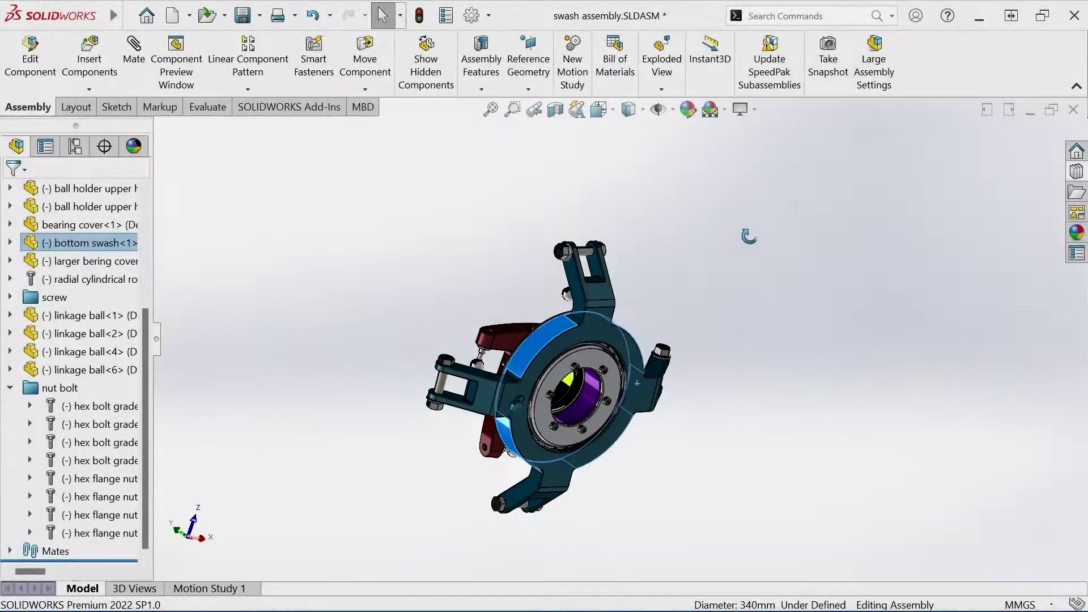
Orbit the finished swash assembly to show it from the side and underneath
mouse_move(747, 236)
middle_down()
mouse_move(729, 175)
mouse_move(760, 165)
mouse_move(839, 248)
mouse_move(891, 272)
mouse_move(1001, 185)
mouse_move(863, 130)
mouse_move(412, 448)
mouse_move(480, 518)
middle_up()
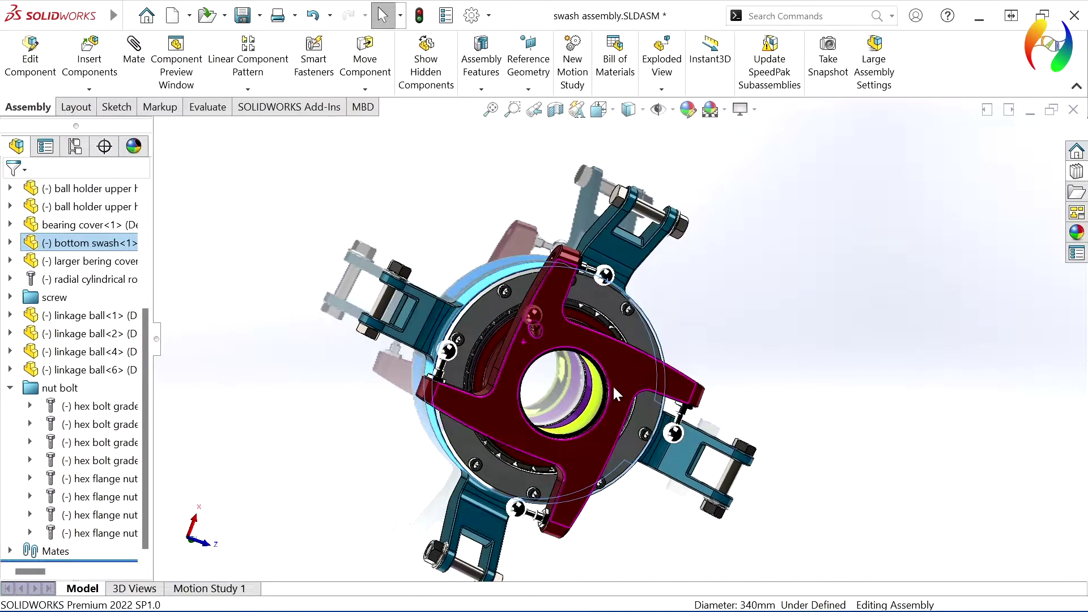
middle_drag(571, 375, 771, 369)
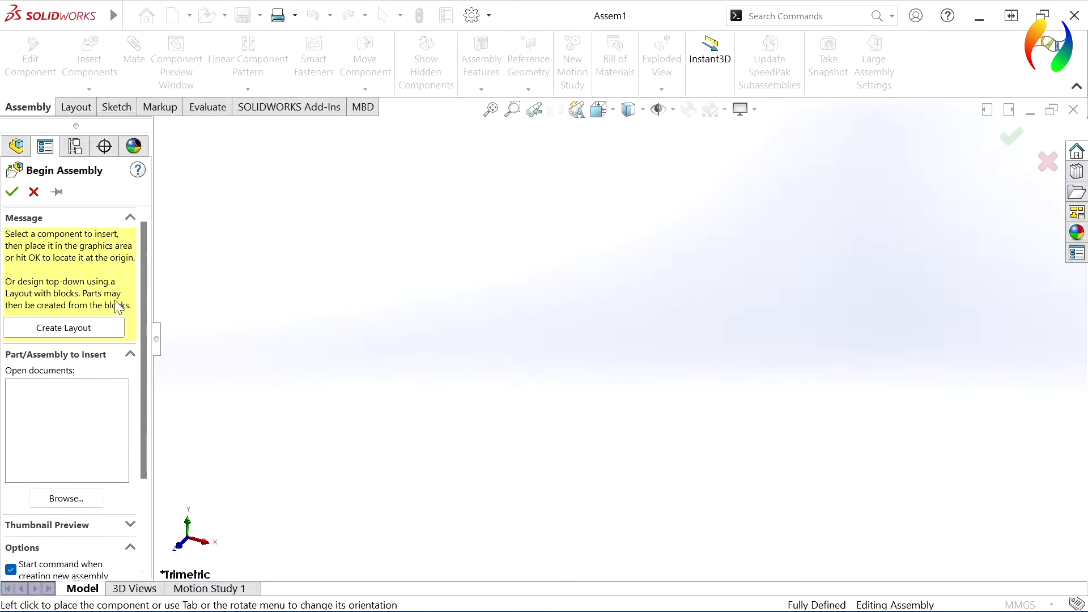
Insert the upper swash and upper swash connector part files into Assem1
click(34, 191)
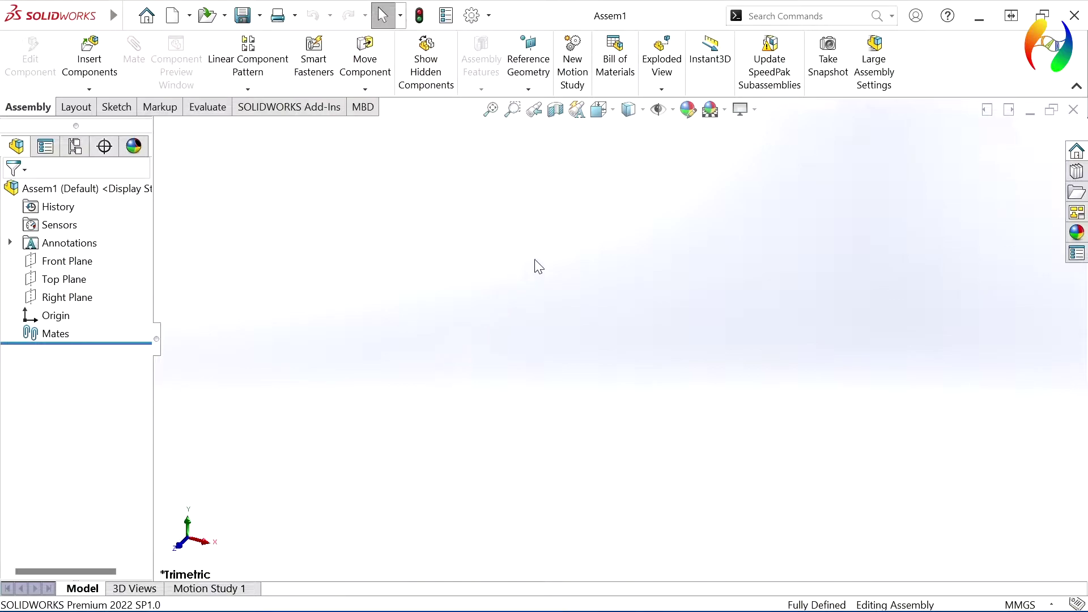
click(82, 89)
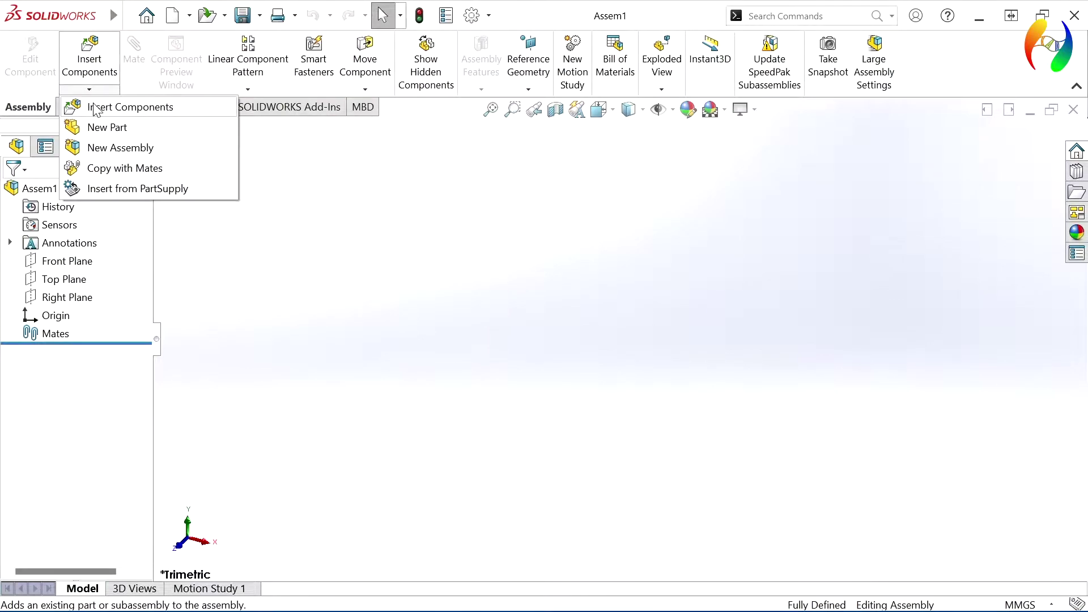
click(97, 106)
drag(766, 265, 591, 152)
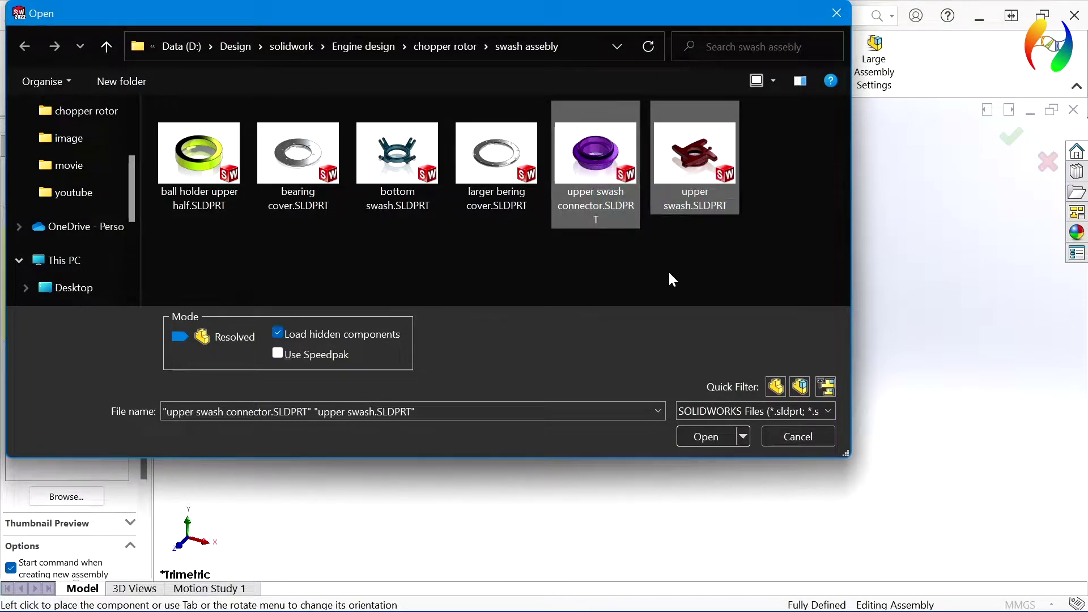
click(703, 445)
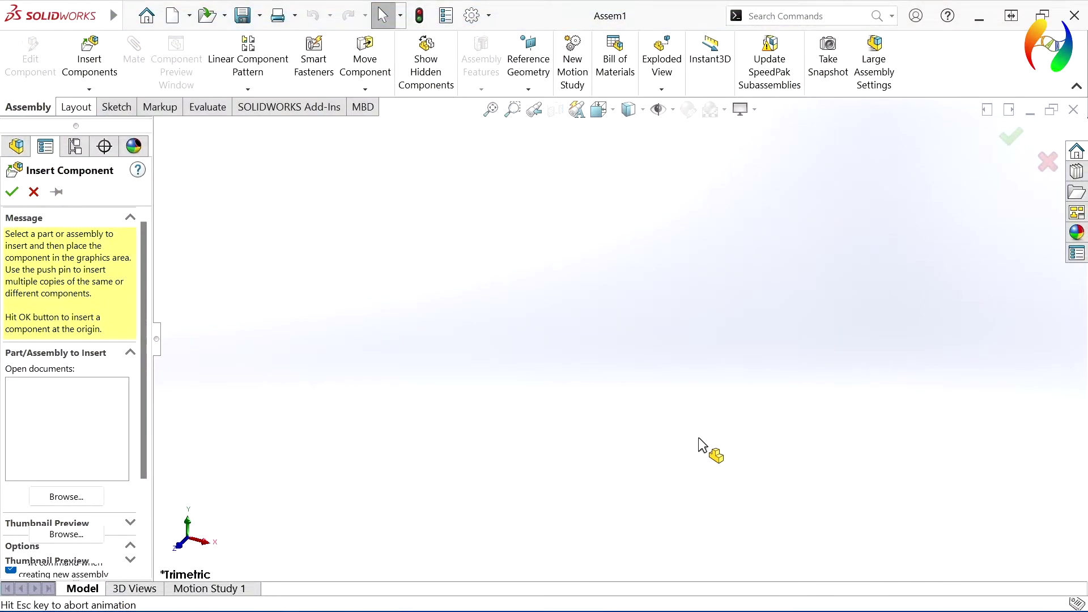
Place the red upper swash with the purple connector below it, then select the swash's threaded flange
click(638, 277)
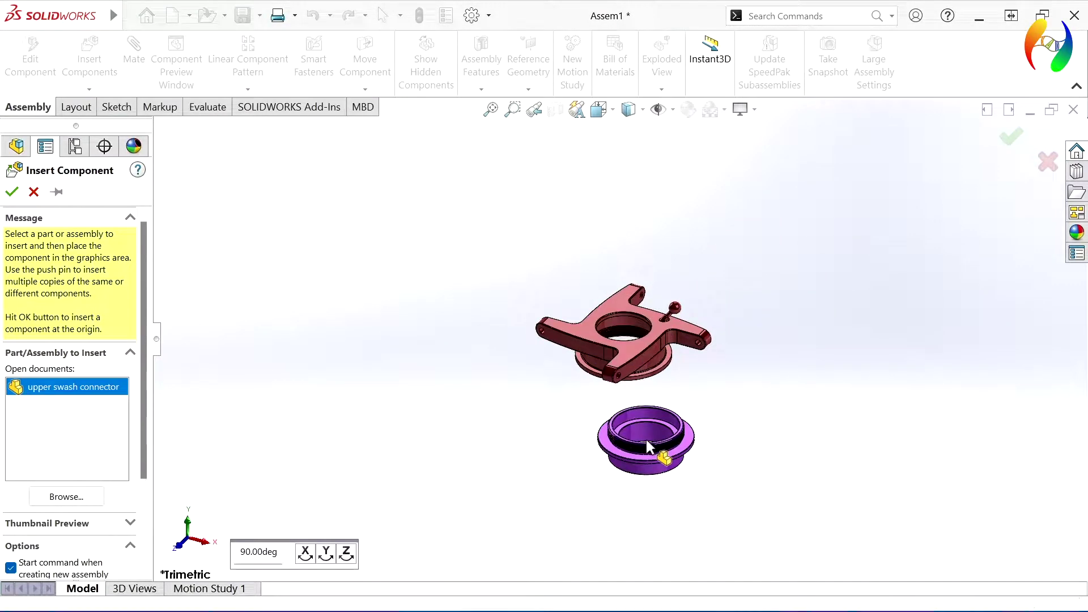
click(647, 440)
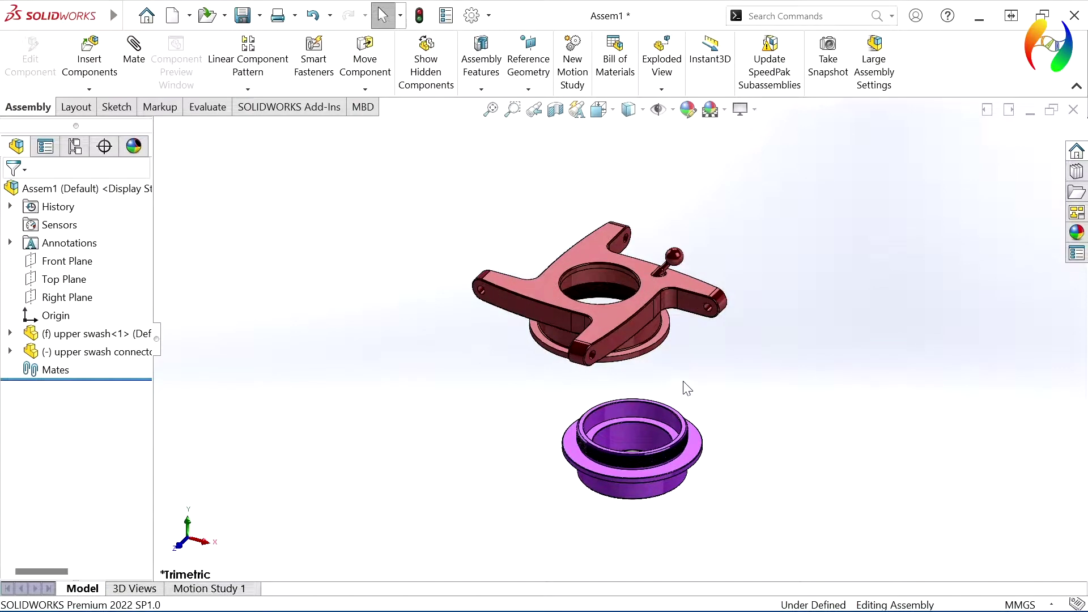
mouse_move(682, 383)
middle_down()
mouse_move(680, 304)
mouse_move(664, 330)
middle_up()
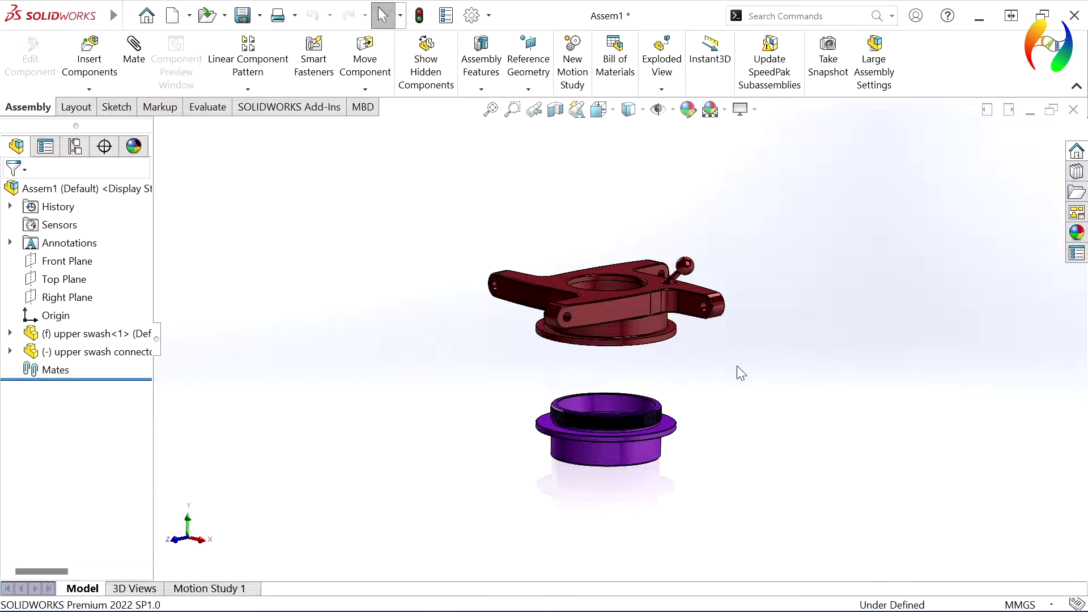
middle_drag(736, 366, 740, 298)
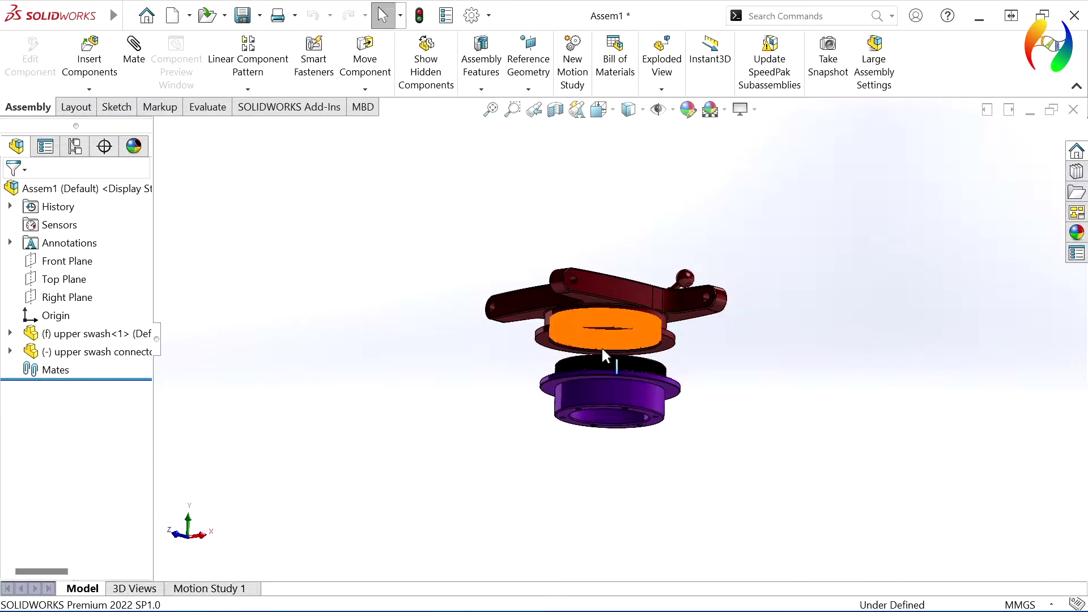
scroll(597, 348, down, 3)
scroll(590, 344, down, 2)
scroll(613, 332, up, 5)
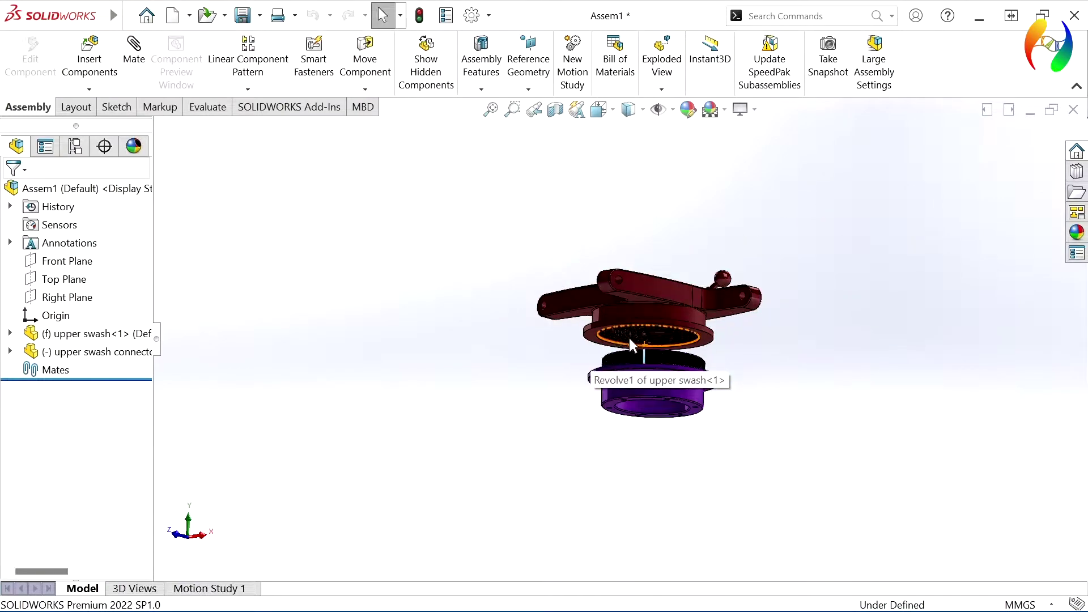
scroll(630, 339, down, 3)
scroll(638, 342, down, 4)
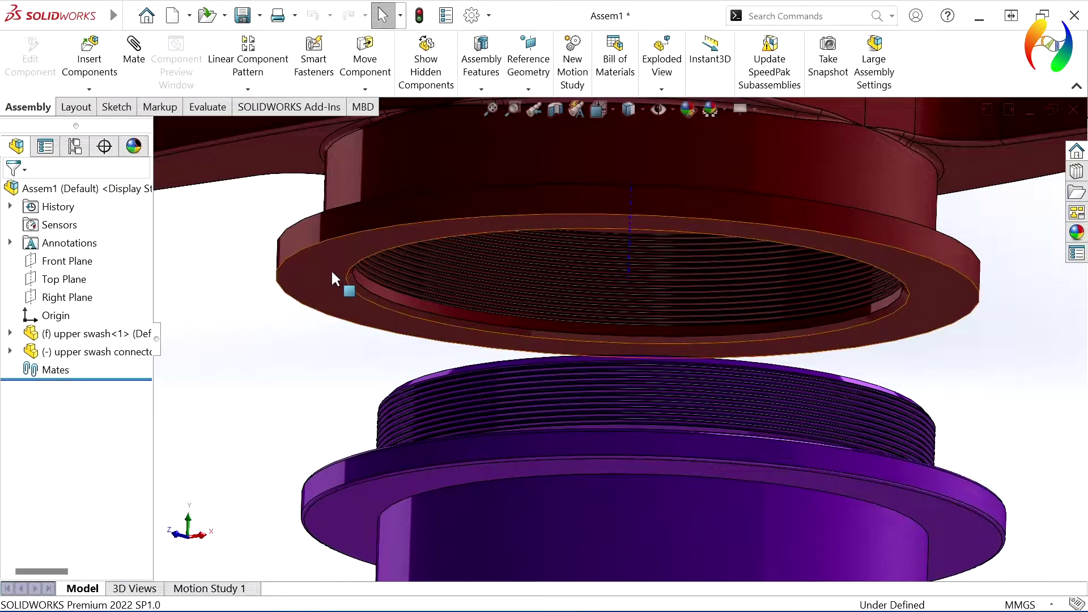
click(331, 275)
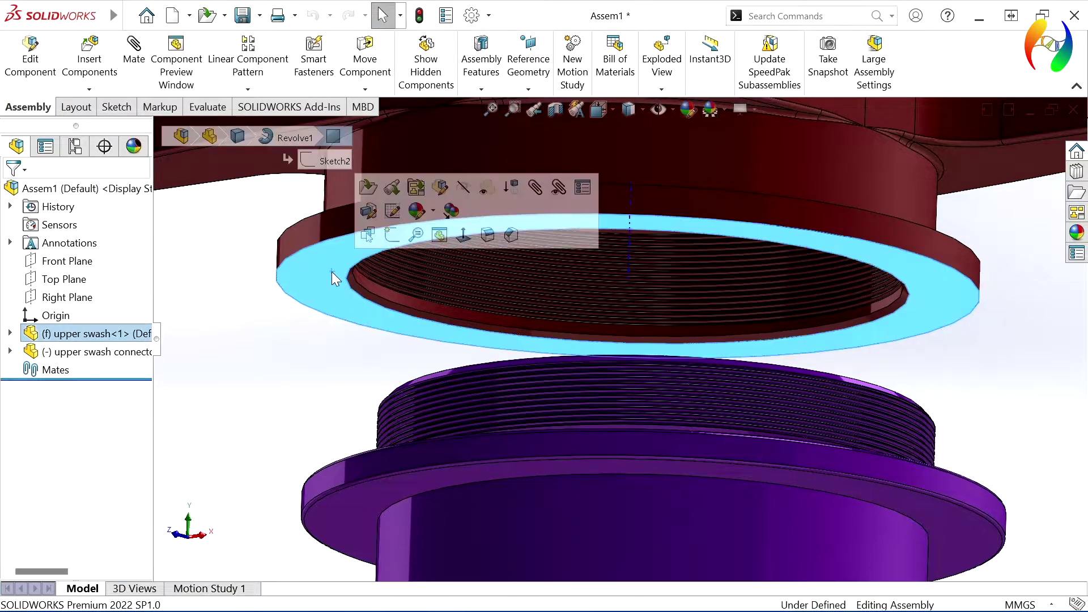
Edit the upper swash's Thread1 feature in its part file, then close it back to Assem1
click(367, 192)
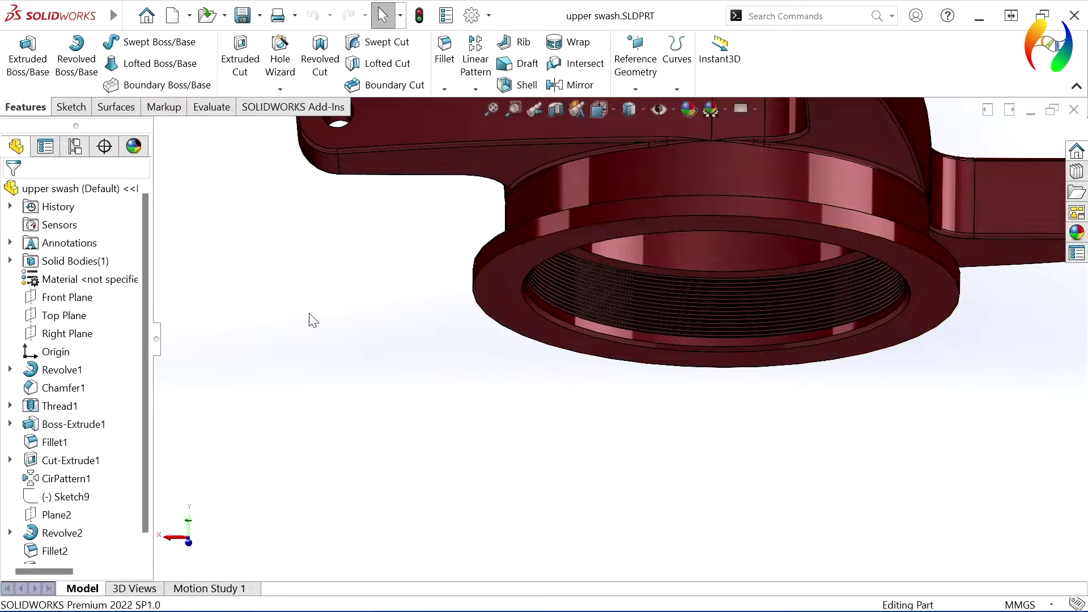
click(61, 405)
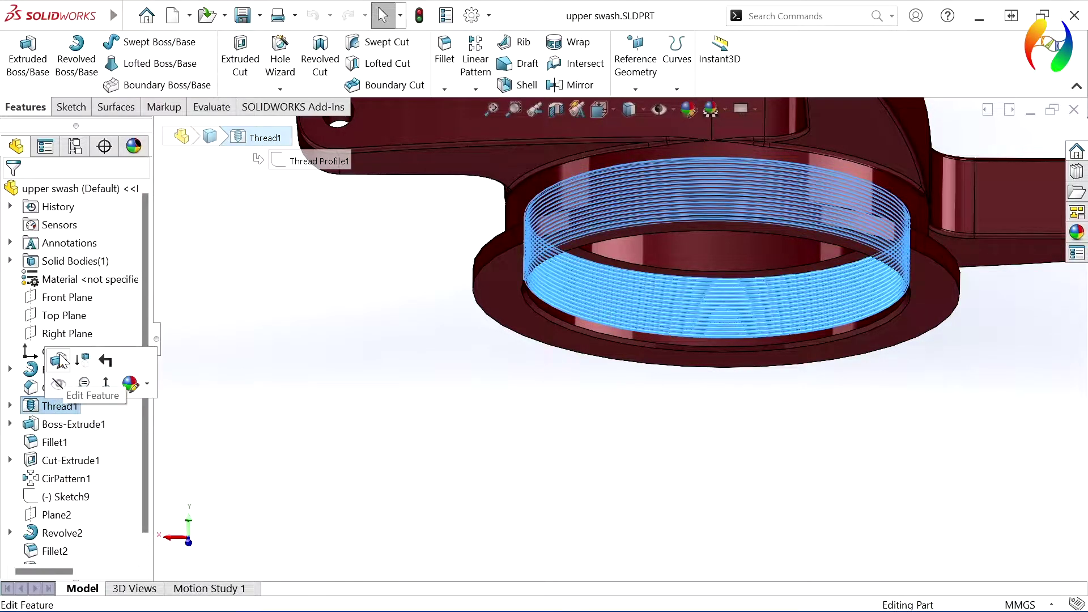
click(59, 360)
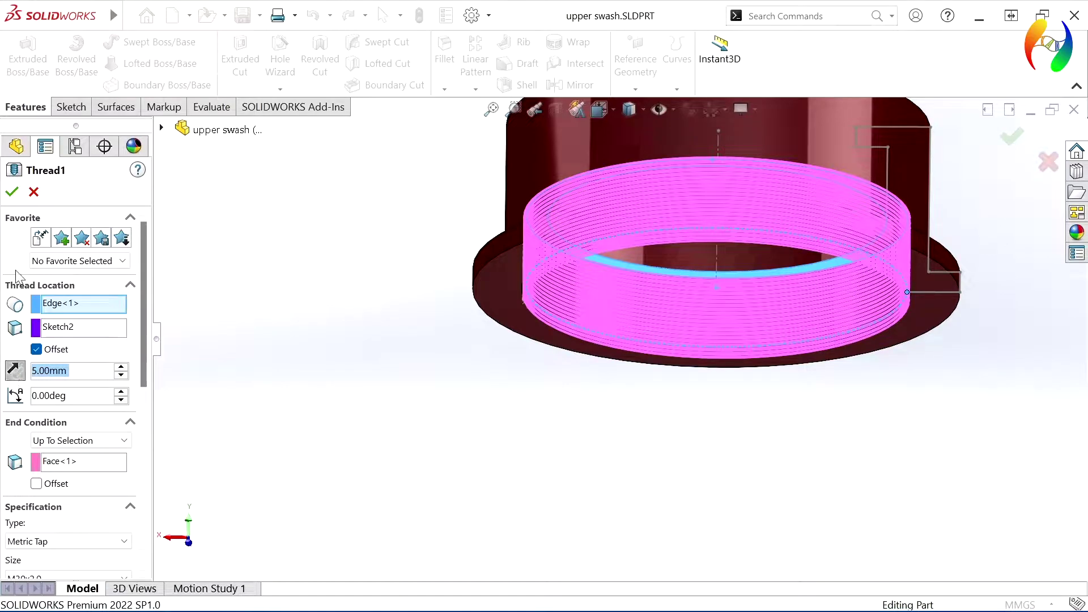
click(15, 193)
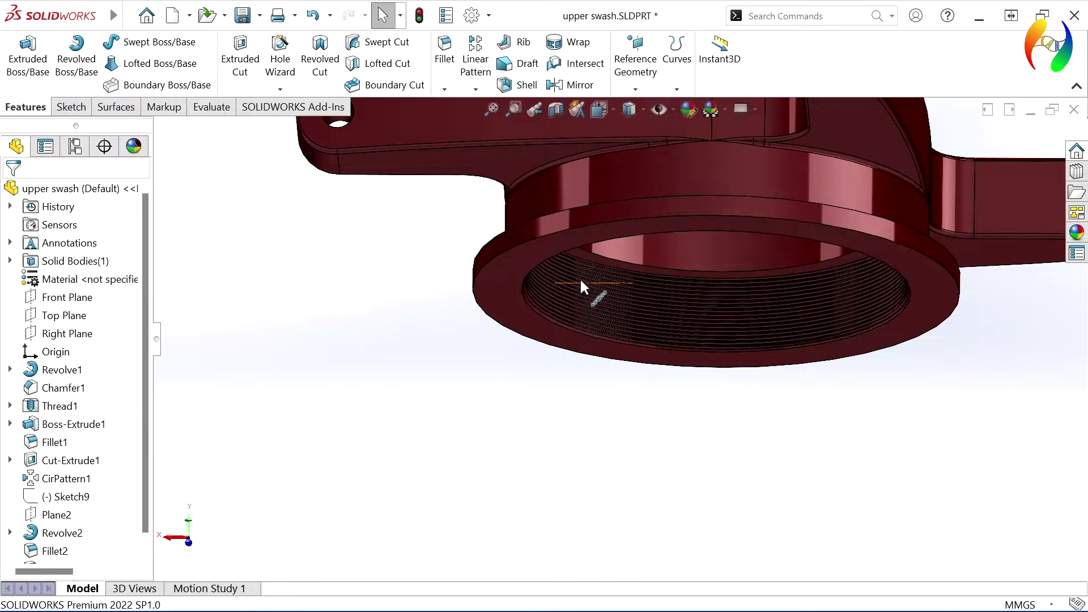
click(1073, 110)
click(516, 318)
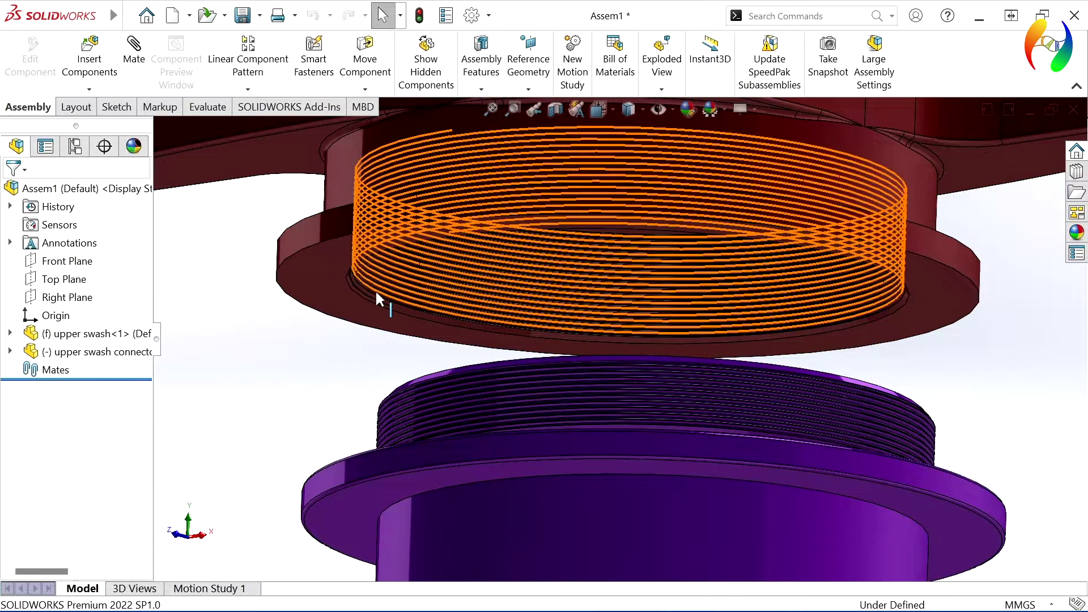
Zoom and fit the view onto the upper swash's internal thread
scroll(376, 290, down, 2)
scroll(492, 302, down, 2)
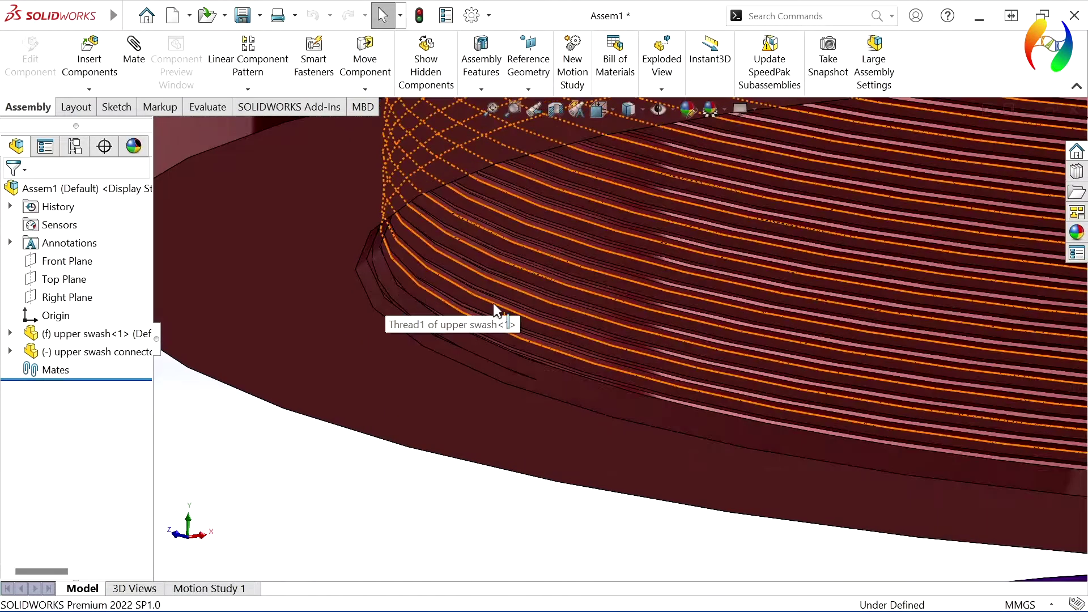
scroll(492, 304, down, 1)
scroll(488, 307, down, 1)
scroll(483, 311, down, 1)
key(f)
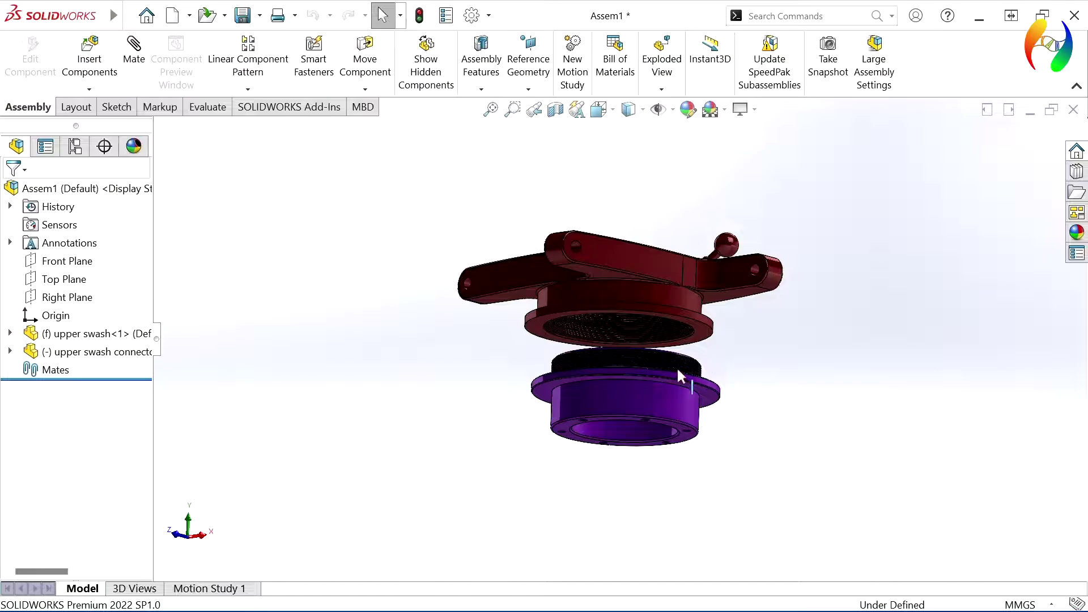
scroll(609, 351, down, 1)
scroll(609, 344, up, 3)
scroll(608, 328, down, 4)
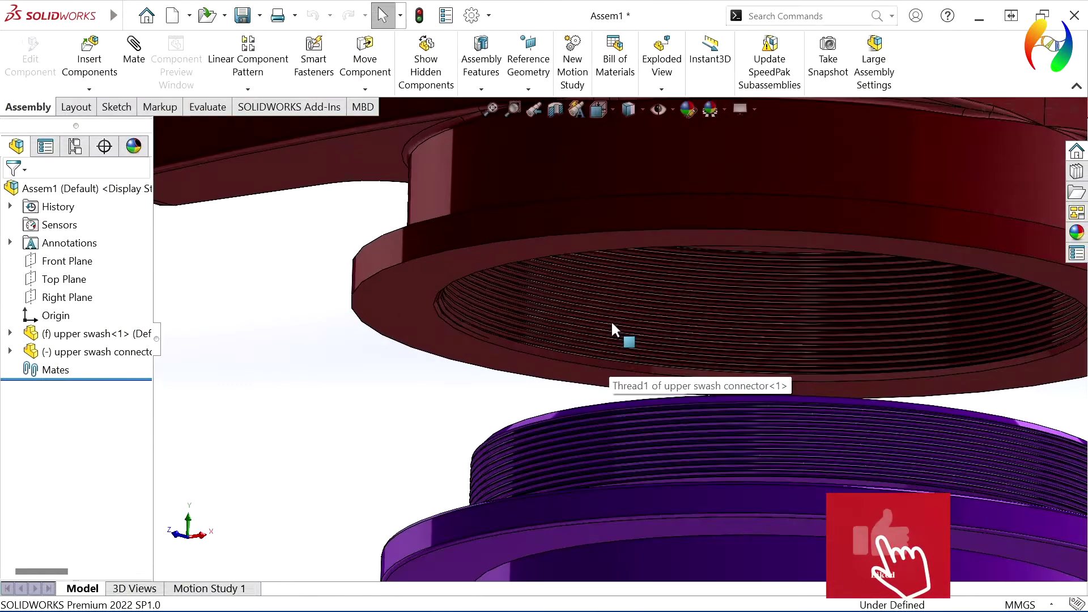
scroll(610, 327, down, 3)
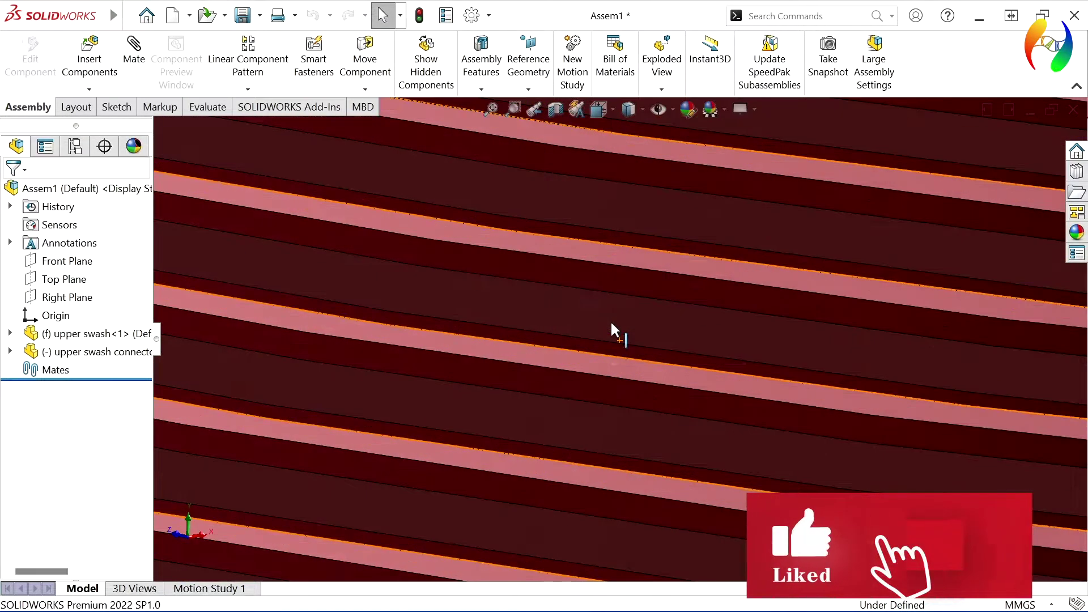
Select a single helical edge of the upper swash's Thread1 and view it side-on
click(501, 438)
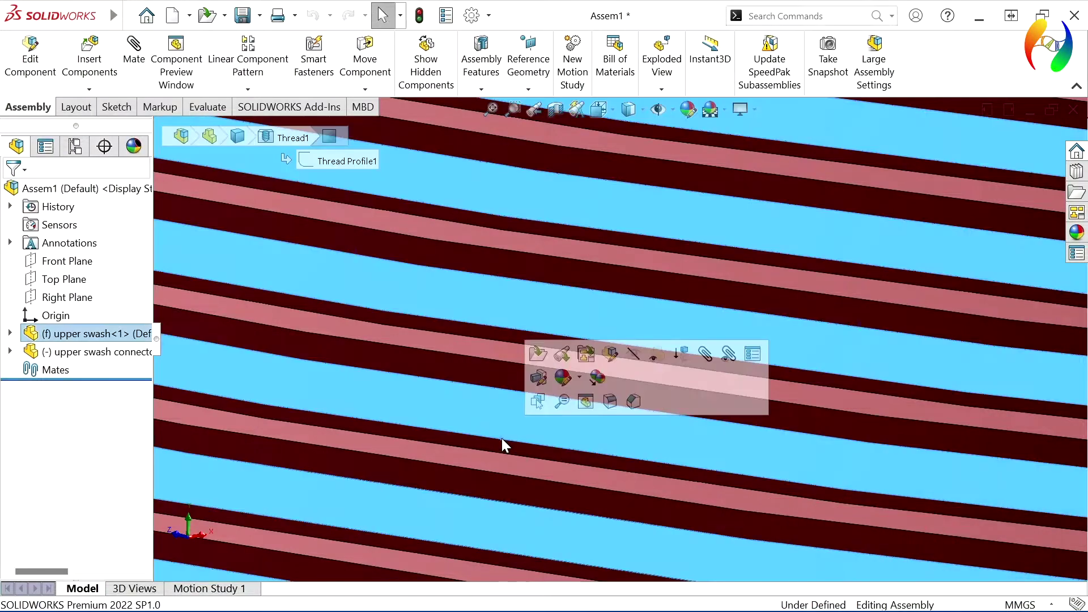
click(498, 442)
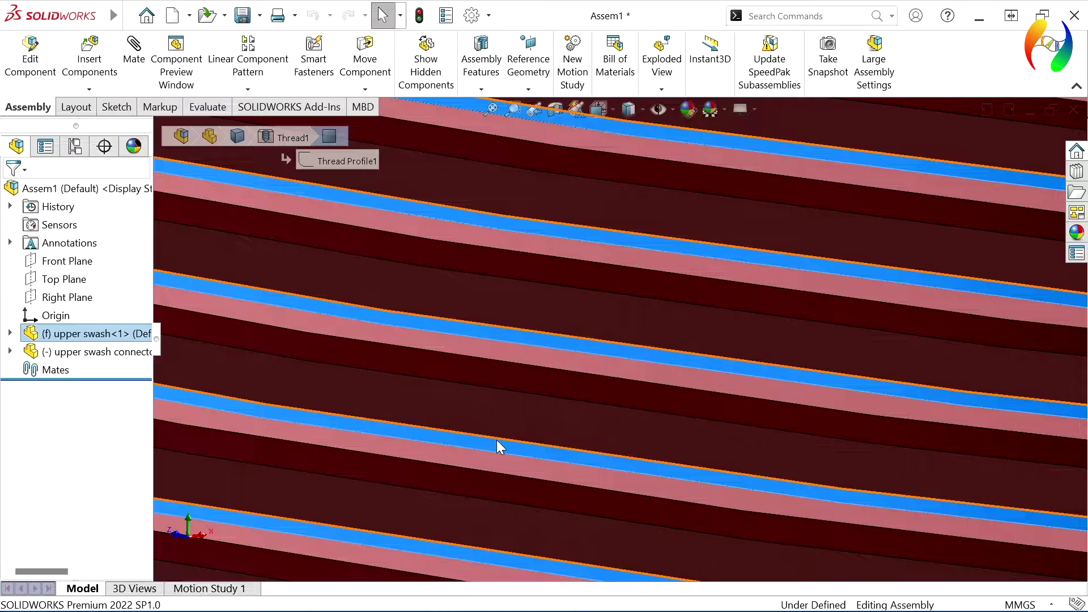
click(497, 439)
scroll(496, 439, up, 5)
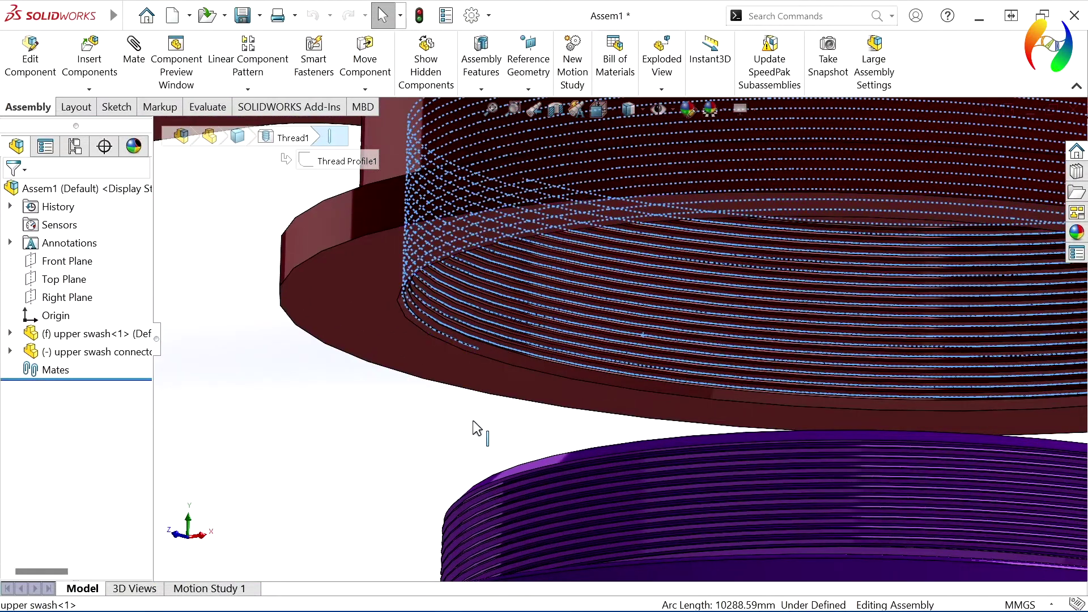
mouse_move(497, 449)
middle_down()
mouse_move(465, 458)
mouse_move(473, 433)
middle_up()
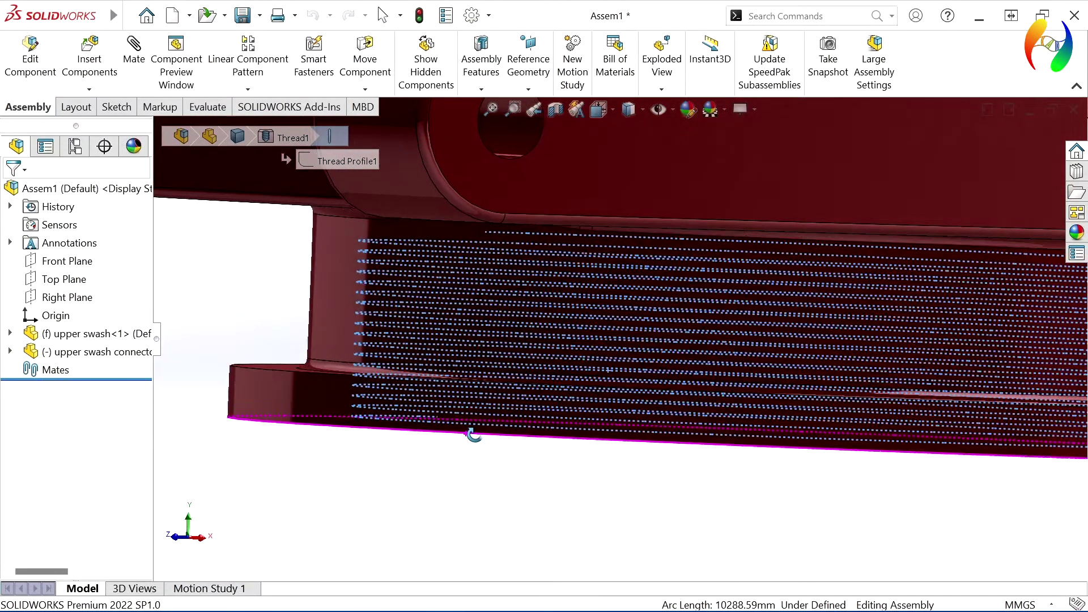
Start a mate from the picked thread edge and zoom toward the connector thread
click(134, 51)
scroll(385, 291, down, 3)
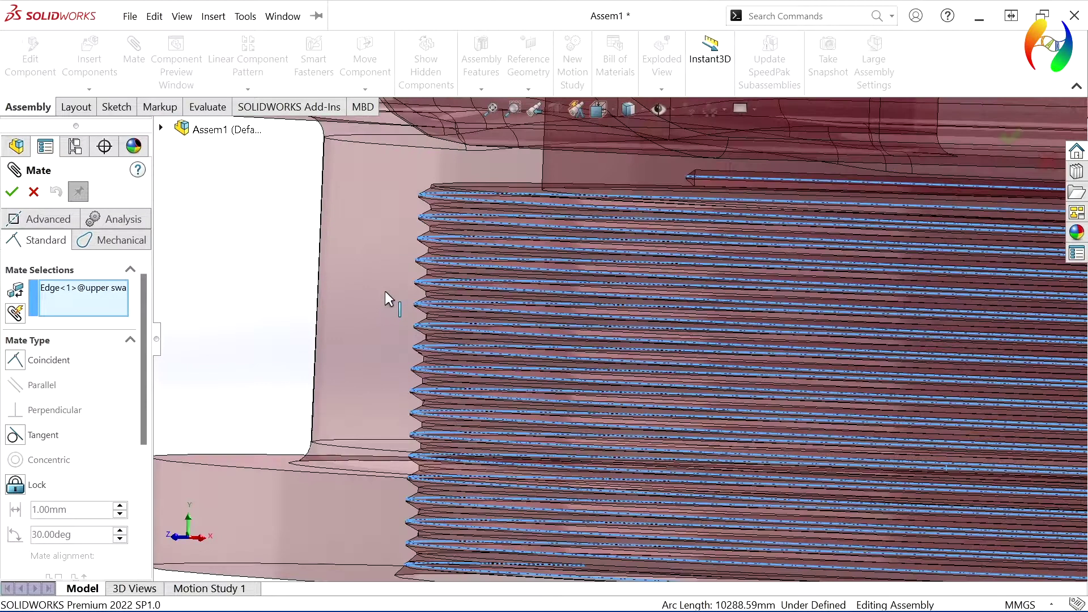
scroll(385, 291, down, 2)
scroll(553, 350, down, 5)
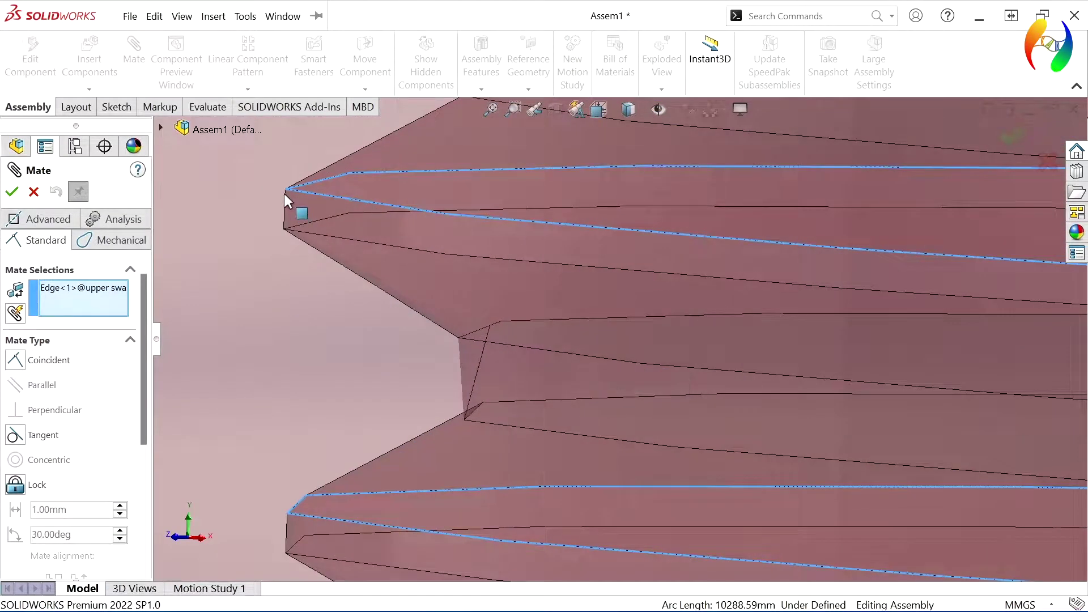
scroll(359, 364, up, 4)
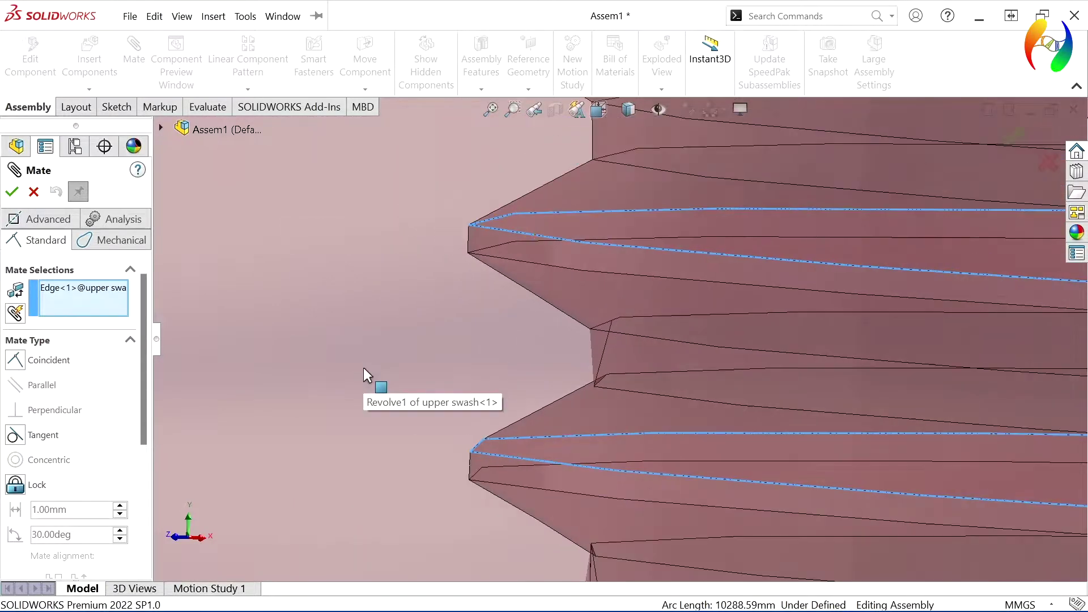
scroll(556, 388, up, 3)
scroll(595, 393, up, 2)
scroll(615, 392, up, 2)
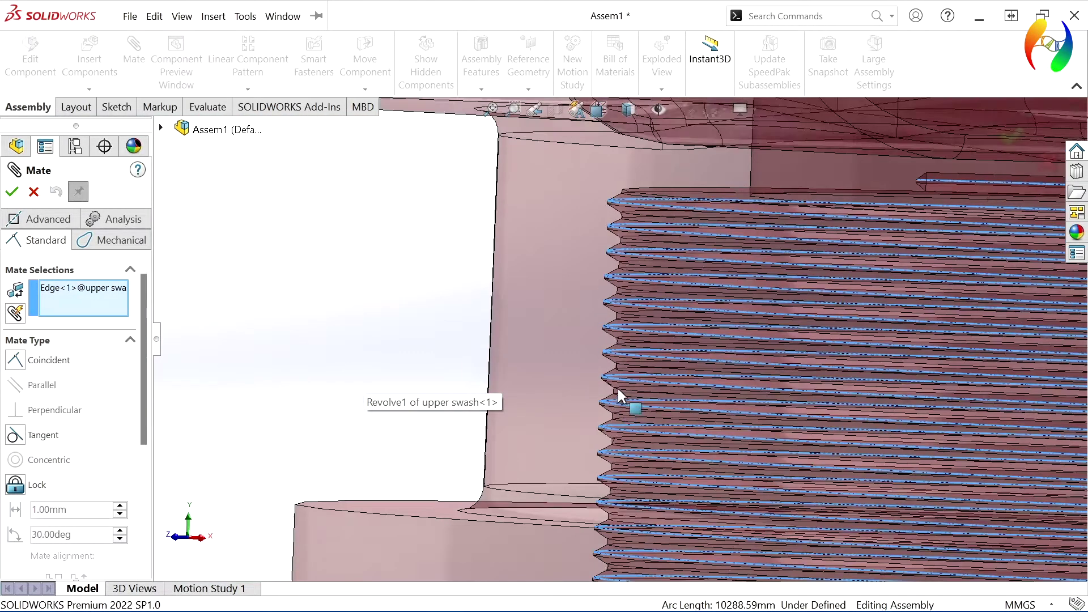
scroll(618, 389, up, 2)
scroll(651, 422, up, 5)
scroll(700, 453, up, 2)
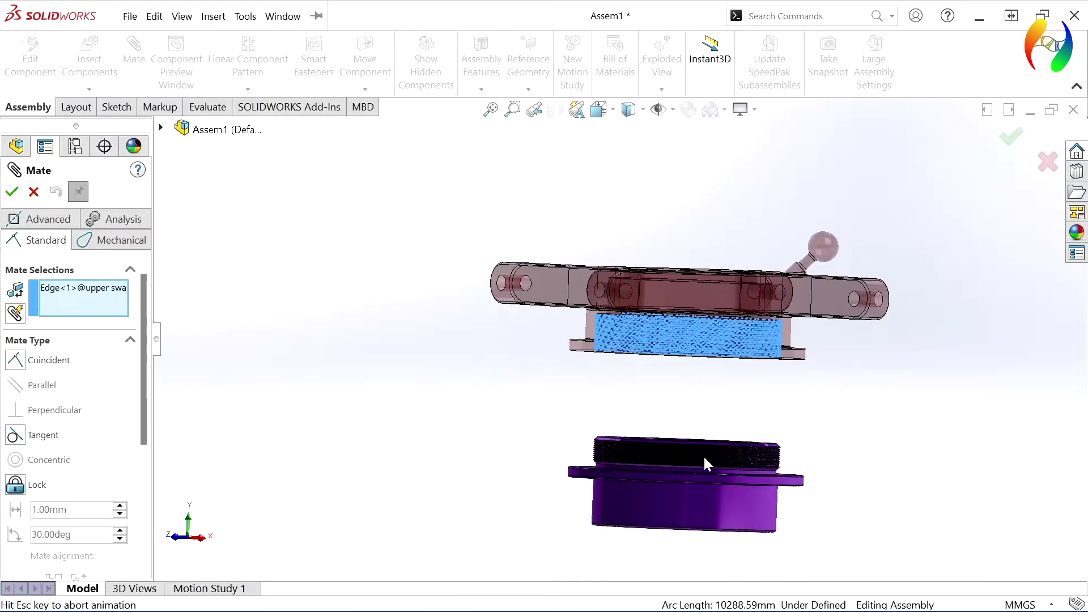
Pick the connector's Thread1 face as second reference and accept the Tangent mate
middle_drag(702, 467, 701, 381)
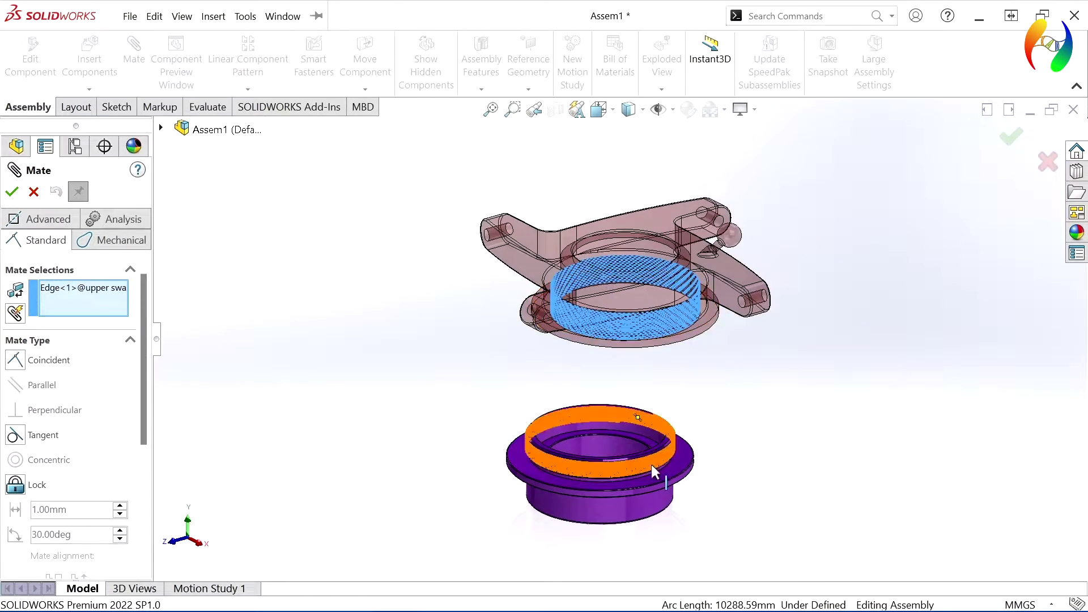
scroll(650, 464, down, 3)
scroll(661, 311, down, 1)
scroll(602, 335, down, 2)
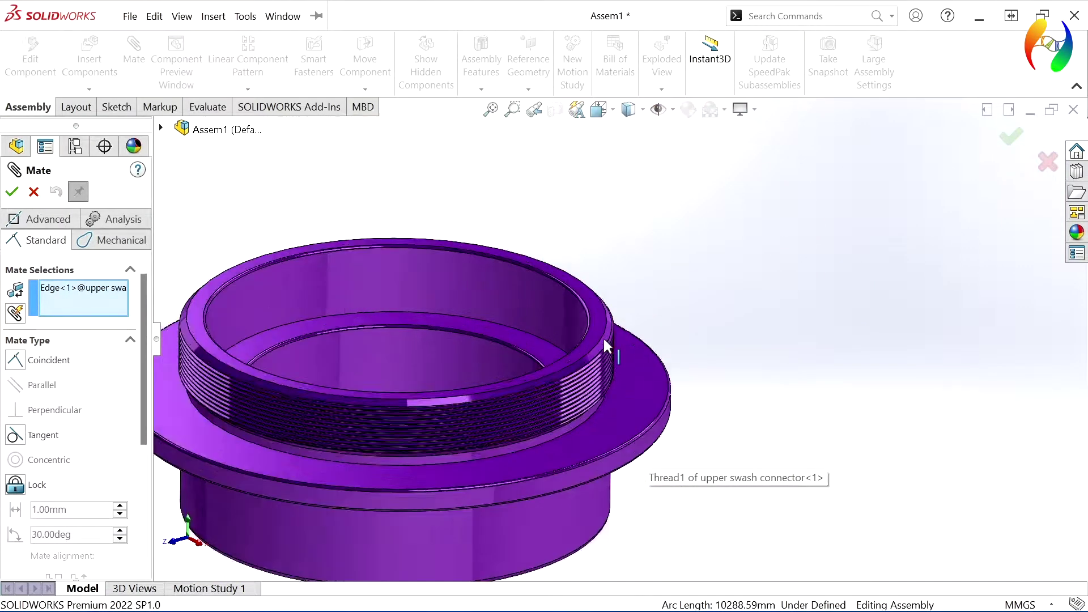
scroll(636, 338, down, 3)
scroll(648, 332, down, 2)
middle_drag(648, 332, 645, 277)
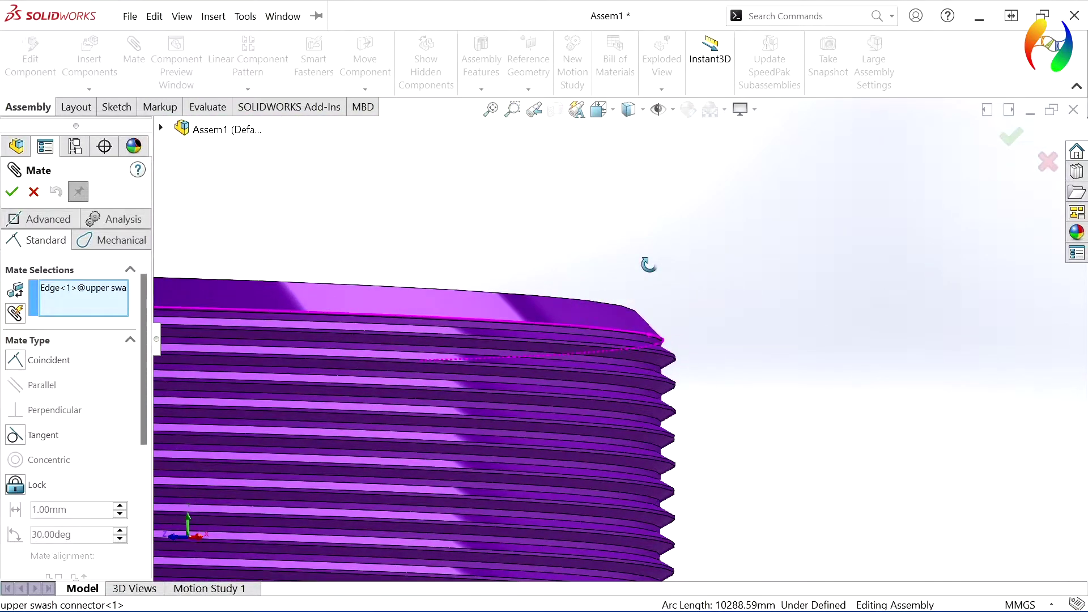
scroll(666, 317, down, 2)
scroll(669, 328, down, 3)
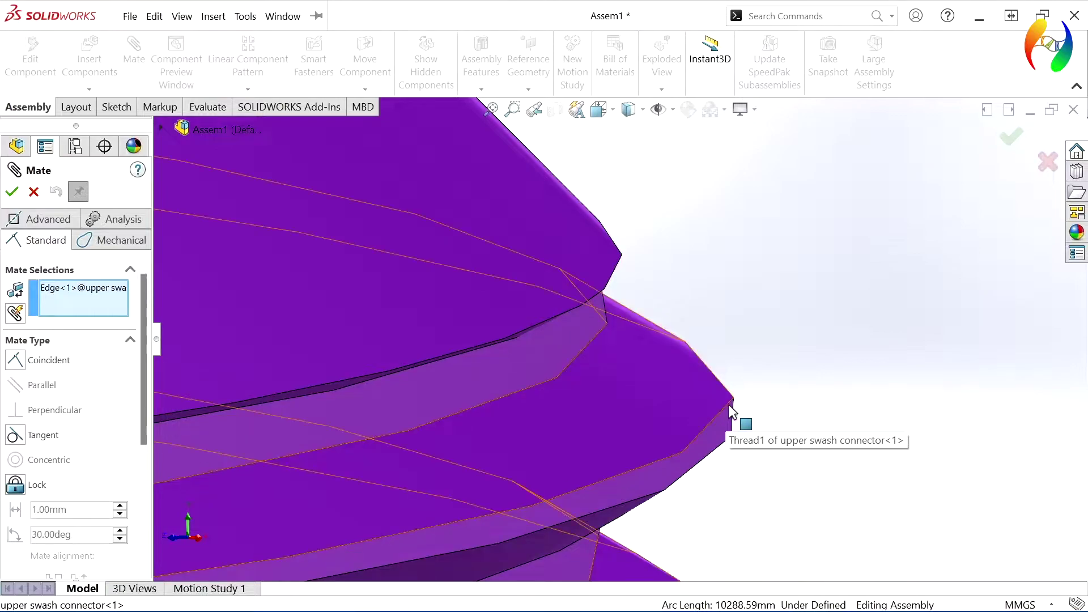
click(727, 403)
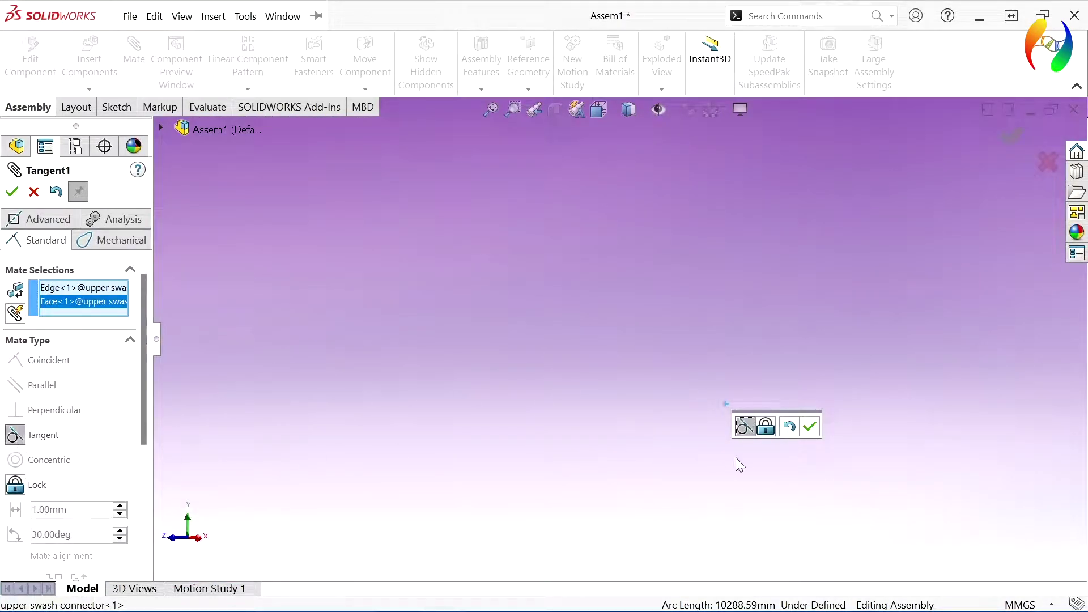
click(810, 428)
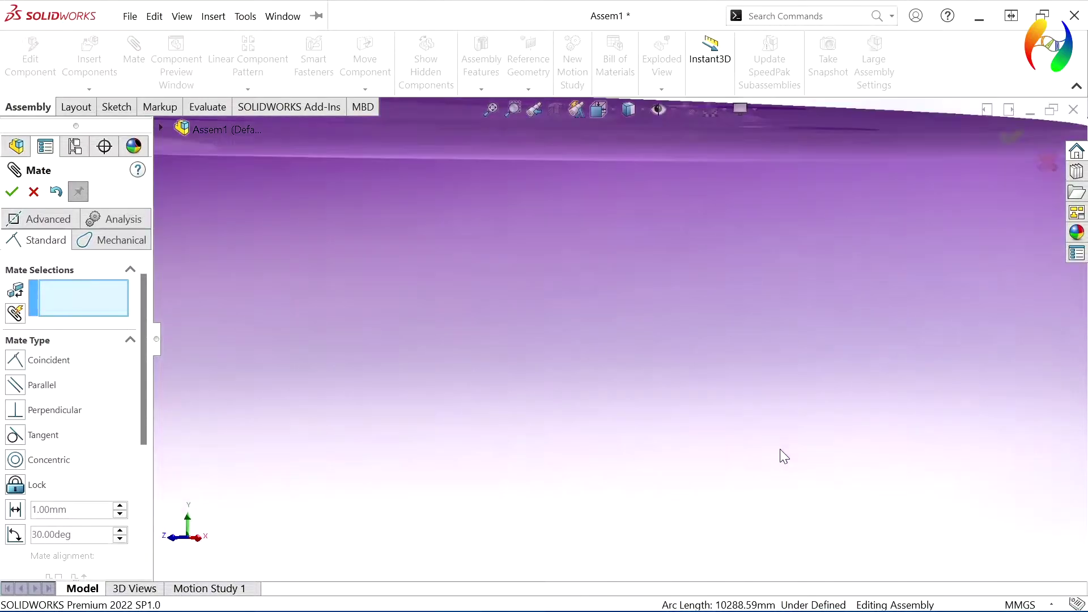
Try a flush coincident mate between the two flange faces, then cancel it after the error
key(f)
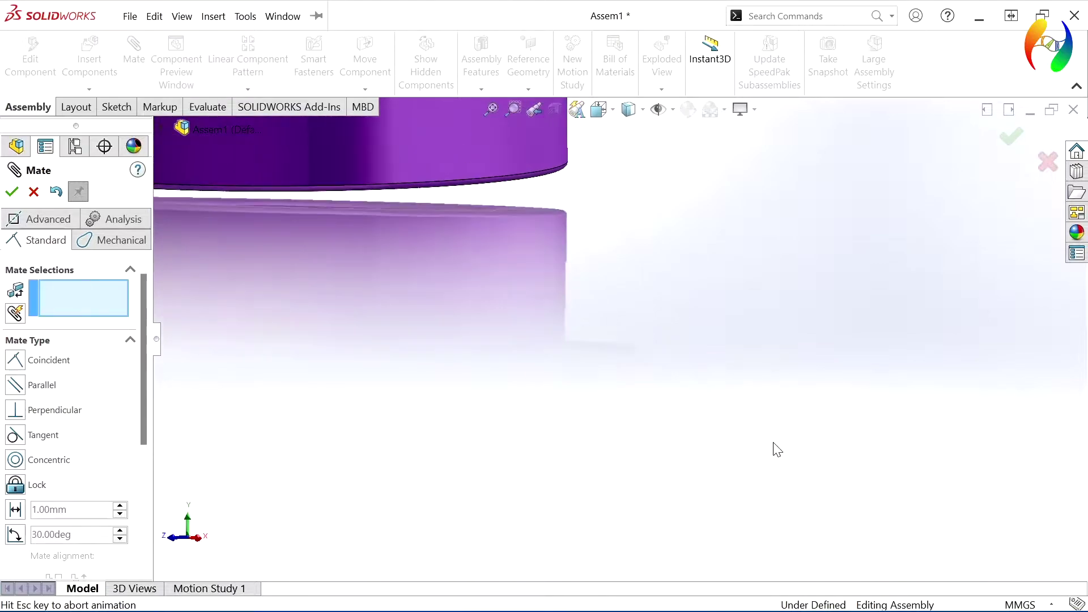
scroll(648, 369, down, 5)
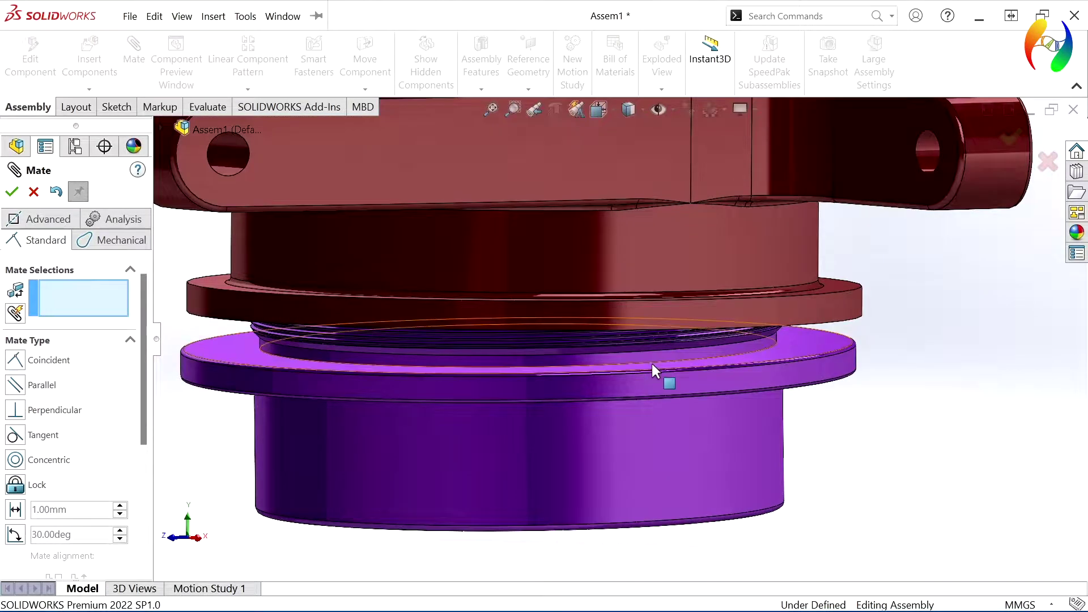
click(804, 342)
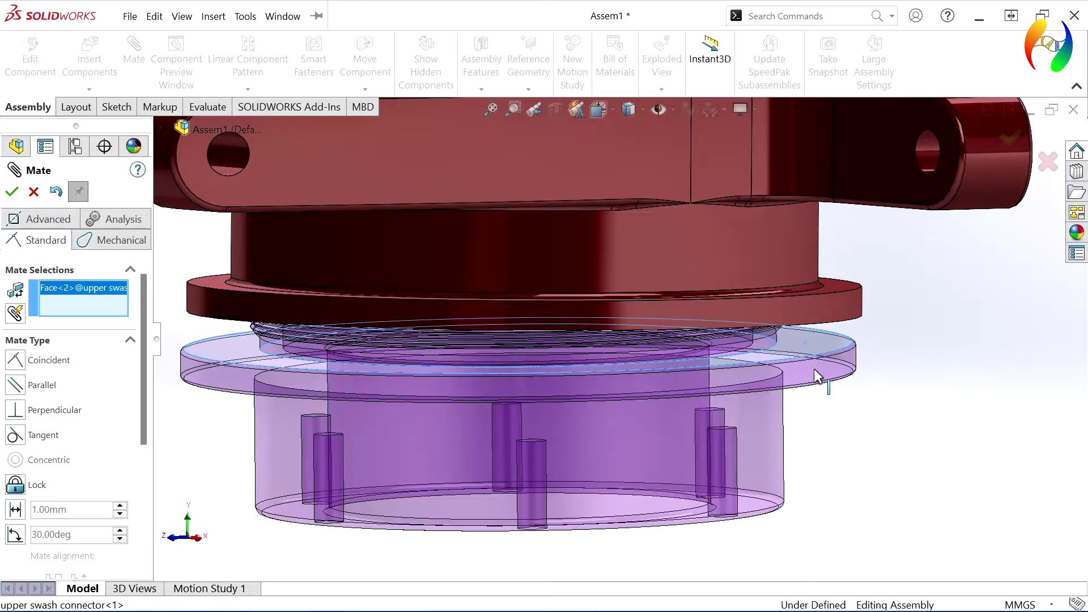
middle_drag(891, 488, 879, 439)
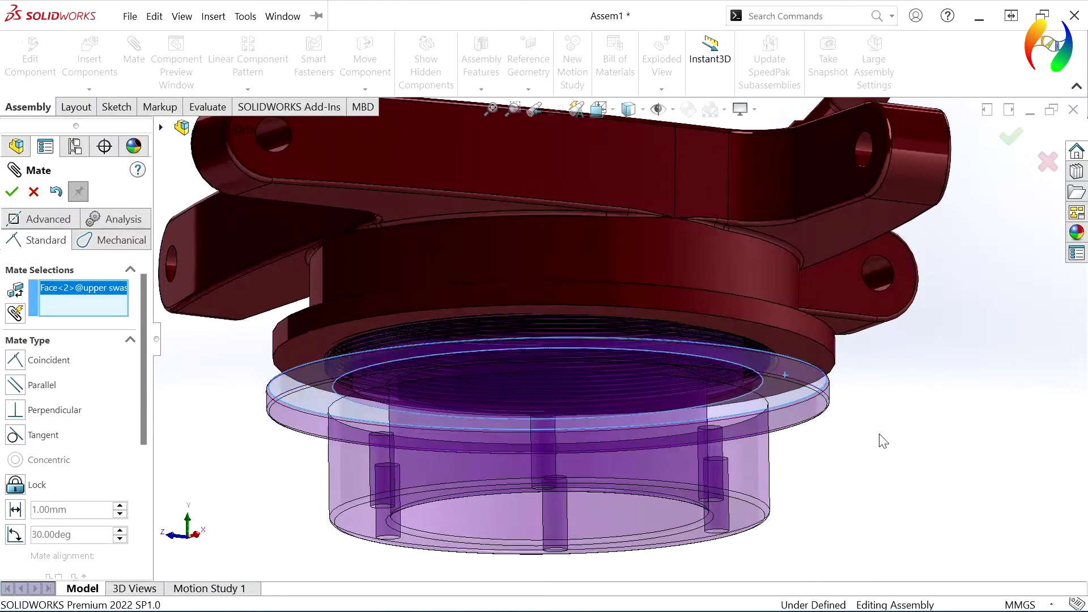
click(793, 354)
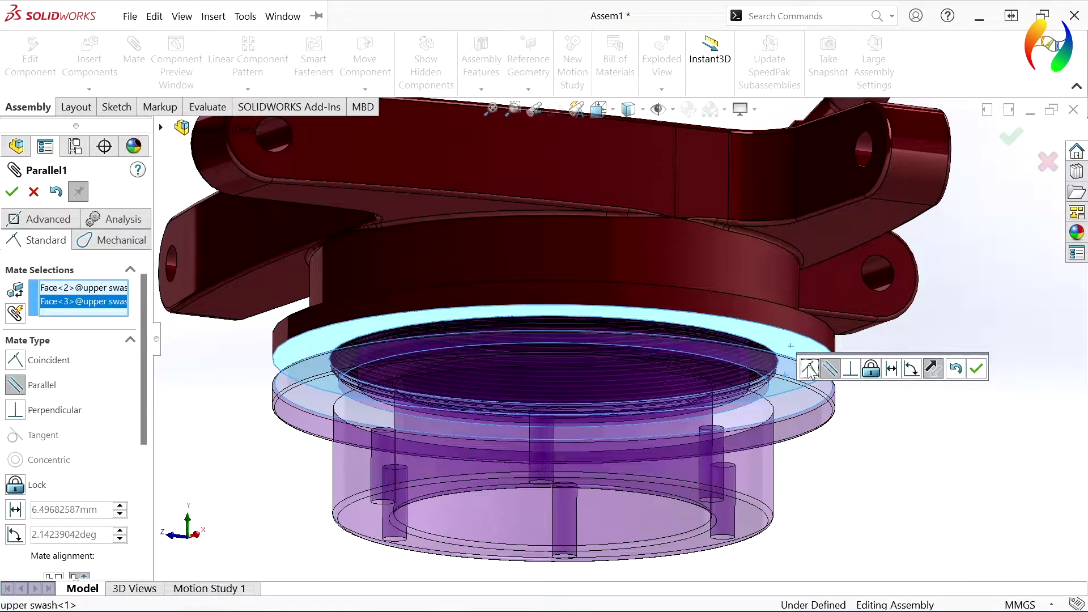
click(809, 368)
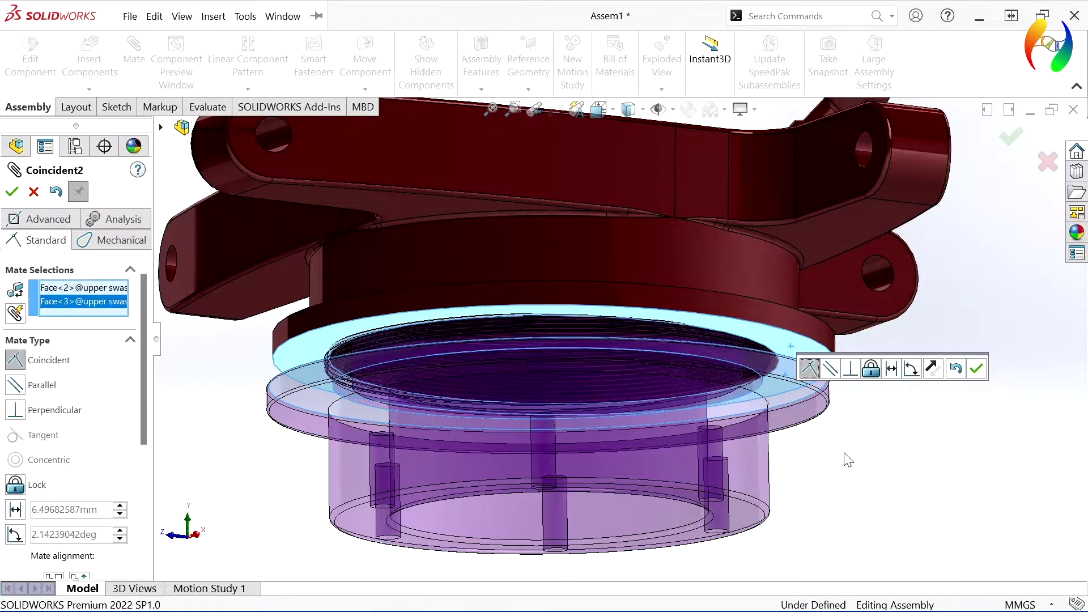
click(976, 369)
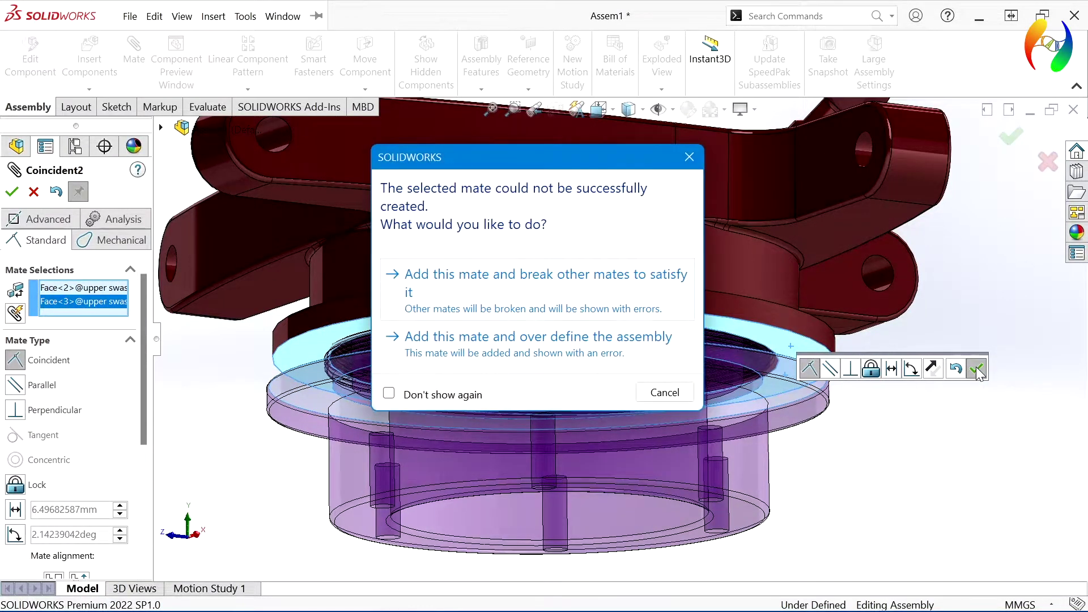
click(664, 396)
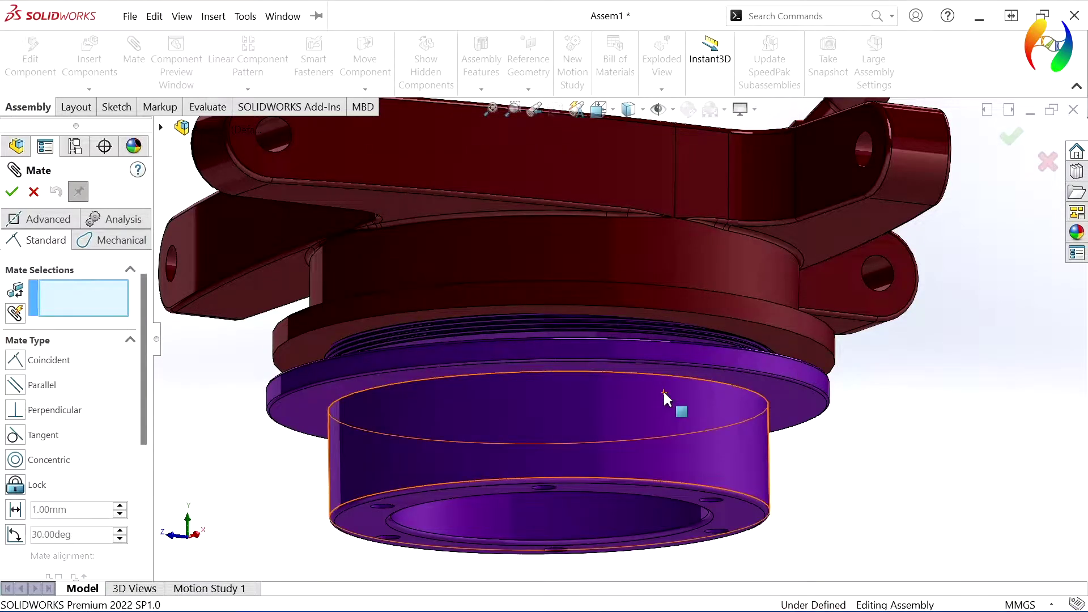
Mate the upper swash and connector thread faces concentrically
click(715, 309)
click(802, 376)
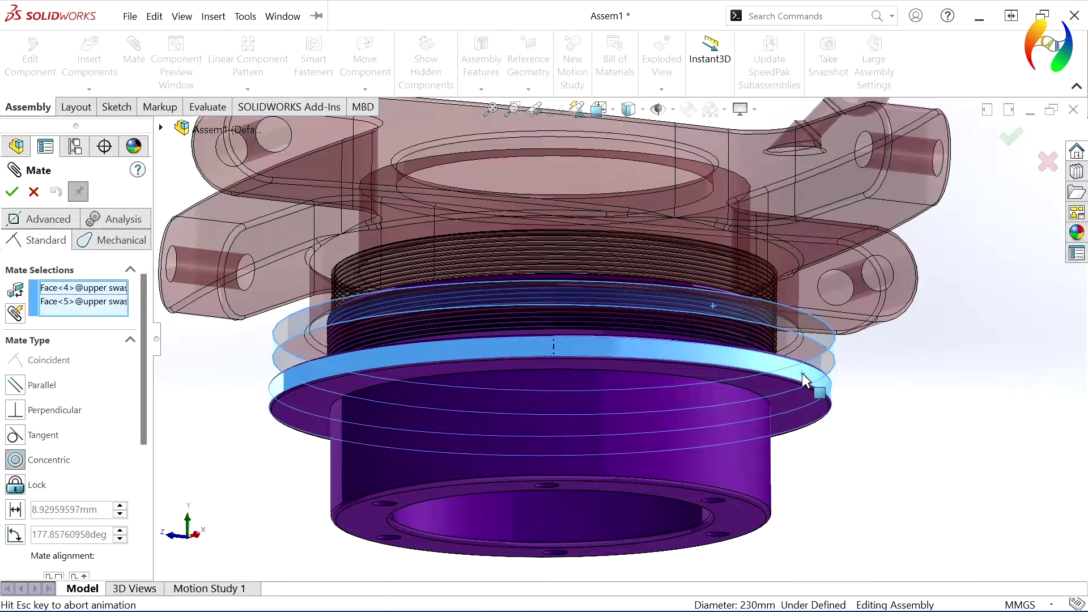
click(1007, 397)
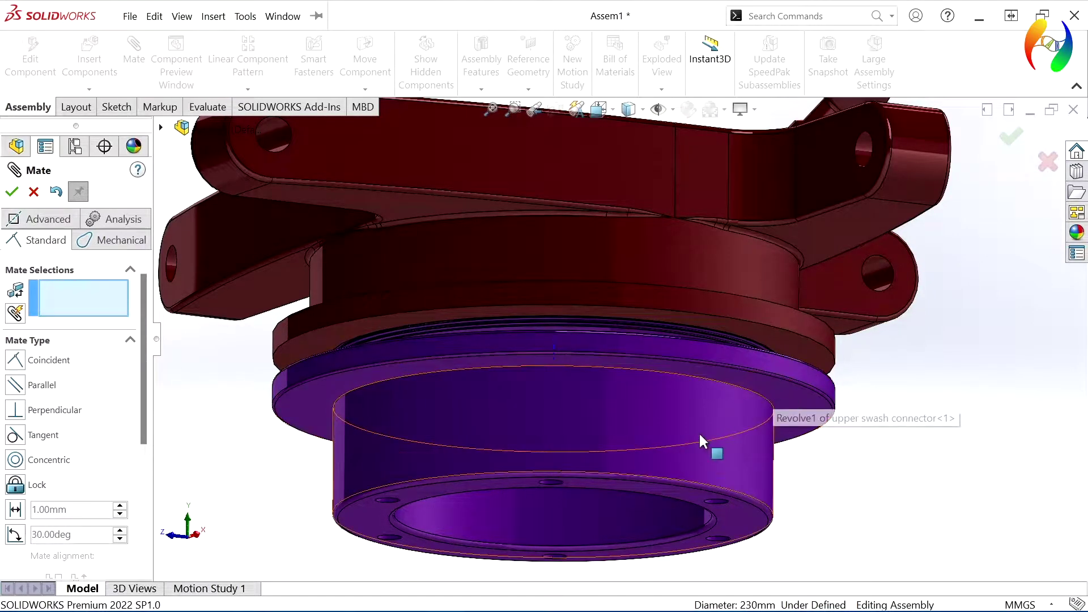
Drag the purple connector to spin it about the shared thread axis
click(574, 442)
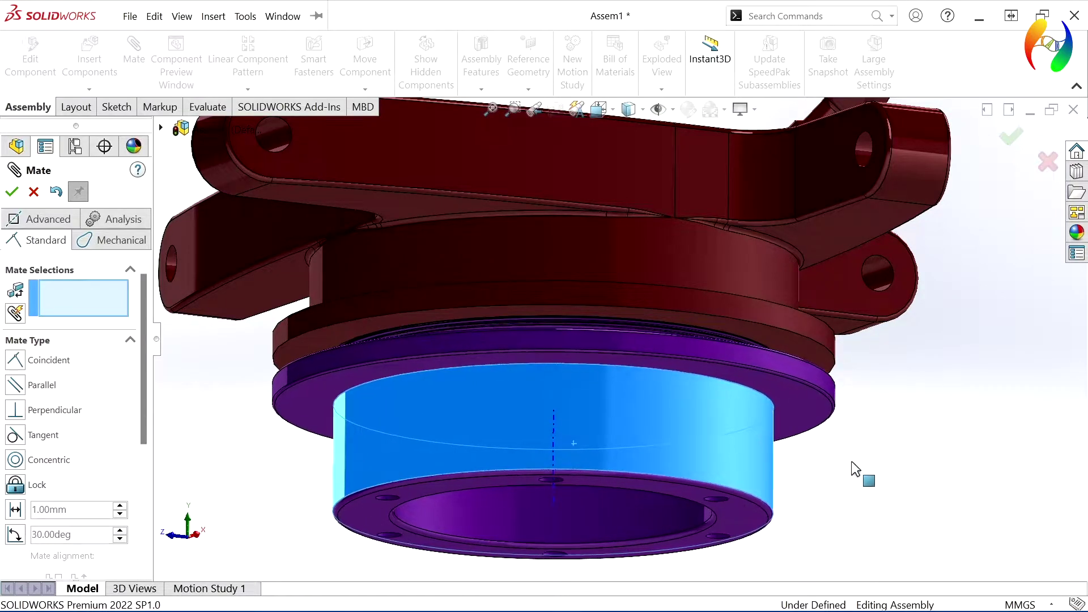
drag(410, 578, 858, 388)
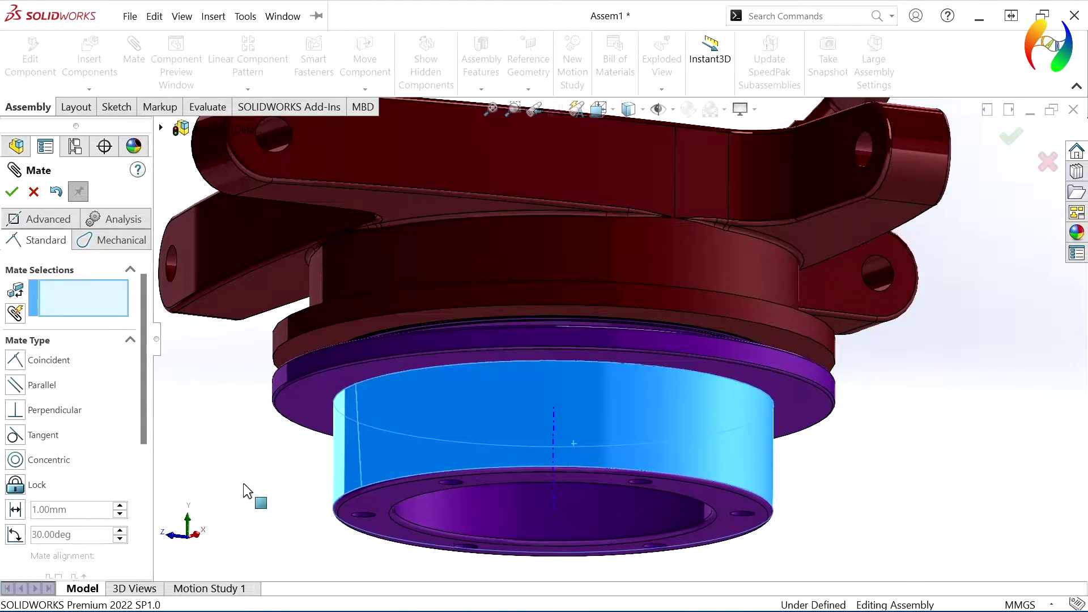
middle_drag(1048, 351, 1039, 389)
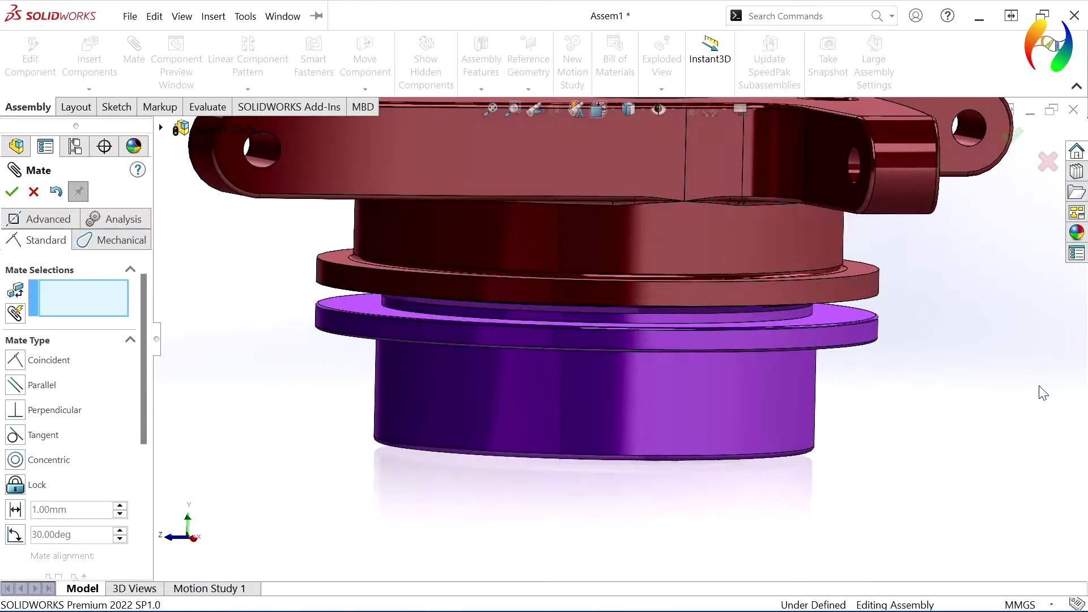
click(371, 327)
mouse_move(805, 414)
mouse_down()
mouse_move(485, 396)
mouse_move(389, 357)
mouse_move(979, 359)
mouse_move(1041, 348)
mouse_up()
drag(679, 397, 680, 377)
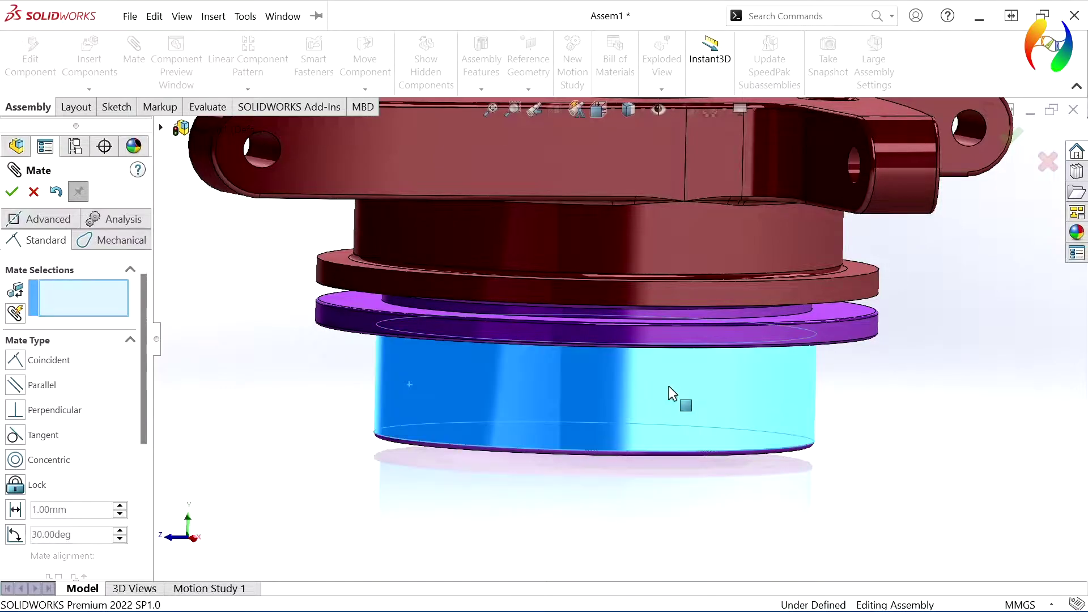
click(400, 315)
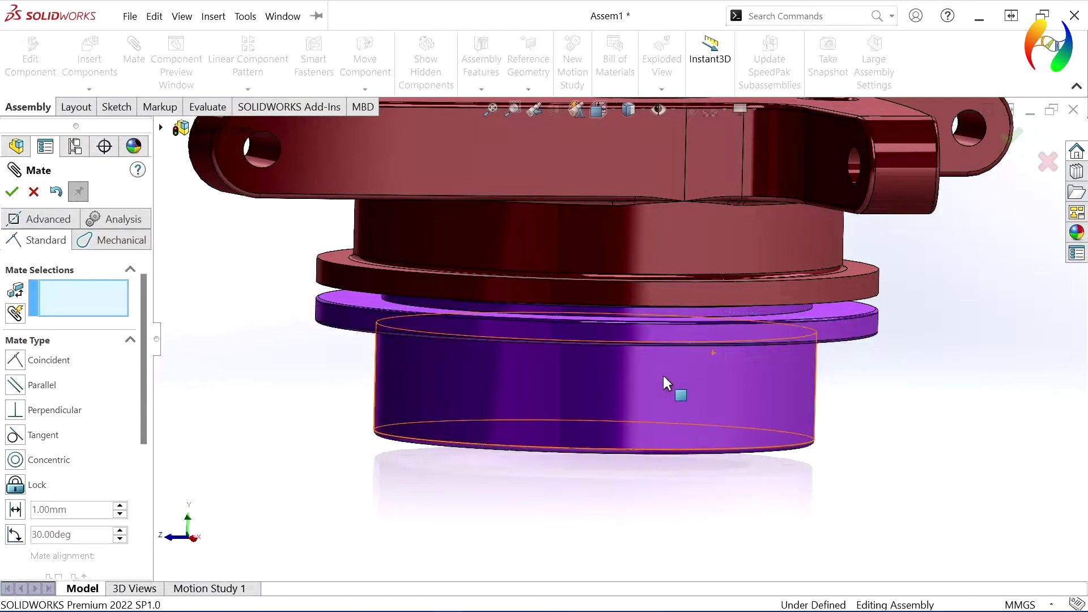
Orbit under the flanges and pick the upper swash flange face for a new mate
scroll(997, 497, up, 3)
middle_drag(998, 497, 994, 480)
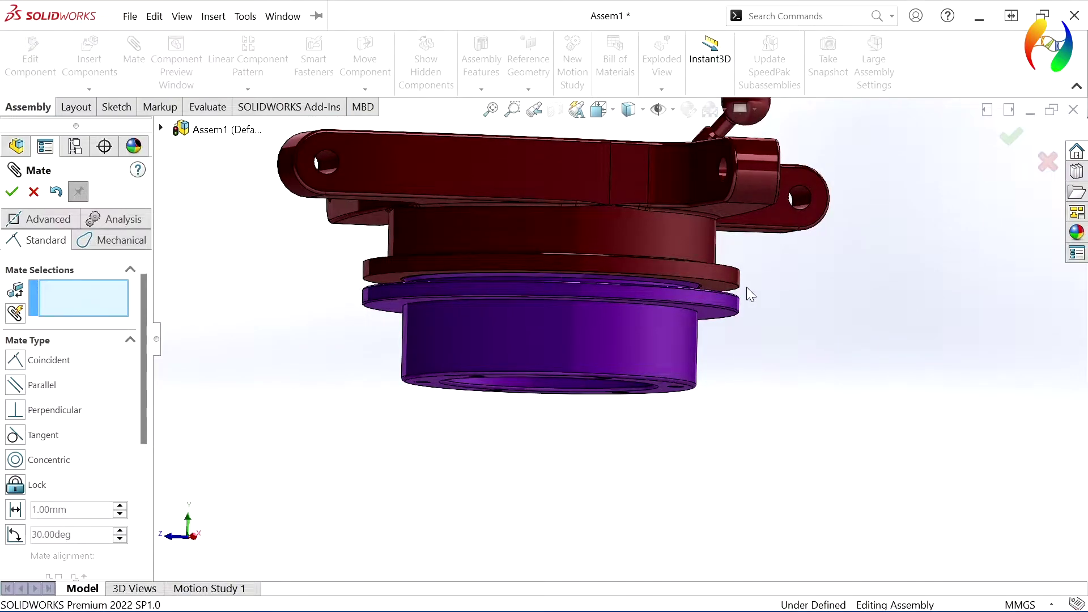
mouse_move(749, 293)
middle_down()
mouse_move(752, 309)
mouse_move(716, 340)
middle_up()
scroll(716, 363, down, 5)
mouse_move(717, 388)
middle_down()
mouse_move(686, 433)
mouse_move(772, 432)
mouse_move(760, 474)
middle_up()
click(687, 433)
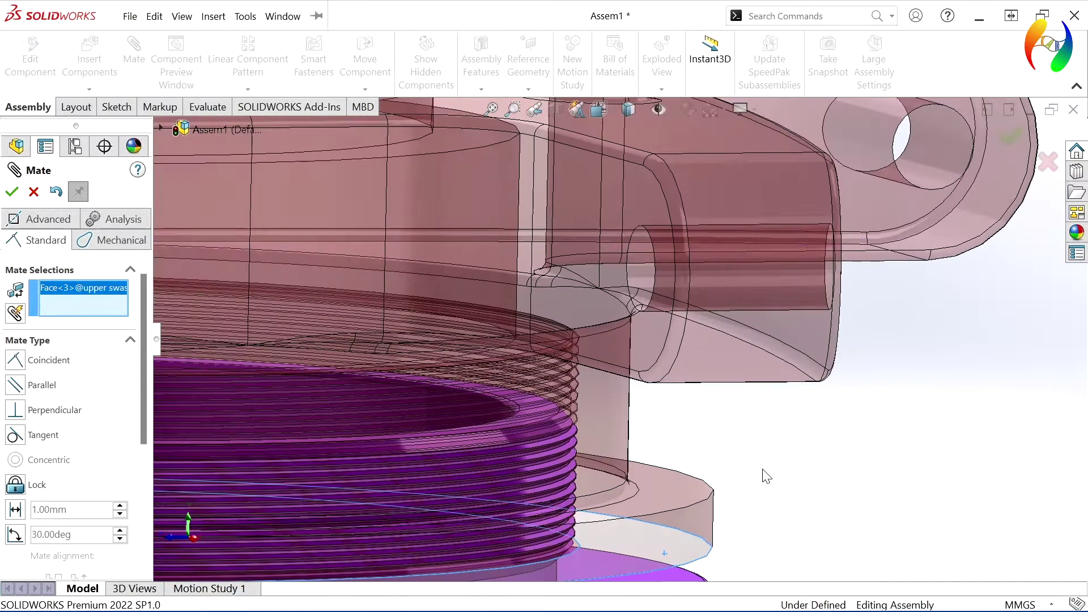
Add the flush coincident flange mate even though it over-defines the assembly
click(684, 576)
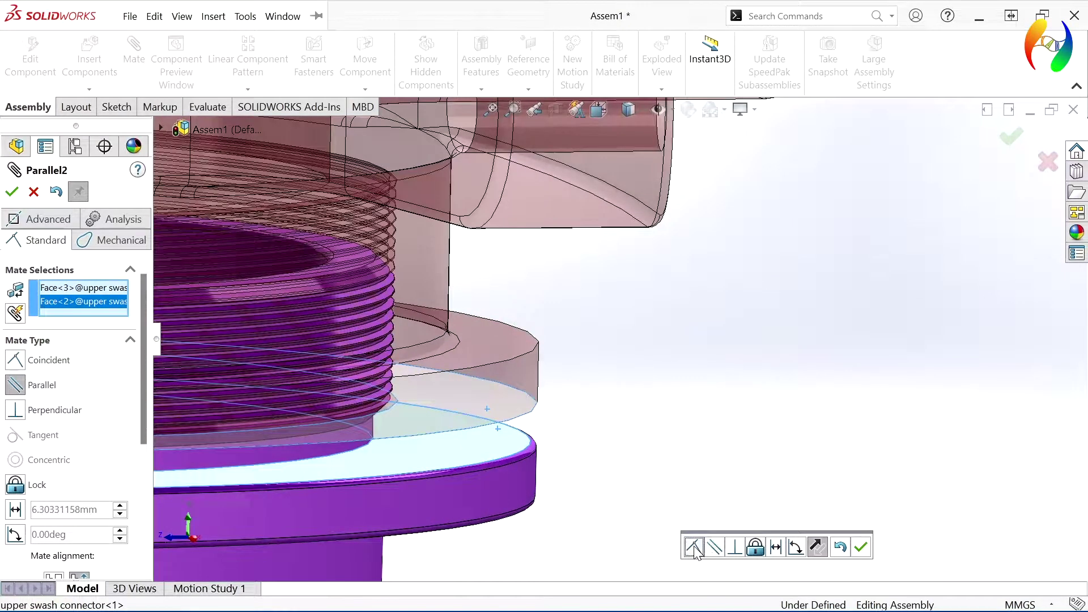
click(694, 547)
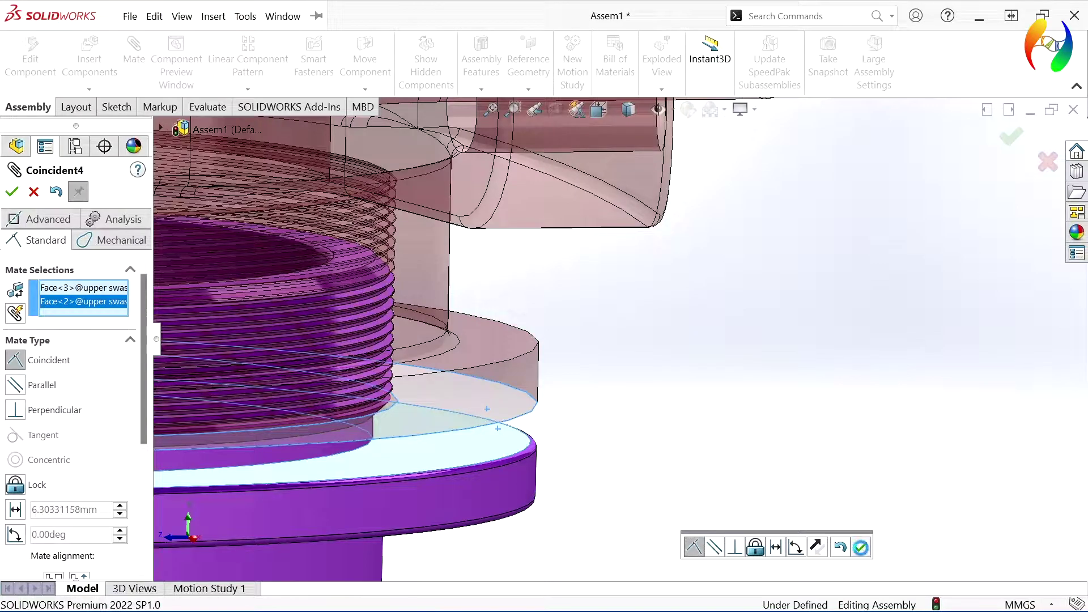
click(860, 547)
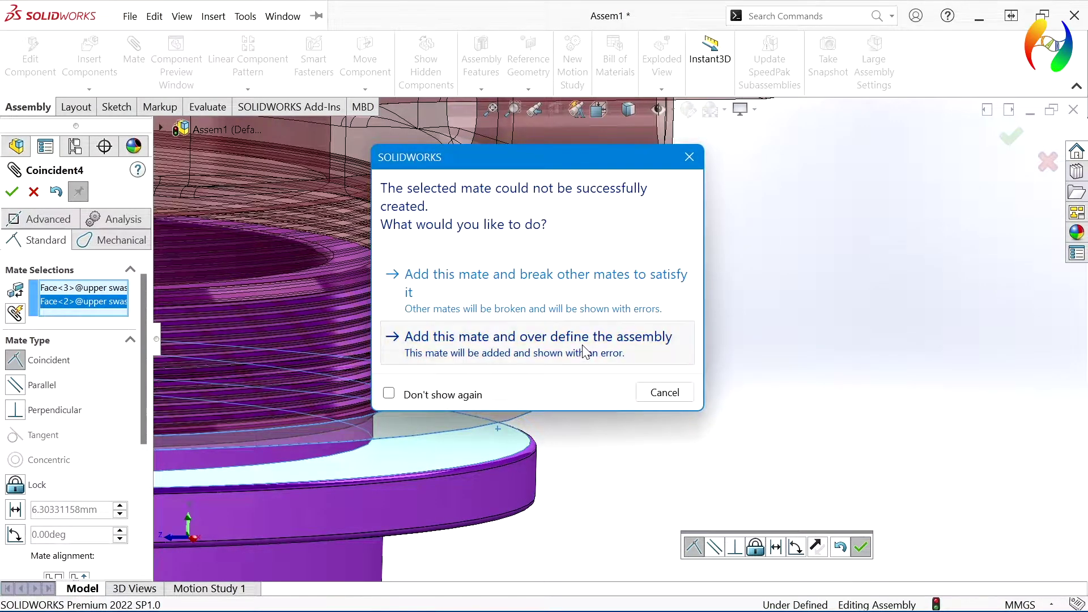
click(582, 349)
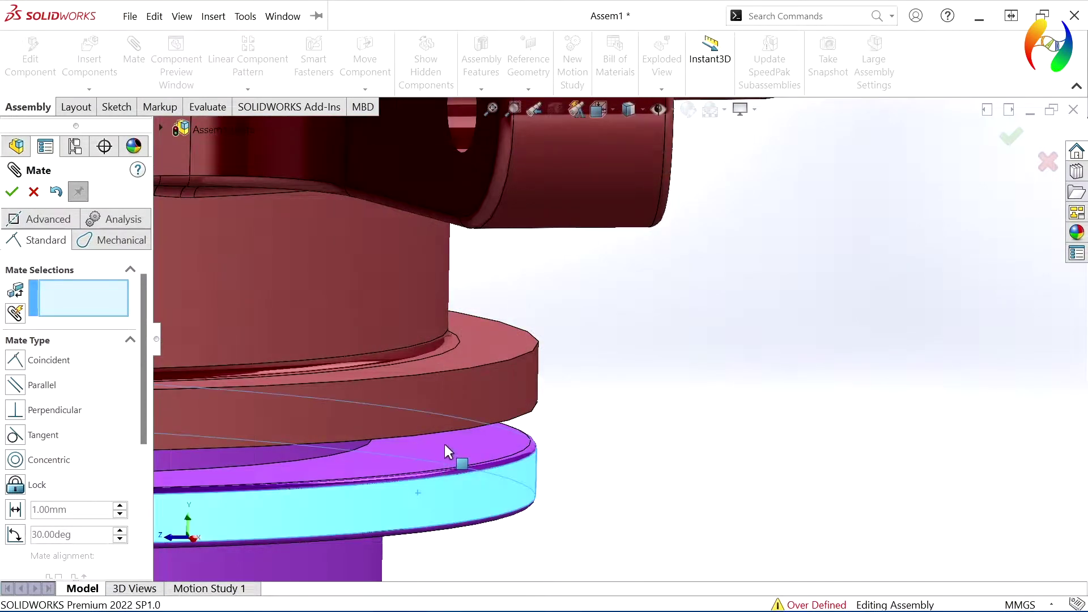
Orbit to view the connector flange underside and its bolt holes
scroll(657, 460, up, 1)
scroll(657, 460, up, 1)
scroll(624, 463, up, 2)
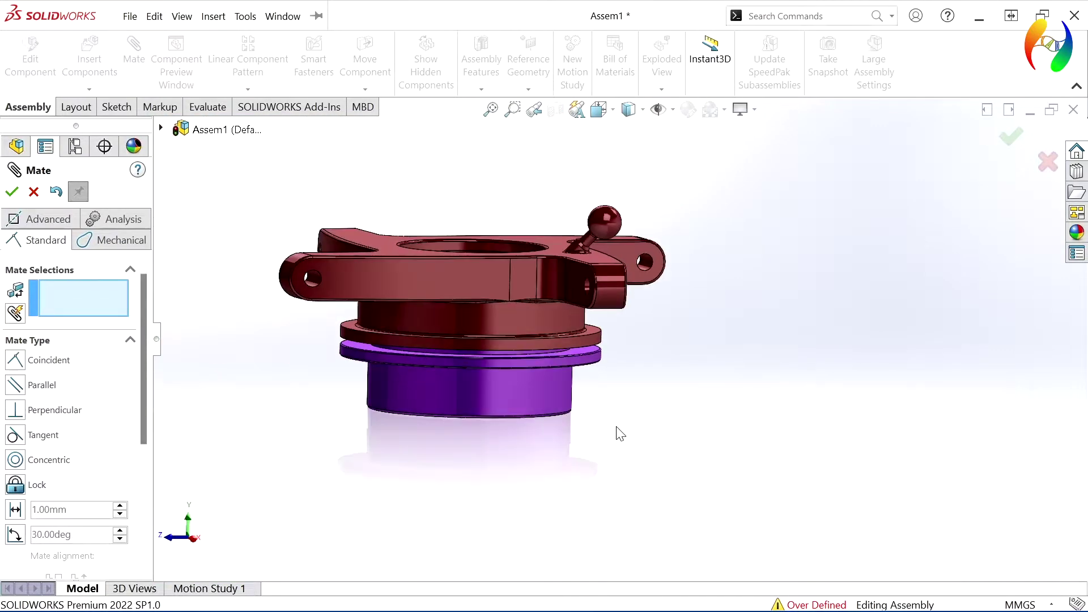
middle_drag(617, 433, 629, 398)
scroll(629, 399, down, 4)
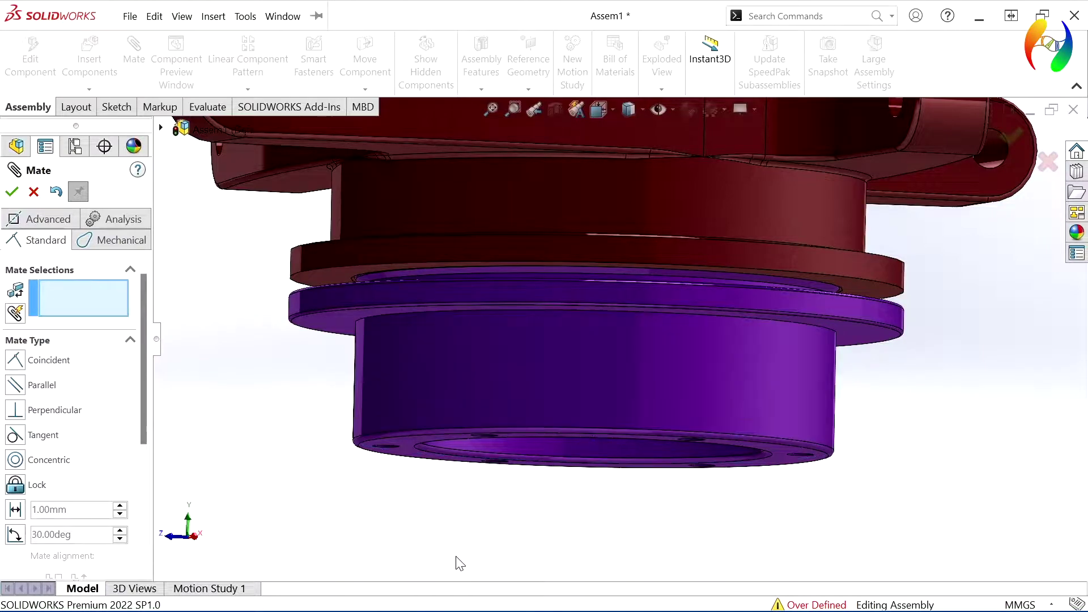
mouse_move(456, 561)
middle_down()
mouse_move(446, 502)
mouse_move(459, 453)
mouse_move(405, 328)
middle_up()
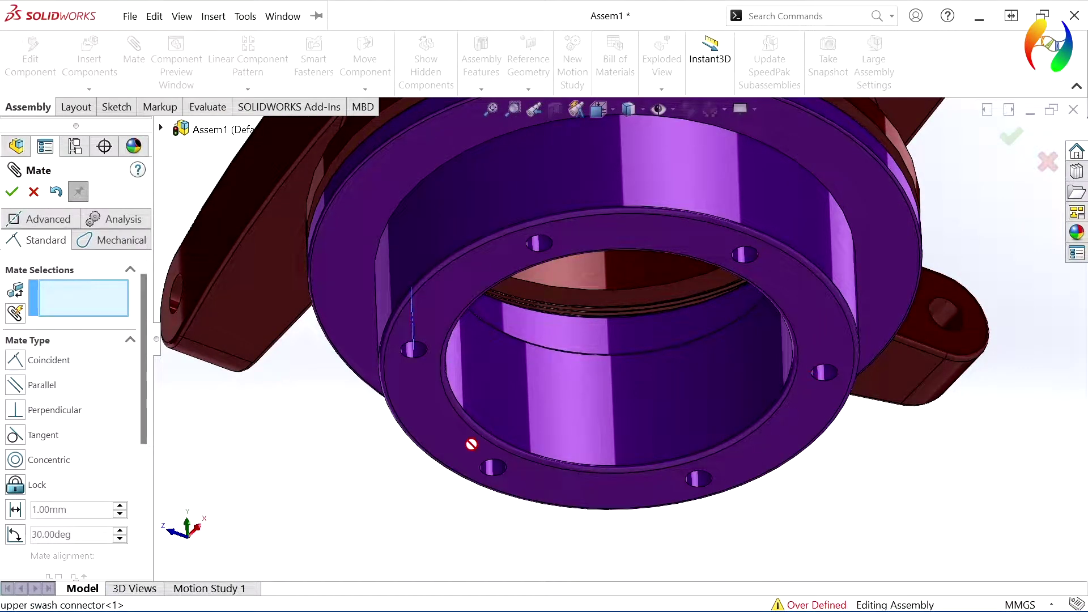
Cancel the mate and select the connector's bolt-hole edge, flange face and inner cylinder
click(407, 340)
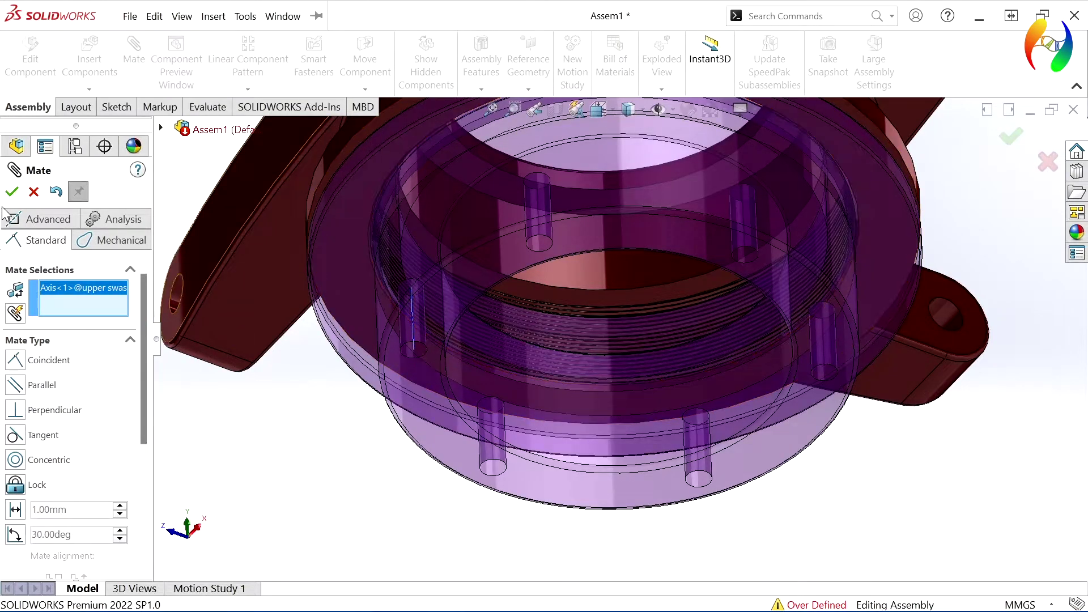
click(34, 192)
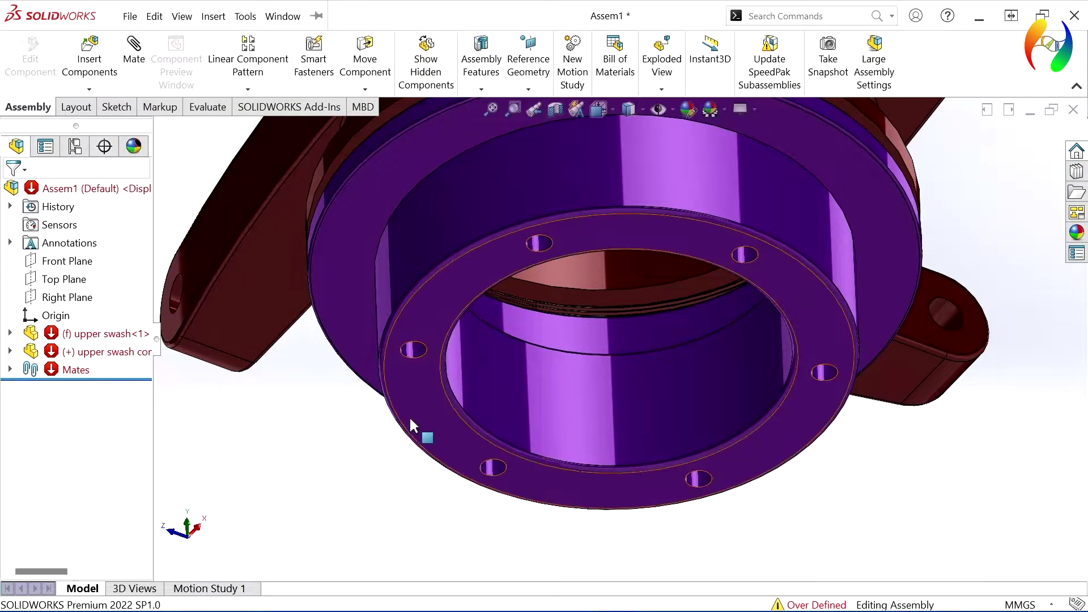
click(402, 349)
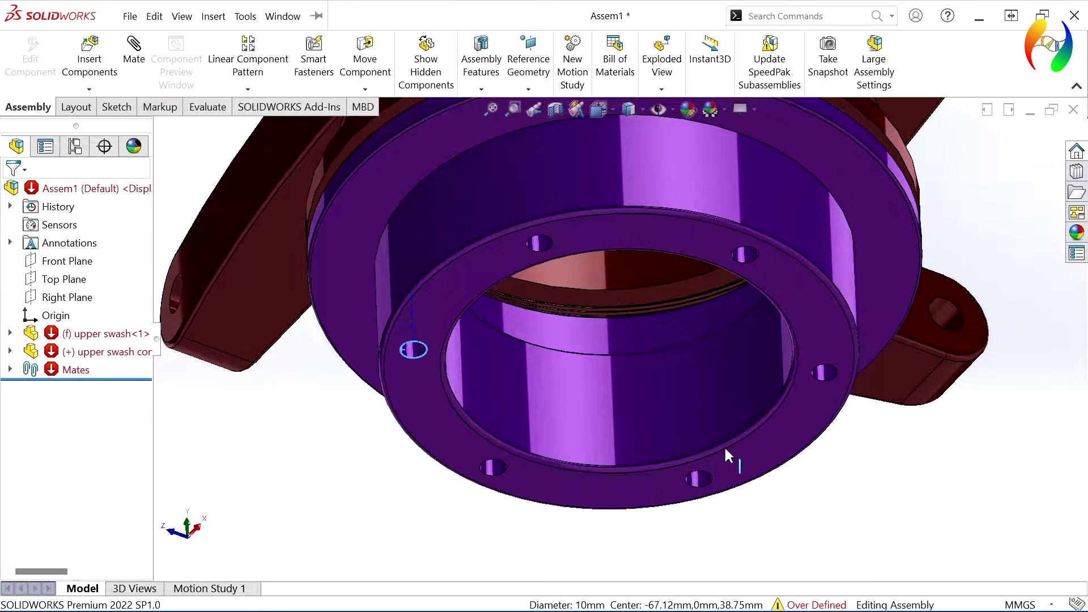
click(443, 334)
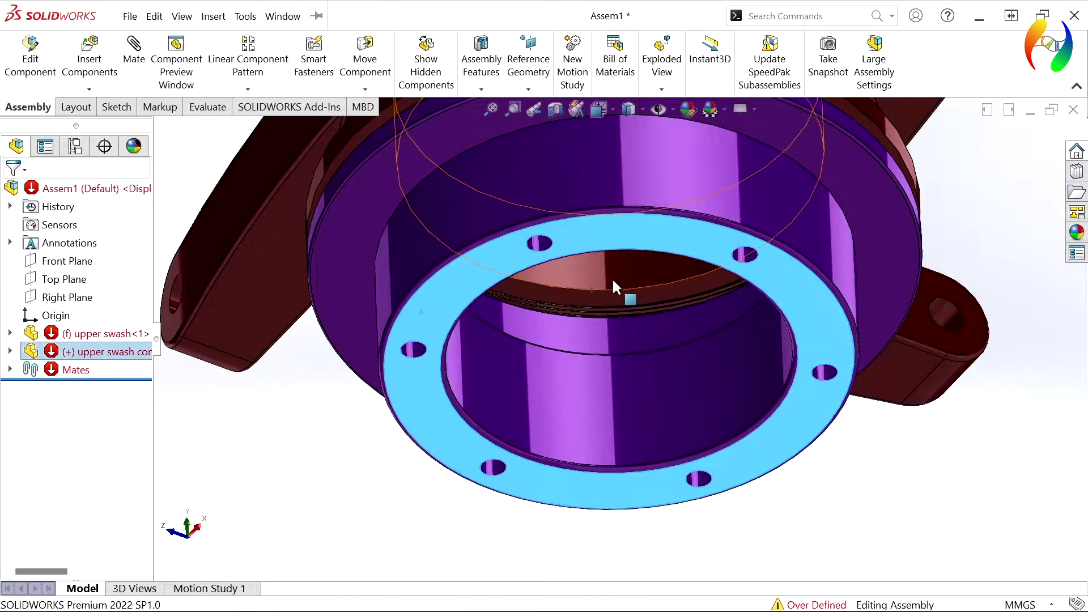
click(506, 223)
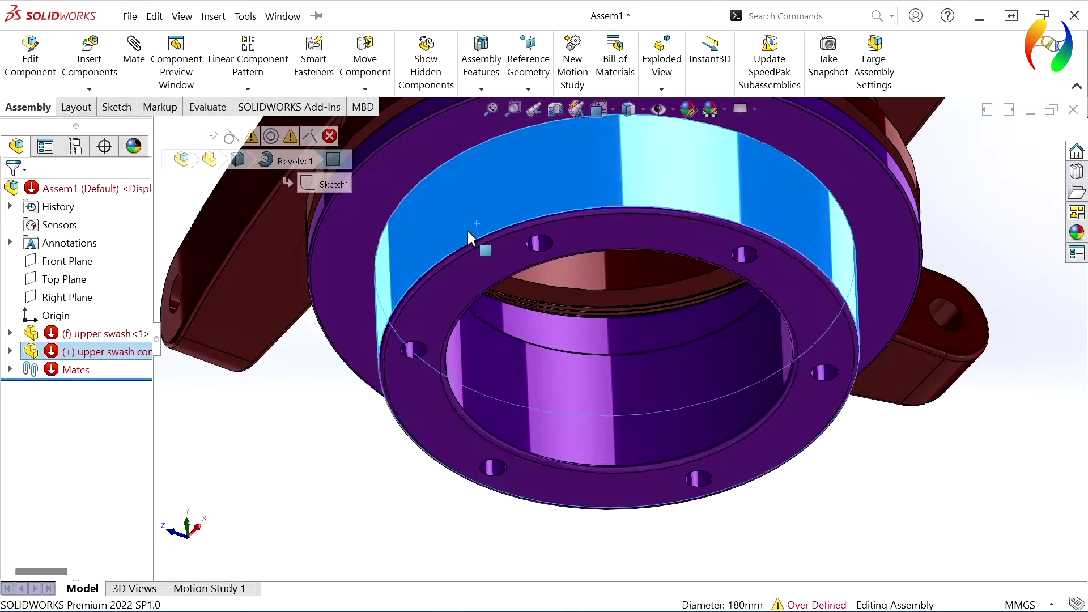
Suppress the conflicting Coincident4 mate via View Mates, then drag the connector ring to rotate it
click(508, 286)
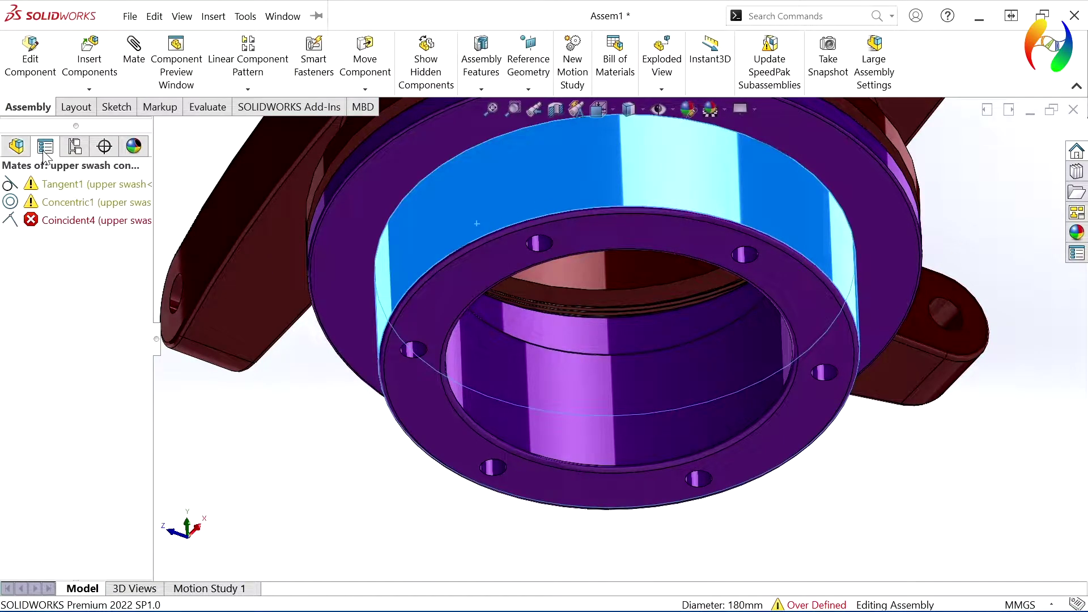
click(35, 228)
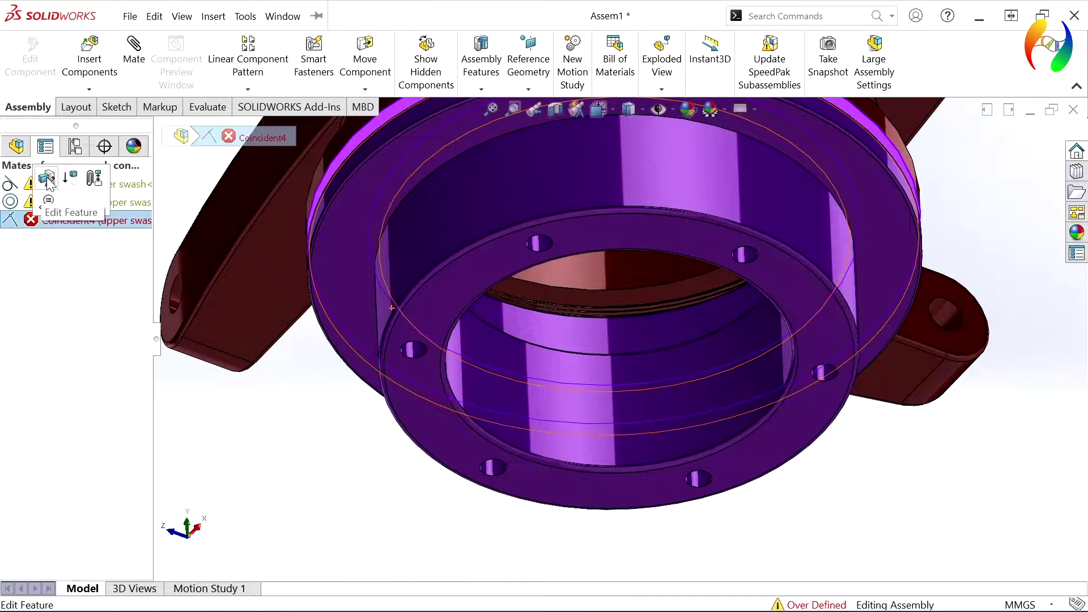
click(84, 177)
click(221, 432)
mouse_move(396, 318)
mouse_down()
mouse_move(783, 534)
mouse_move(716, 253)
mouse_move(483, 158)
mouse_move(488, 452)
mouse_move(665, 448)
mouse_move(552, 178)
mouse_move(746, 327)
mouse_move(695, 458)
mouse_move(514, 481)
mouse_up()
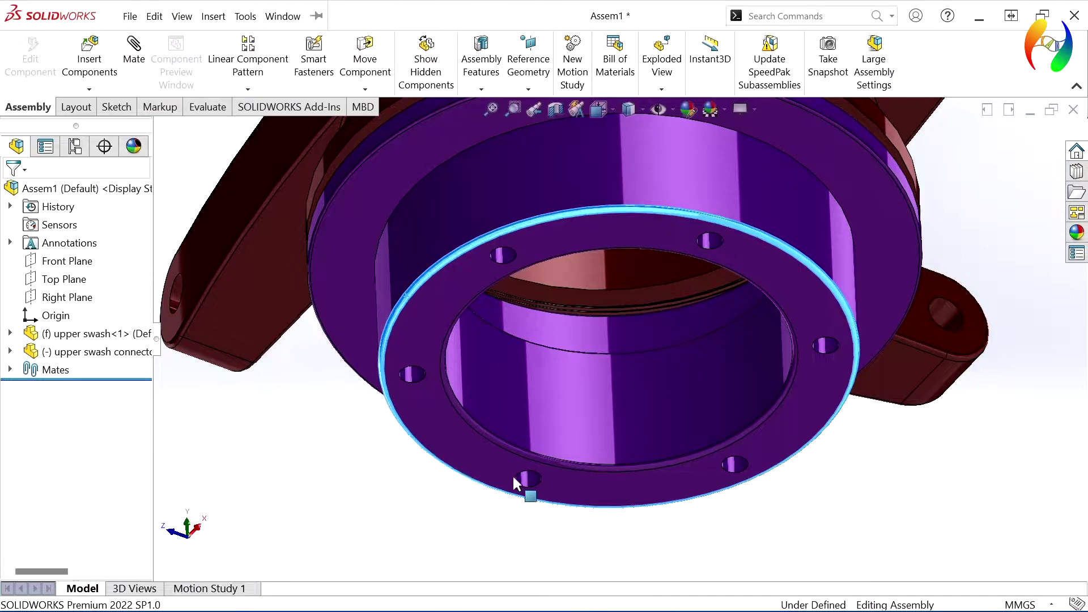
Rotate the connector ring to realign its bolt holes, then fit the assembly in front view
click(403, 363)
key(Escape)
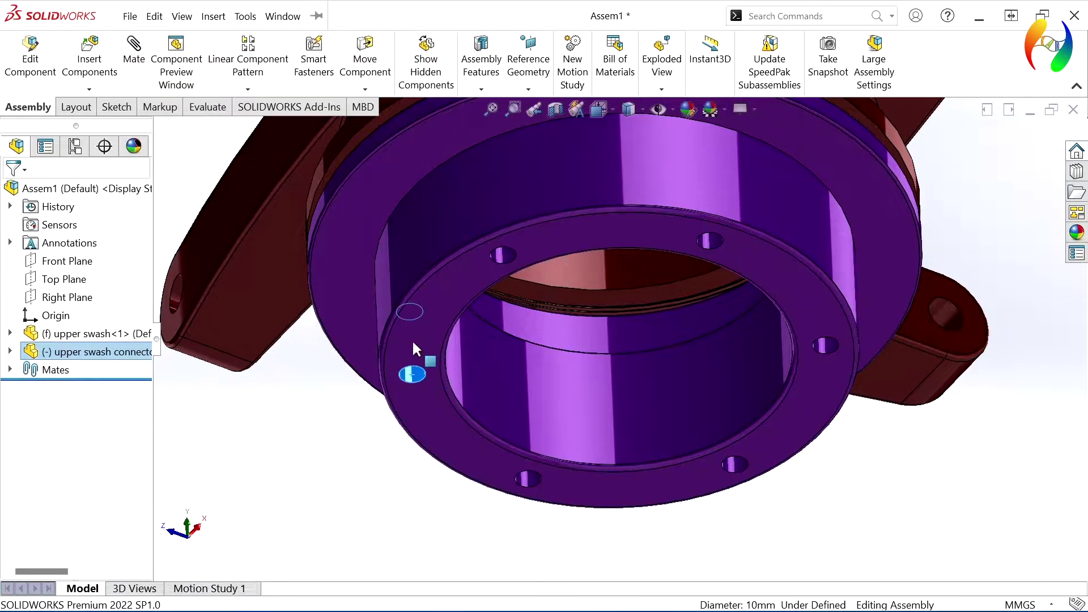
mouse_move(768, 260)
mouse_down()
mouse_move(796, 433)
mouse_move(585, 525)
mouse_move(493, 485)
mouse_move(430, 399)
mouse_move(426, 268)
mouse_move(606, 240)
mouse_move(733, 237)
mouse_move(839, 355)
mouse_move(816, 502)
mouse_move(485, 475)
mouse_up()
mouse_move(398, 376)
mouse_down()
mouse_move(400, 278)
mouse_move(536, 222)
mouse_move(722, 224)
mouse_up()
mouse_move(823, 278)
mouse_down()
mouse_move(851, 347)
mouse_move(752, 449)
mouse_move(665, 481)
mouse_move(511, 455)
mouse_move(373, 301)
mouse_move(481, 163)
mouse_move(675, 175)
mouse_move(865, 284)
mouse_move(810, 371)
mouse_move(807, 494)
mouse_move(608, 509)
mouse_move(421, 426)
mouse_up()
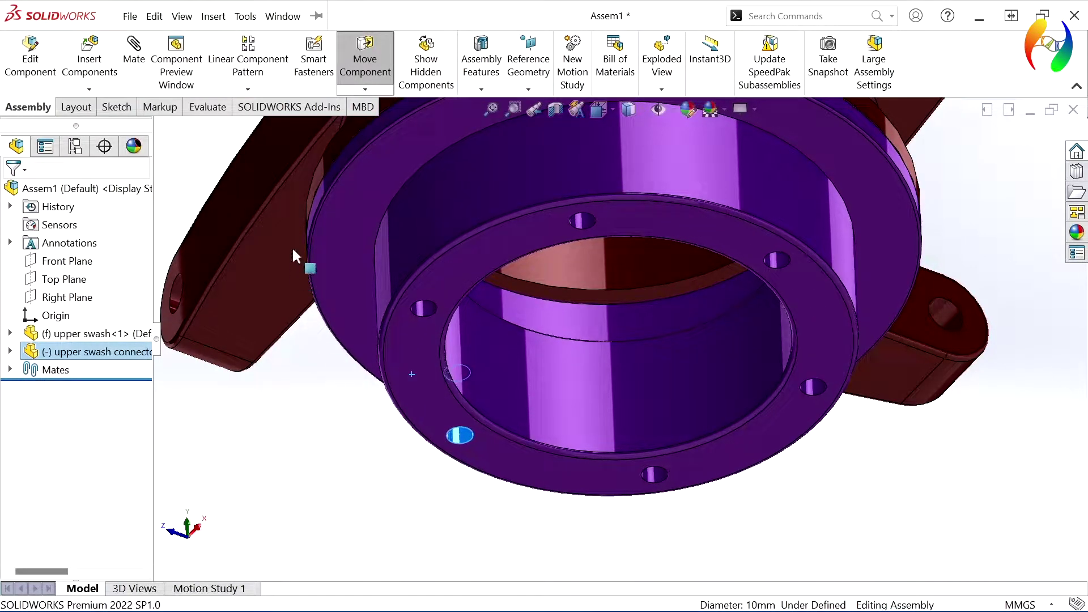
key(Escape)
key(f)
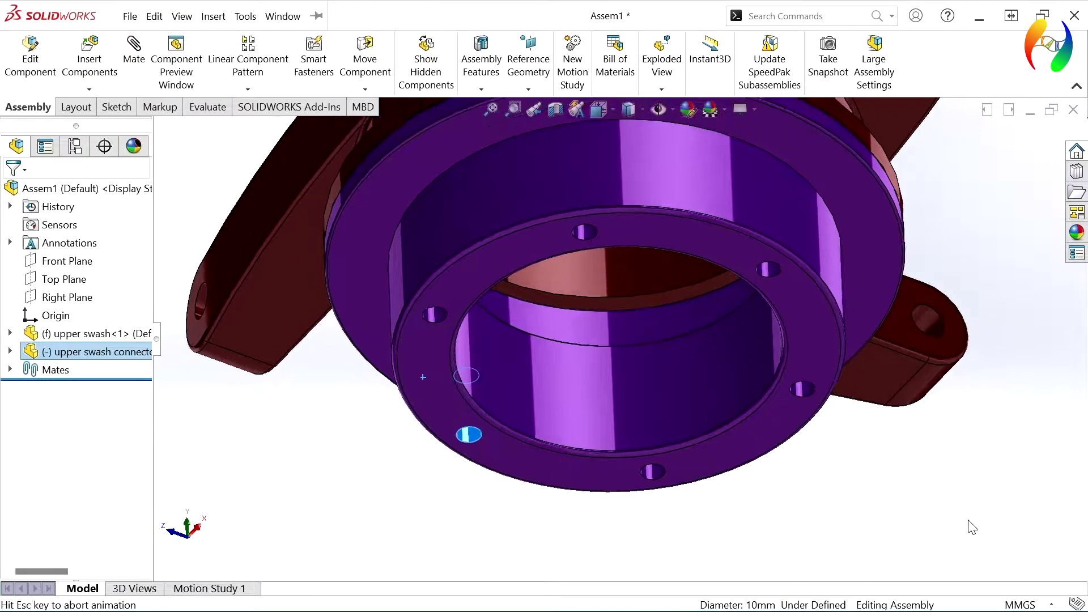
key(ctrl+1)
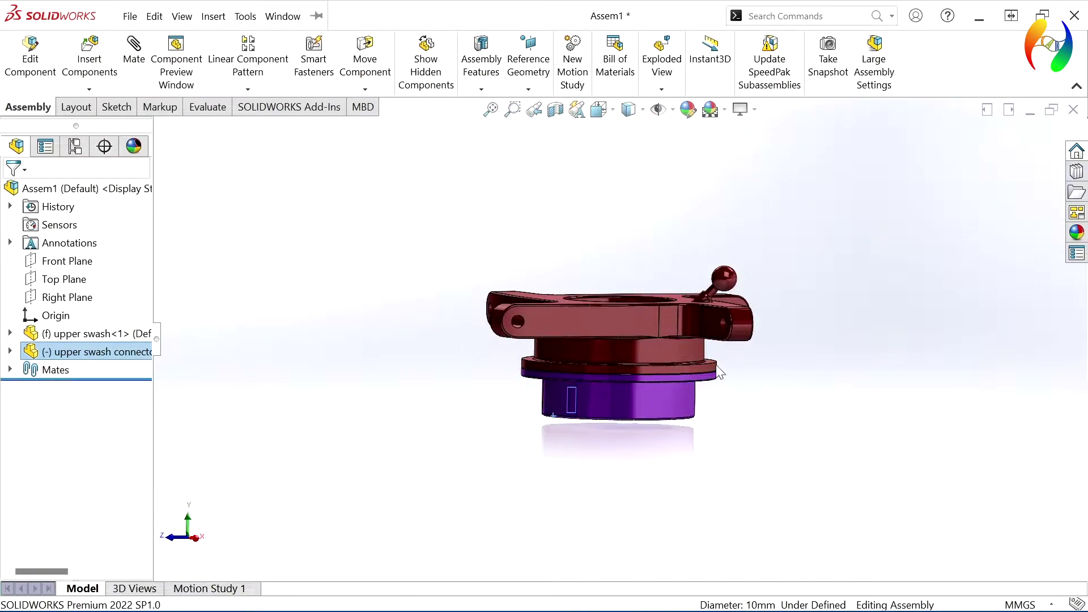
Zoom and orbit to inspect how the connector flange seats on the upper swash
scroll(645, 383, down, 2)
scroll(645, 383, down, 3)
mouse_move(647, 379)
middle_down()
mouse_move(601, 351)
mouse_move(730, 453)
mouse_move(734, 421)
middle_up()
scroll(597, 346, up, 2)
scroll(593, 351, up, 1)
scroll(643, 341, down, 3)
scroll(642, 341, down, 3)
scroll(731, 437, down, 2)
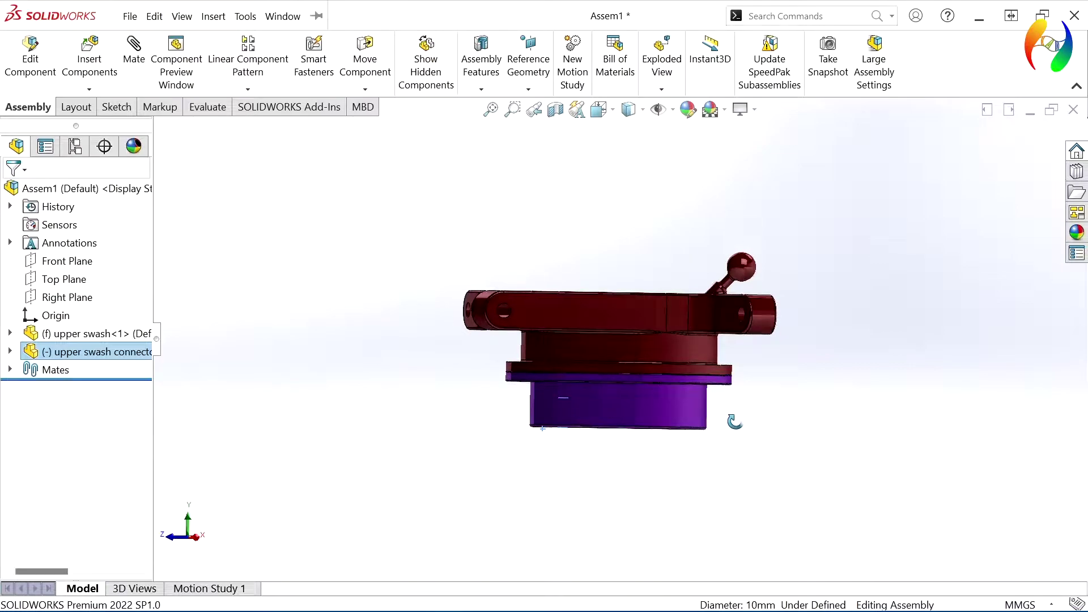
scroll(725, 396, down, 3)
scroll(708, 351, down, 2)
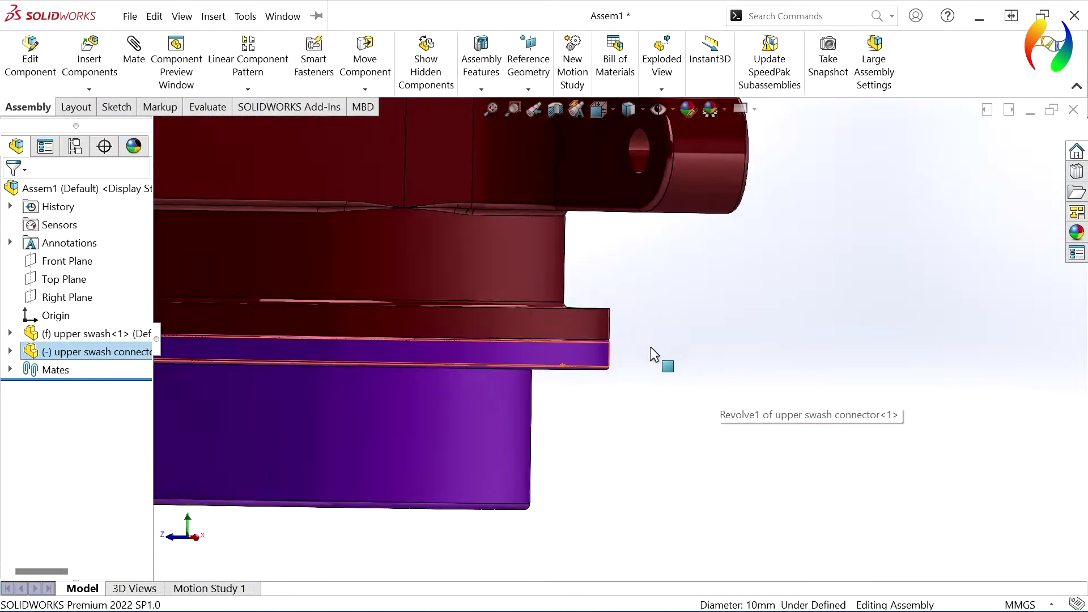
scroll(650, 346, down, 3)
scroll(537, 343, down, 2)
scroll(735, 366, down, 2)
scroll(735, 366, down, 1)
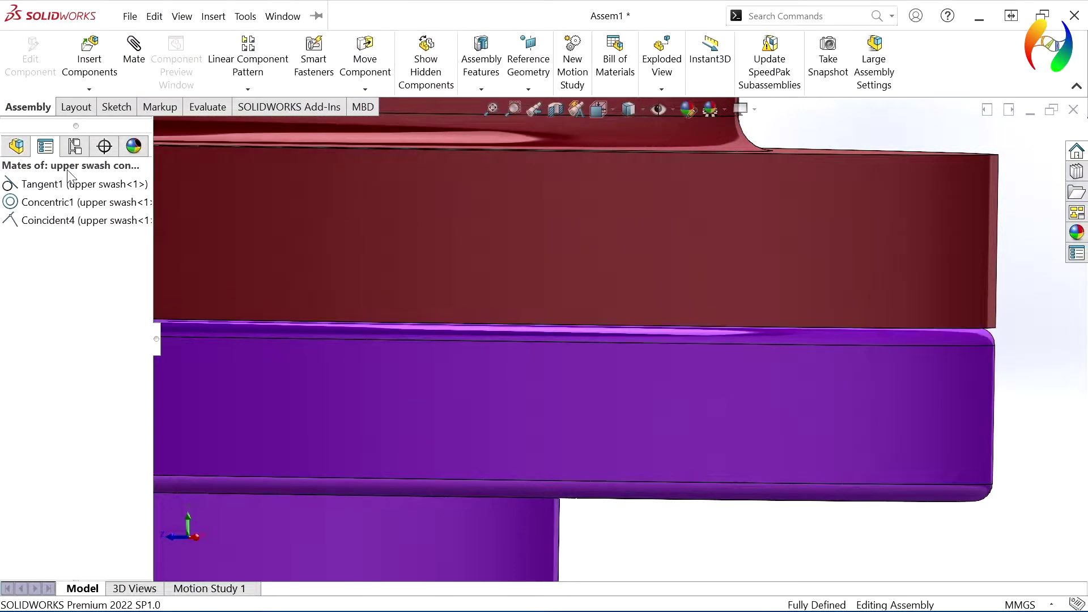
Fit the assembly to view and confirm the connector can no longer be dragged
click(827, 532)
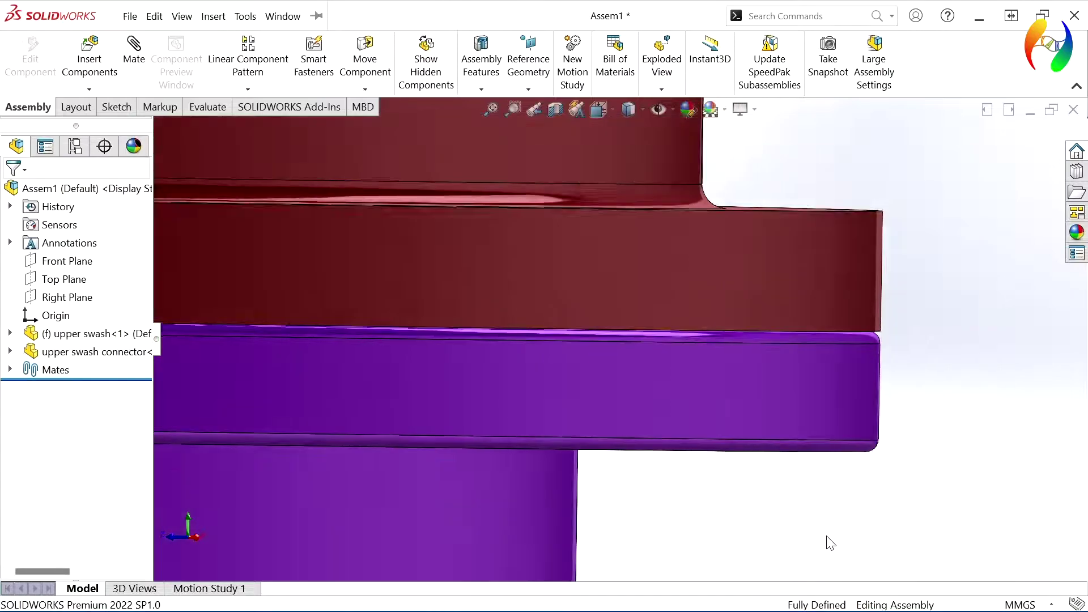
key(f)
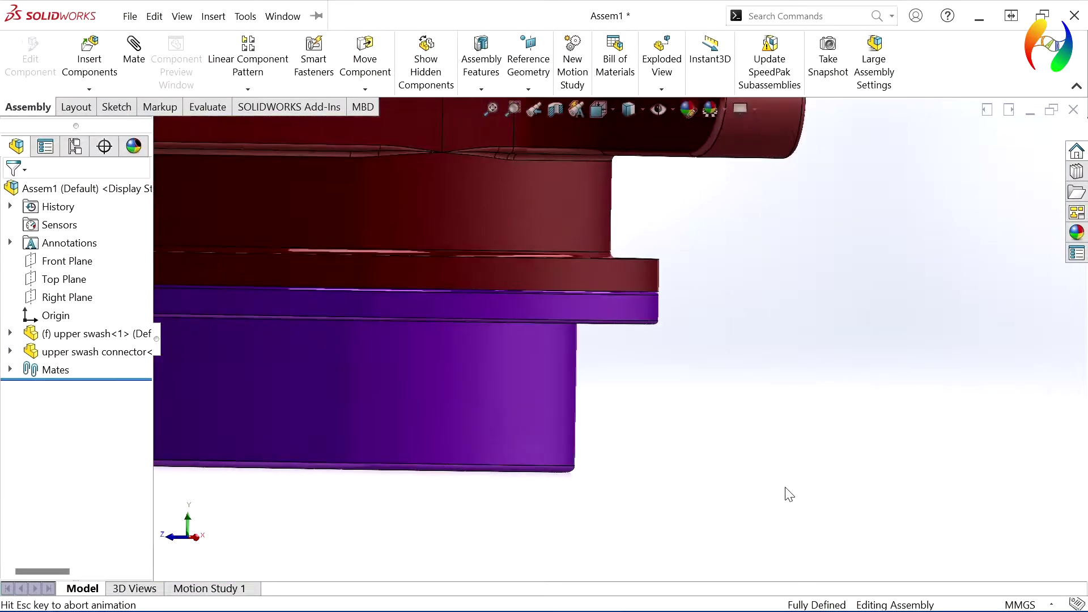
drag(562, 397, 573, 447)
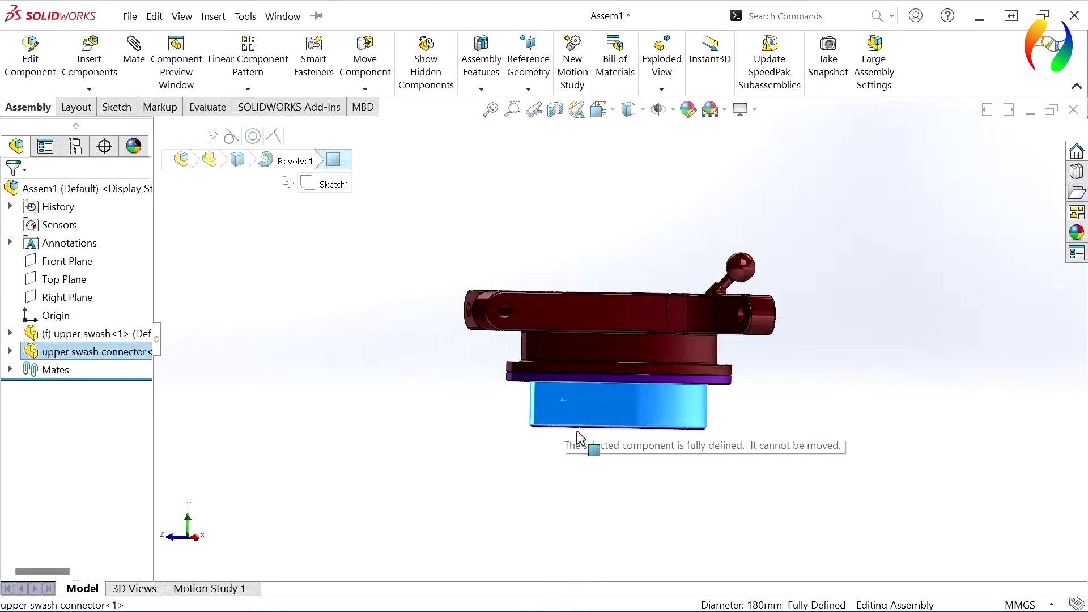
key(Escape)
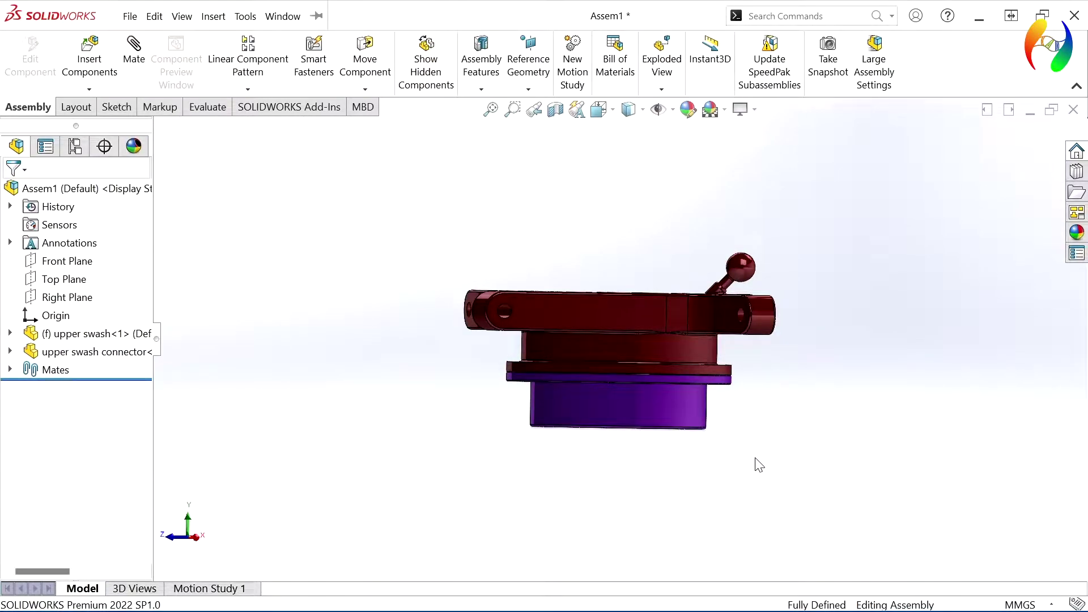
Insert ball holder upper half.SLDPRT and place it above the swash plate
click(90, 89)
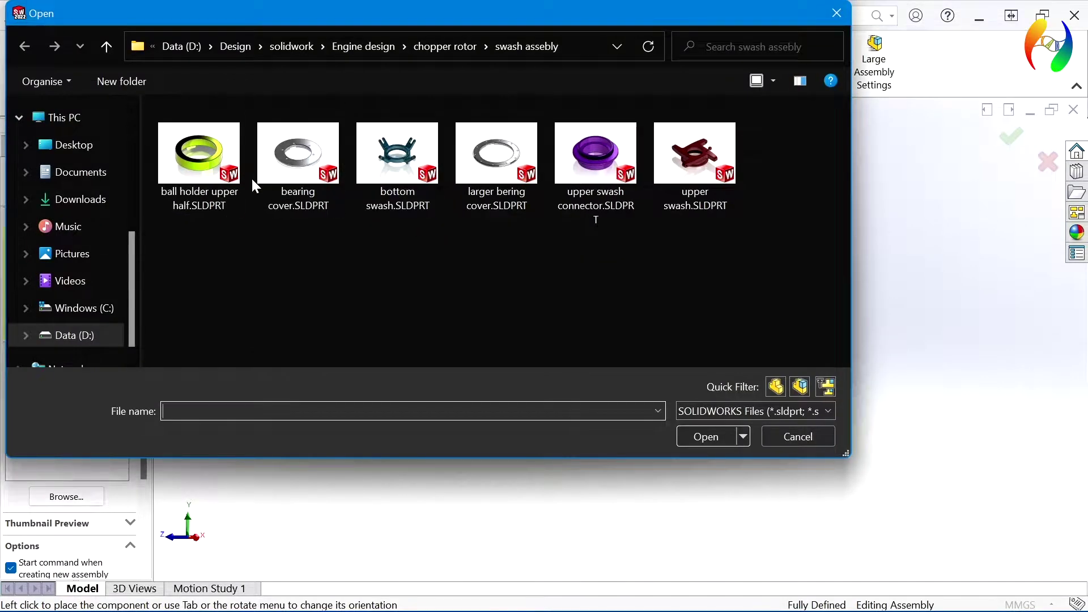
click(215, 169)
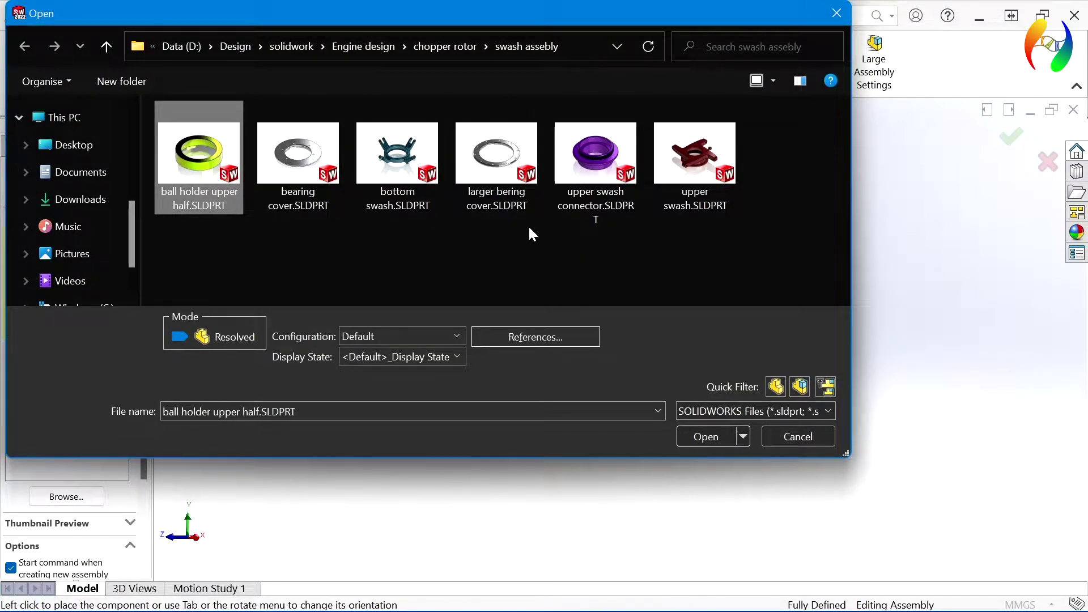
drag(528, 225, 201, 161)
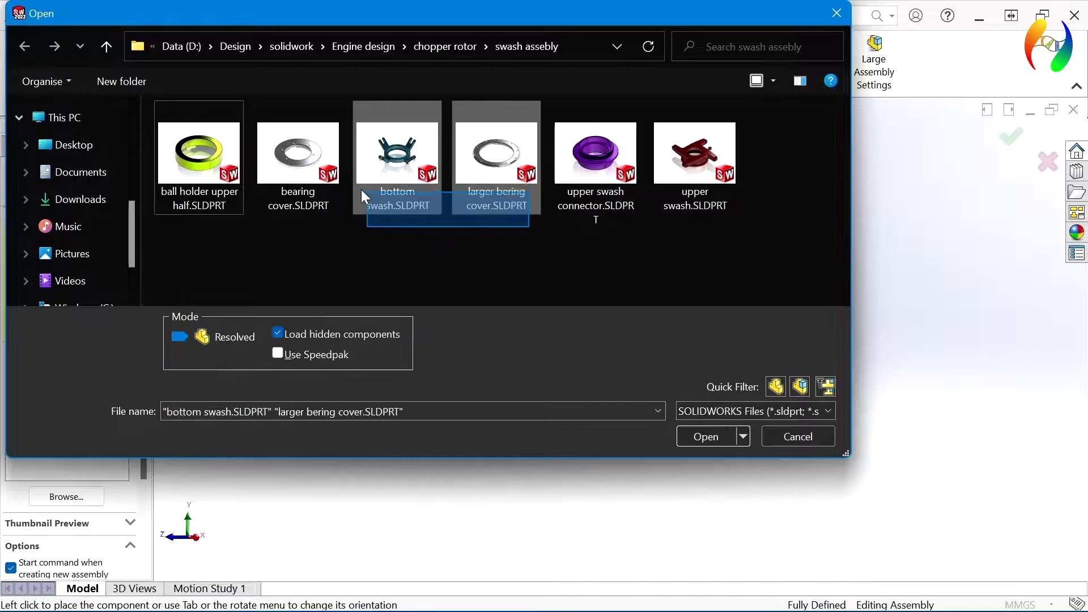
click(198, 152)
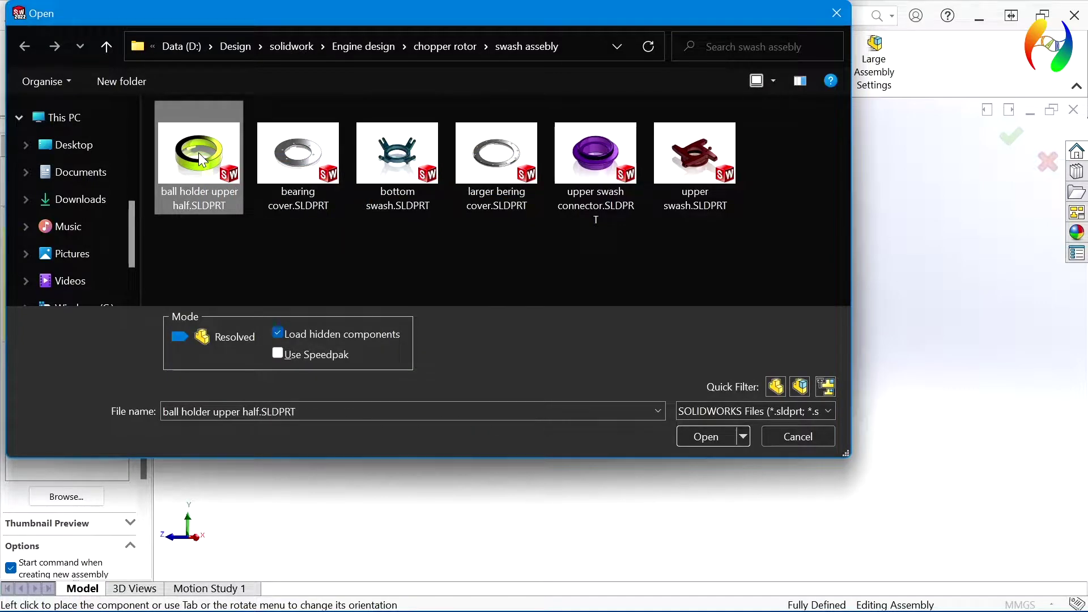
click(696, 440)
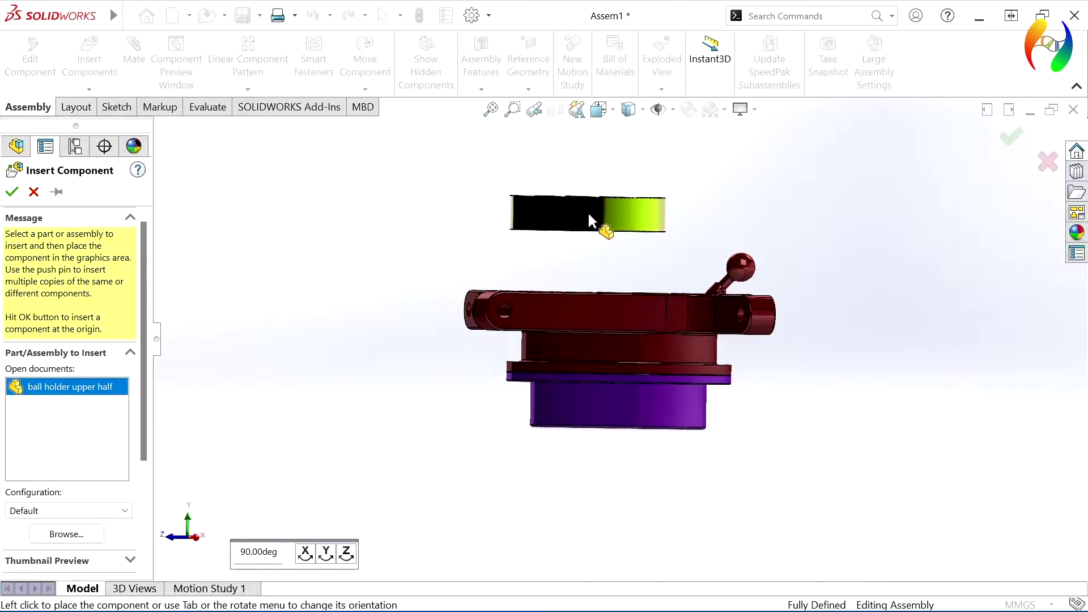
click(590, 217)
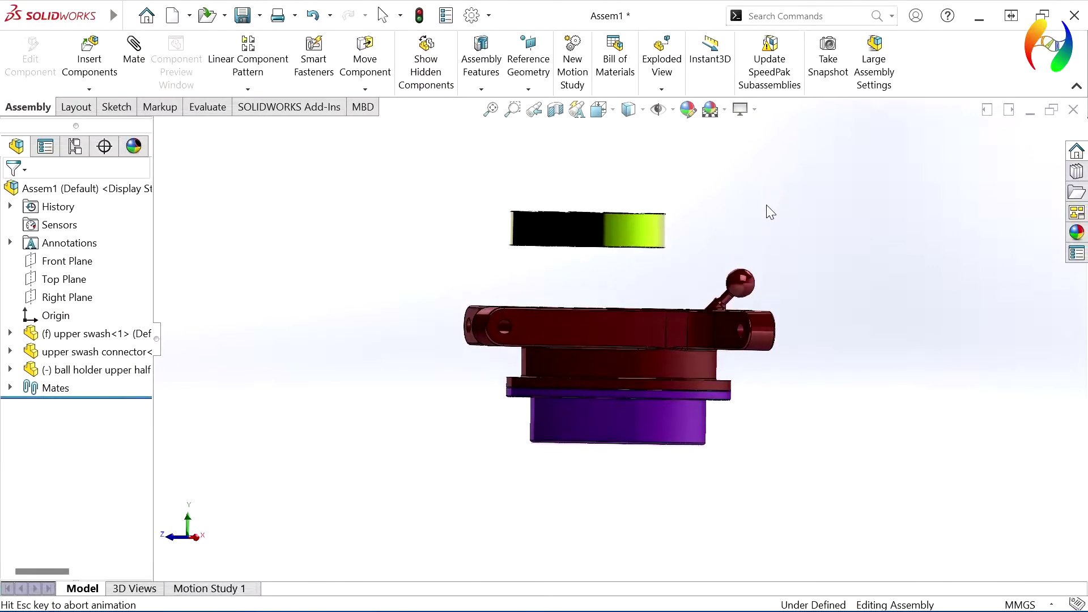
Ctrl-drag a copy of the yellow ball holder ring and start a mate from its face
mouse_move(757, 218)
middle_down()
mouse_move(748, 319)
mouse_move(839, 328)
mouse_move(789, 432)
mouse_move(815, 341)
middle_up()
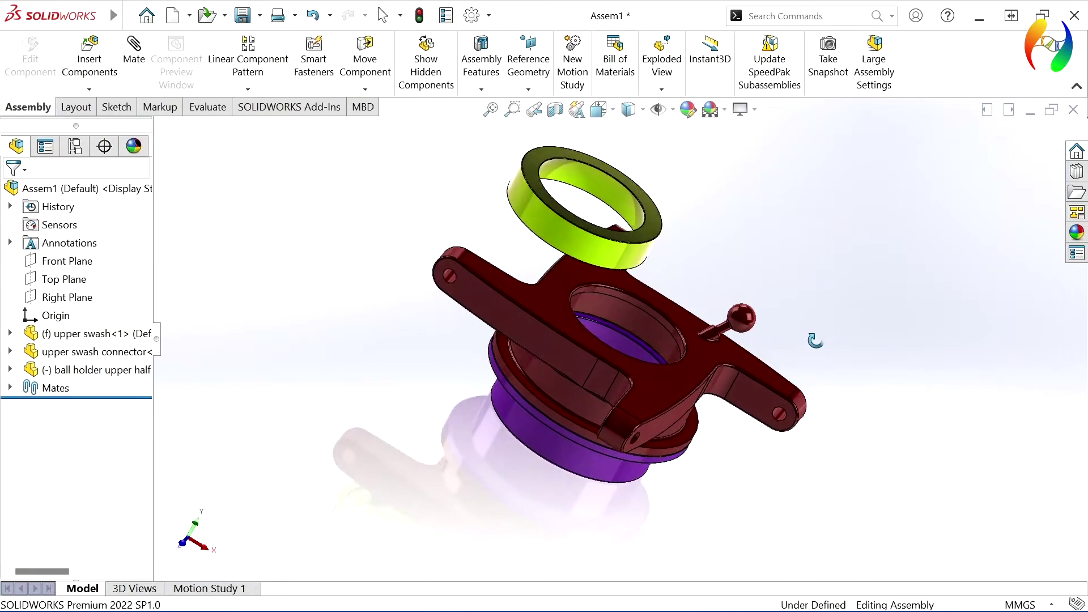
scroll(703, 332, up, 2)
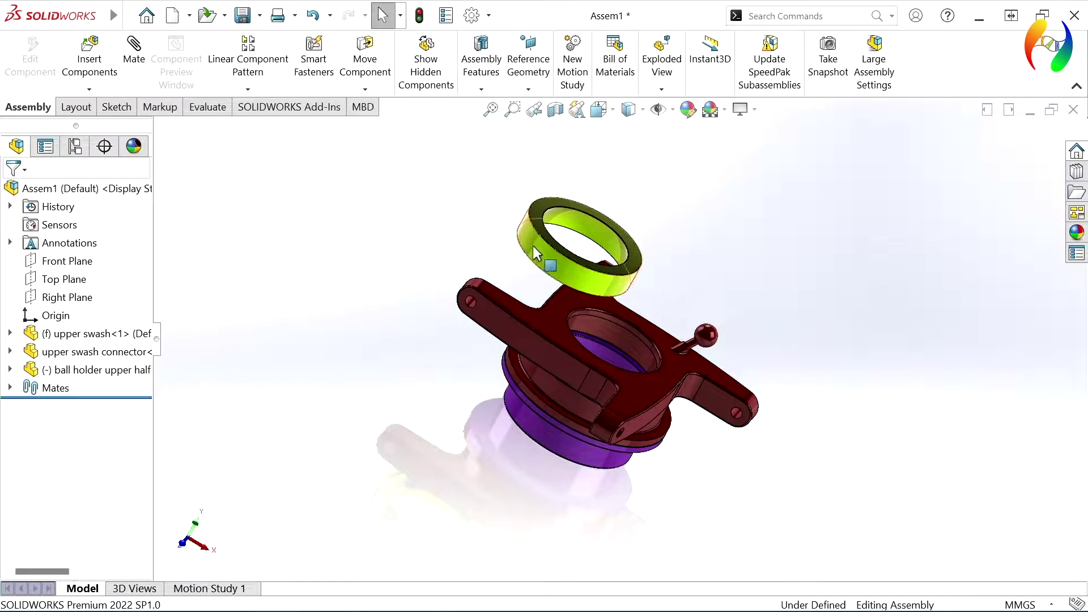
mouse_move(534, 247)
ctrl+mouse_down()
mouse_move(400, 237)
mouse_move(371, 212)
ctrl+mouse_up()
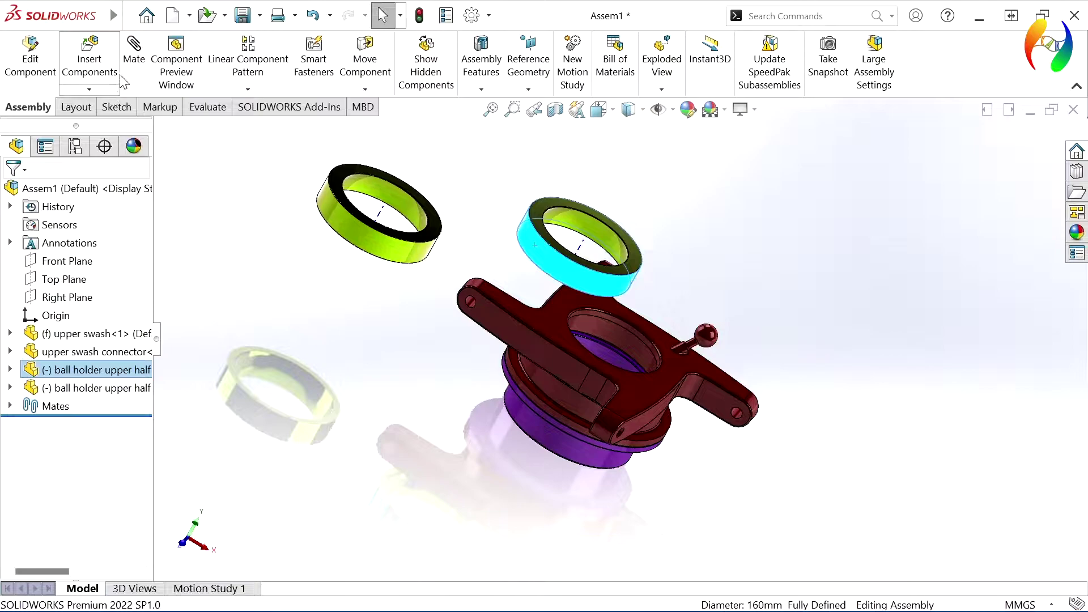
click(134, 61)
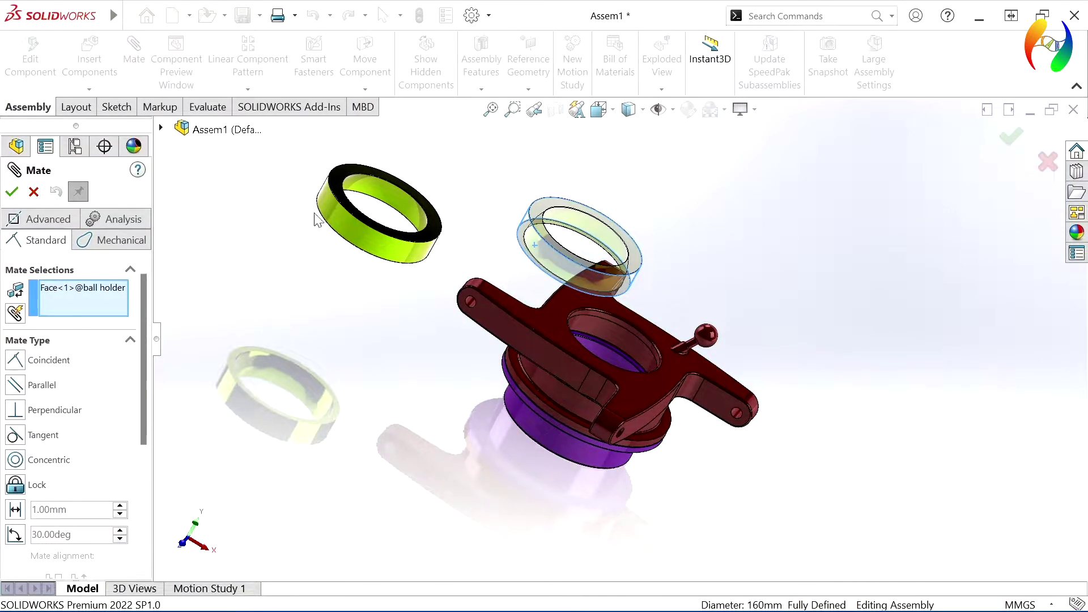
Make the first ball holder ring concentric with the upper swash's central bore
mouse_move(359, 296)
middle_down()
mouse_move(402, 198)
mouse_move(363, 224)
mouse_move(338, 306)
middle_up()
scroll(638, 342, down, 2)
scroll(628, 334, down, 2)
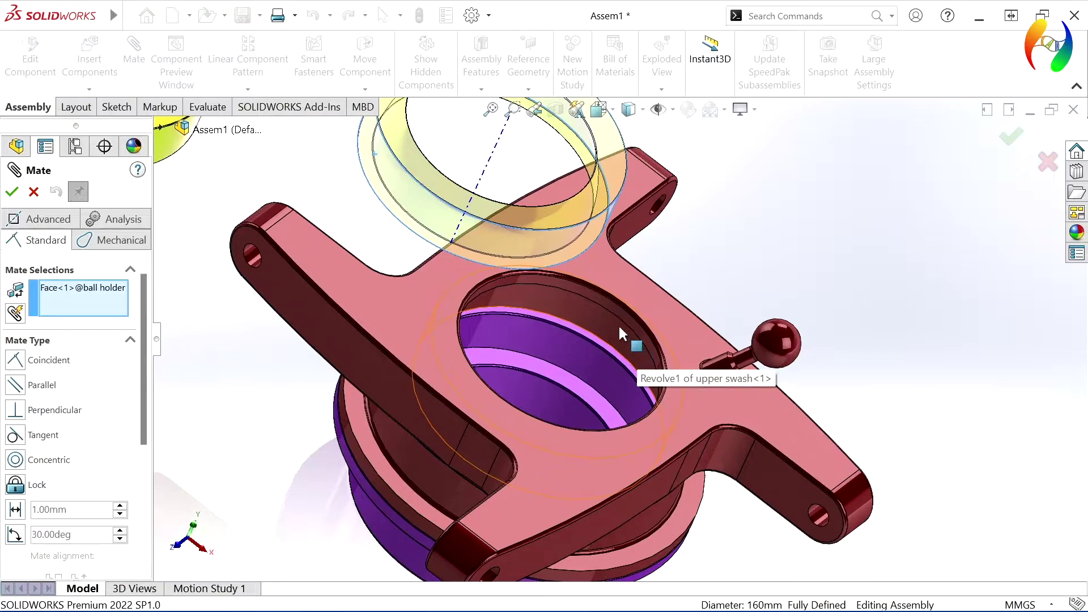
click(620, 315)
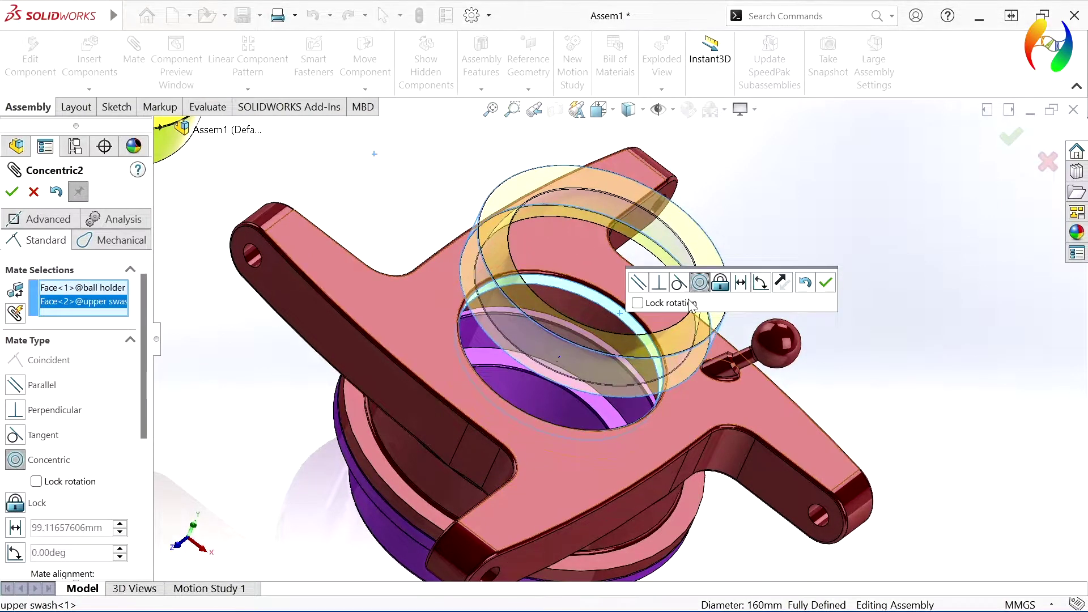
click(825, 282)
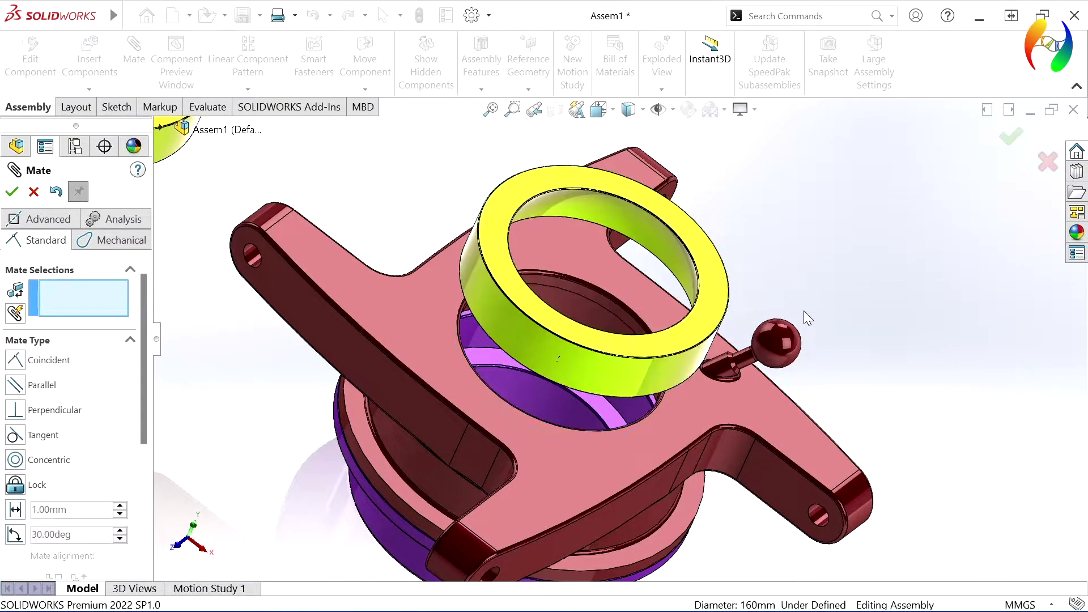
Make the second ring concentric with the first, flipped, and stack it above
scroll(803, 310, up, 5)
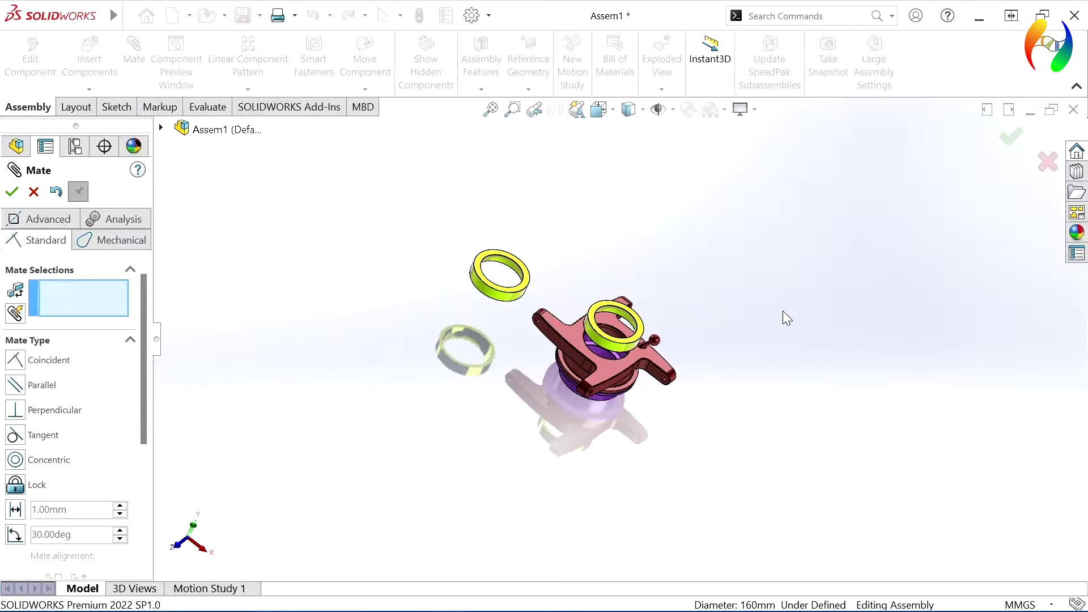
click(478, 286)
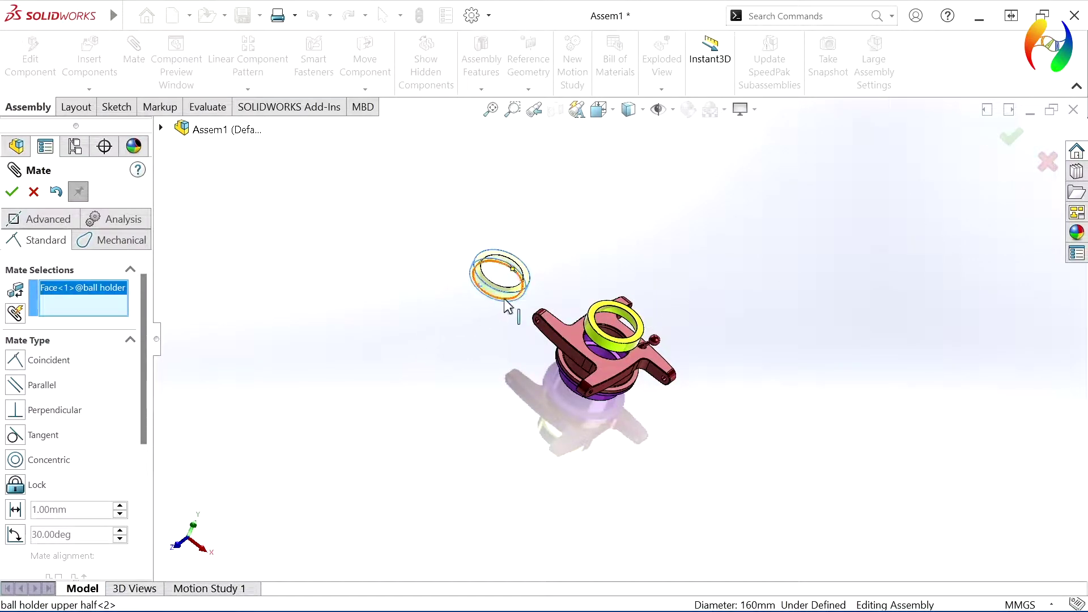
scroll(600, 343, down, 1)
scroll(601, 344, down, 4)
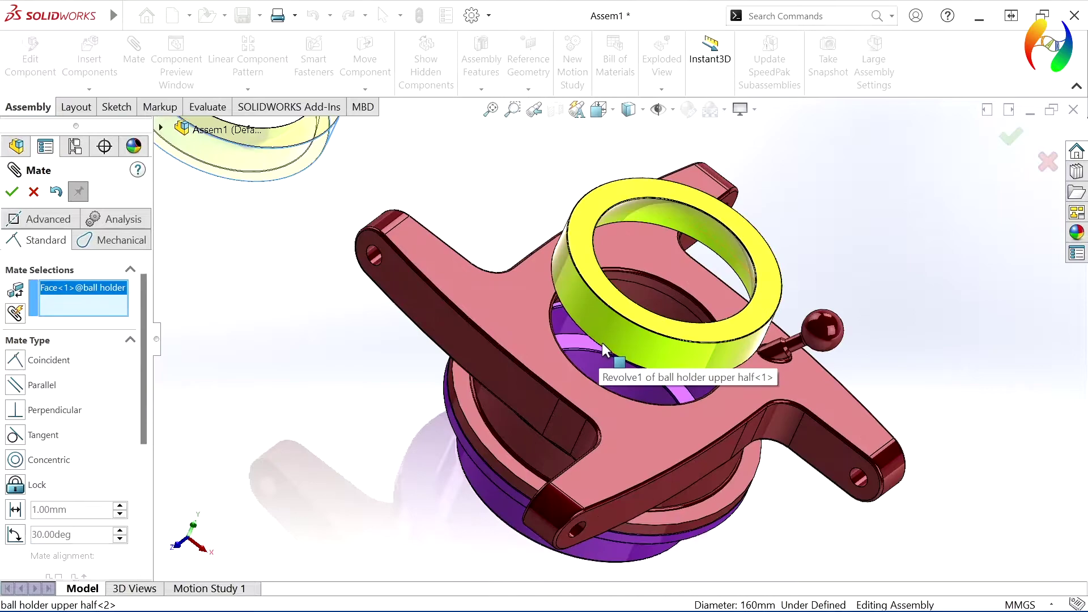
click(611, 335)
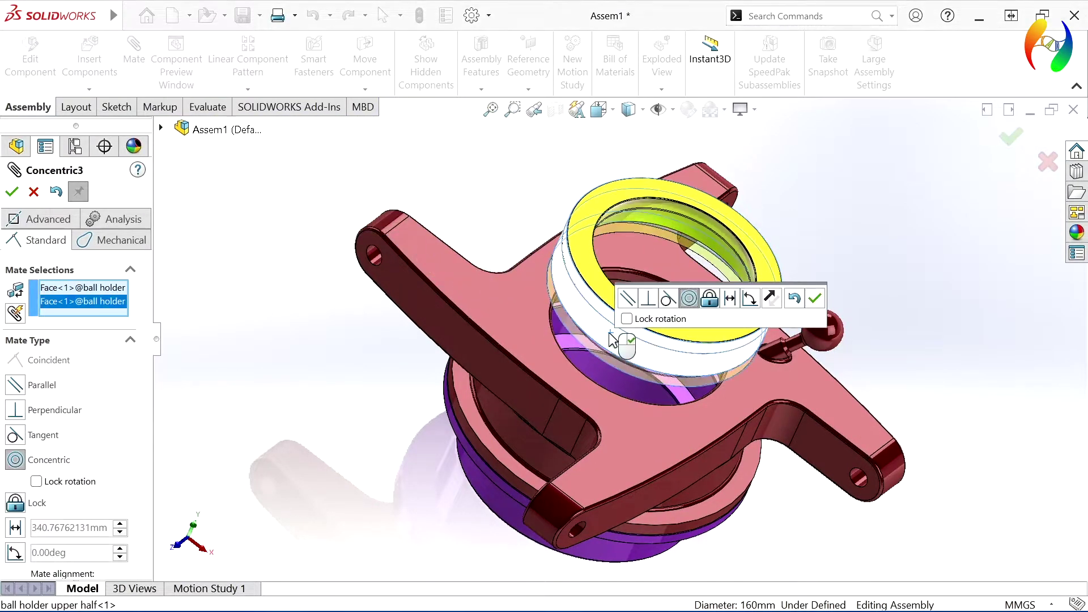
click(772, 299)
click(815, 298)
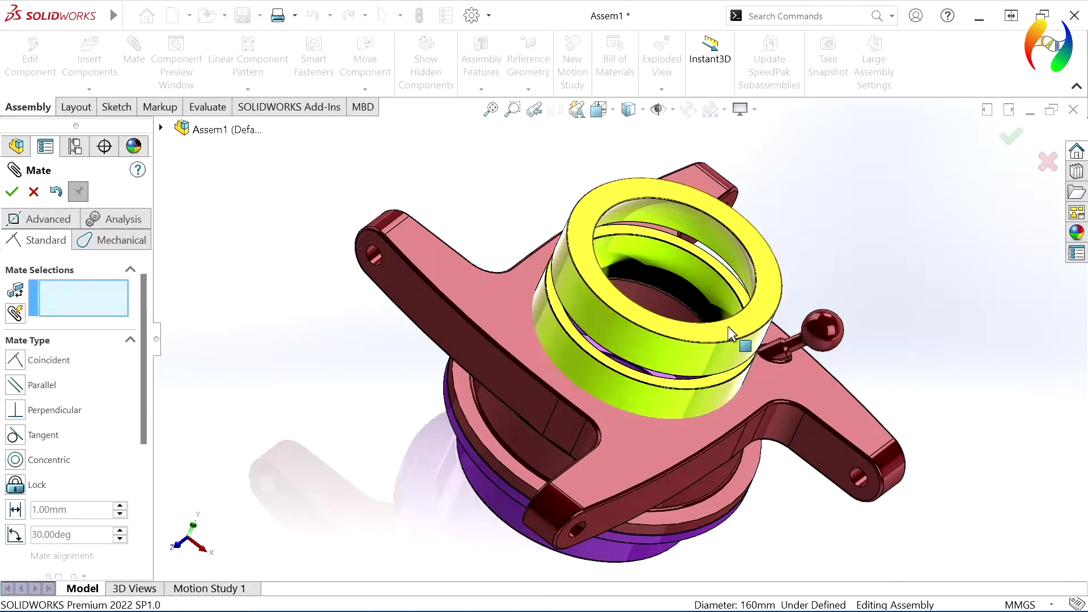
drag(676, 274, 739, 118)
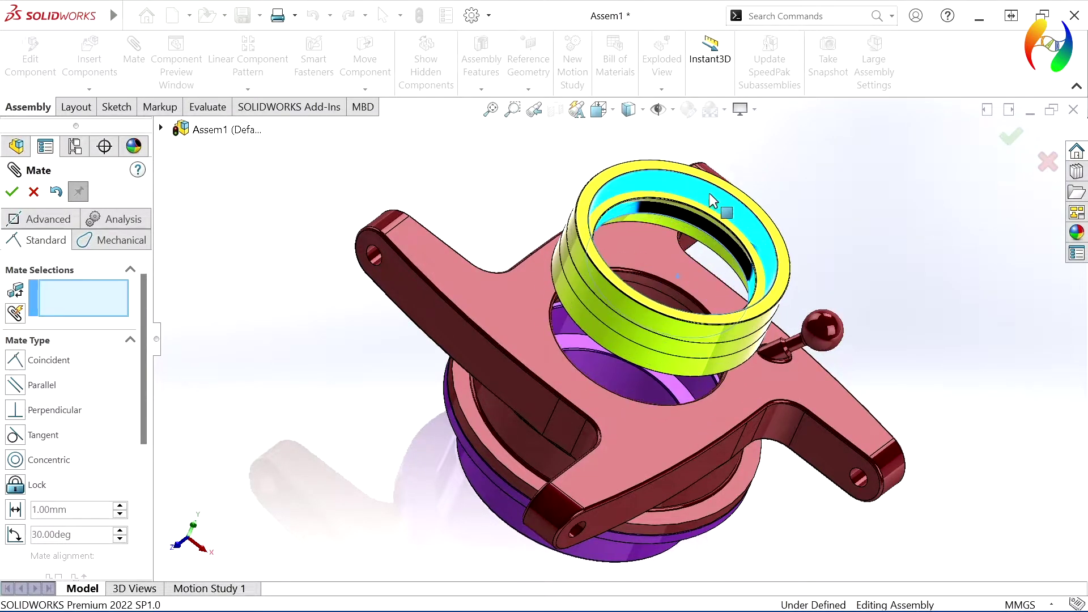
drag(646, 354, 618, 298)
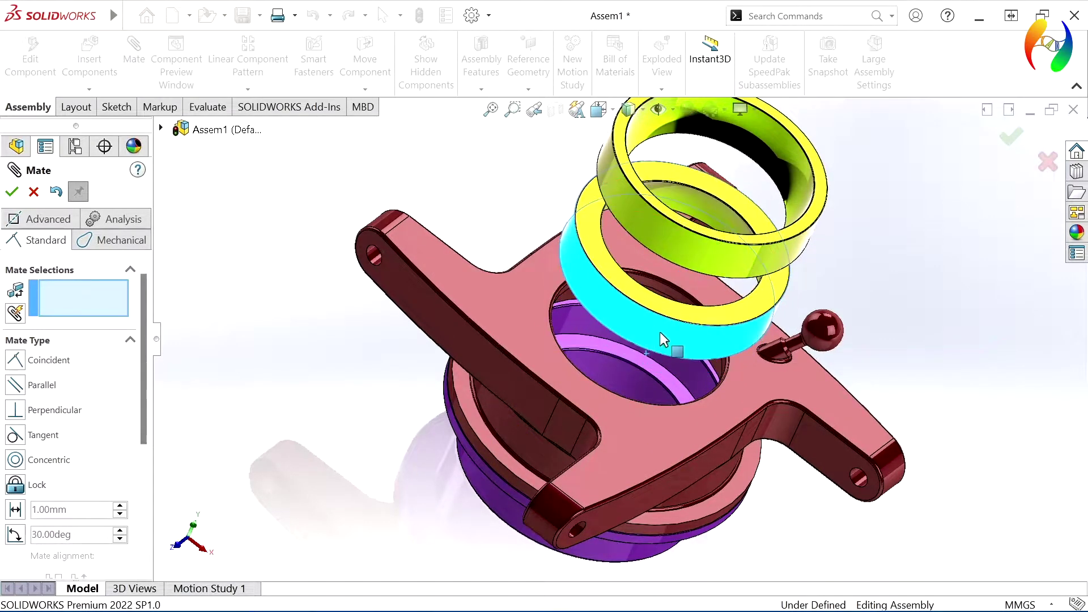
Seat the lower ring face coincident against the upper swash face
click(619, 297)
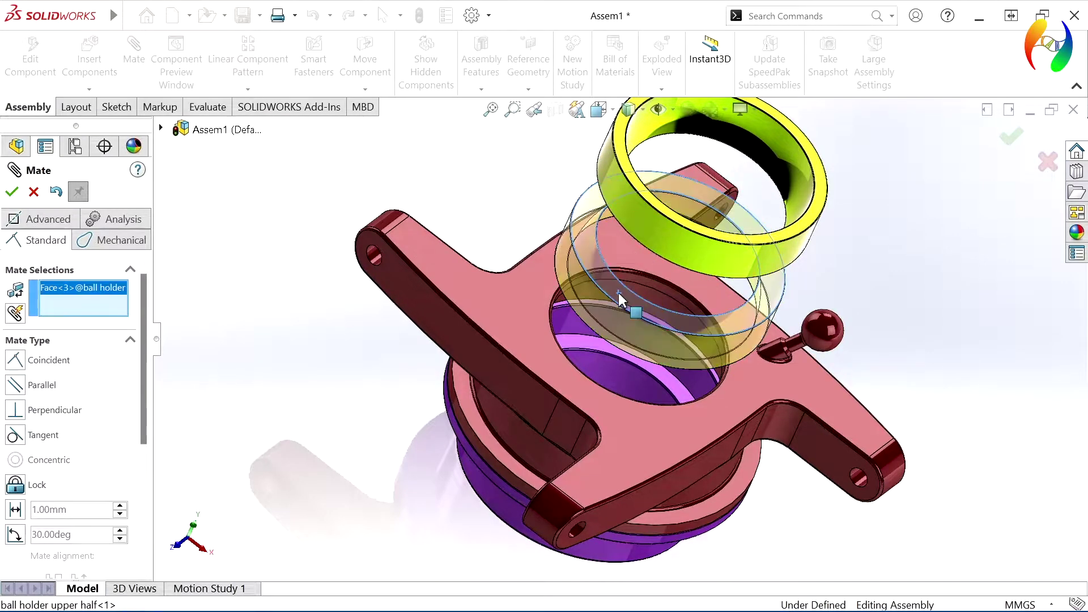
mouse_move(356, 347)
middle_down()
mouse_move(376, 272)
mouse_move(316, 474)
mouse_move(328, 376)
middle_up()
scroll(538, 420, down, 3)
scroll(538, 420, down, 5)
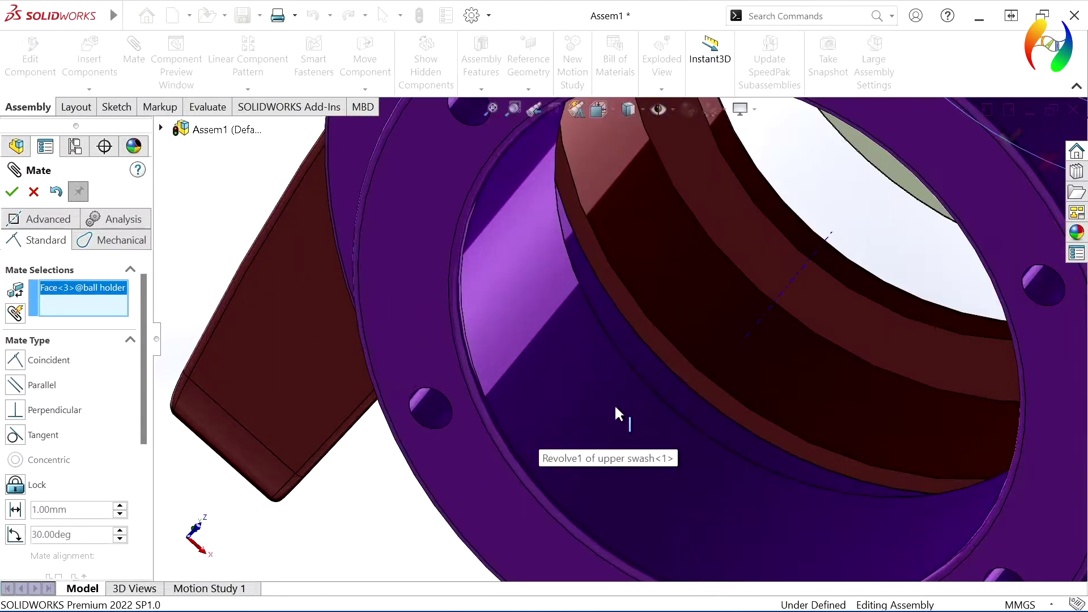
click(791, 271)
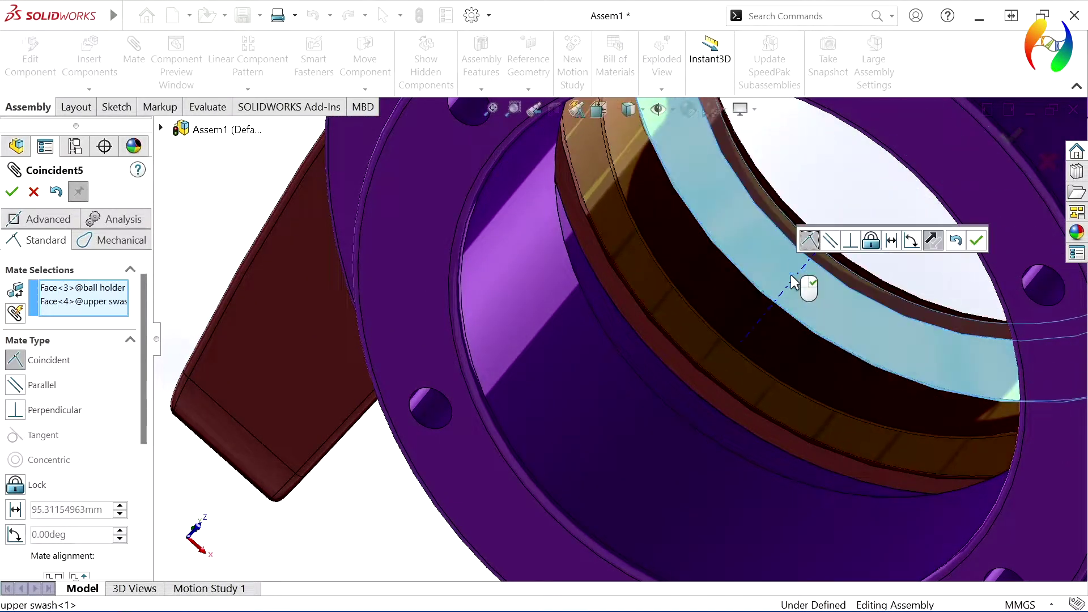
click(977, 241)
Seat the second ring coincident against the upper swash's opposite face
mouse_move(824, 287)
middle_down()
mouse_move(721, 347)
mouse_move(725, 388)
mouse_move(749, 400)
mouse_move(801, 323)
mouse_move(821, 325)
mouse_move(699, 357)
mouse_move(692, 391)
mouse_move(675, 381)
middle_up()
click(663, 363)
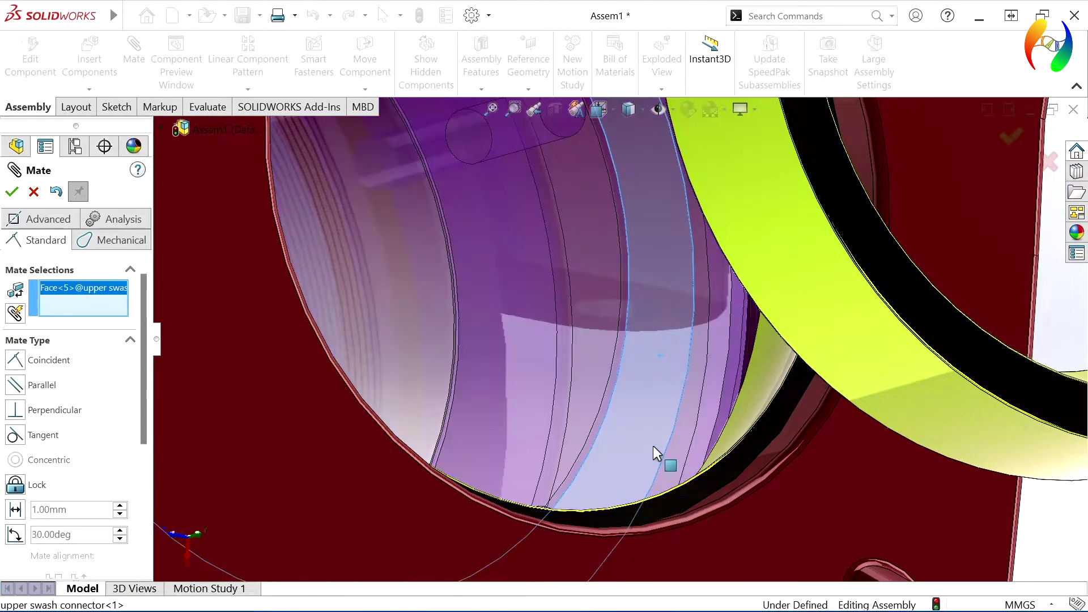
scroll(653, 445, up, 5)
mouse_move(653, 315)
middle_down()
mouse_move(772, 313)
mouse_move(937, 246)
middle_up()
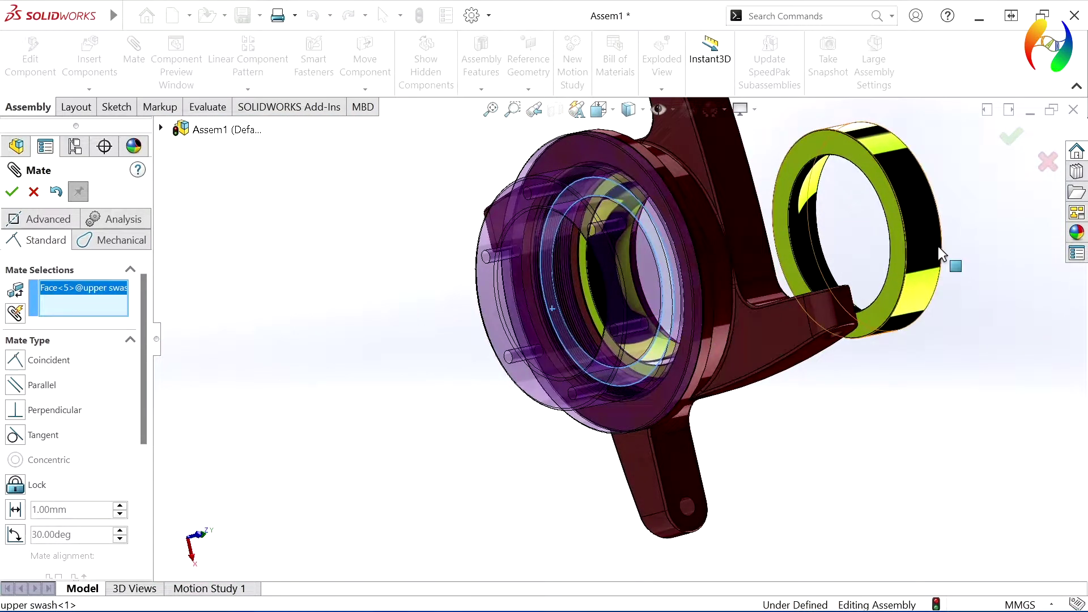
click(892, 277)
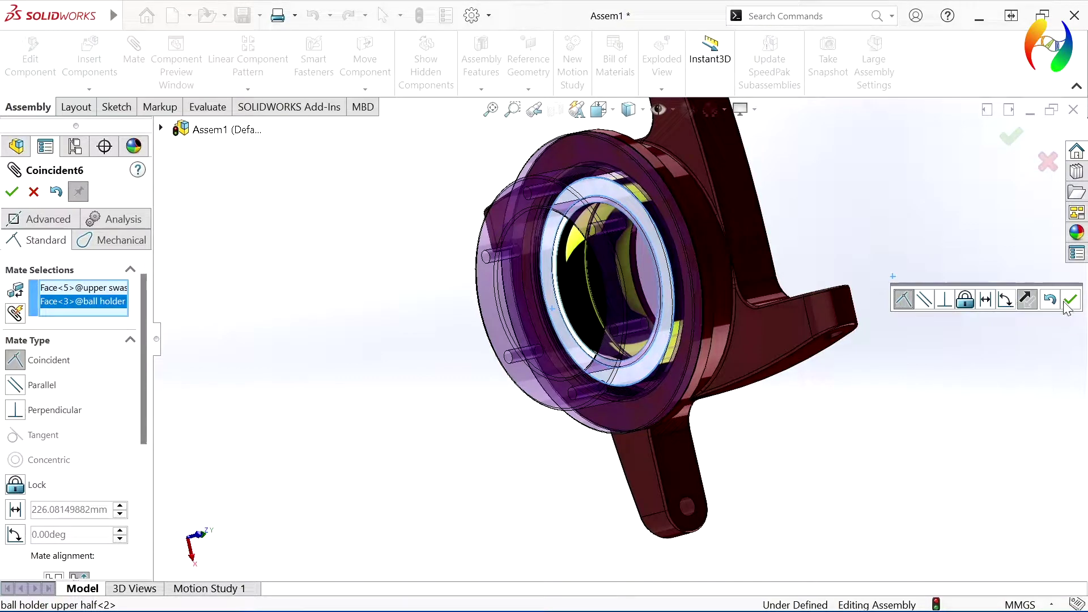
click(1076, 305)
Add a concentric mate between the two rings' round faces
mouse_move(991, 347)
middle_down()
mouse_move(915, 364)
mouse_move(893, 445)
middle_up()
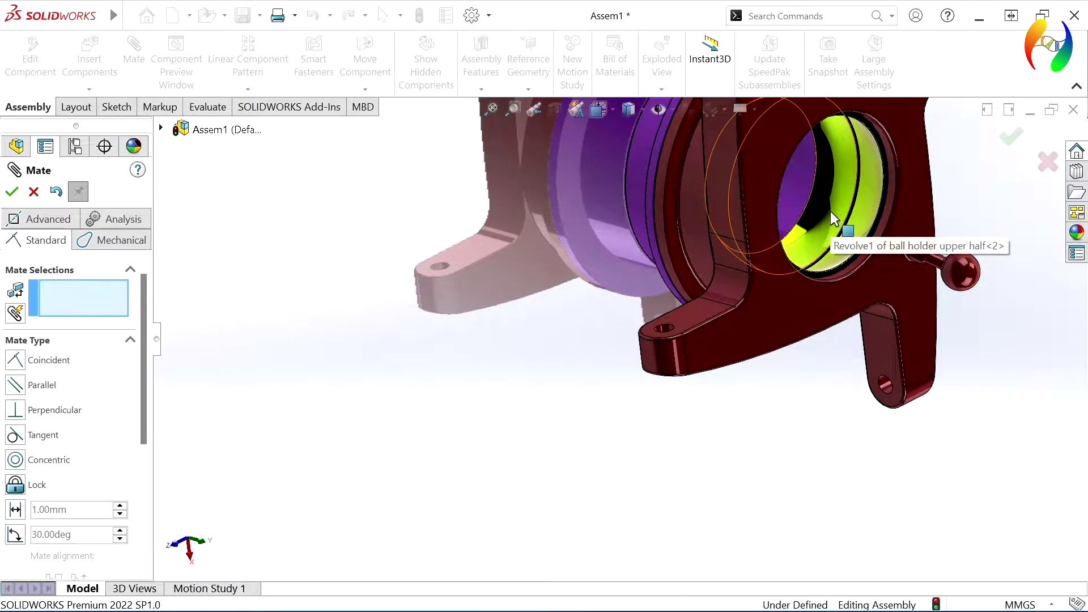
click(844, 222)
click(858, 220)
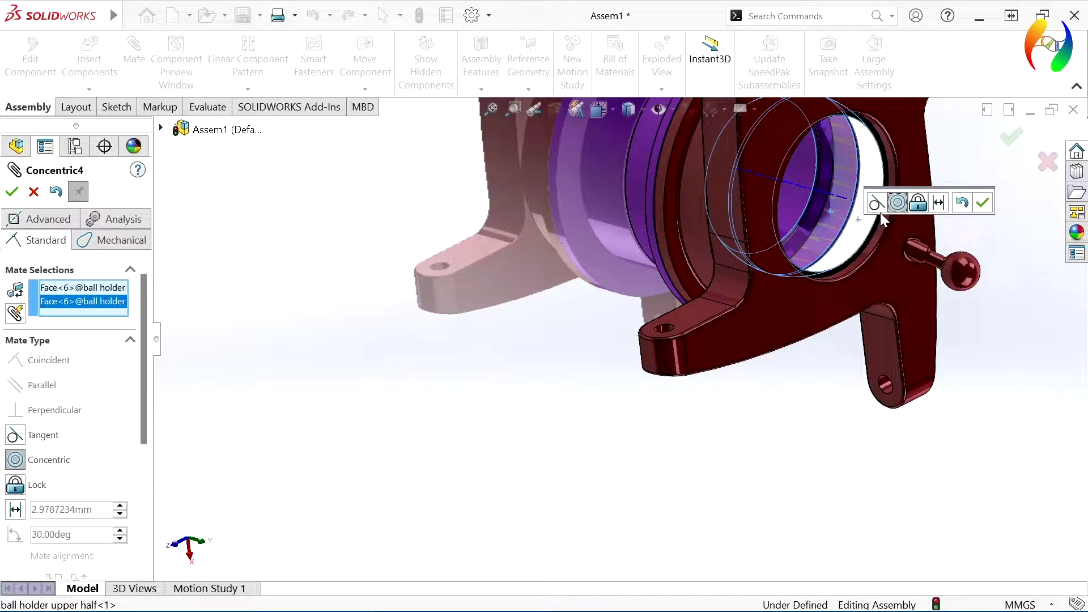
click(981, 203)
mouse_move(762, 468)
middle_down()
mouse_move(725, 464)
mouse_move(622, 515)
mouse_move(701, 351)
mouse_move(741, 342)
mouse_move(775, 358)
middle_up()
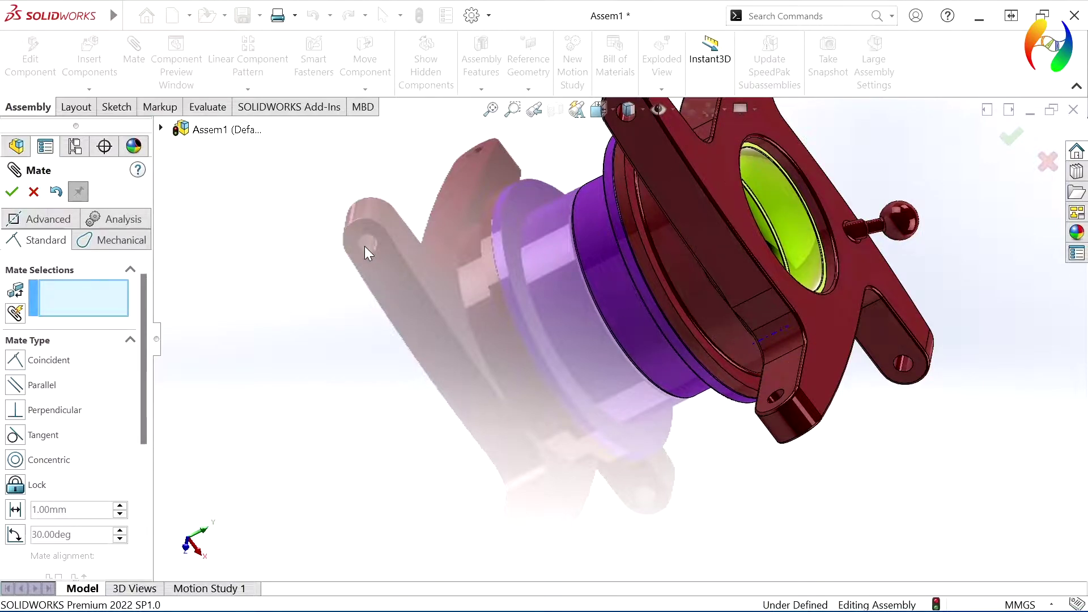
Insert the bearing cover, bottom swash and larger bering cover parts and place each
click(34, 193)
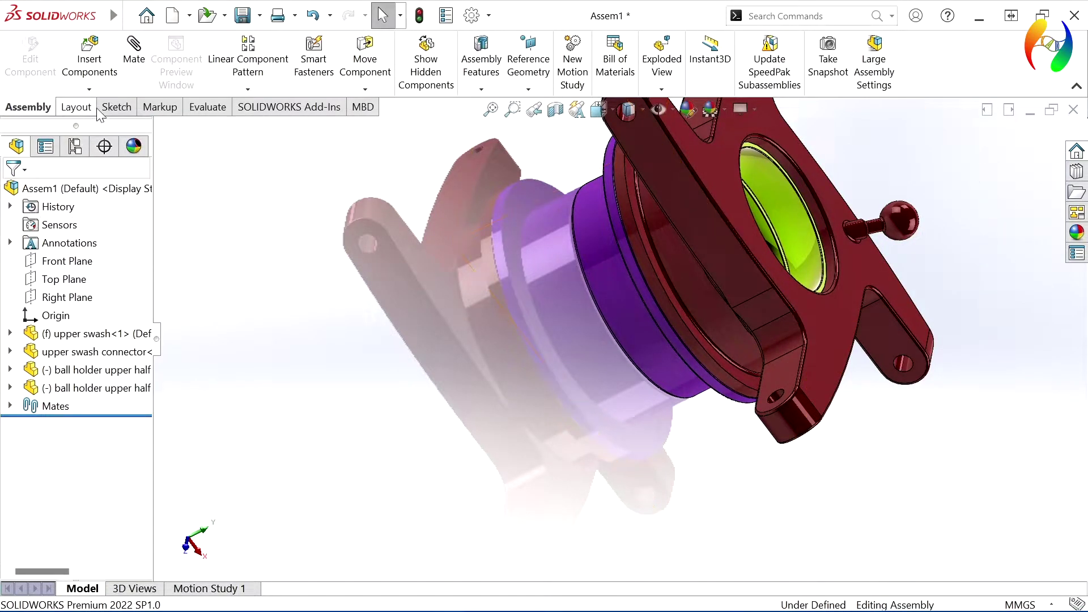
click(97, 89)
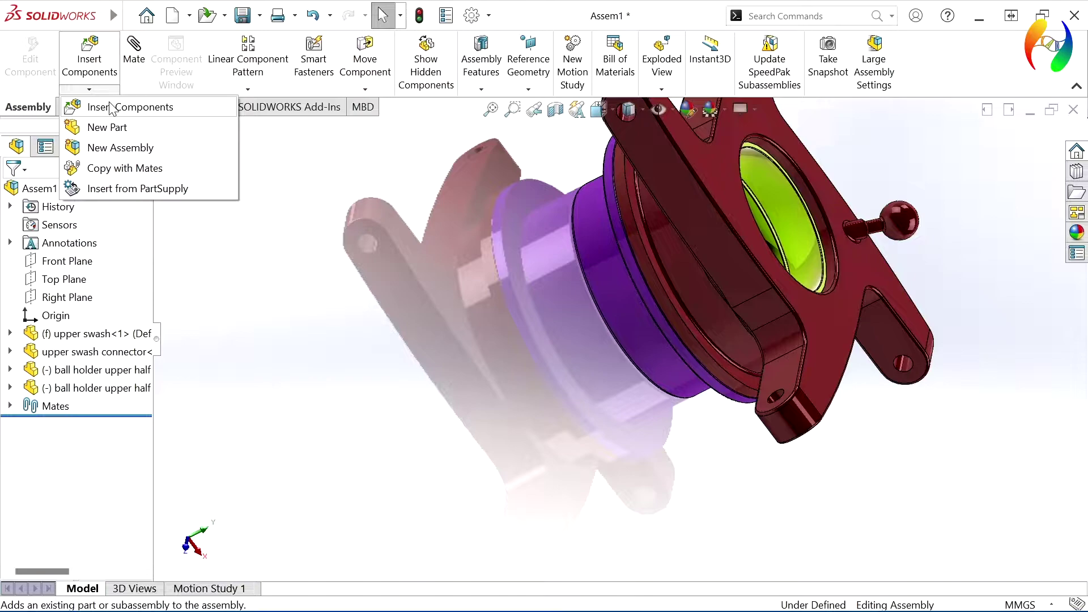
click(111, 108)
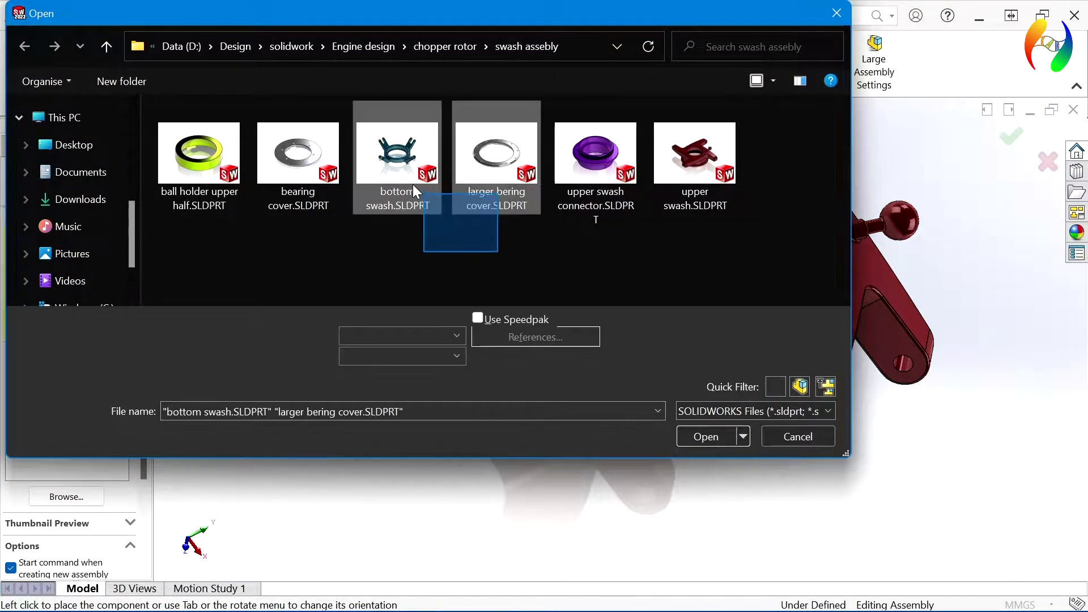
drag(493, 244, 295, 147)
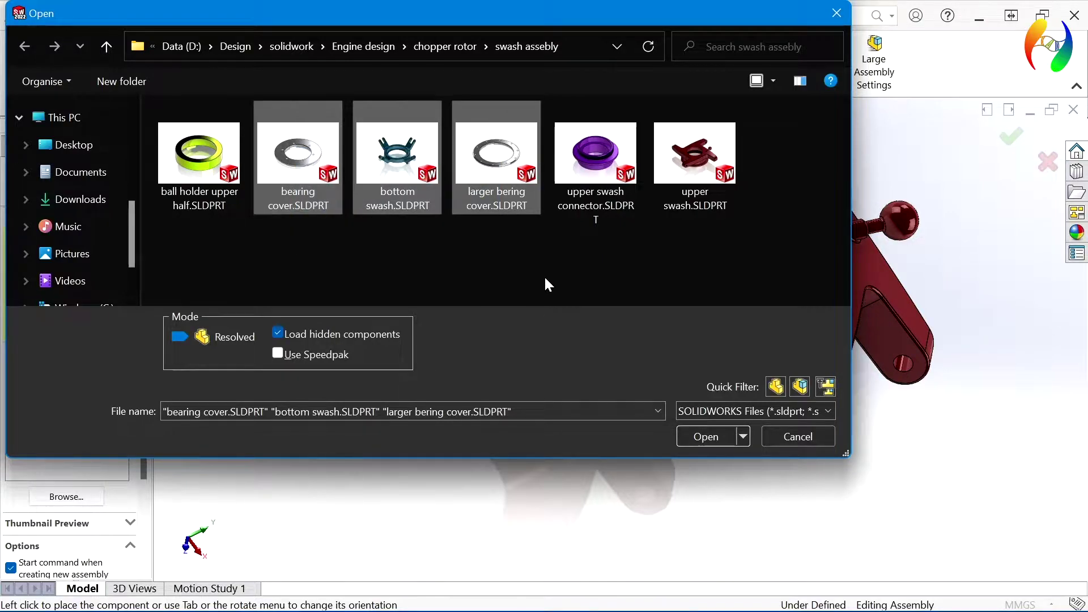
click(706, 439)
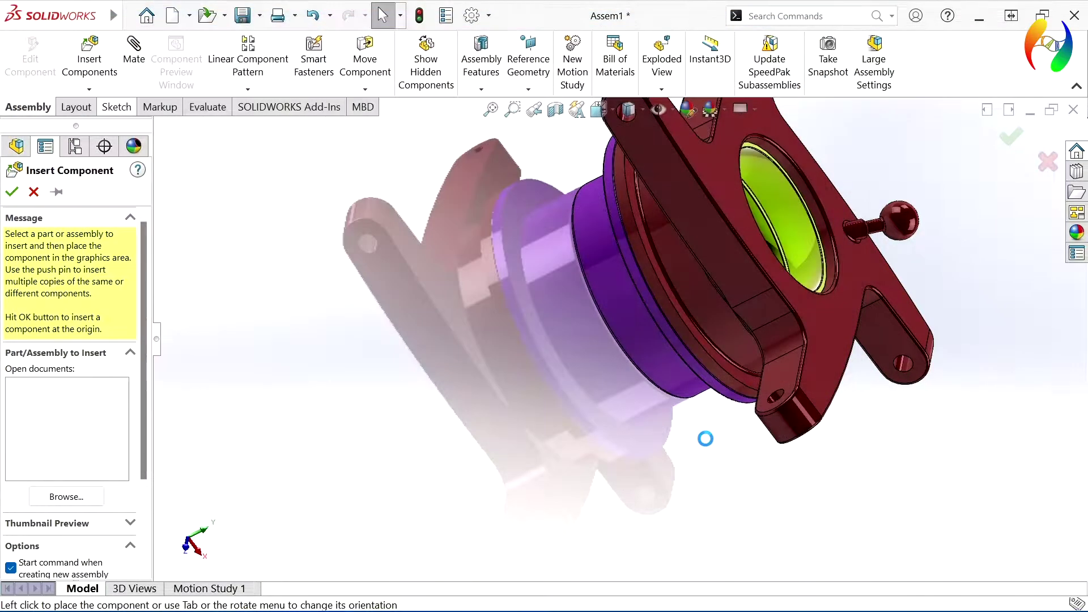
scroll(703, 468, up, 3)
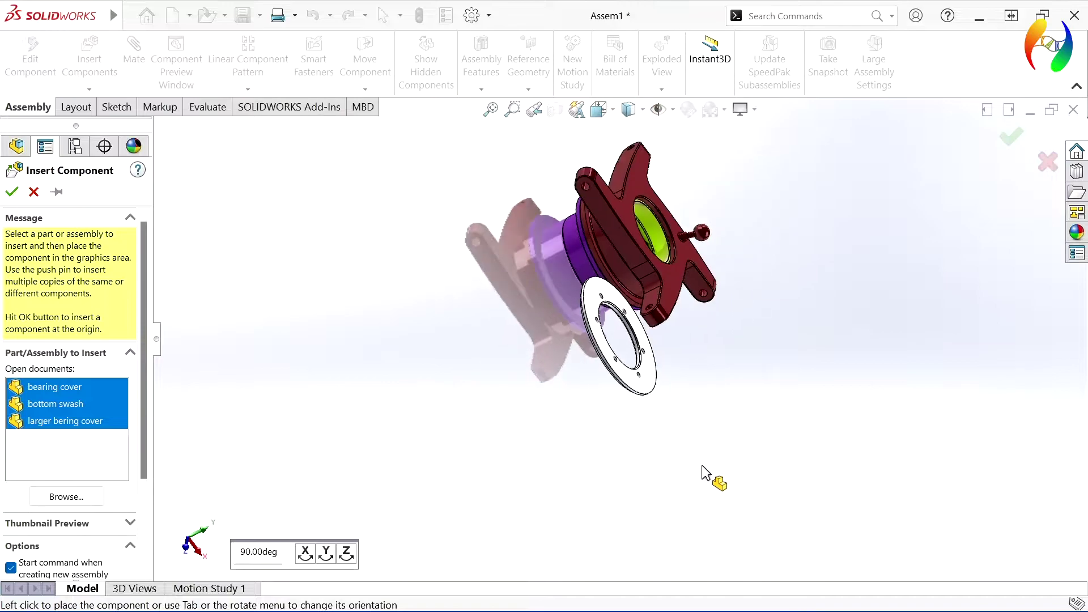
click(536, 277)
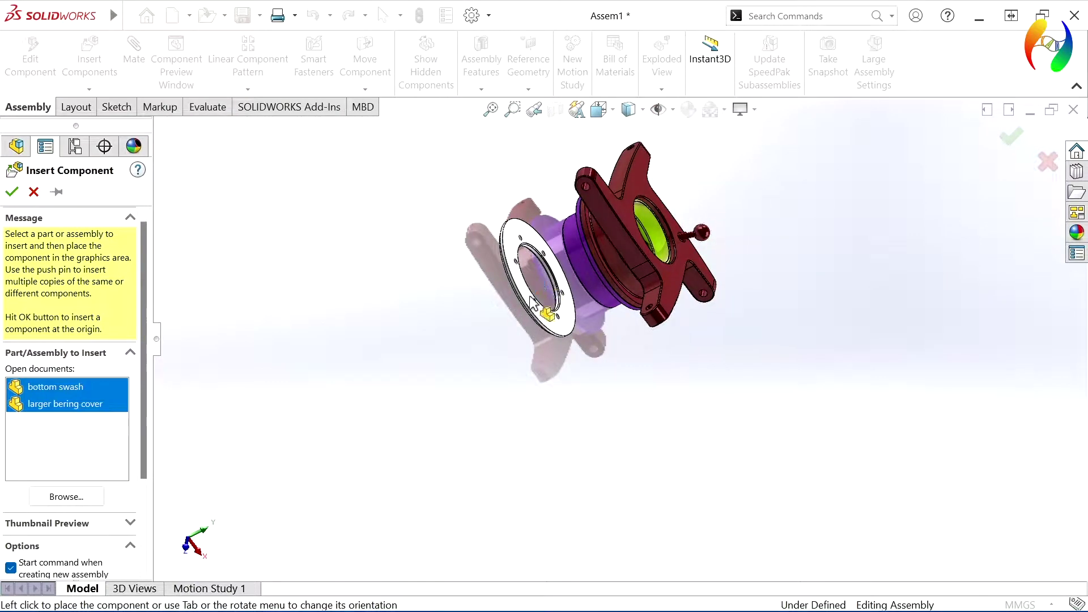
click(391, 339)
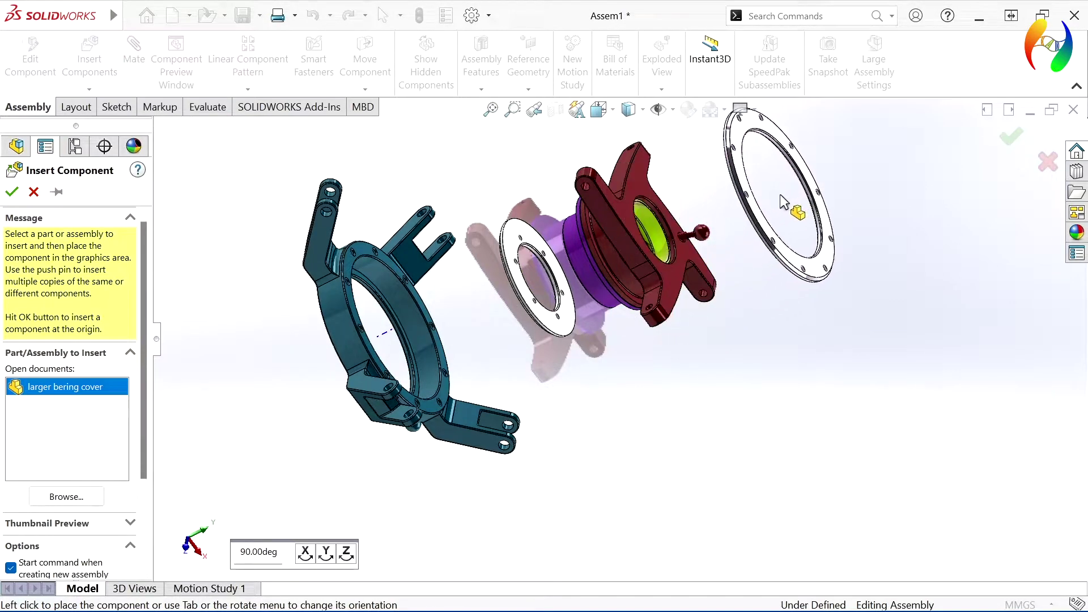
click(780, 193)
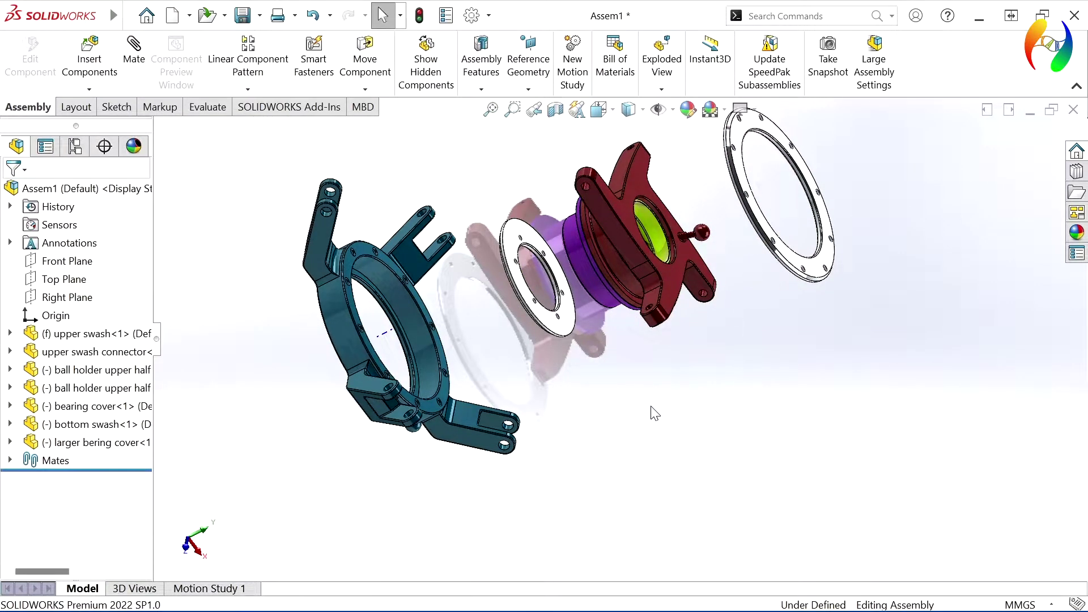
Orbit and zoom to view the loose bearing cover beside the purple connector's flange
mouse_move(654, 413)
middle_down()
mouse_move(753, 351)
mouse_move(792, 353)
middle_up()
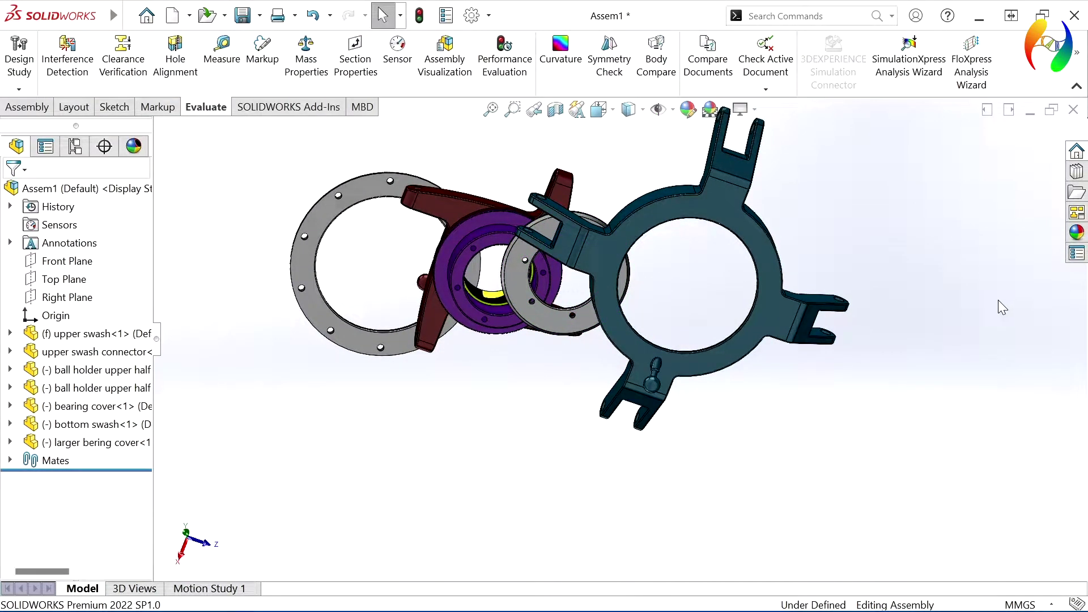
mouse_move(547, 416)
middle_down()
mouse_move(524, 425)
mouse_move(558, 449)
mouse_move(555, 395)
middle_up()
scroll(458, 226, down, 3)
scroll(454, 215, down, 2)
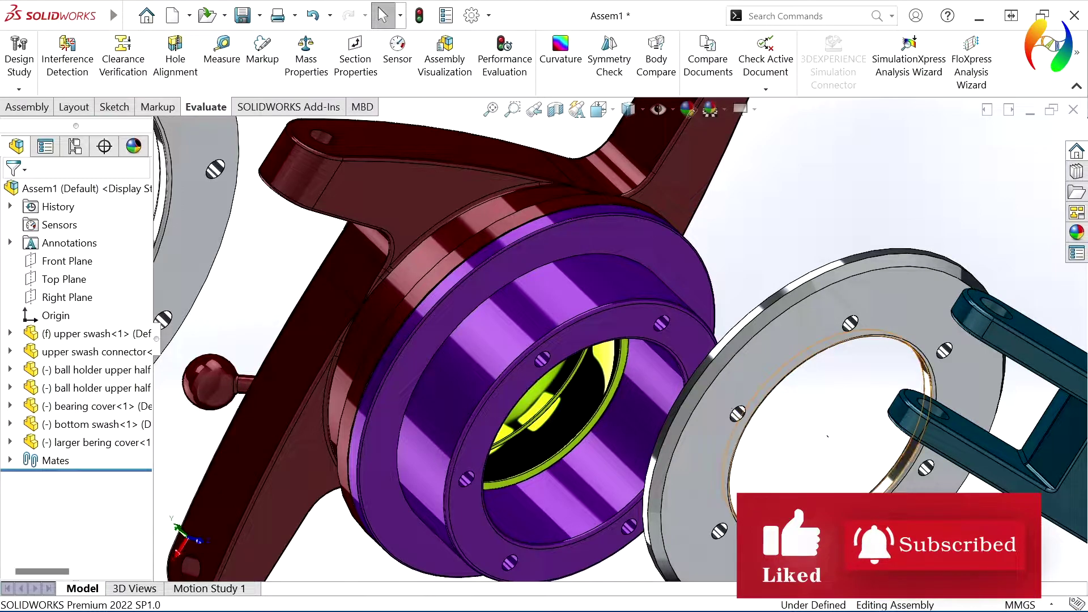
Make the bearing cover concentric with the purple housing
click(858, 509)
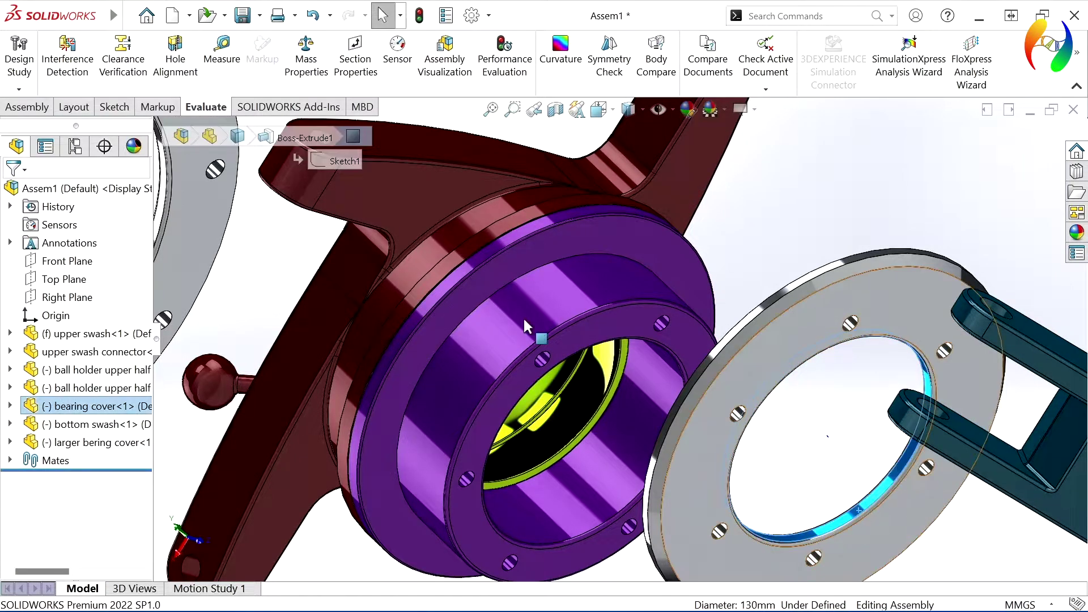
click(27, 107)
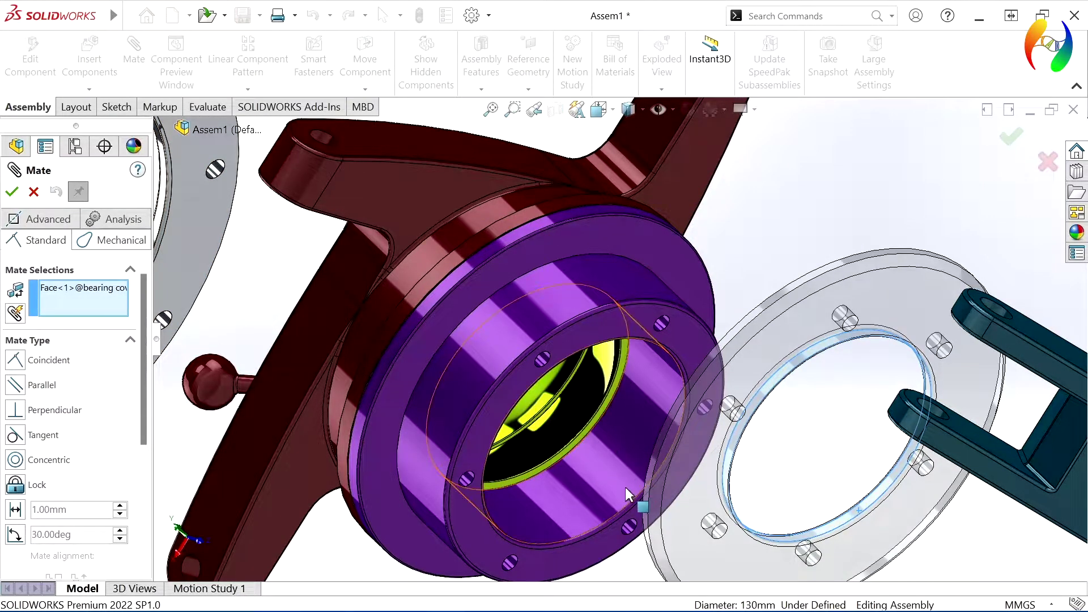
click(622, 482)
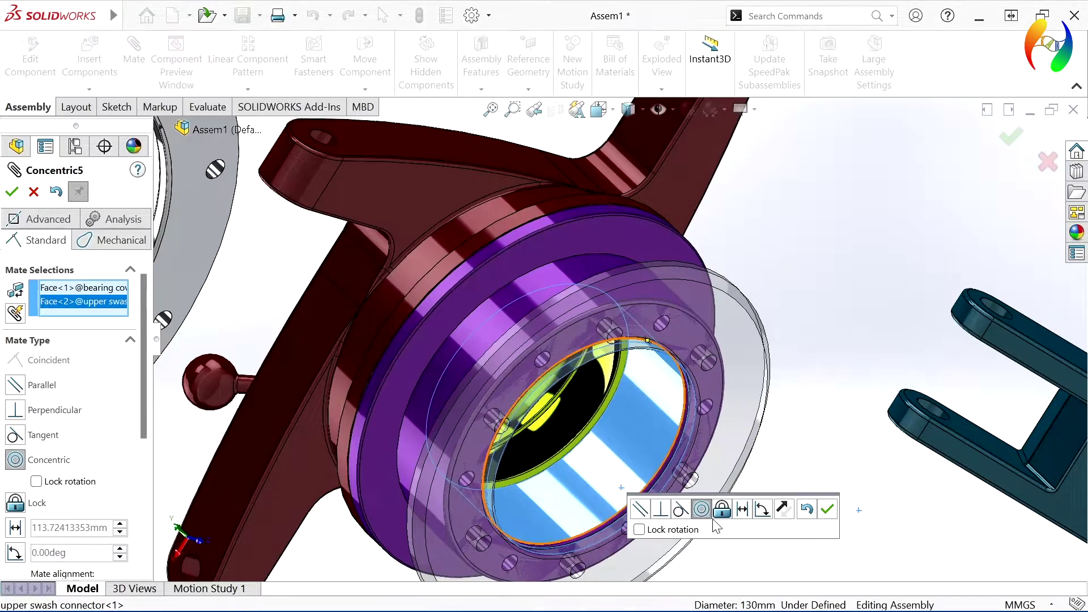
click(827, 509)
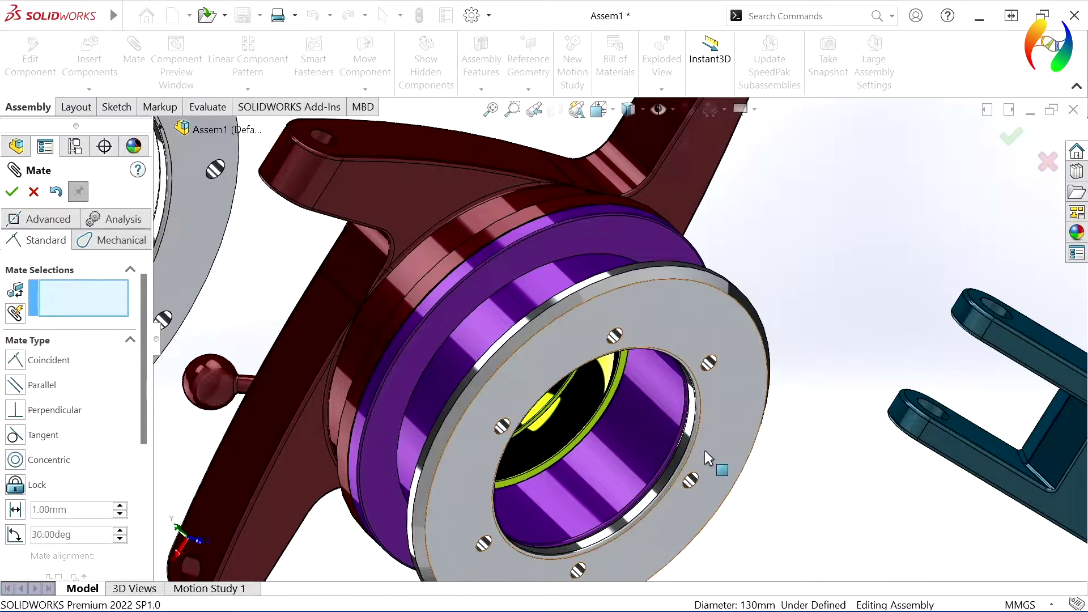
drag(709, 417, 810, 479)
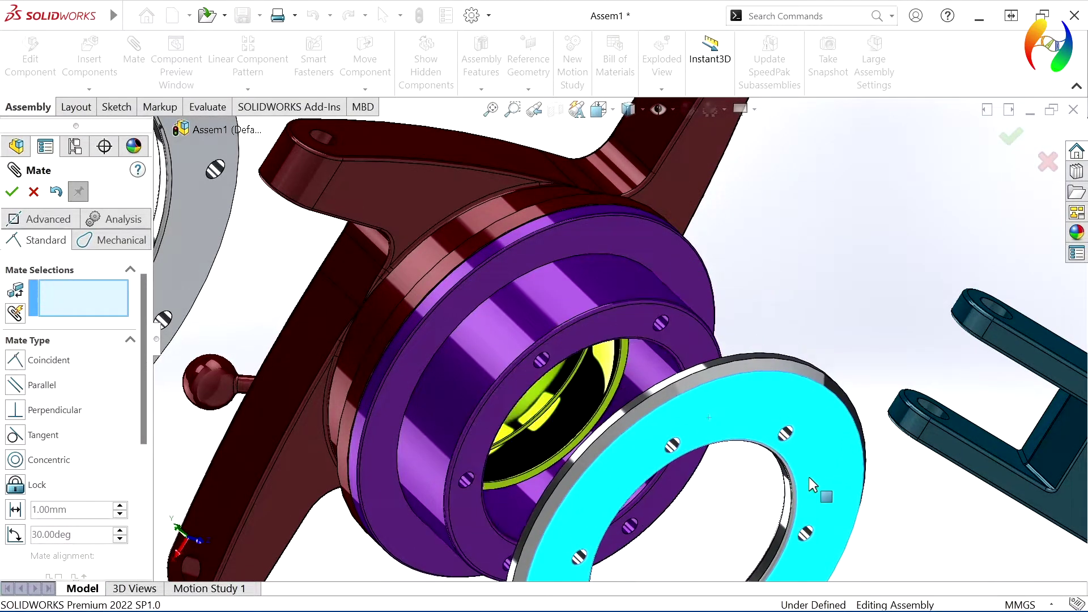
Align a cover bolt hole with a connector bolt hole
click(661, 321)
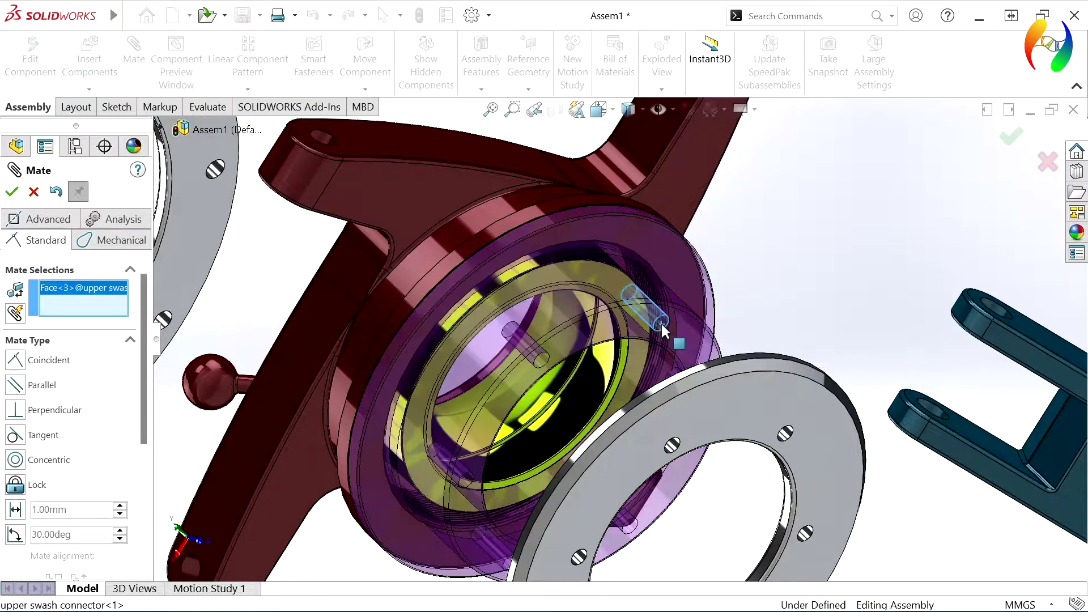
click(786, 433)
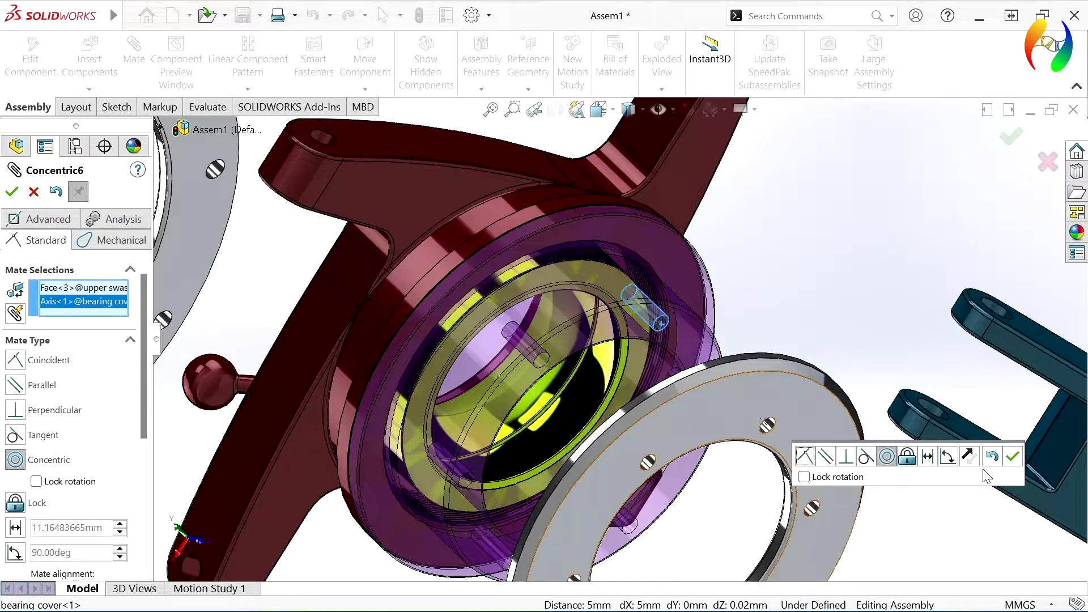
click(1013, 456)
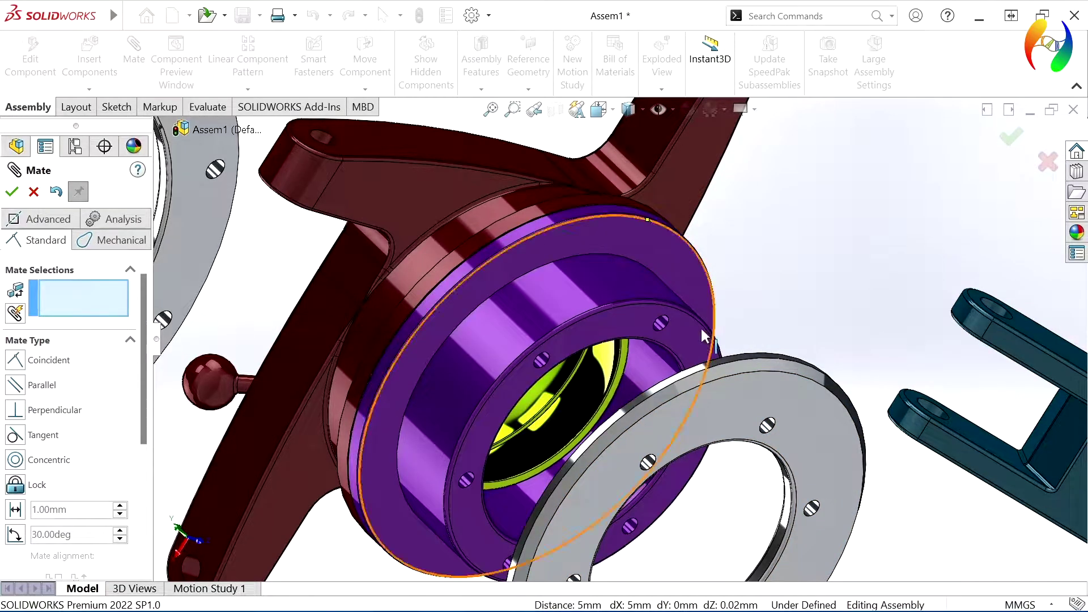
Seat the cover's back face flush on the housing's circular end face
click(688, 330)
middle_drag(766, 328, 925, 415)
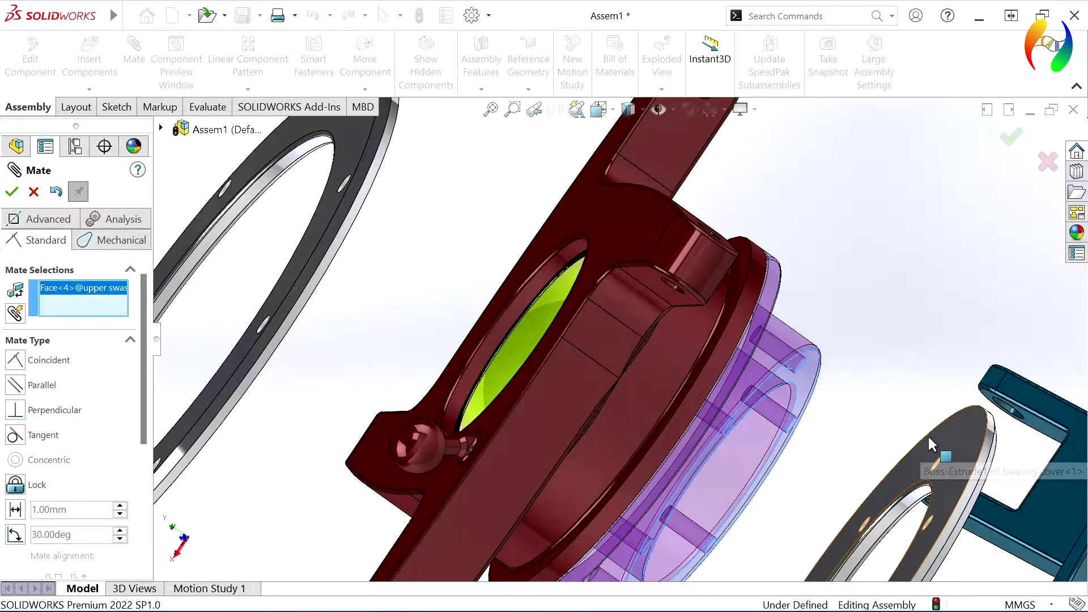
click(929, 434)
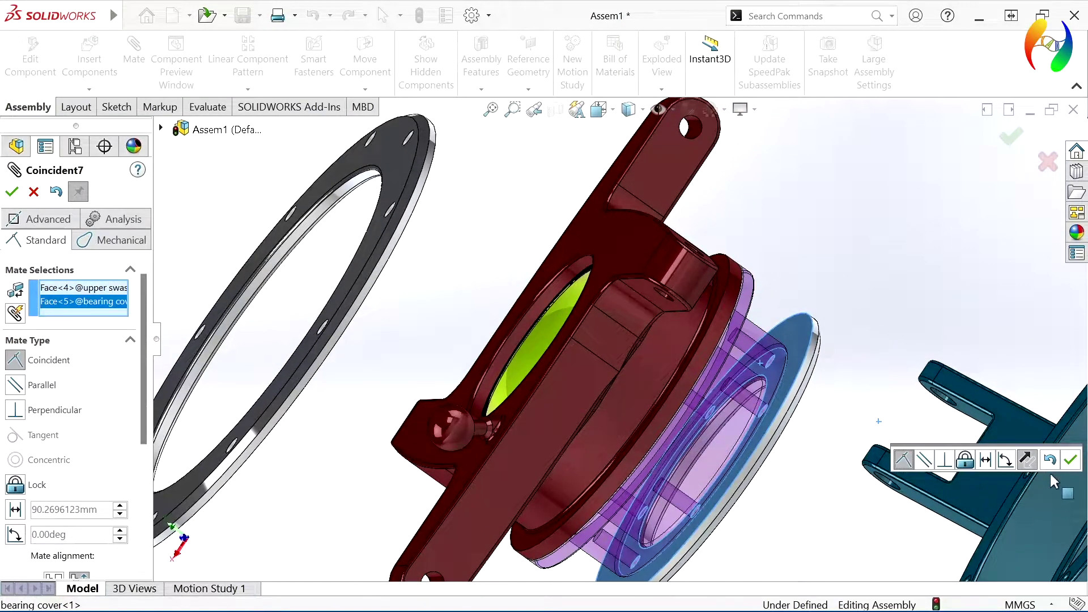
click(1069, 460)
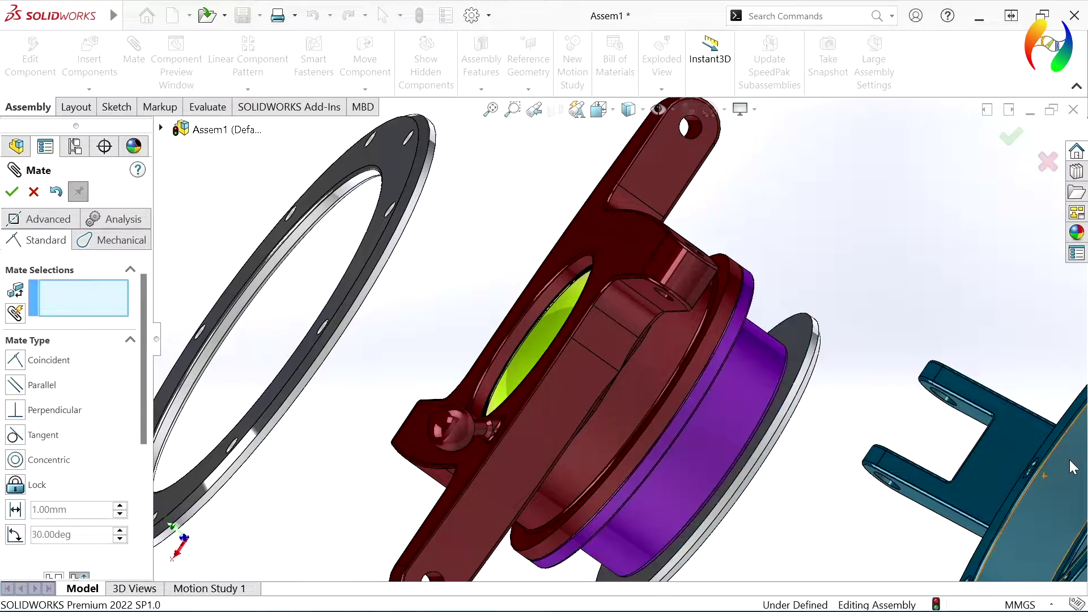
Orbit and zoom around the housing to check the cover's seating
middle_drag(765, 518, 454, 318)
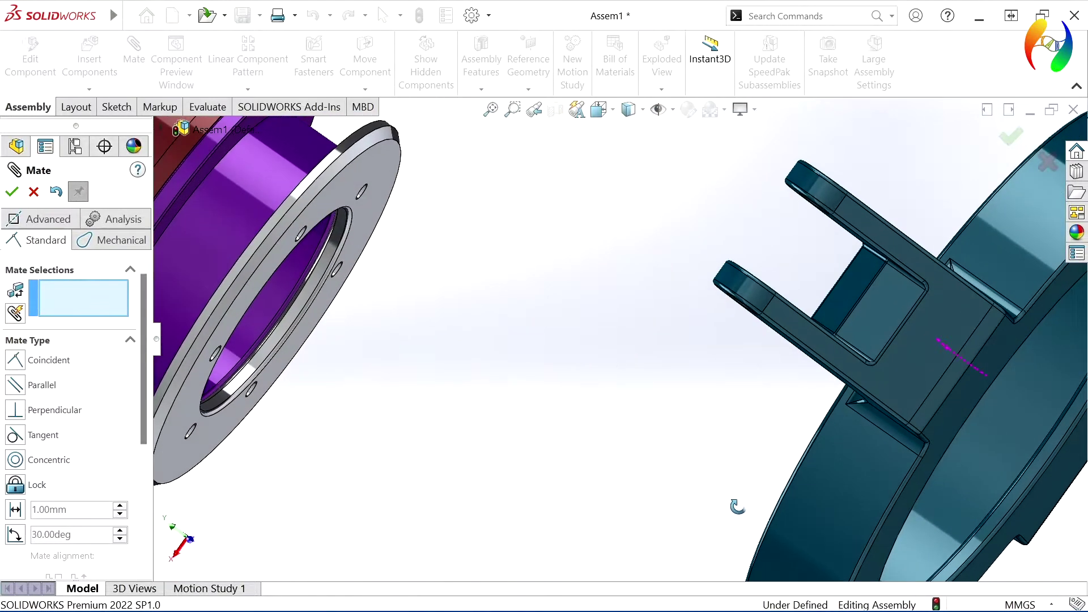
scroll(415, 275, up, 1)
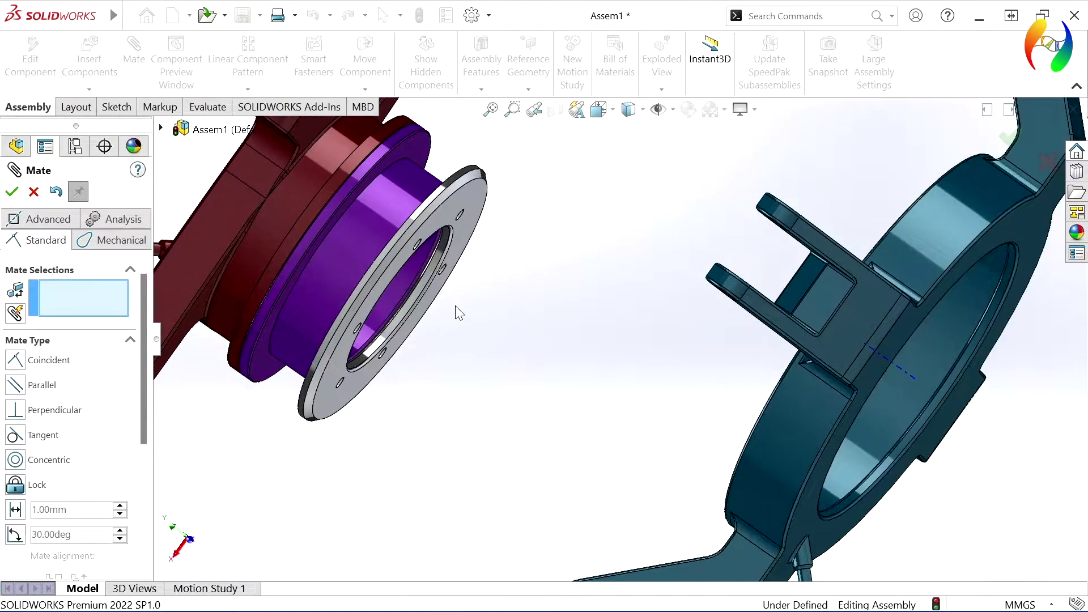
scroll(454, 311, up, 3)
scroll(547, 372, up, 2)
scroll(506, 319, down, 5)
middle_drag(505, 315, 569, 343)
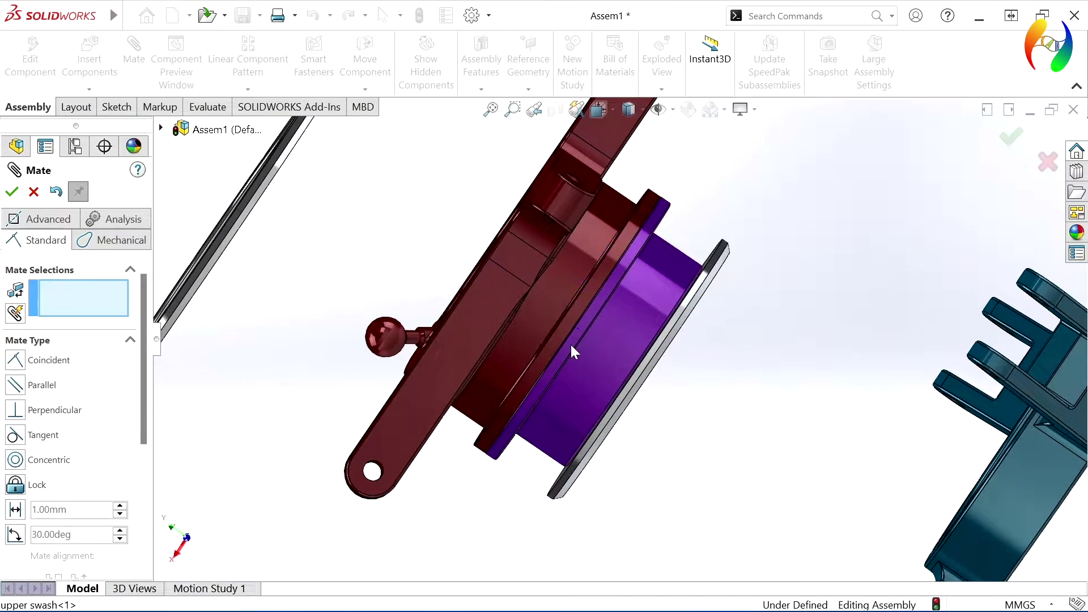
scroll(644, 449, down, 3)
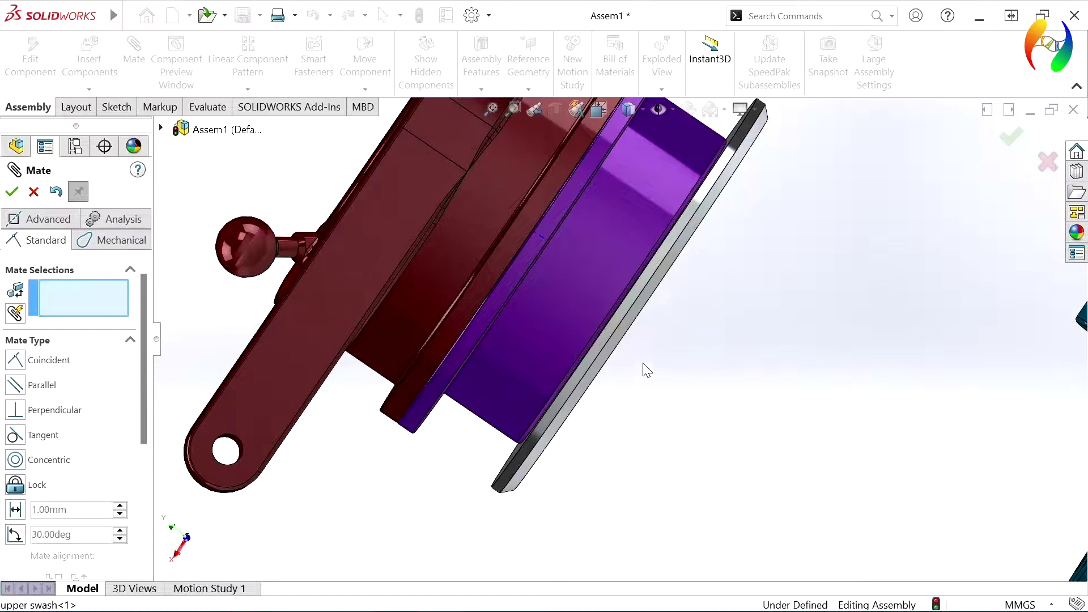
scroll(646, 369, up, 2)
middle_drag(647, 369, 642, 365)
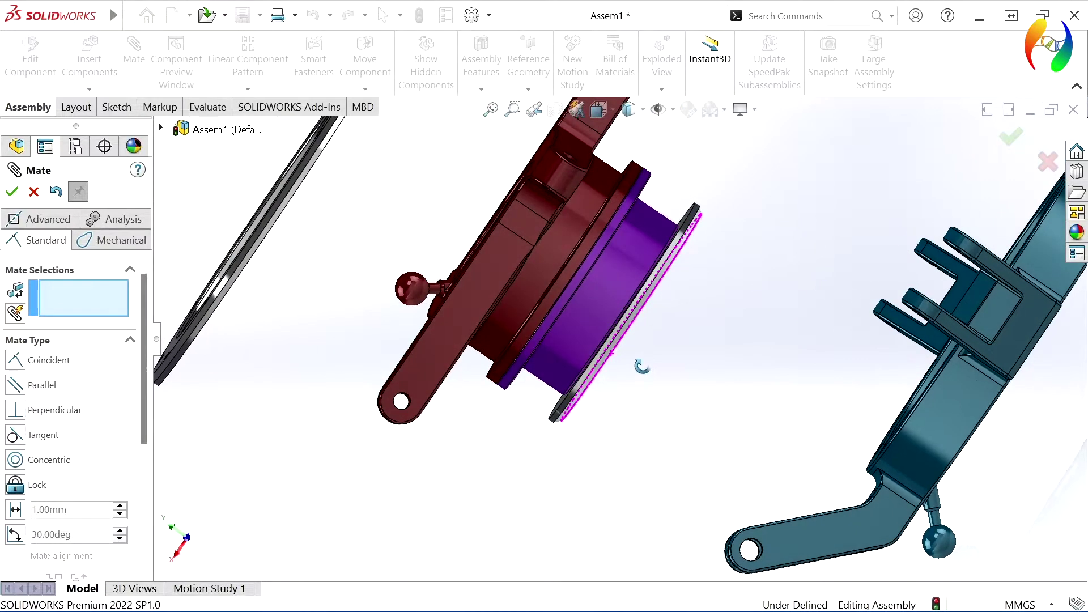
scroll(641, 246, down, 3)
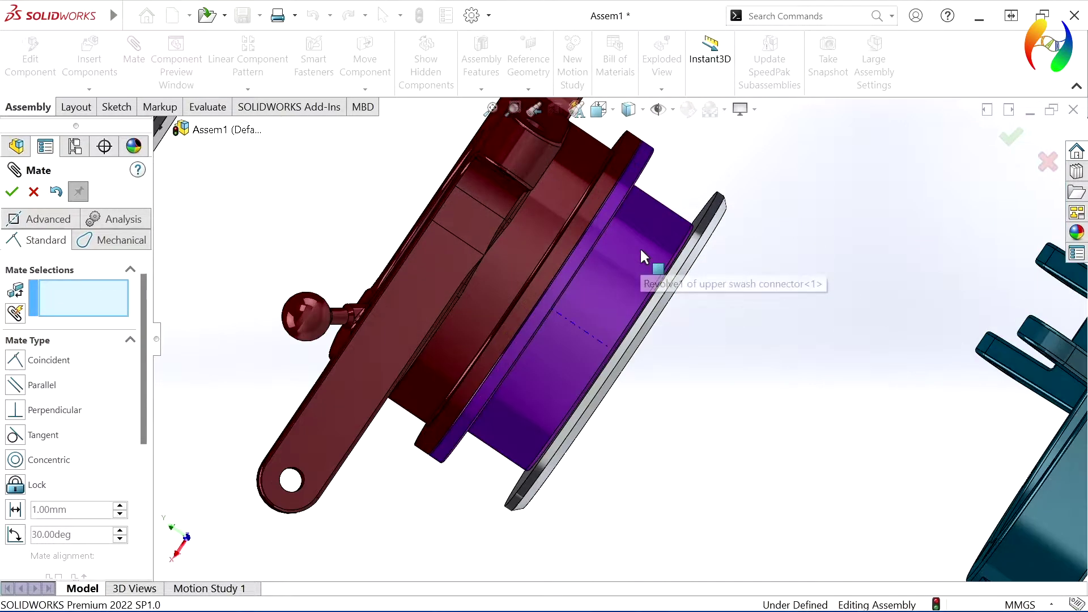
Add in Toolbox and select ANSI Metric > Bearings > Roller Bearings > Radial Cylinder Roller
click(1076, 175)
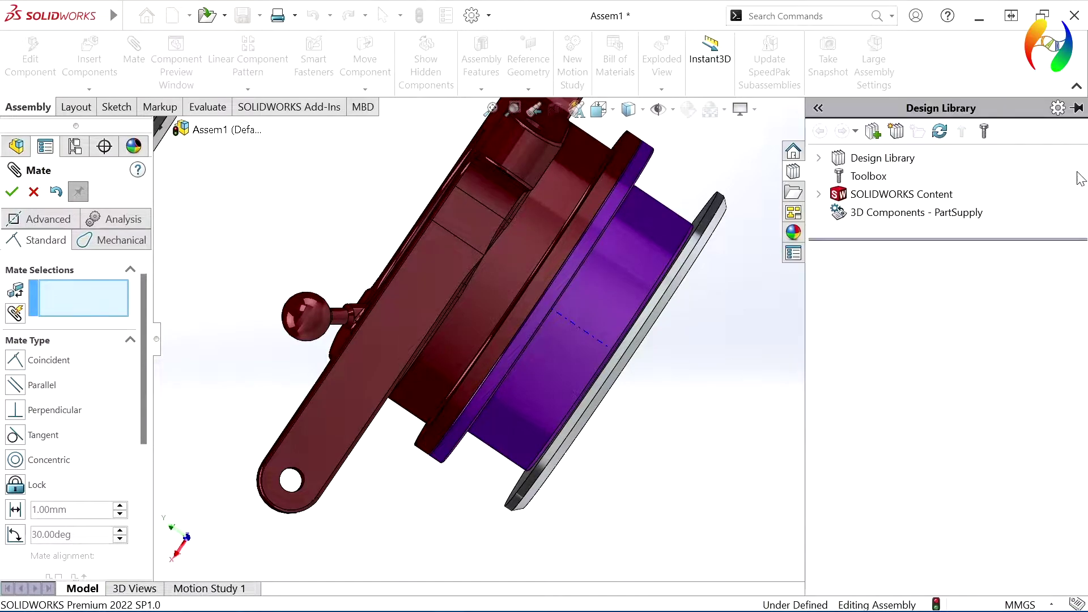
click(862, 177)
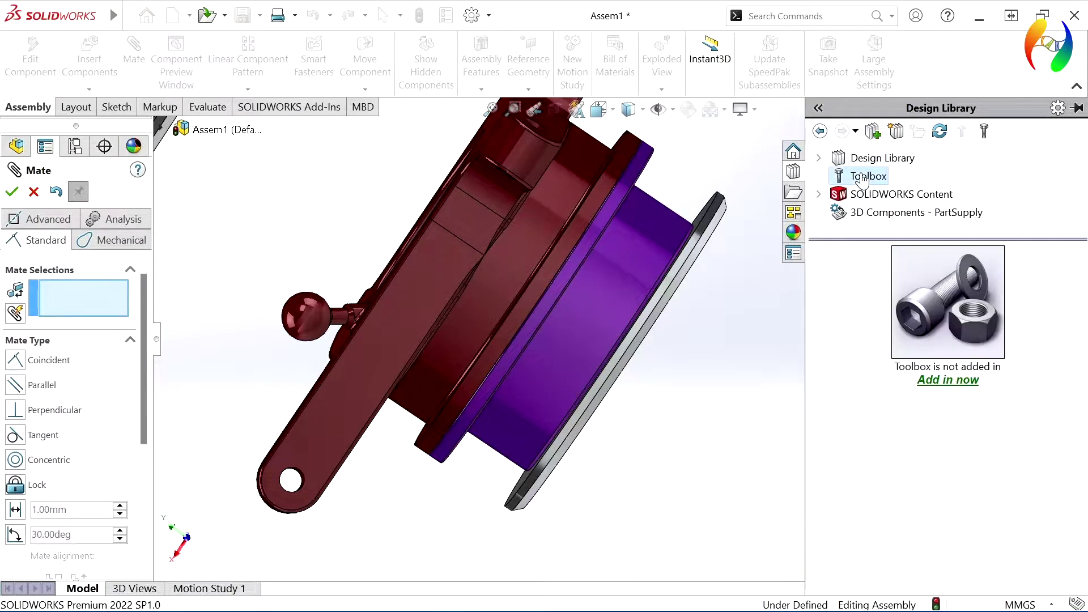
click(943, 380)
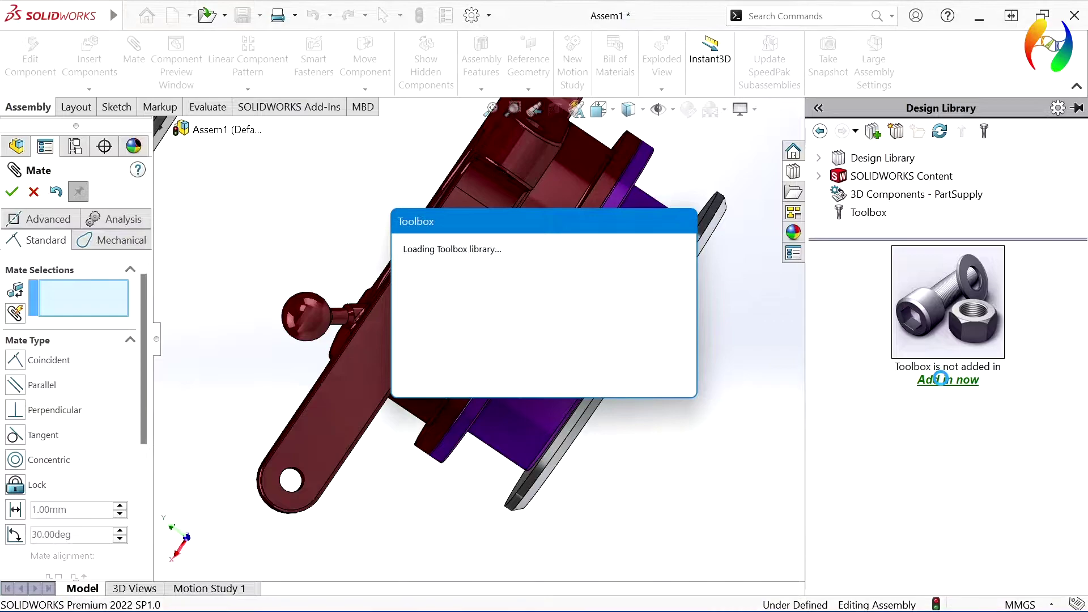
click(1081, 178)
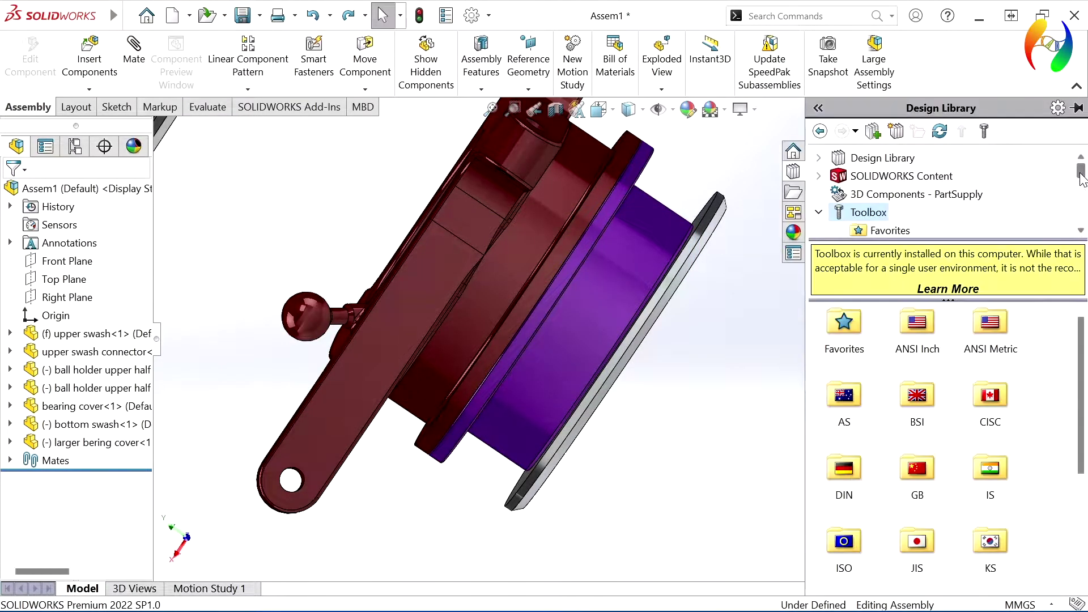
double_click(988, 329)
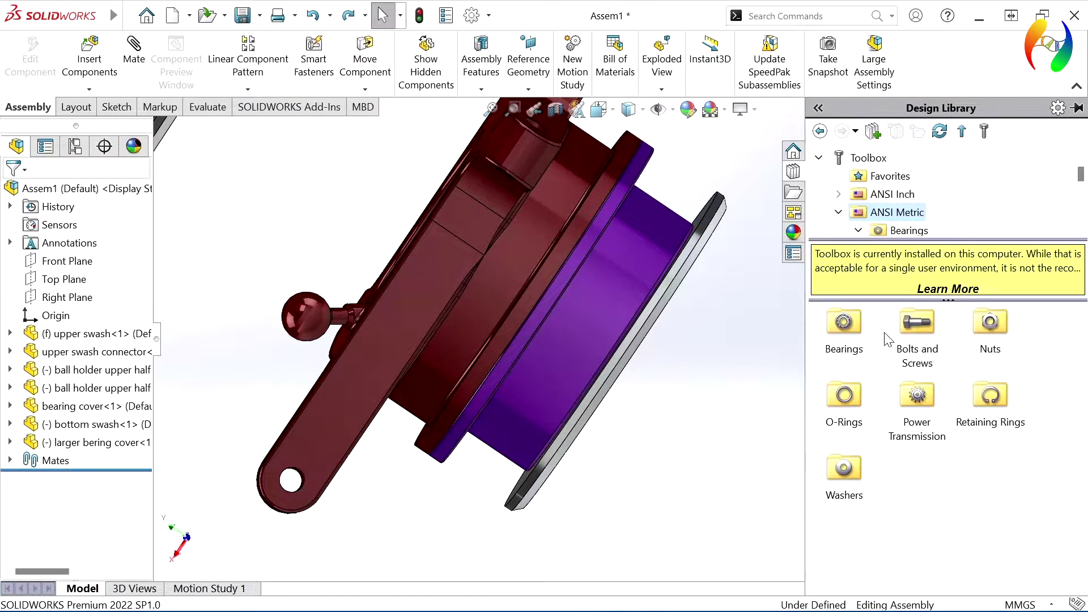
double_click(846, 324)
double_click(922, 323)
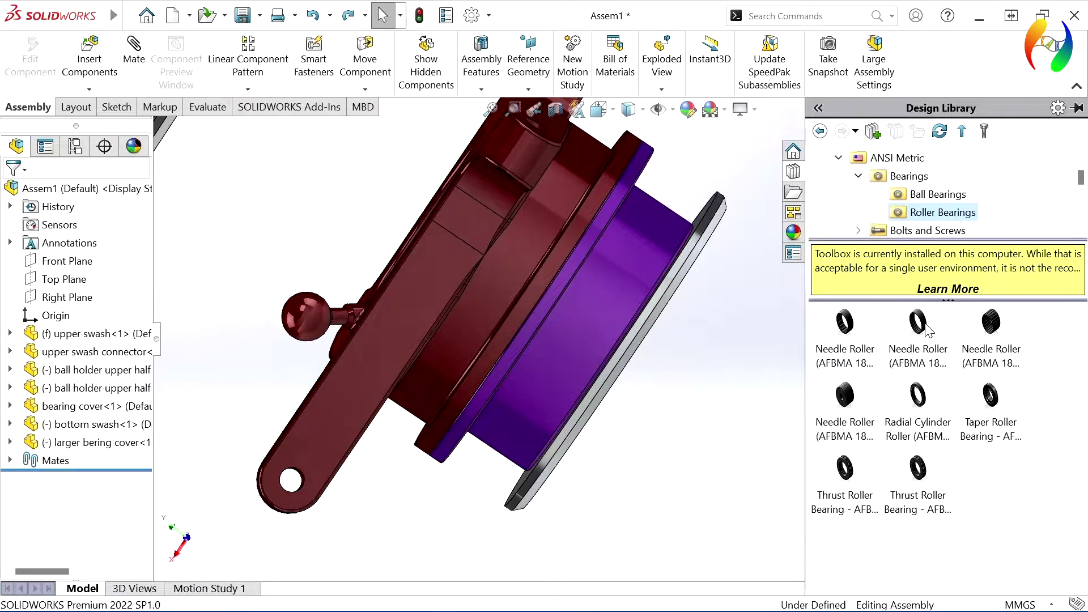
click(921, 400)
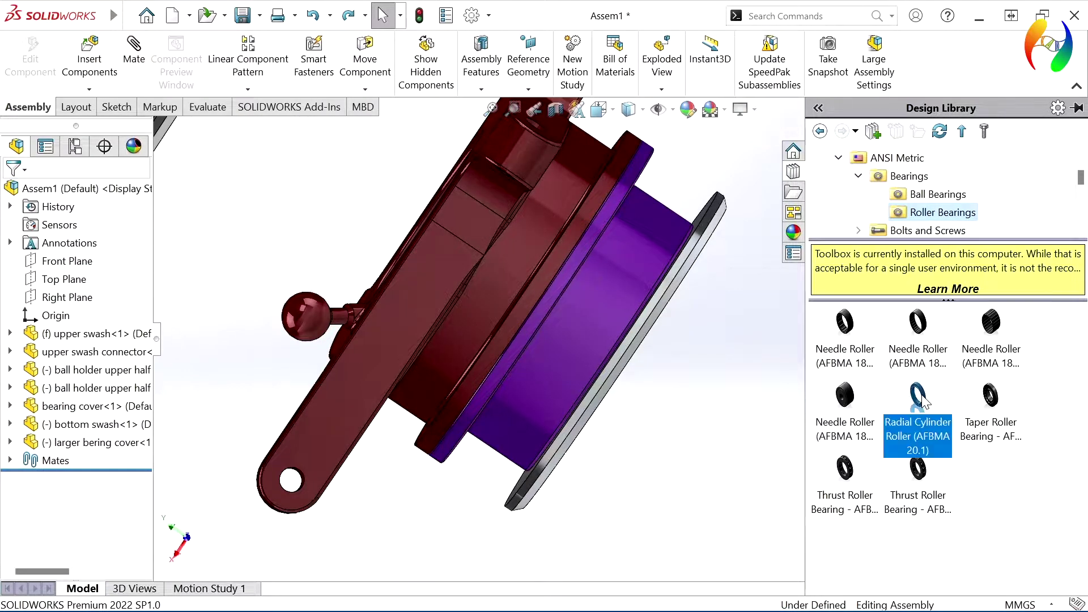
Drop the radial cylinder roller bearing onto the purple housing and set size 10-180
mouse_move(922, 400)
mouse_down()
mouse_move(577, 314)
mouse_move(585, 317)
mouse_up()
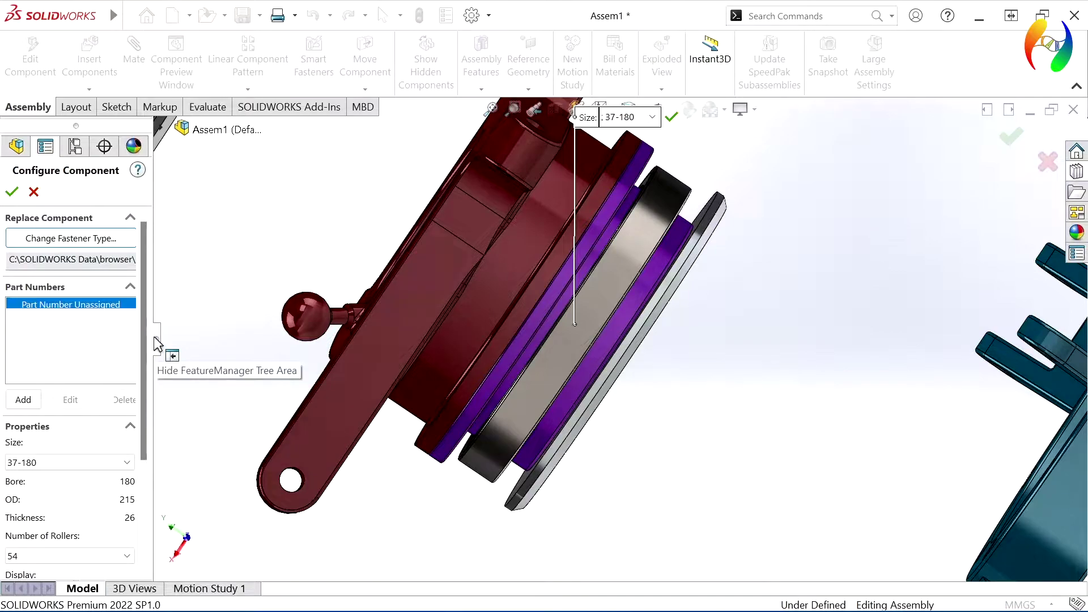
click(123, 462)
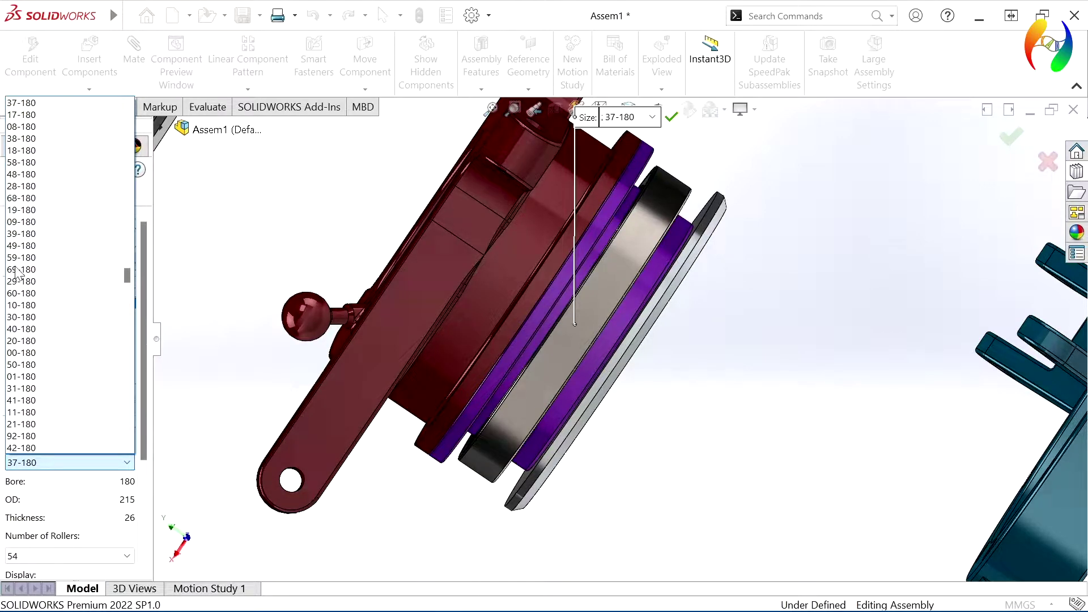
click(14, 306)
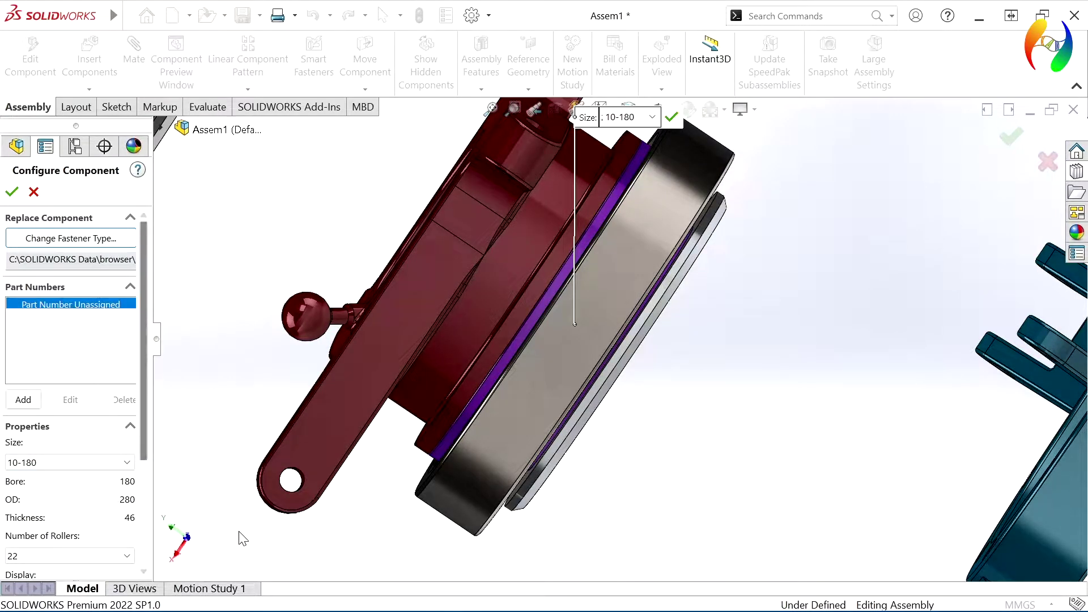
mouse_move(358, 542)
middle_down()
mouse_move(277, 432)
mouse_move(303, 454)
mouse_move(188, 472)
middle_up()
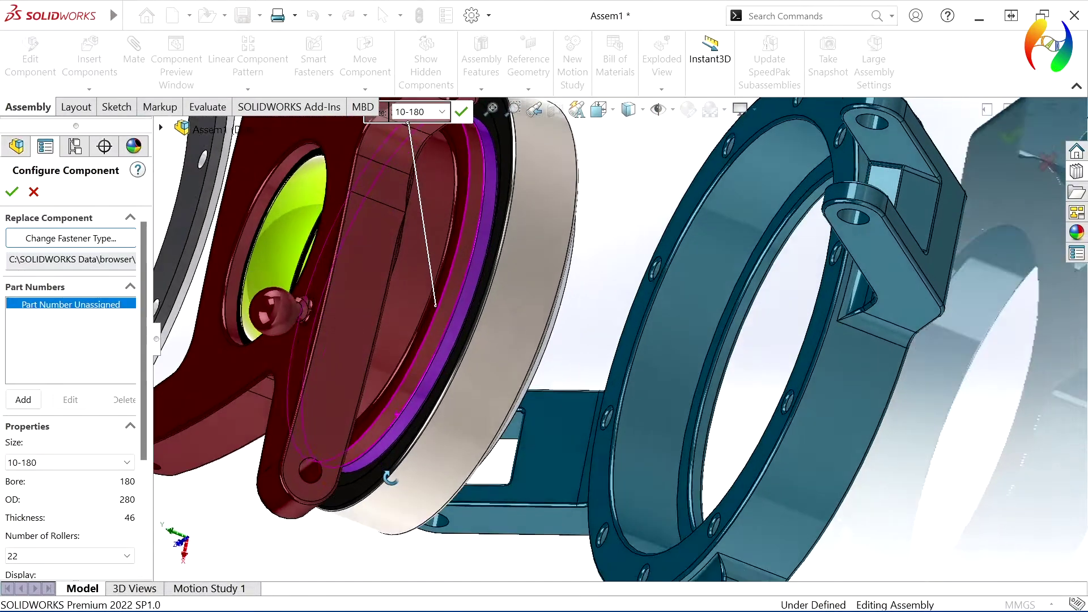
Configure the 10-180 roller bearing as Detailed, with a cage and a full set of rollers
drag(143, 433, 145, 518)
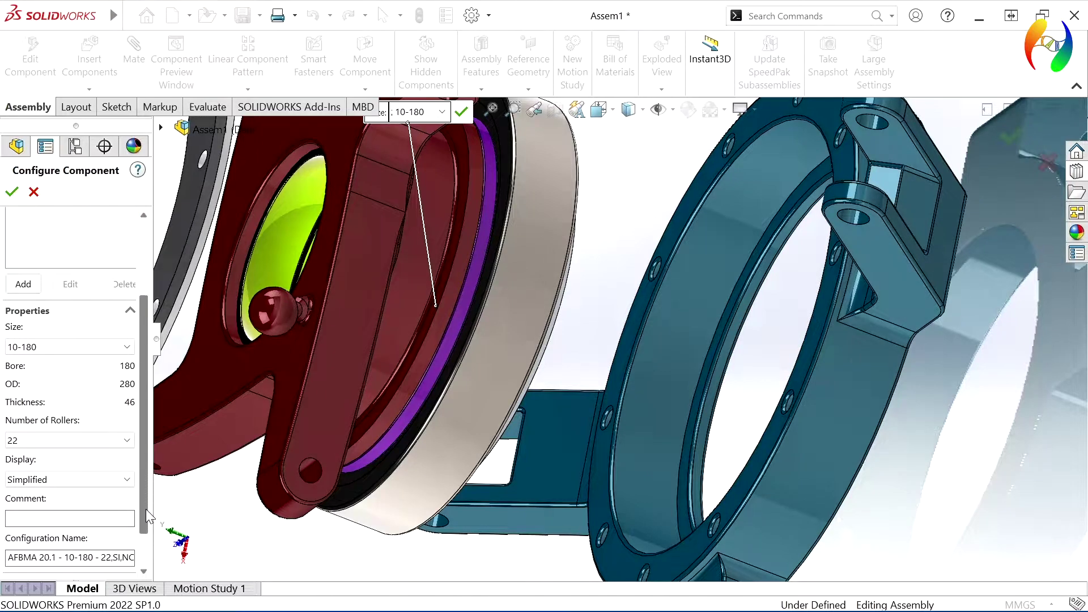
click(128, 459)
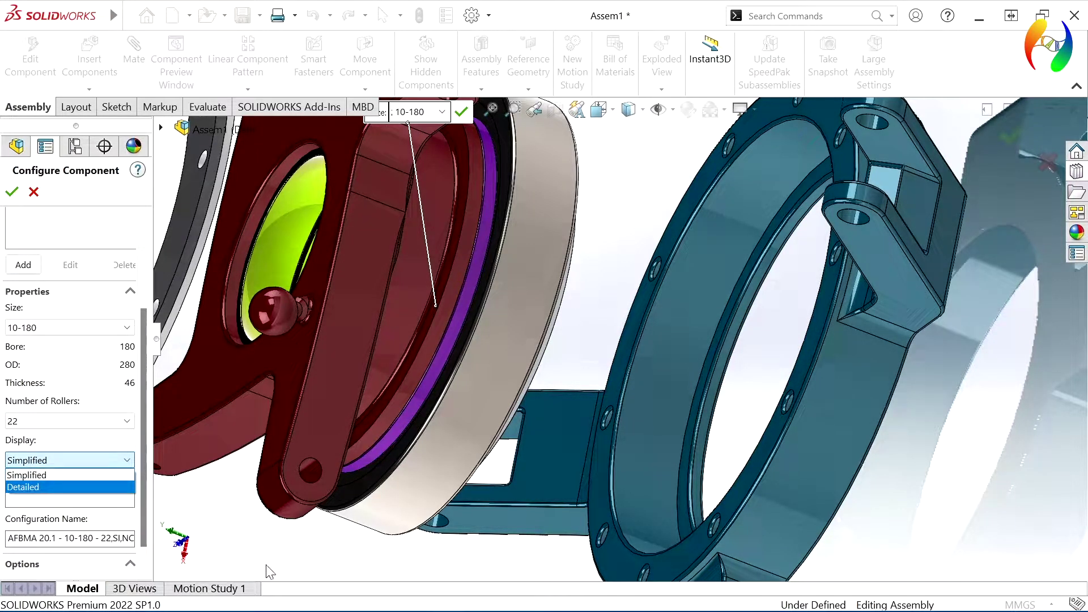
click(89, 489)
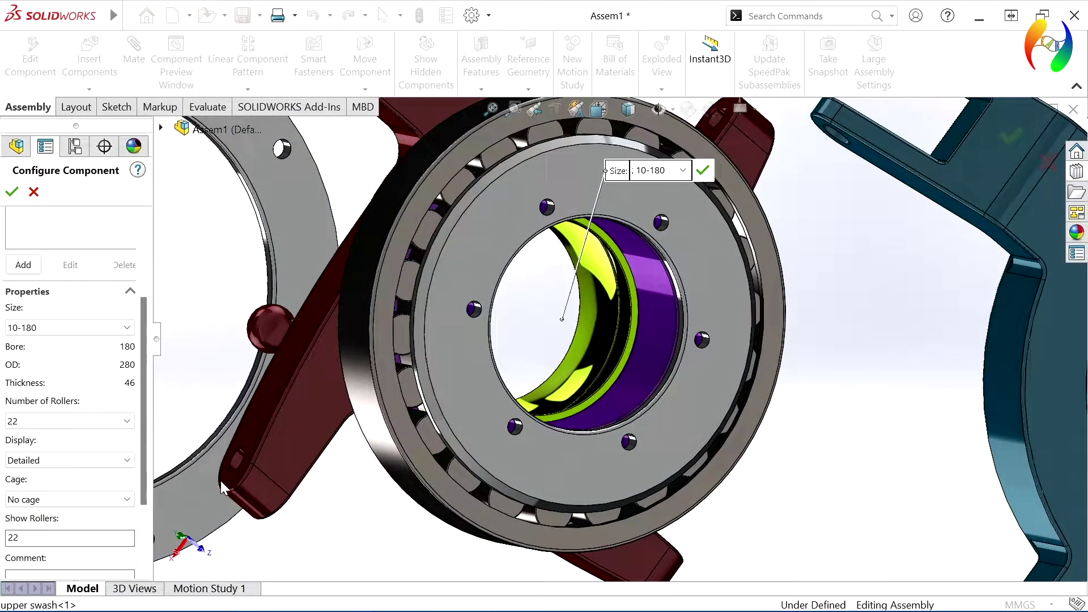
click(127, 499)
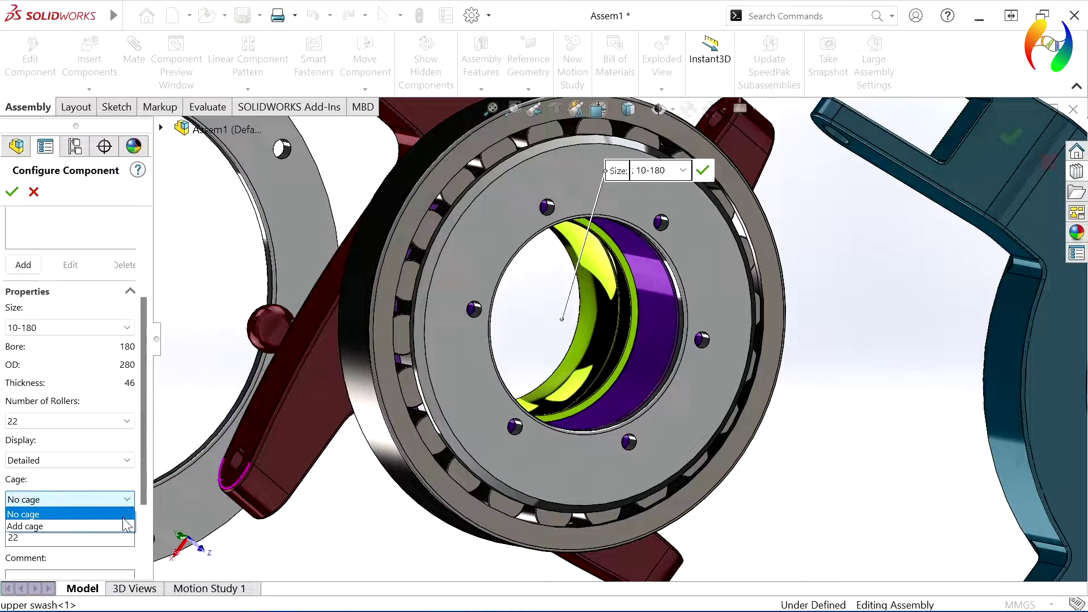
click(124, 526)
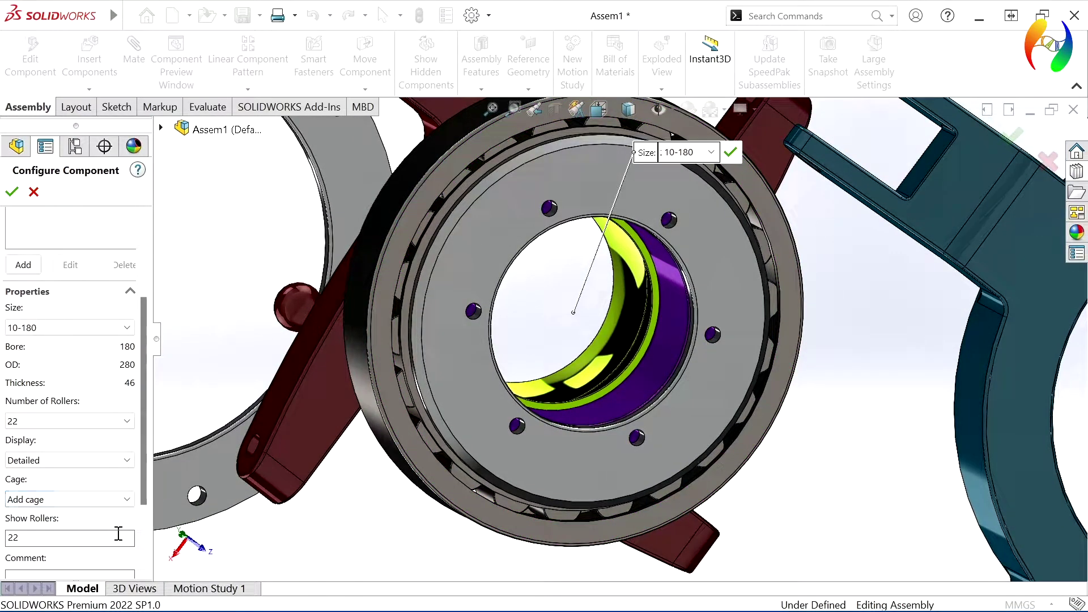
click(129, 420)
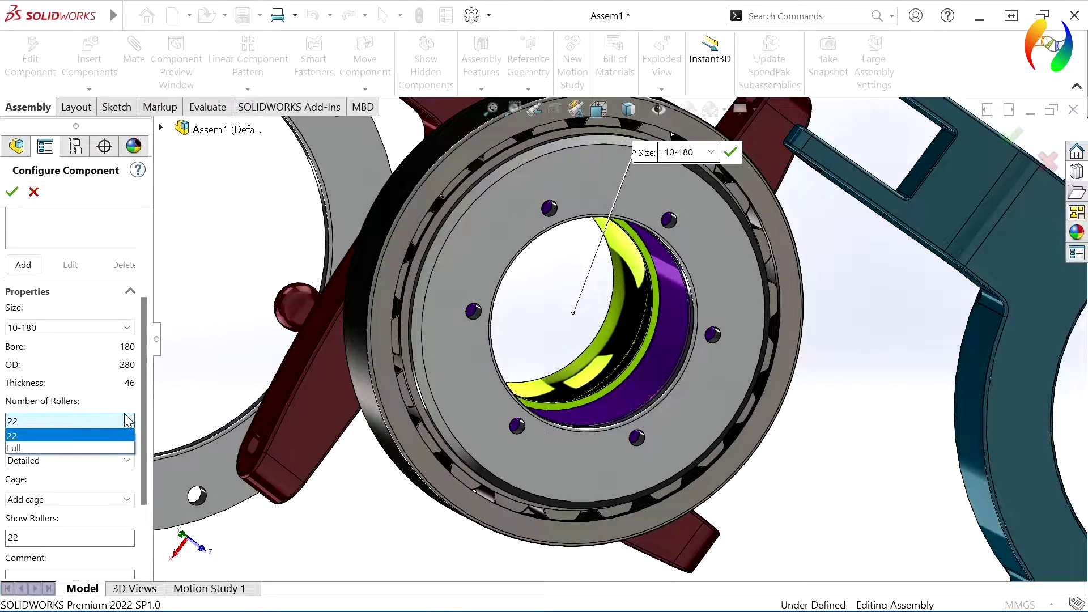
click(116, 447)
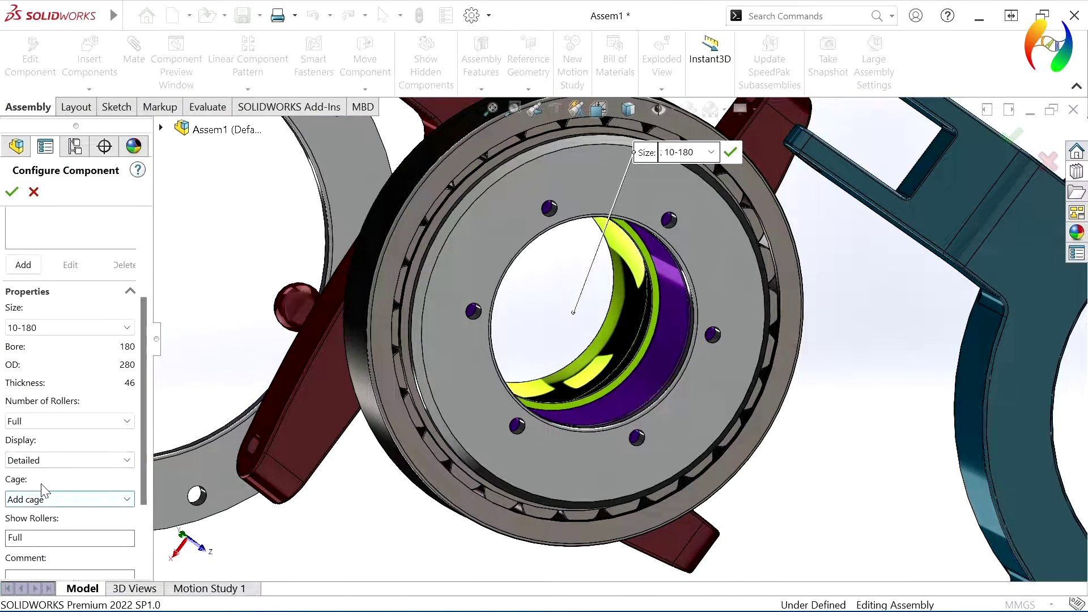
mouse_move(145, 424)
mouse_down()
mouse_move(141, 502)
mouse_move(162, 376)
mouse_up()
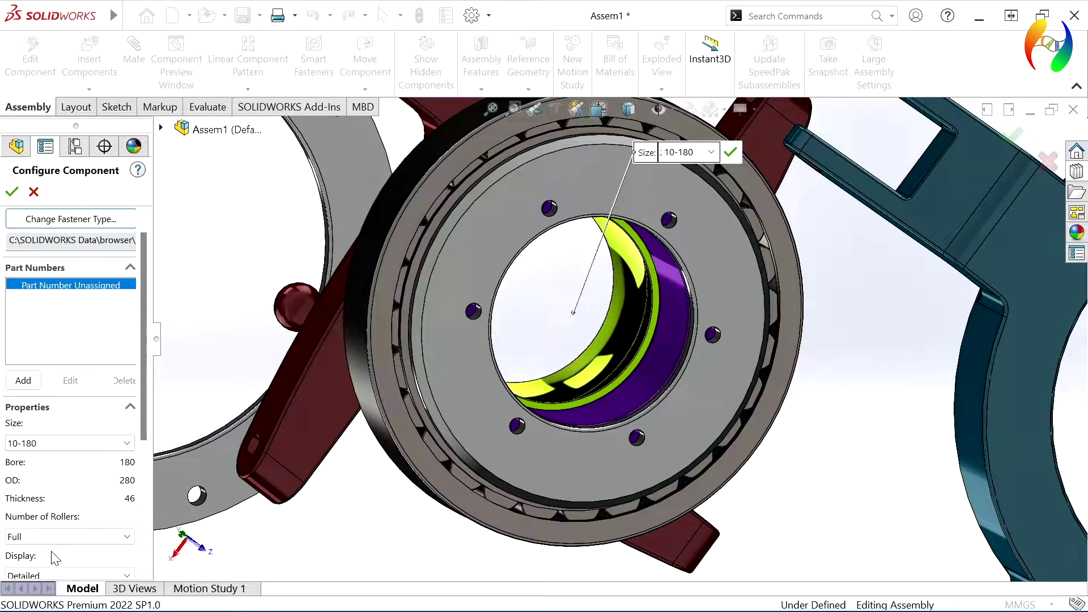
drag(145, 432, 145, 524)
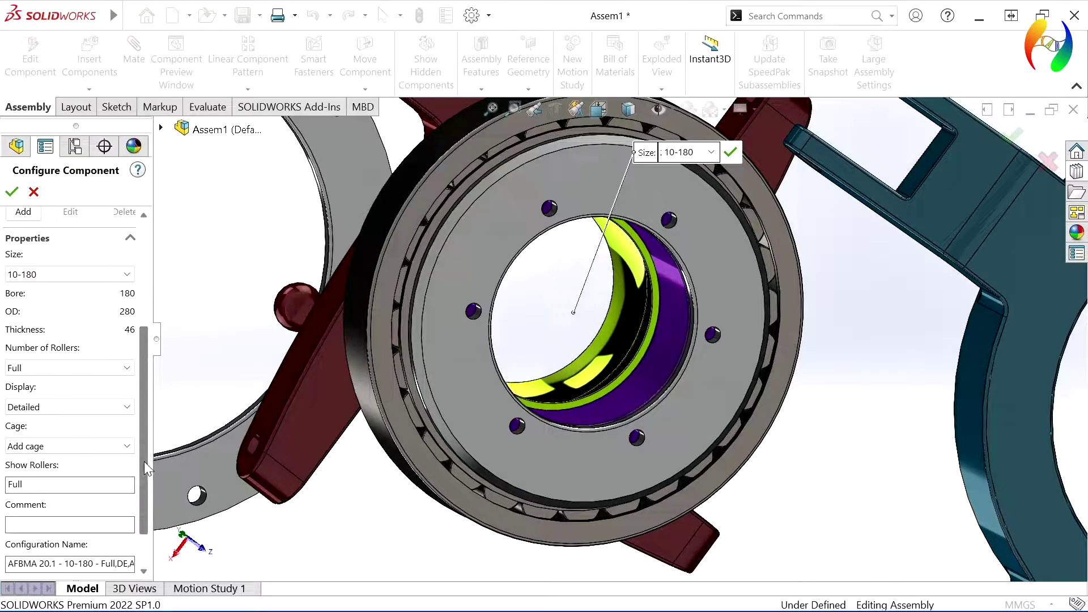
drag(144, 461, 143, 512)
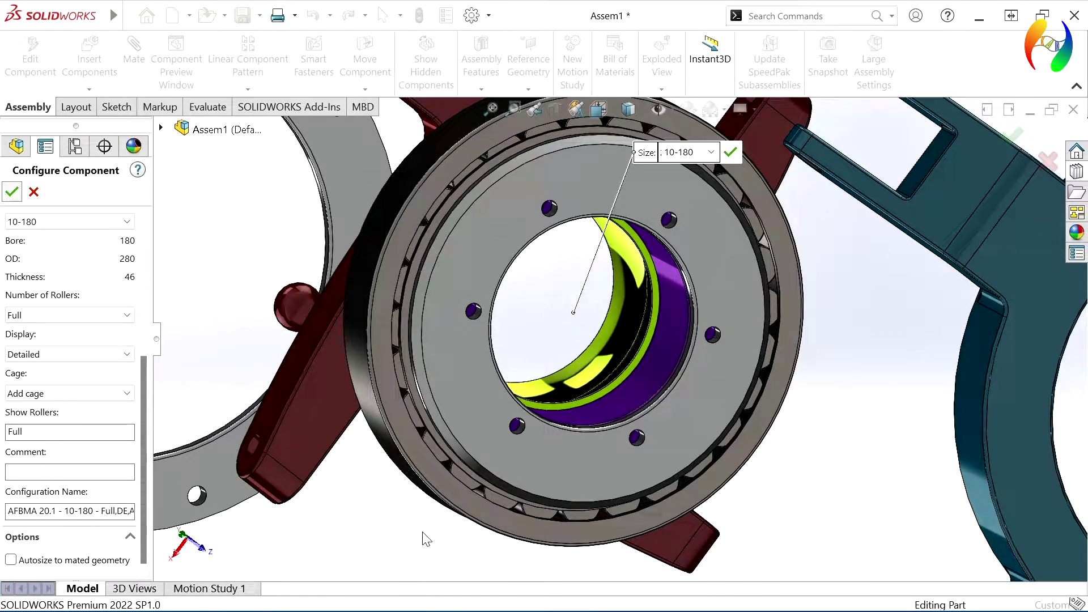
key(Return)
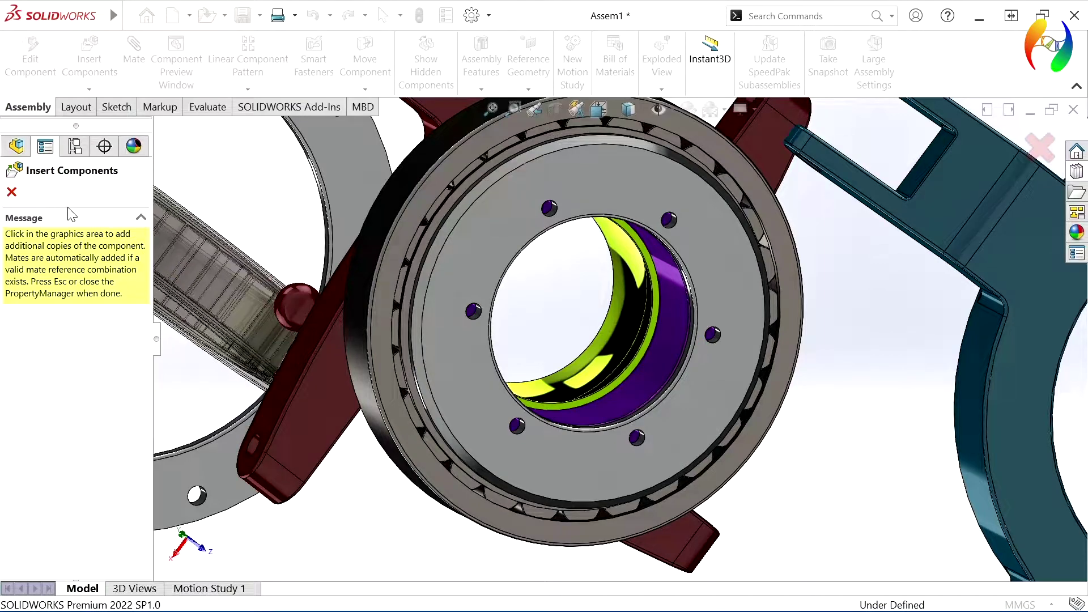
Stop inserting bearing copies and drag the bearing away from the purple ring
click(11, 192)
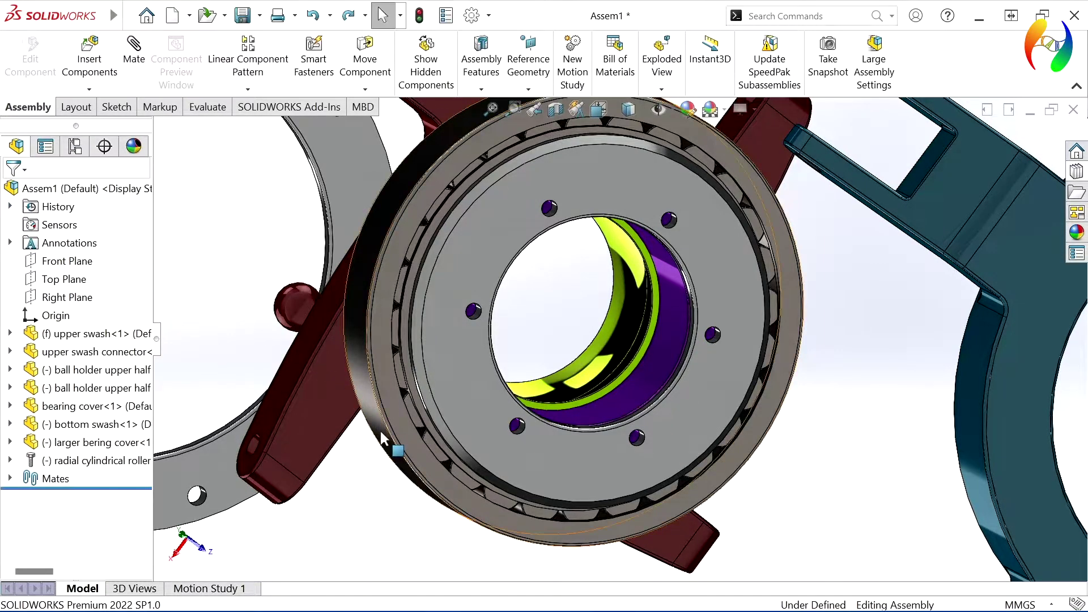
middle_drag(380, 431, 419, 527)
scroll(421, 527, up, 3)
mouse_move(460, 482)
middle_down()
mouse_move(566, 504)
mouse_move(537, 510)
mouse_move(548, 506)
middle_up()
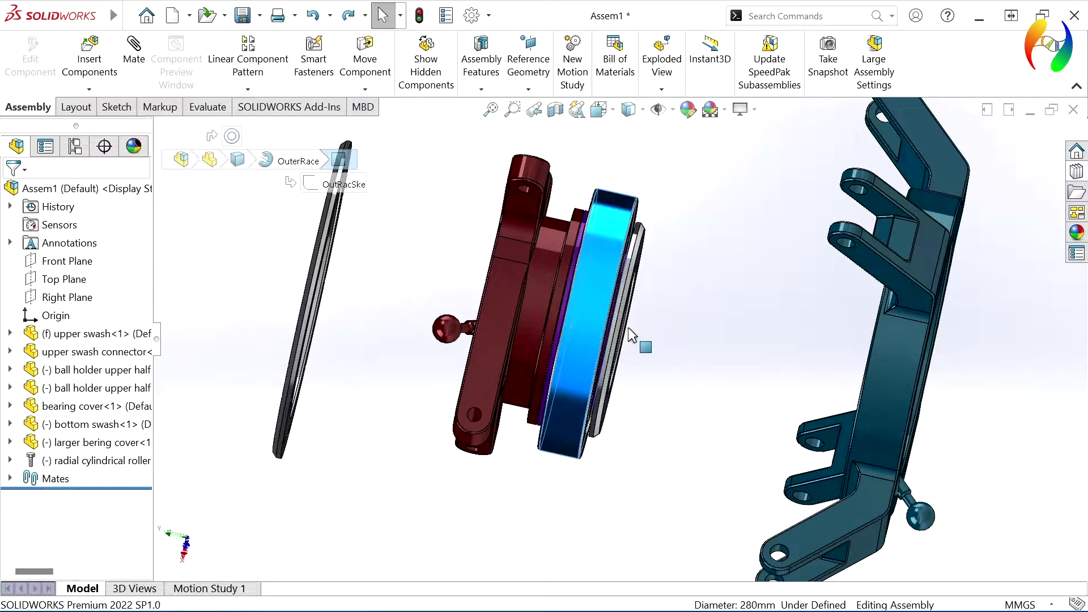
drag(602, 332, 695, 332)
Select the upper swash connector's ring face as the first mate reference
click(558, 449)
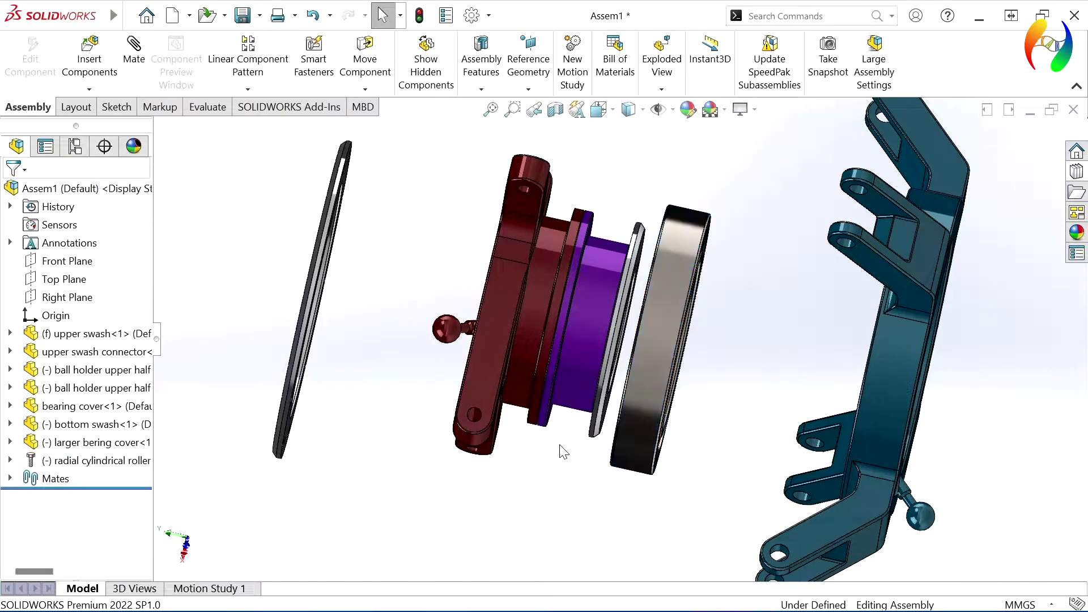
middle_drag(559, 449, 548, 454)
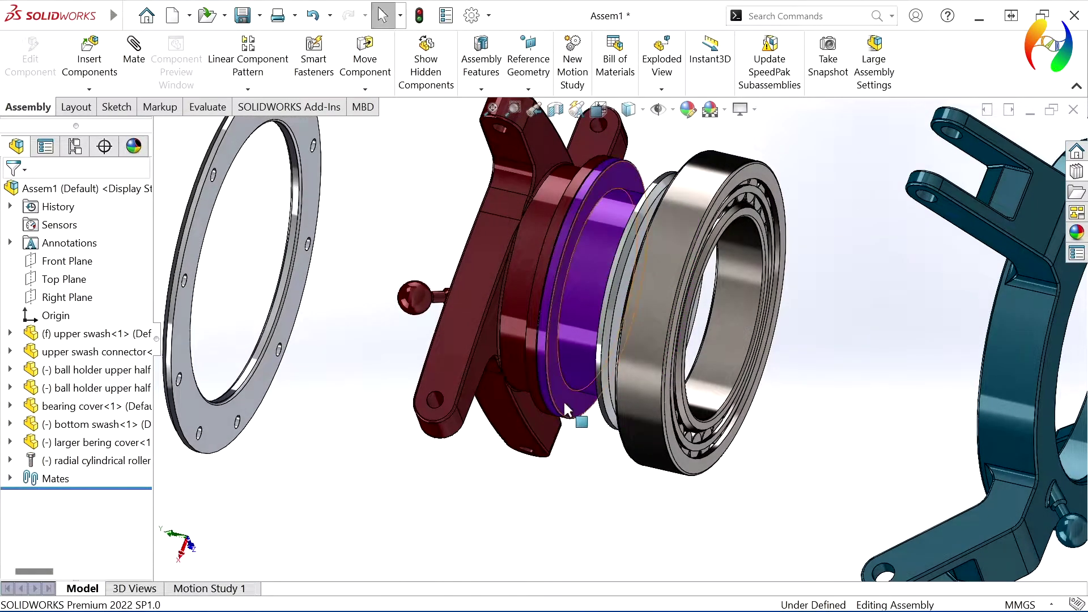
click(563, 402)
middle_drag(591, 506, 238, 242)
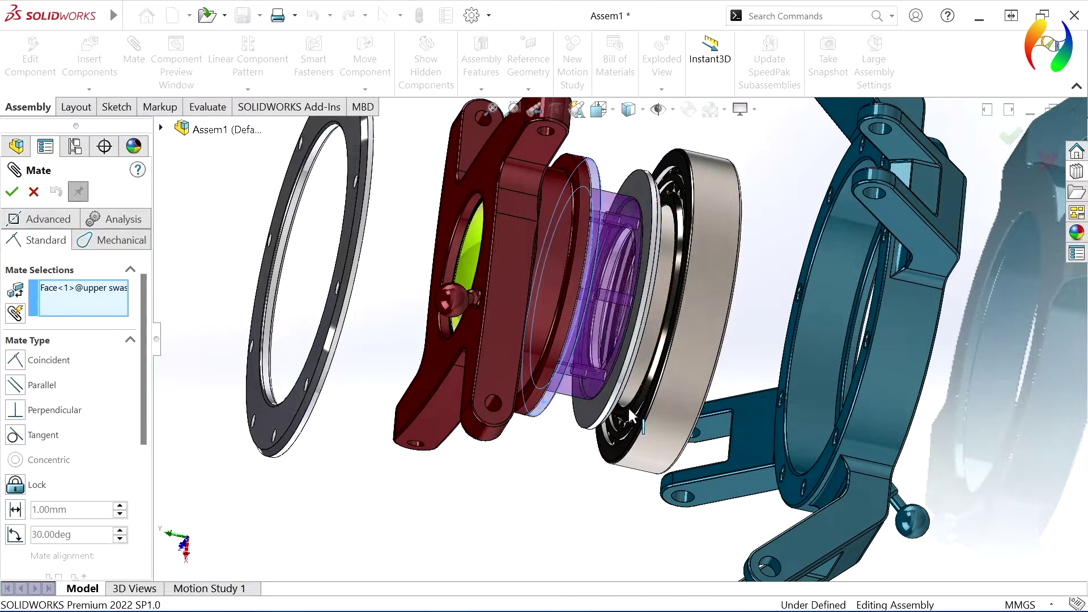
Mate the bearing face coincident with the upper swash face
scroll(626, 407, down, 3)
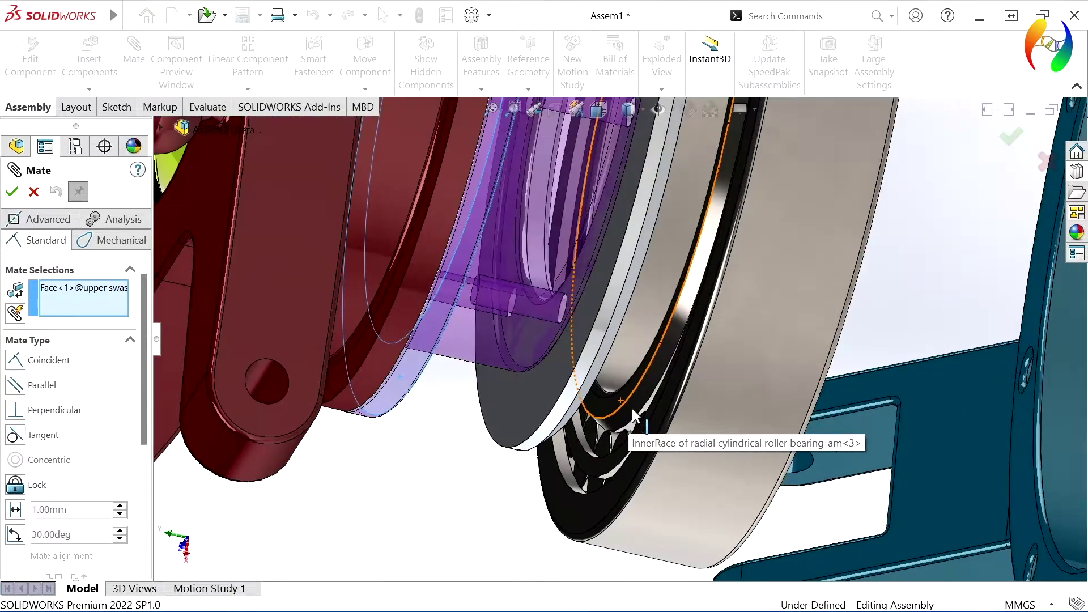
click(605, 402)
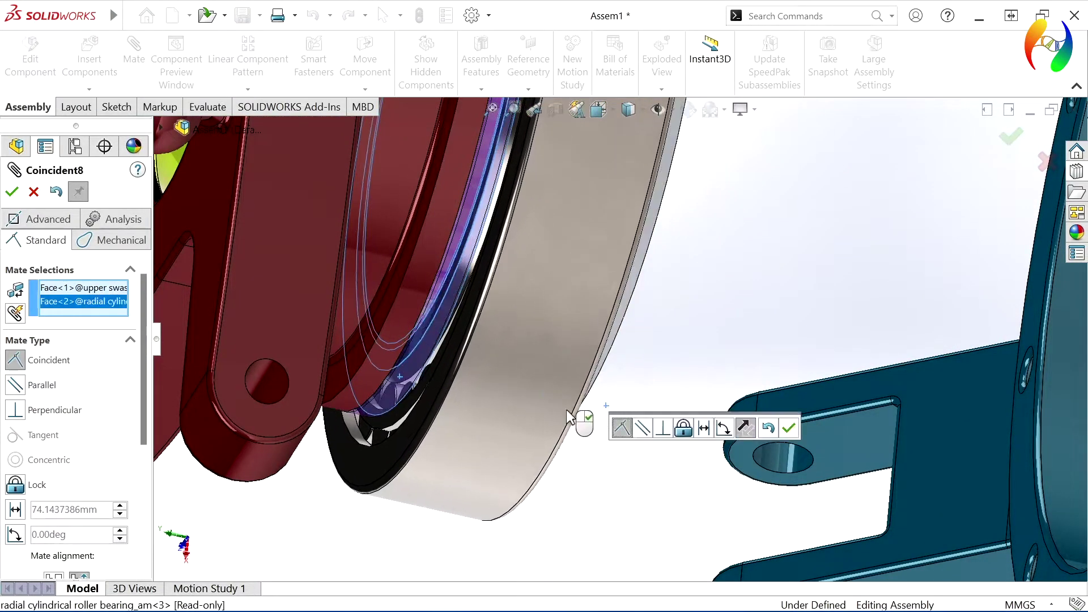
click(787, 429)
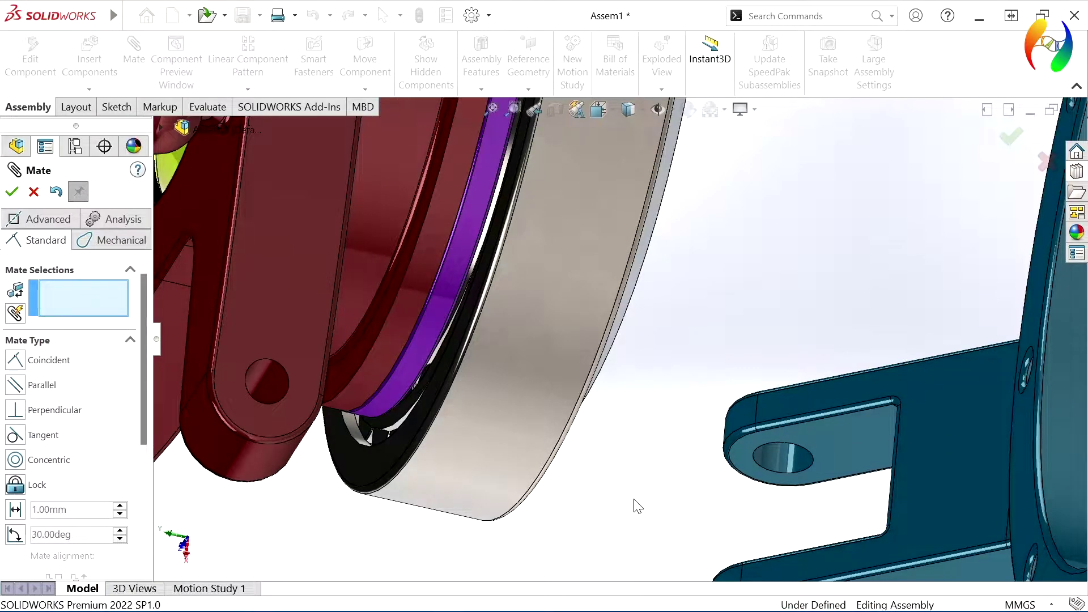
Centre the bearing in the bottom swash ring's bore with a concentric mate
middle_drag(636, 506, 622, 478)
scroll(623, 494, up, 3)
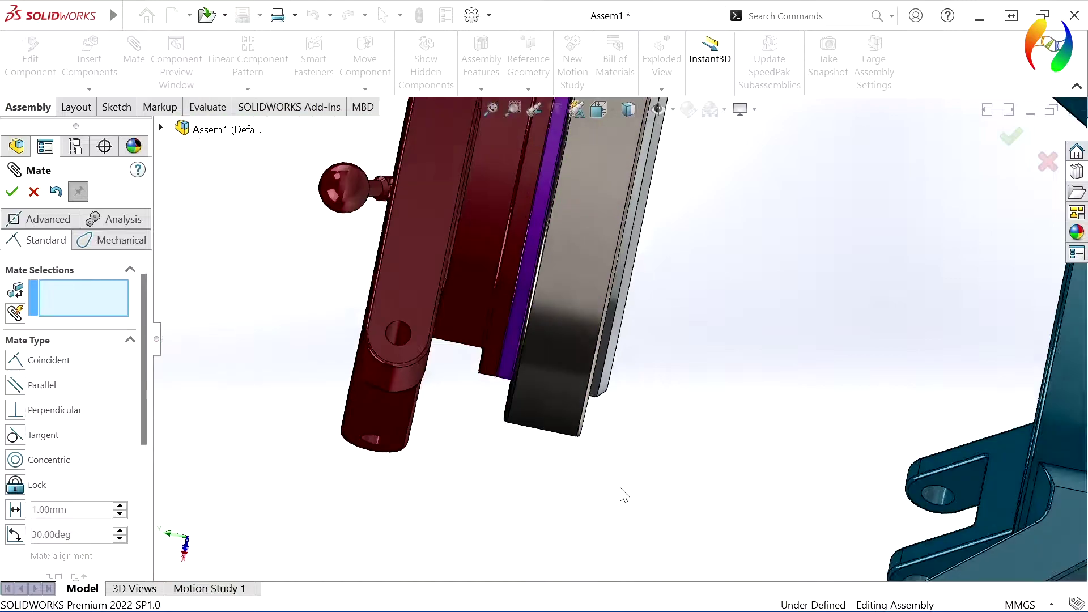
scroll(623, 495, up, 2)
scroll(621, 495, up, 2)
scroll(623, 455, up, 2)
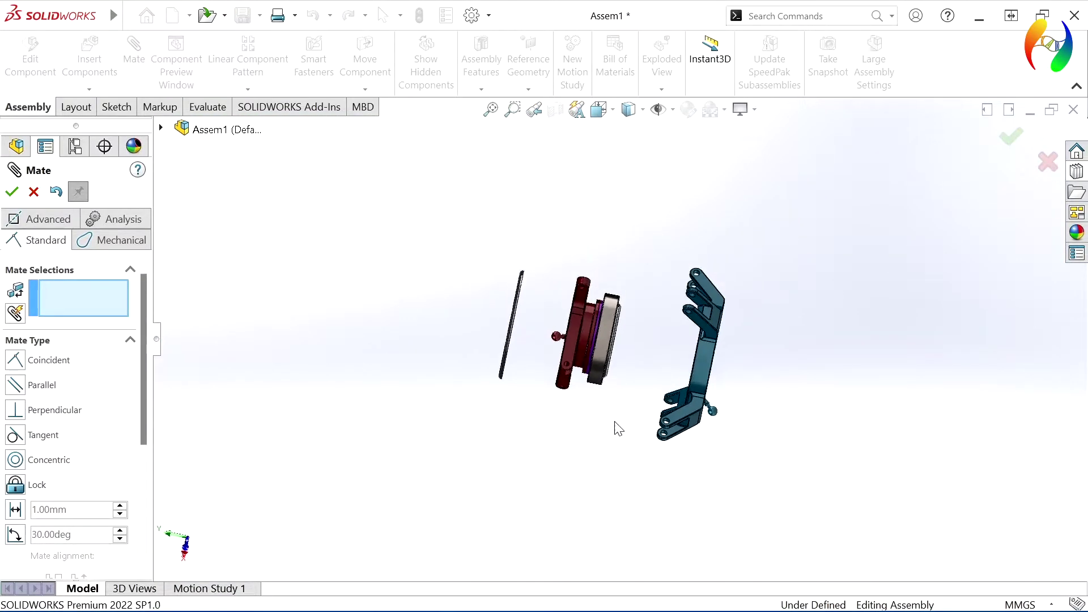
middle_drag(626, 384, 591, 380)
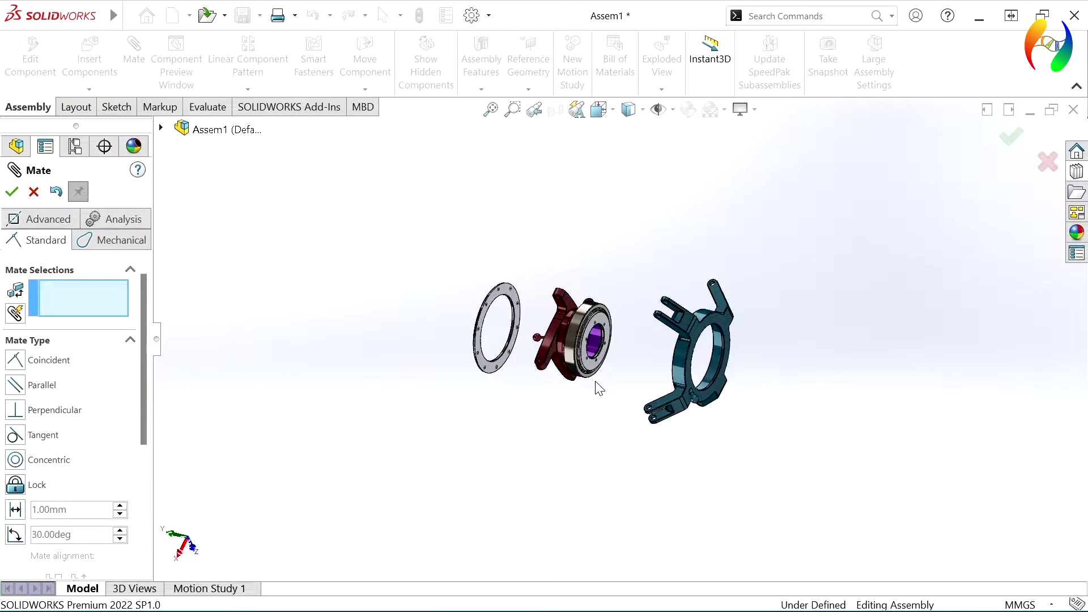
scroll(584, 332, down, 2)
scroll(630, 347, down, 2)
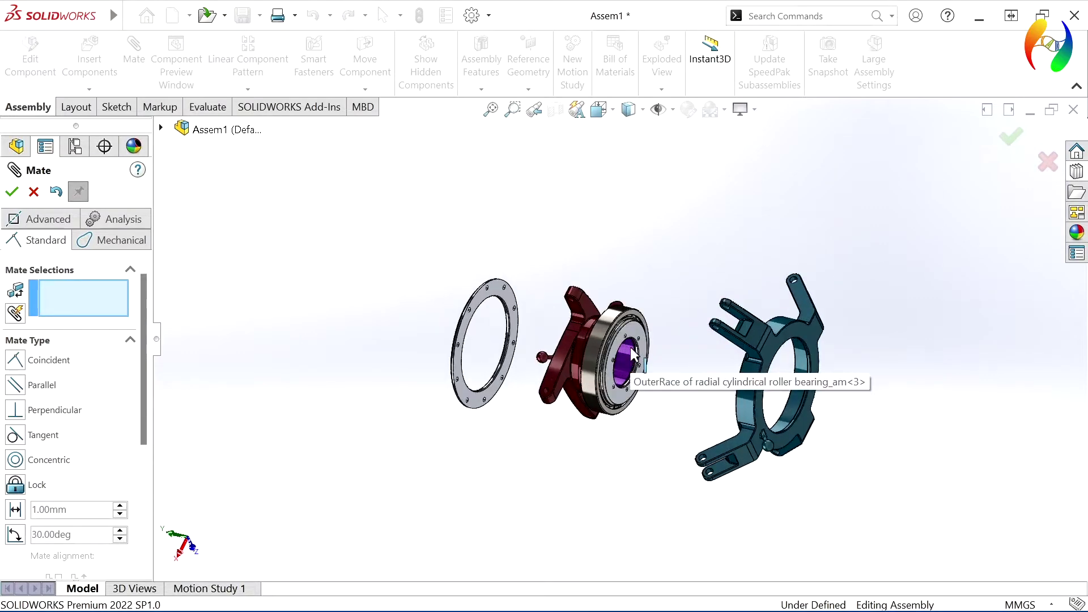
scroll(715, 407, down, 2)
mouse_move(683, 406)
middle_down()
mouse_move(712, 406)
mouse_move(738, 426)
middle_up()
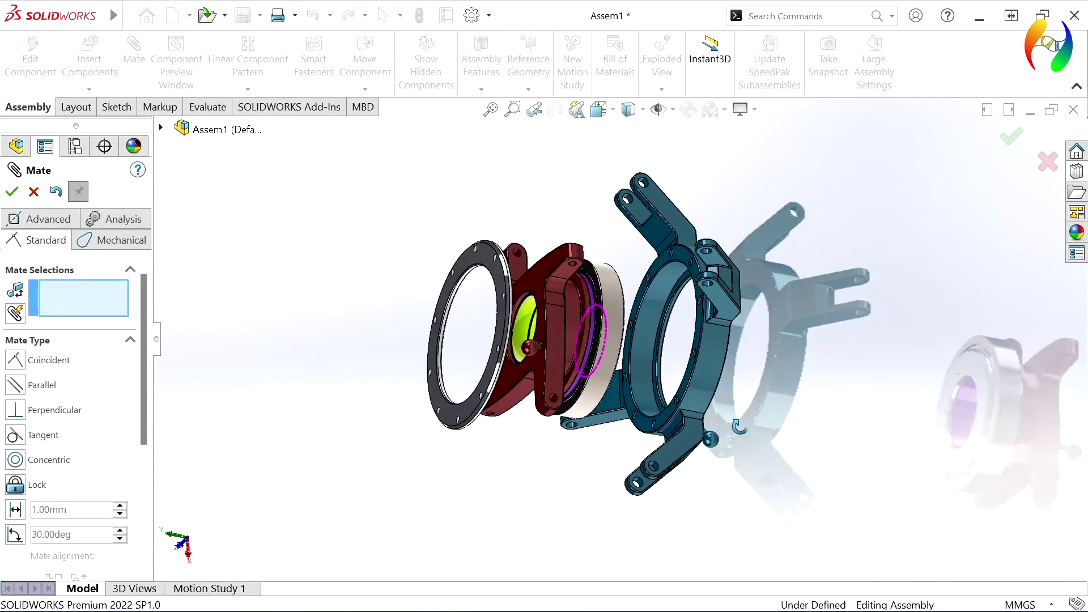
click(644, 319)
click(611, 317)
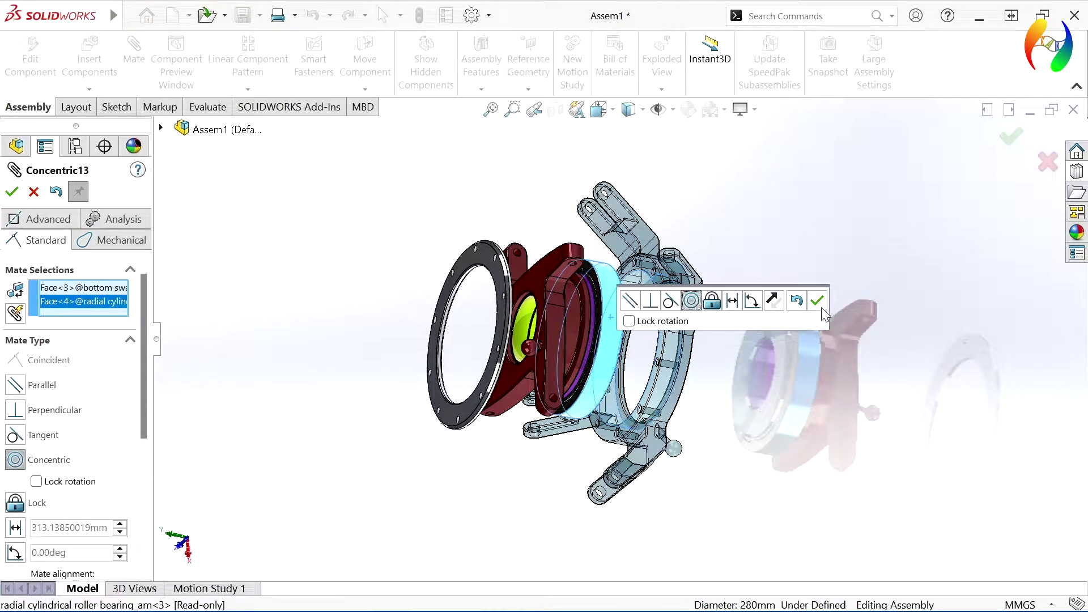
click(817, 300)
Mate the blue bottom swash face coincident with the bearing's outer race face
scroll(646, 285, down, 3)
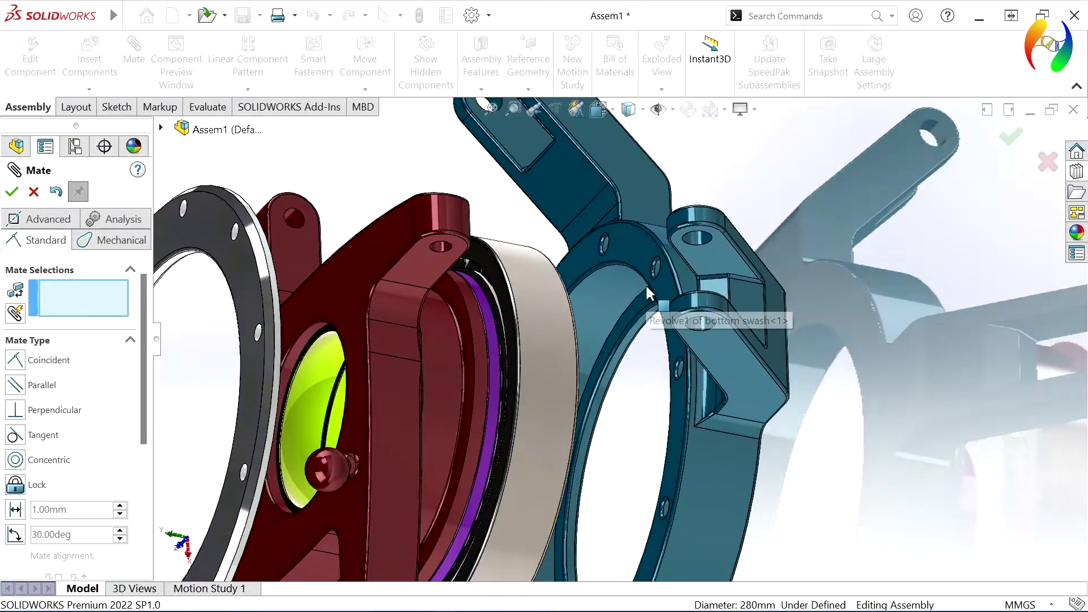
scroll(639, 335, down, 3)
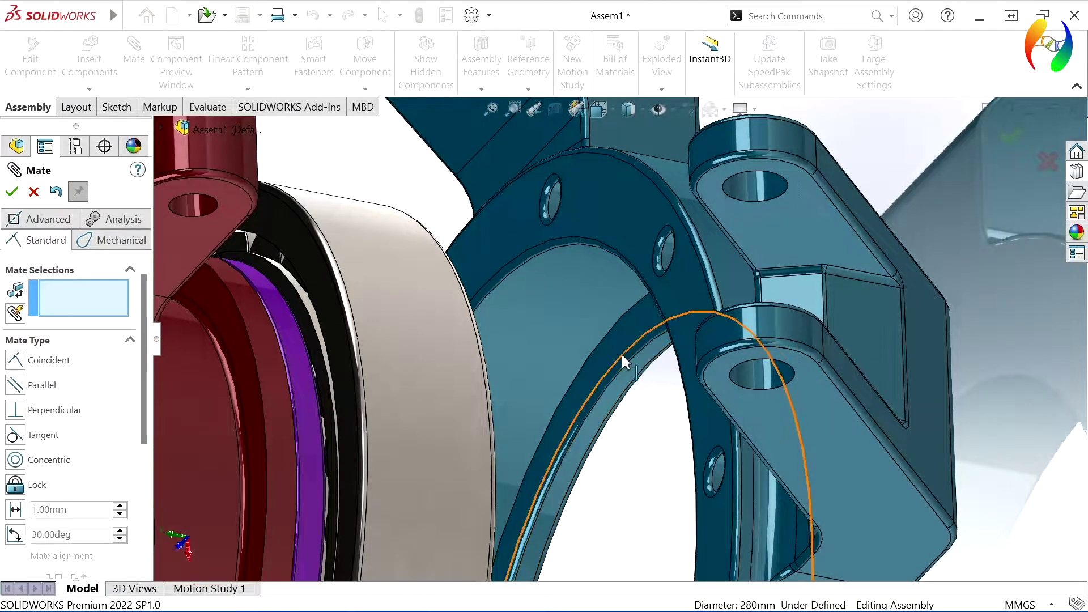
mouse_move(651, 413)
middle_down()
mouse_move(644, 477)
mouse_move(517, 510)
middle_up()
click(494, 456)
scroll(539, 531, up, 3)
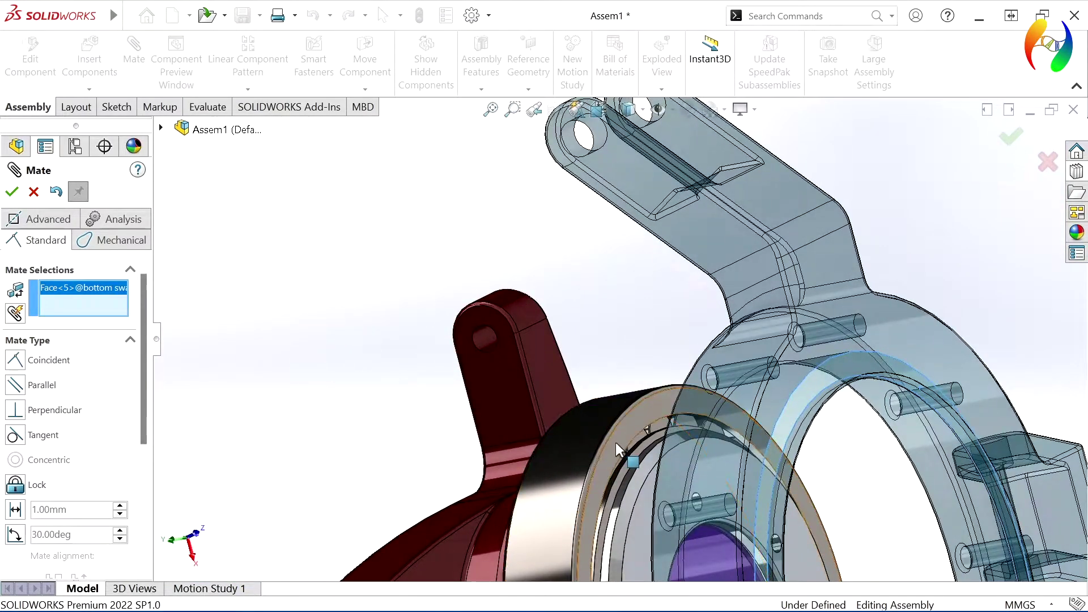
click(619, 445)
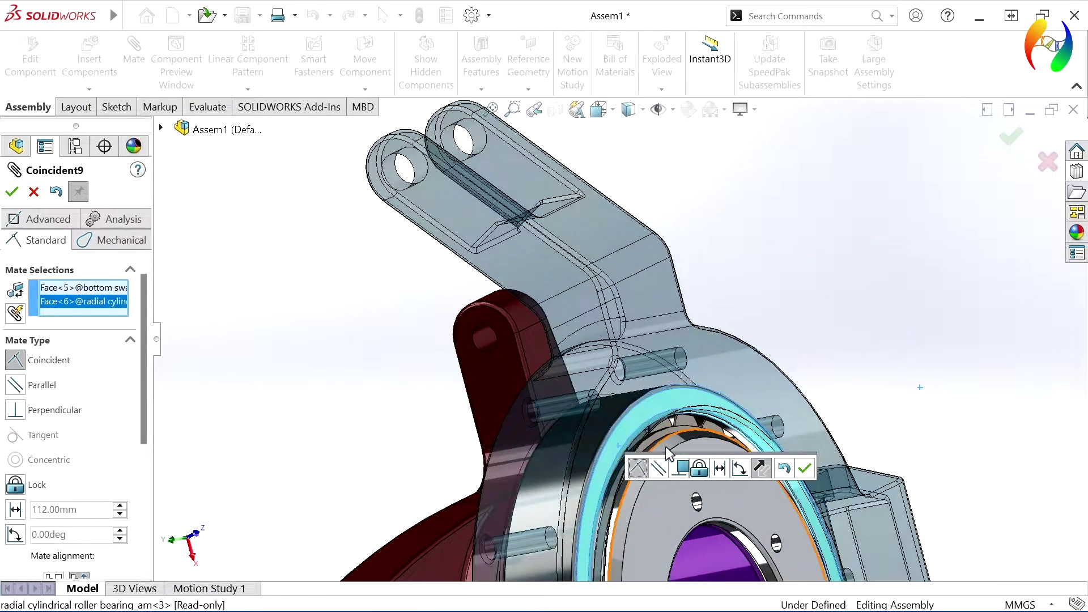
click(805, 468)
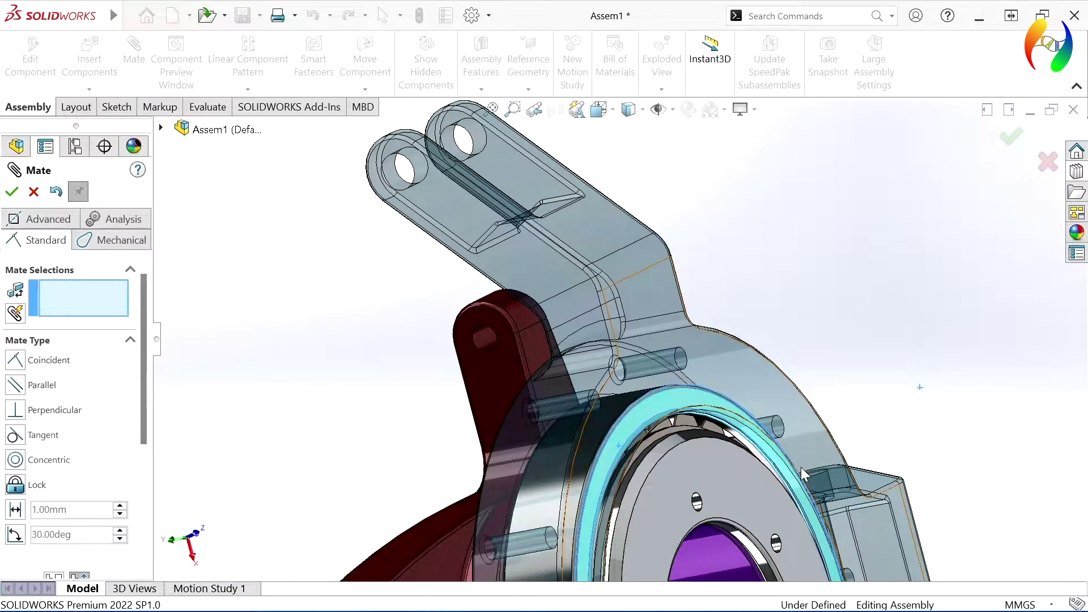
mouse_move(296, 444)
middle_down()
mouse_move(425, 408)
mouse_move(441, 428)
mouse_move(451, 416)
middle_up()
scroll(539, 436, down, 4)
scroll(556, 397, down, 2)
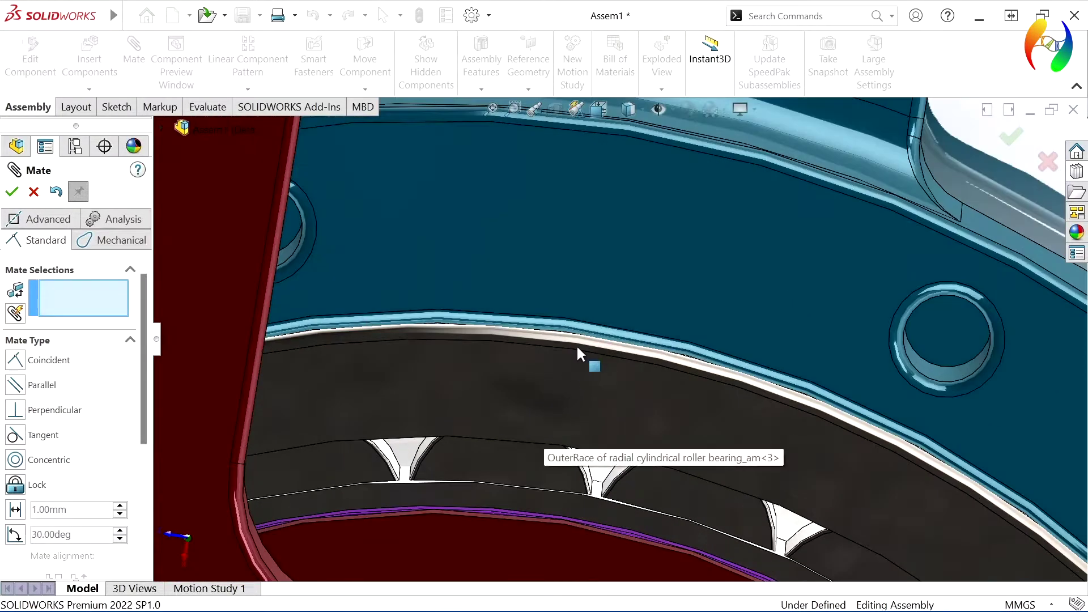
scroll(578, 362, down, 3)
Pick the larger bearing cover's inner face as the first mate reference
mouse_move(574, 374)
middle_down()
mouse_move(549, 415)
mouse_move(555, 399)
middle_up()
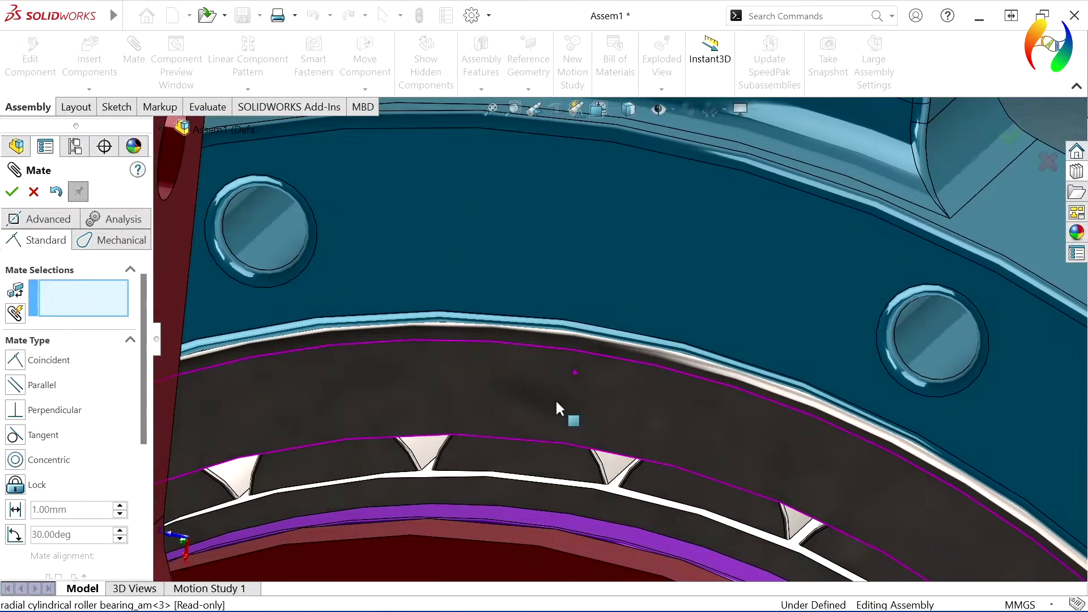
scroll(552, 430, up, 3)
scroll(553, 429, up, 2)
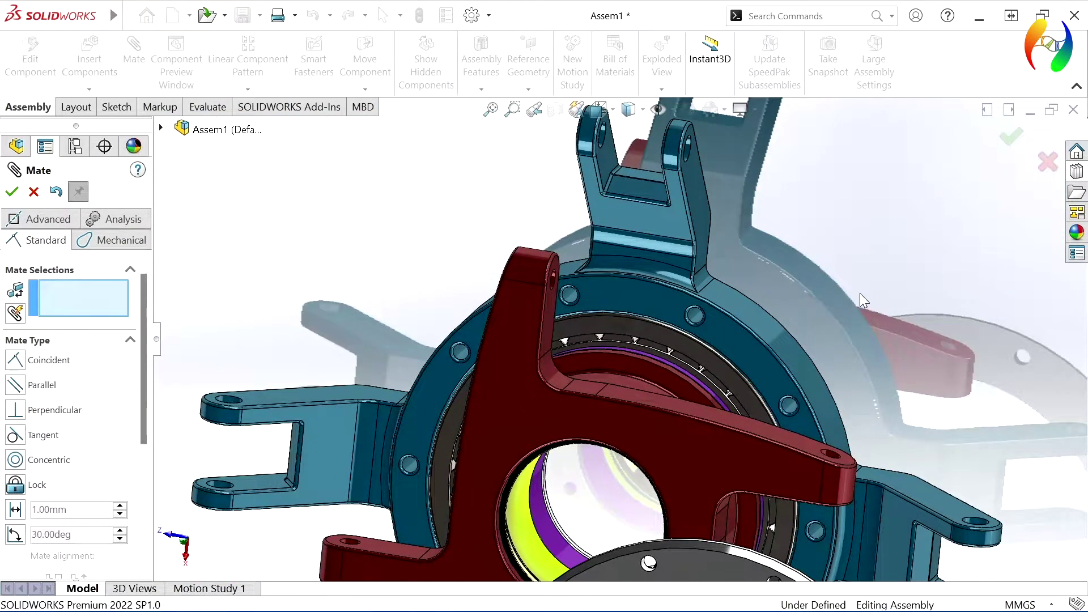
mouse_move(859, 294)
middle_down()
mouse_move(779, 385)
mouse_move(546, 400)
middle_up()
scroll(546, 403, up, 2)
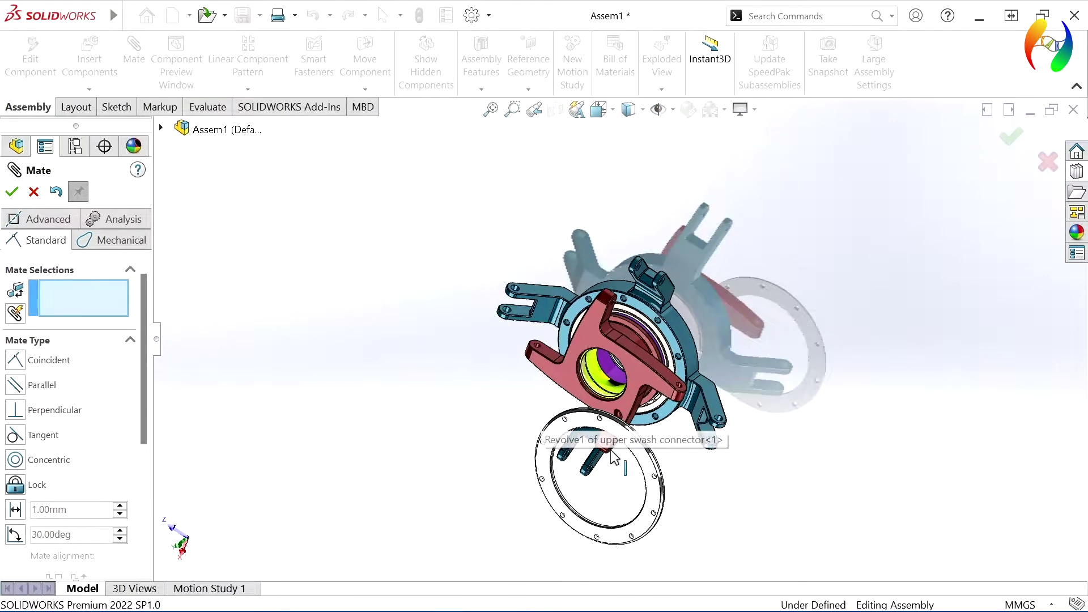
scroll(578, 487, down, 1)
scroll(670, 364, down, 2)
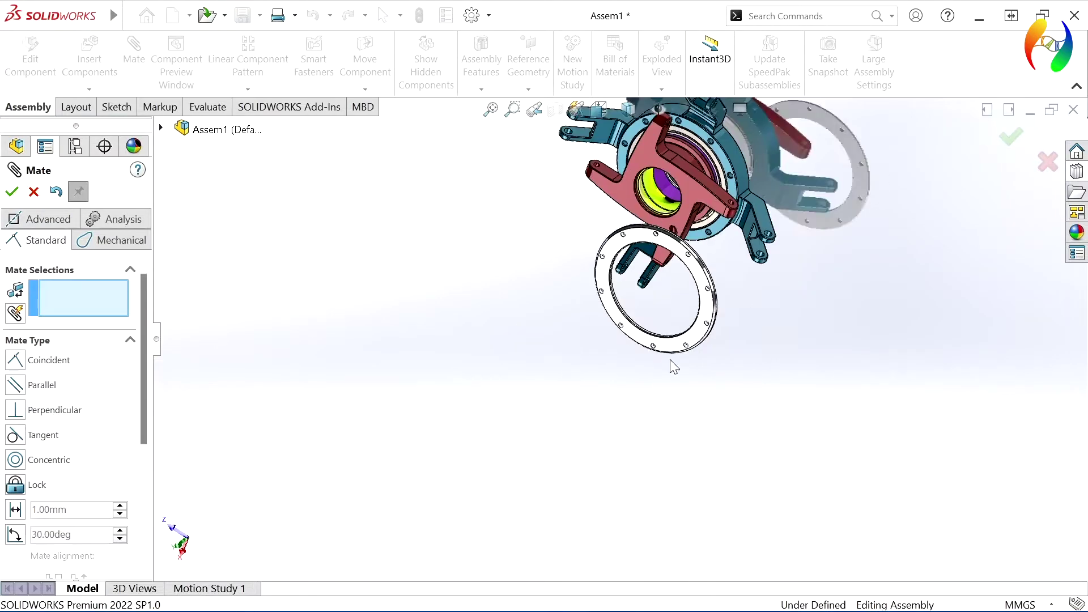
scroll(706, 286, down, 2)
scroll(488, 407, down, 3)
mouse_move(636, 348)
middle_down()
mouse_move(589, 377)
mouse_move(522, 391)
middle_up()
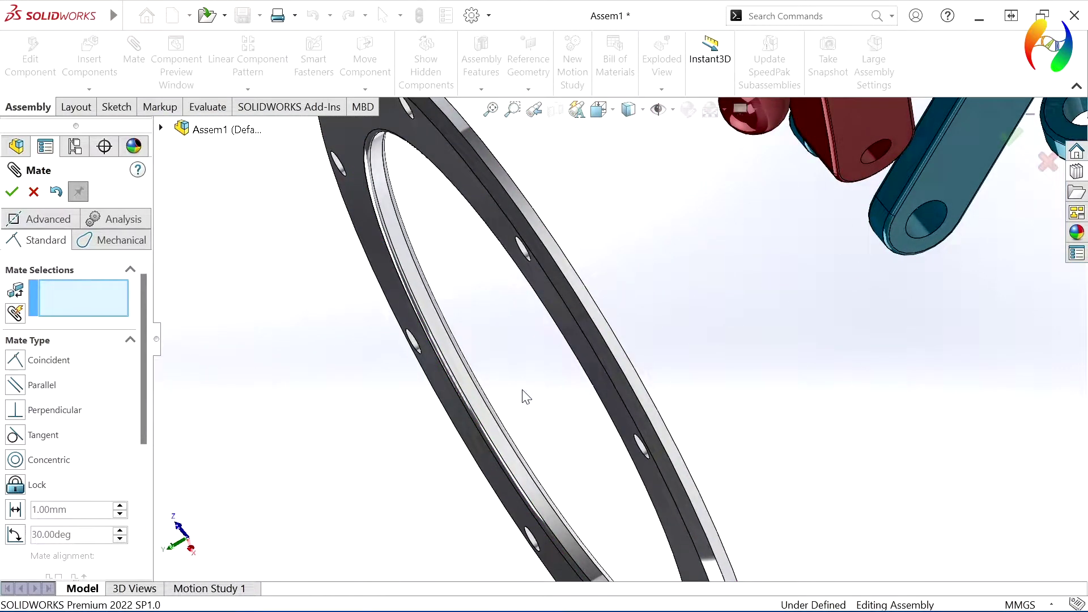
click(475, 400)
Pick the upper swash connector's axis as the second reference and inspect the preview
scroll(790, 399, up, 3)
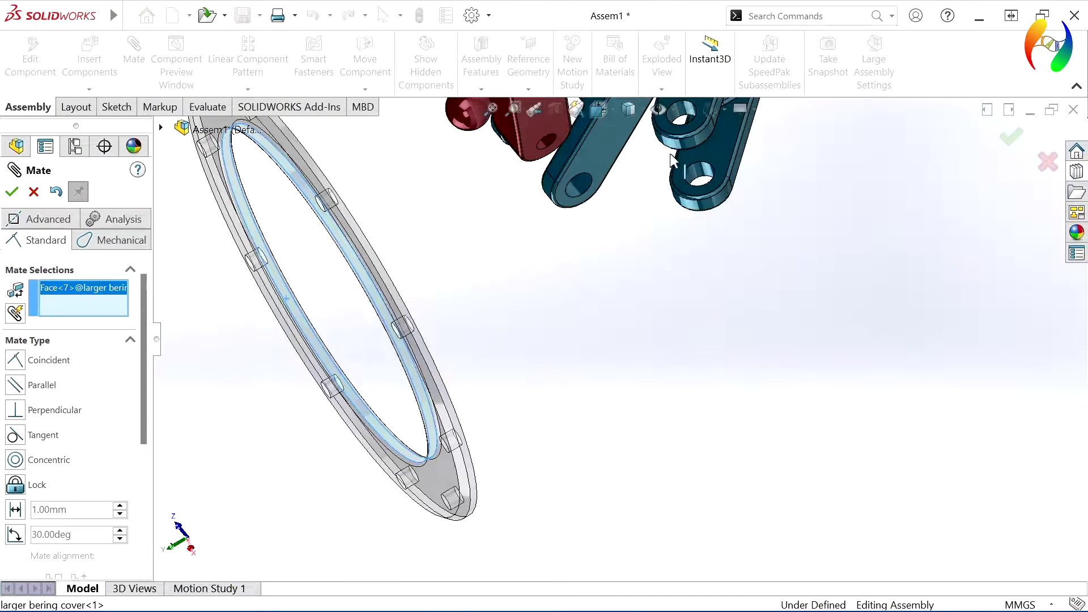
scroll(672, 161, up, 3)
scroll(620, 236, down, 3)
scroll(577, 290, down, 2)
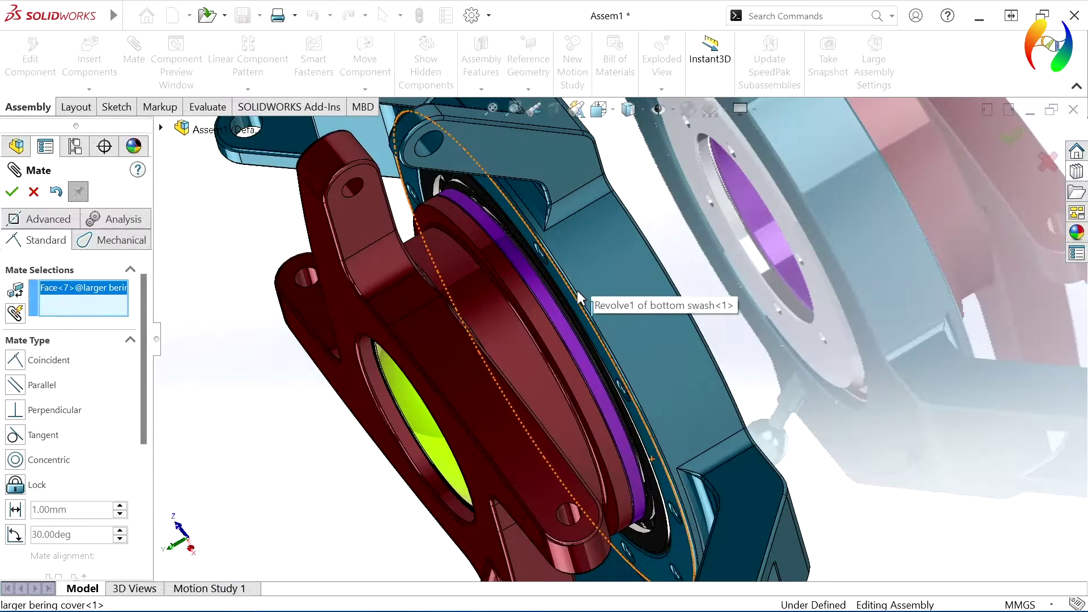
click(496, 235)
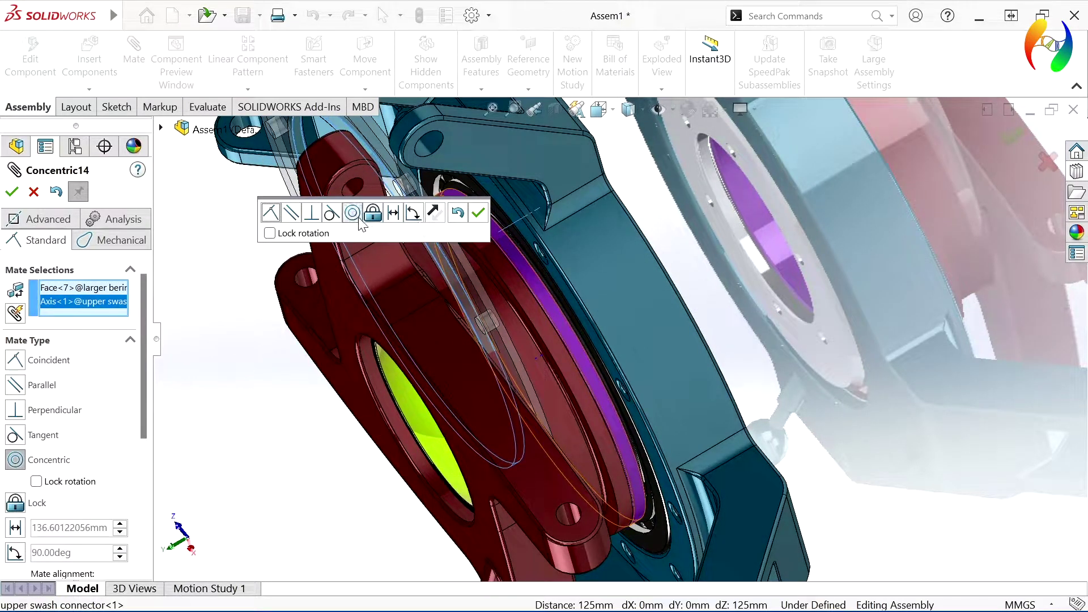
scroll(690, 413, up, 5)
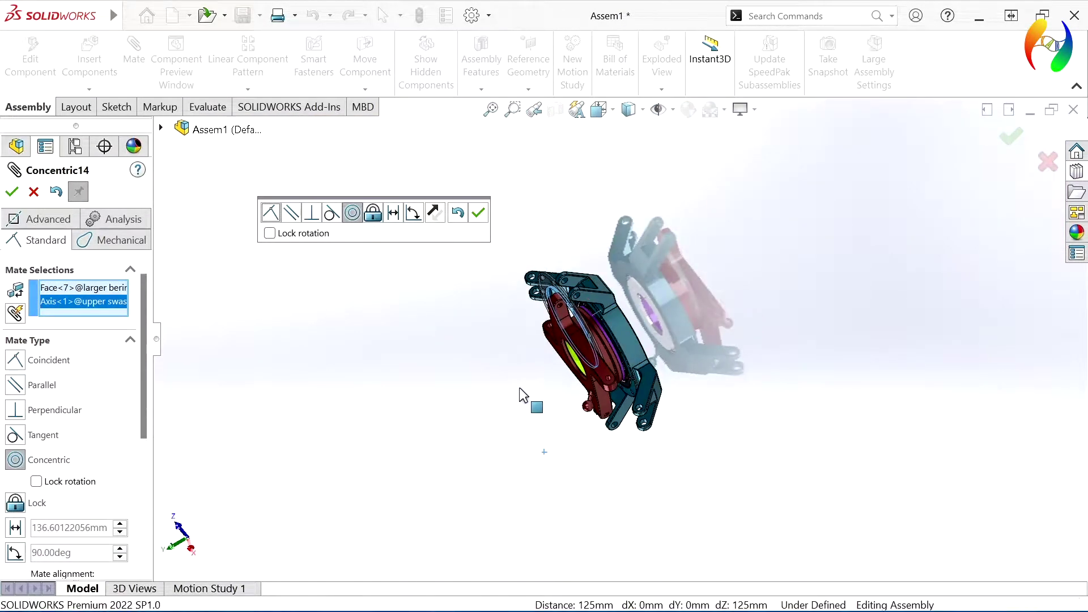
mouse_move(523, 395)
middle_down()
mouse_move(487, 339)
mouse_move(484, 310)
middle_up()
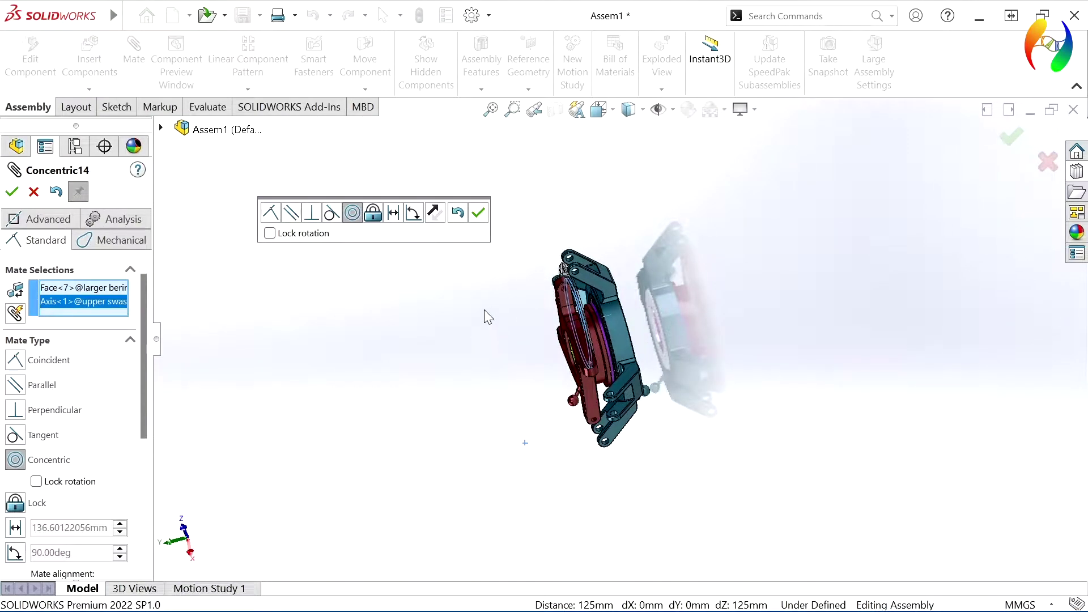
Replace the axis with the upper swash's round face and confirm the Concentric mate
right_click(90, 306)
click(129, 334)
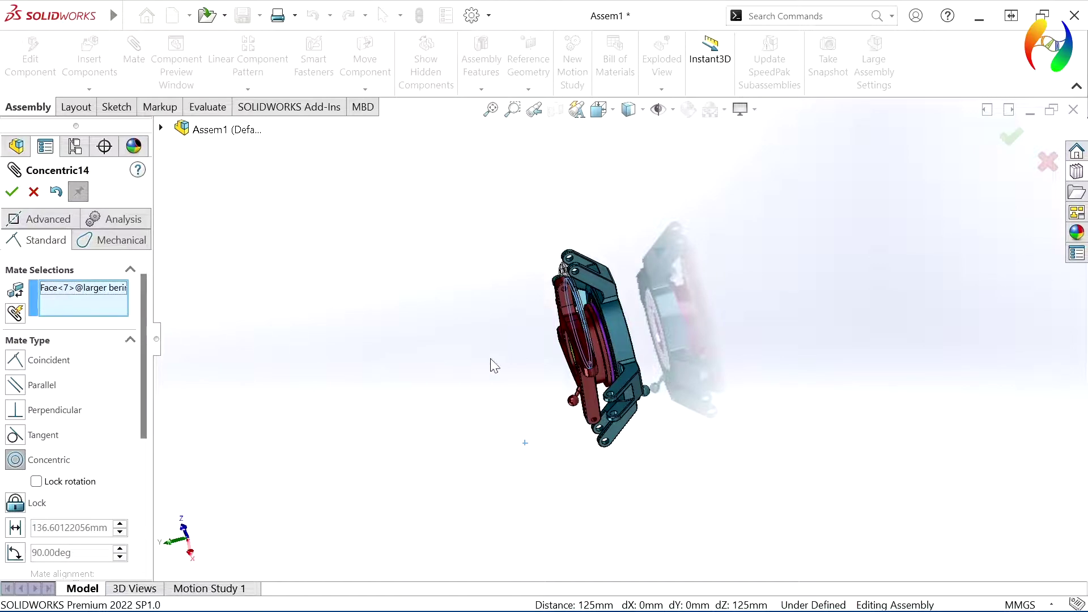
scroll(607, 345, down, 2)
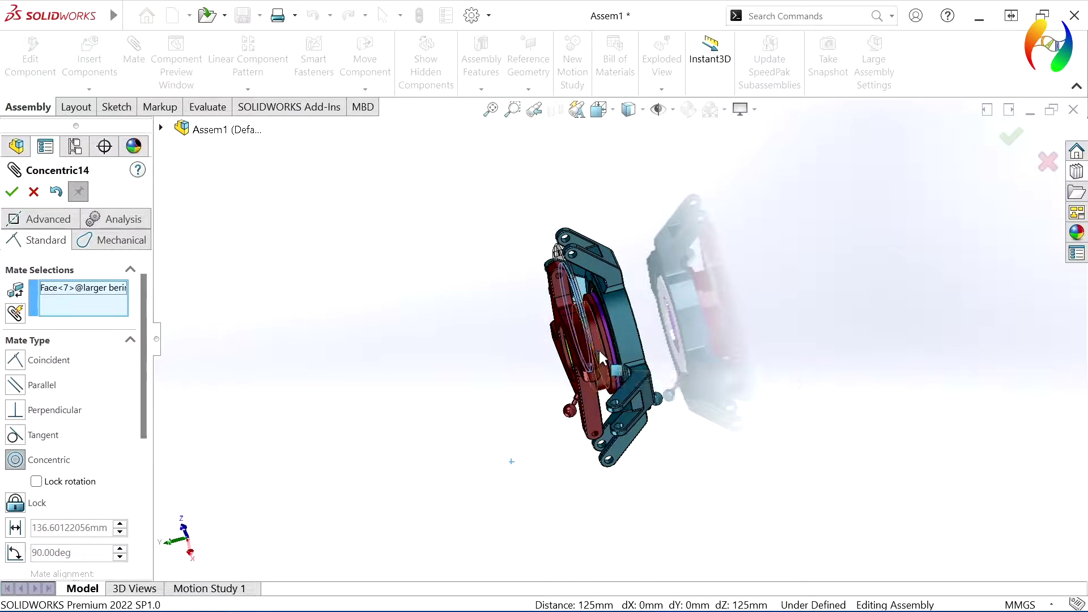
click(599, 350)
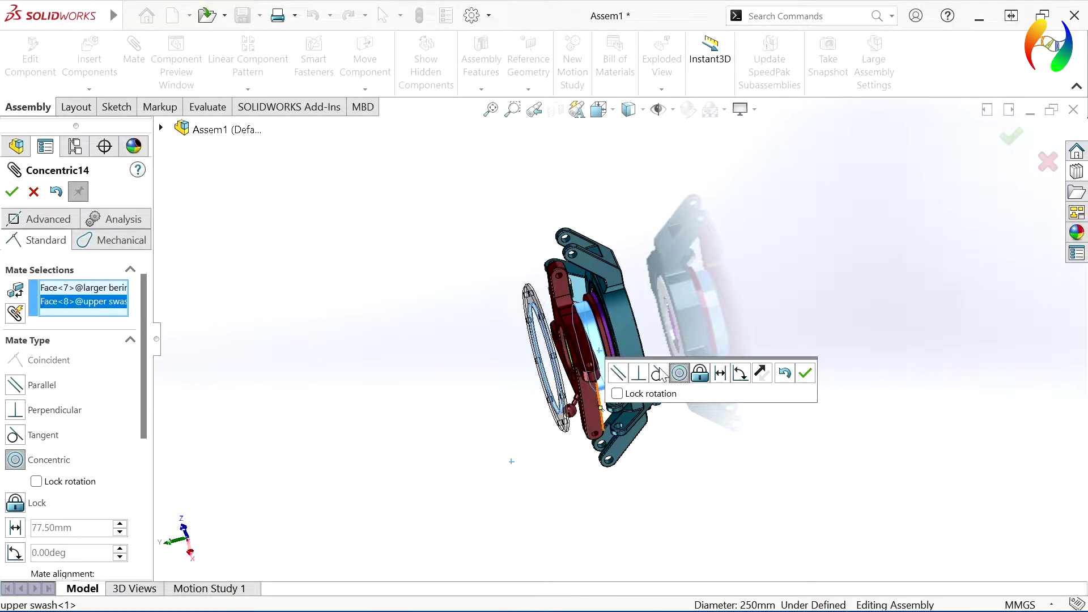
click(805, 374)
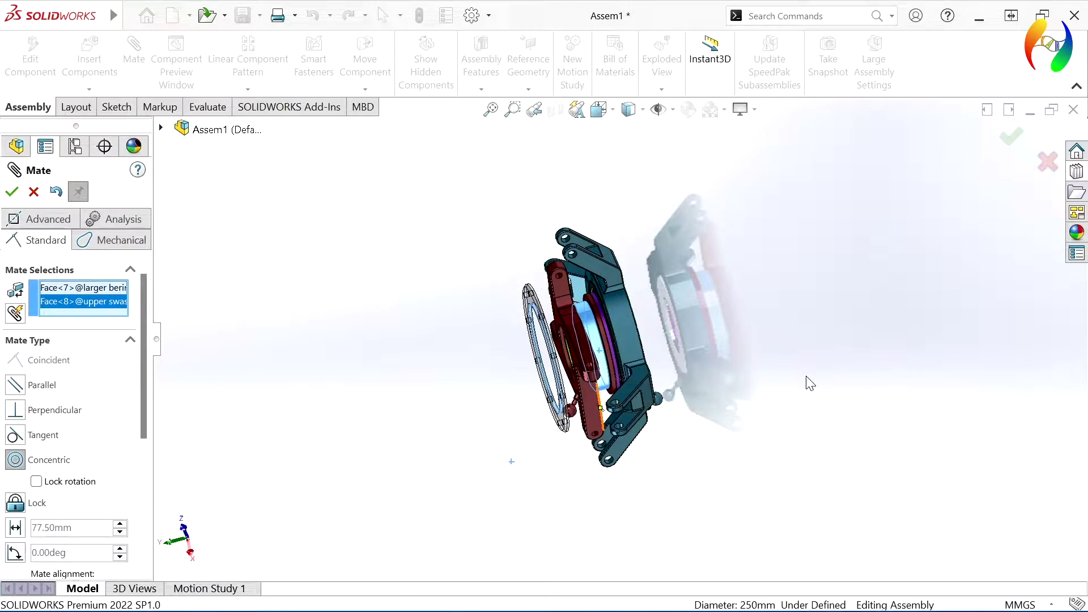
scroll(640, 318, down, 2)
scroll(640, 318, down, 3)
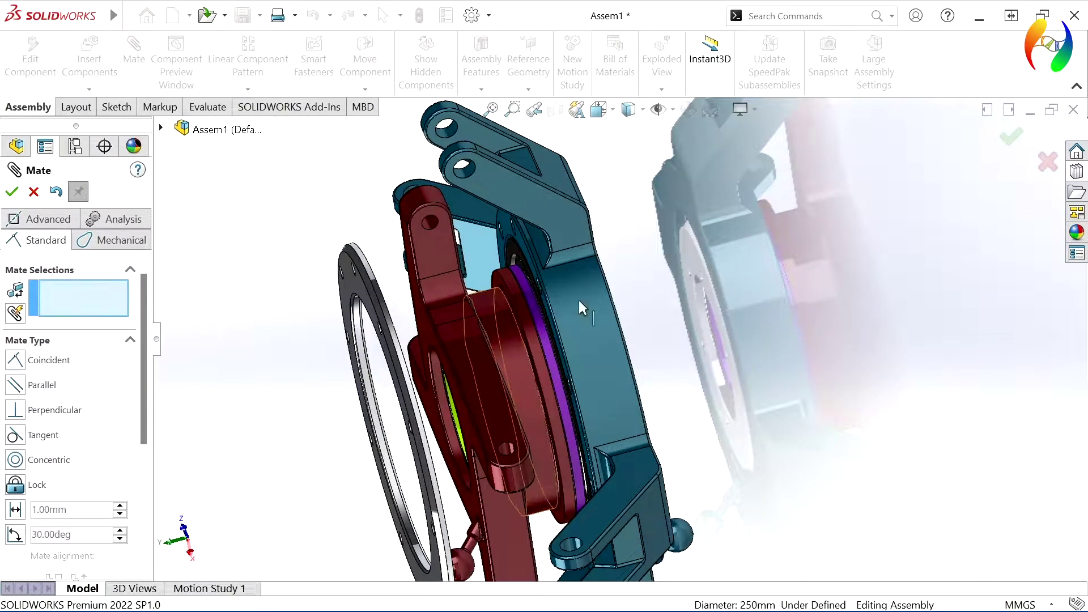
Mate the roller bearing face coincident with the larger bearing cover's flat face
click(510, 243)
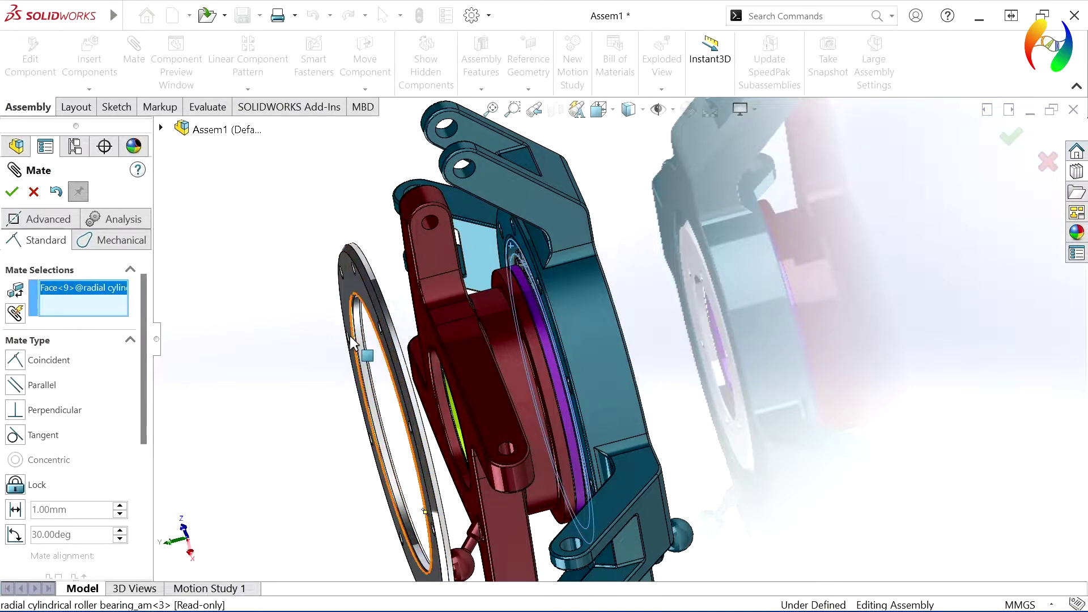
middle_drag(351, 343, 299, 344)
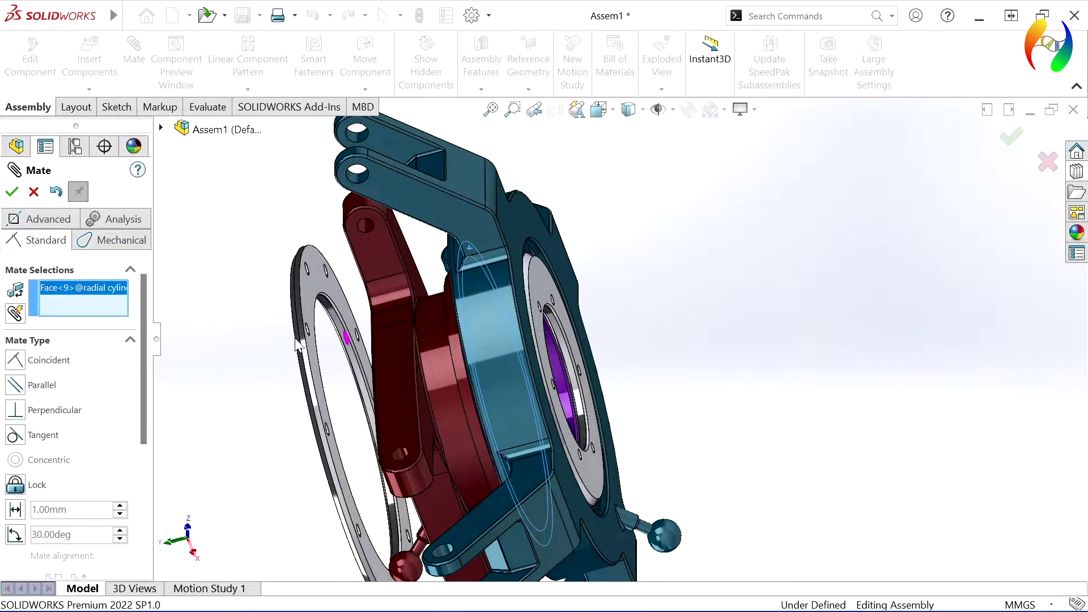
click(321, 293)
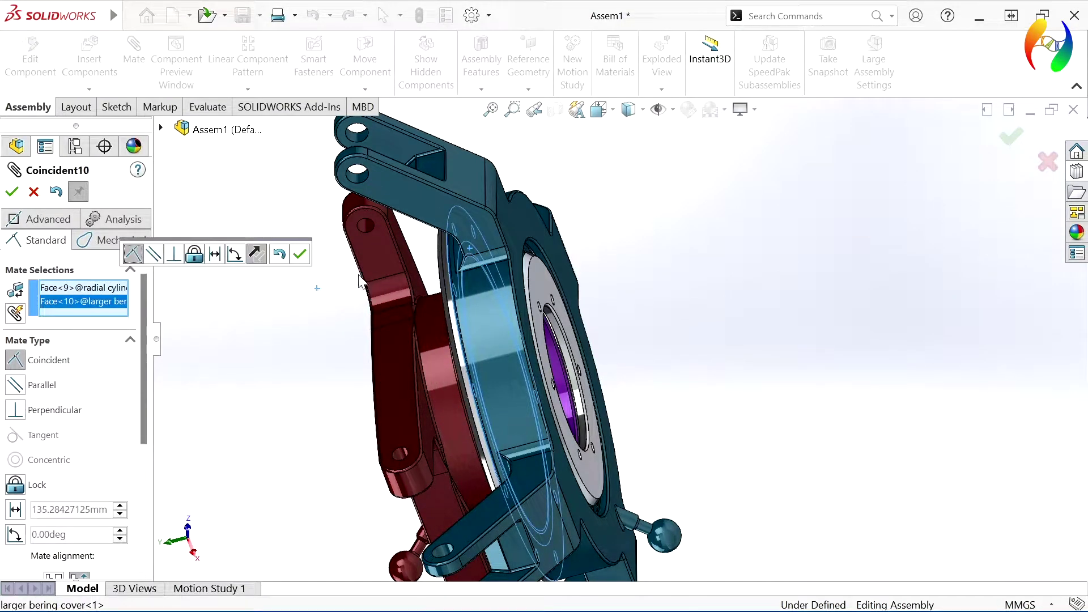
click(299, 254)
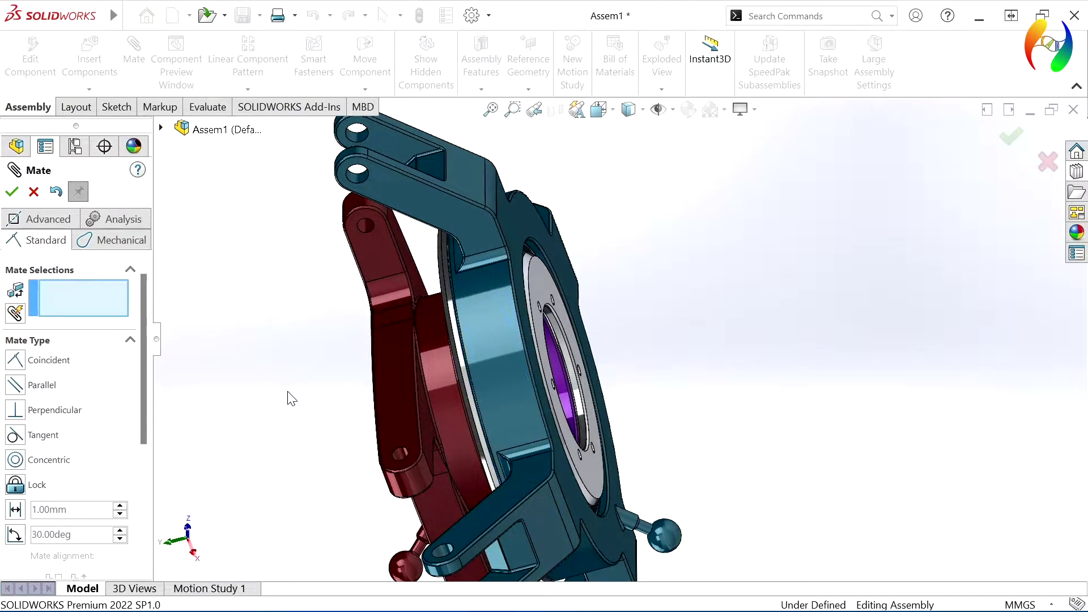
Orbit the assembly and drag the blue base to check its remaining free rotation
mouse_move(287, 396)
middle_down()
mouse_move(296, 381)
mouse_move(286, 373)
mouse_move(228, 373)
mouse_move(427, 379)
middle_up()
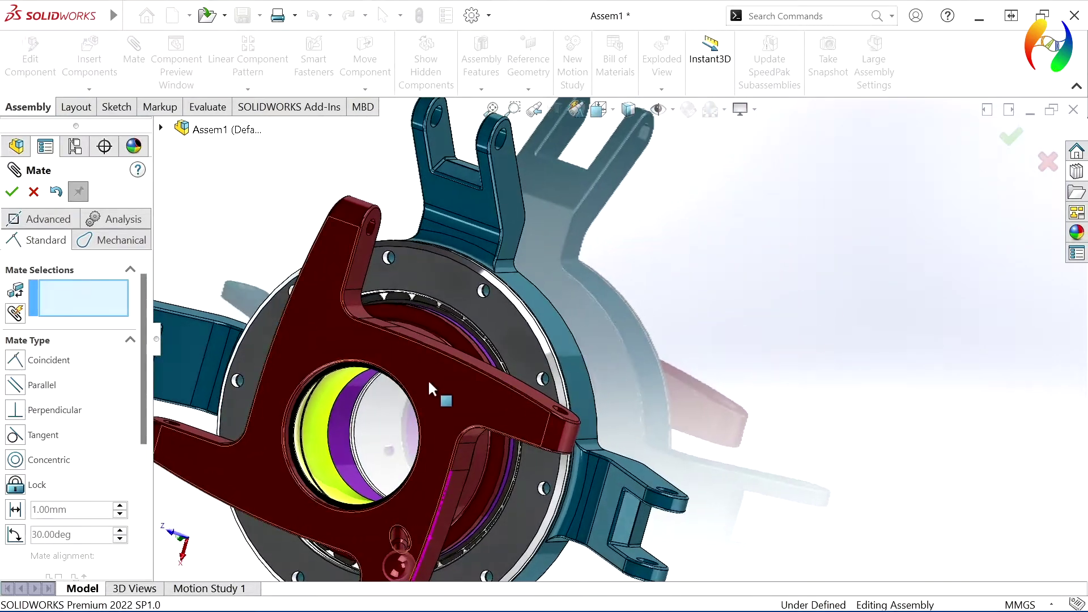
scroll(436, 397, up, 5)
key(f)
mouse_move(619, 471)
middle_down()
mouse_move(620, 399)
mouse_move(638, 367)
middle_up()
mouse_move(680, 520)
middle_down()
mouse_move(777, 347)
mouse_move(827, 357)
mouse_move(840, 401)
mouse_move(706, 384)
mouse_move(515, 461)
mouse_move(446, 468)
mouse_move(450, 481)
middle_up()
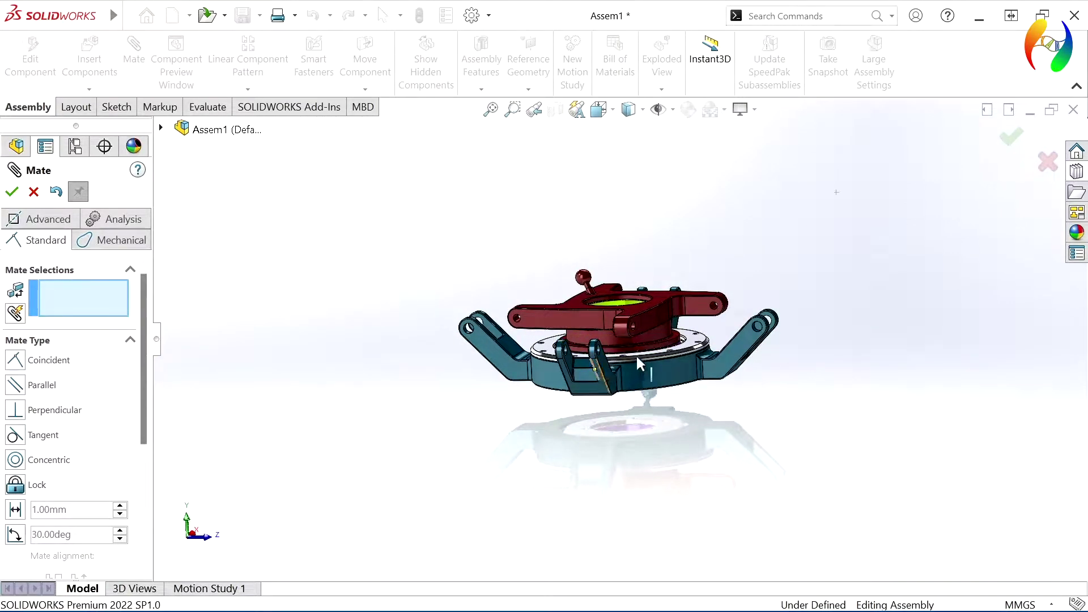
mouse_move(637, 357)
mouse_down()
mouse_move(856, 330)
mouse_move(569, 406)
mouse_move(359, 432)
mouse_move(291, 427)
mouse_move(724, 397)
mouse_up()
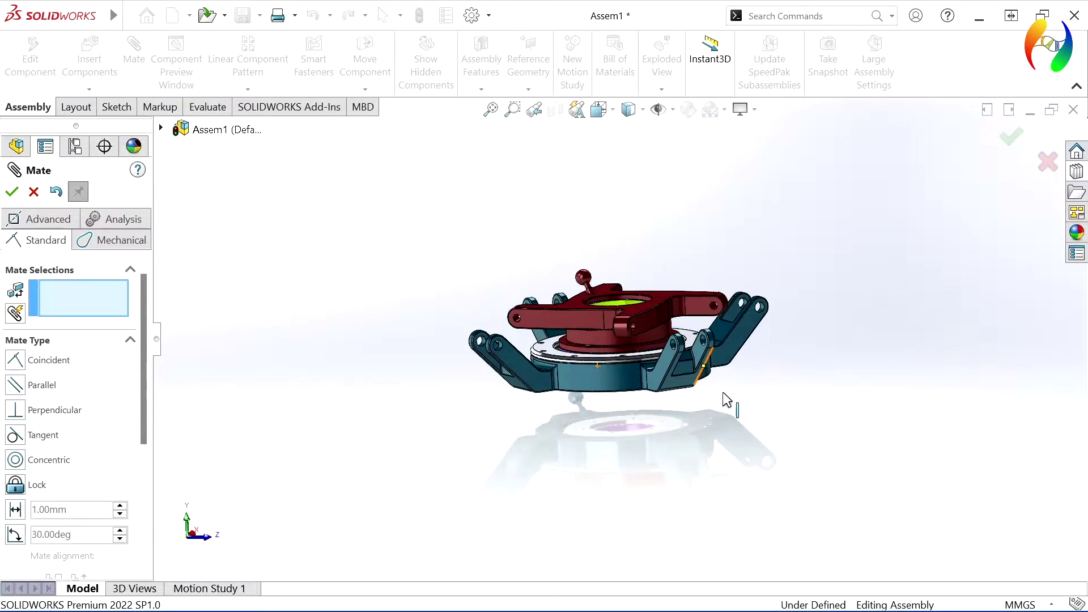
middle_drag(647, 486, 644, 252)
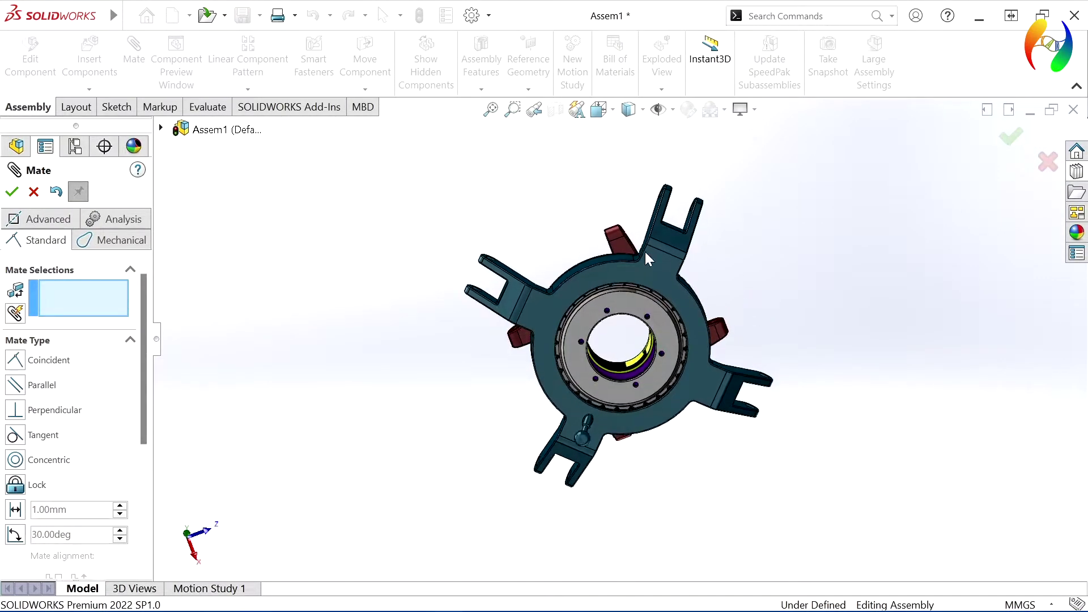
Close the Mate tool and spin the larger bearing cover to reposition its bolt holes
click(33, 192)
scroll(610, 479, up, 2)
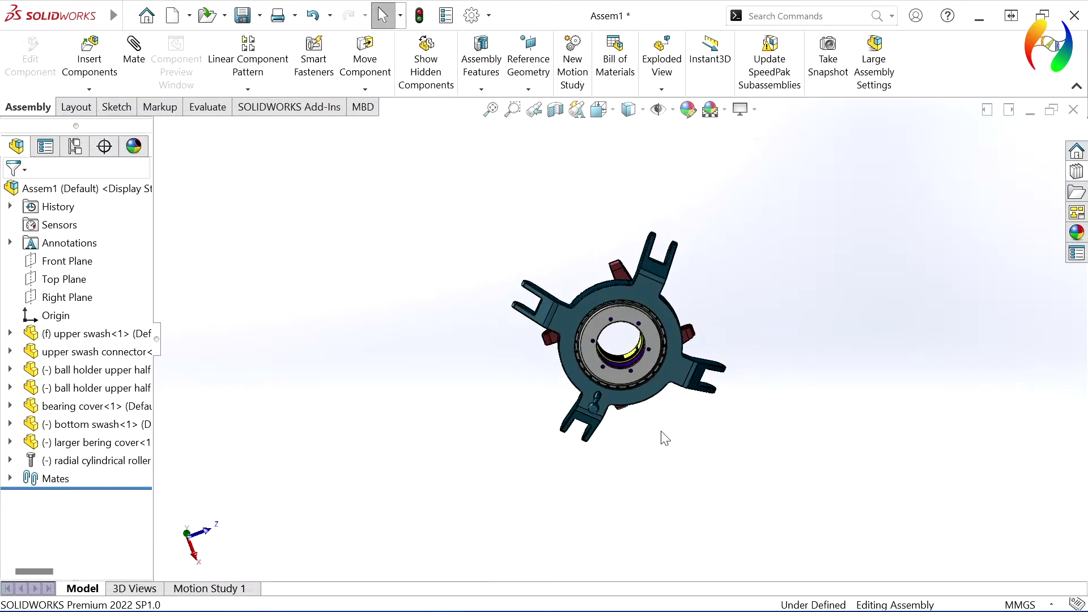
mouse_move(662, 437)
middle_down()
mouse_move(590, 503)
mouse_move(562, 508)
middle_up()
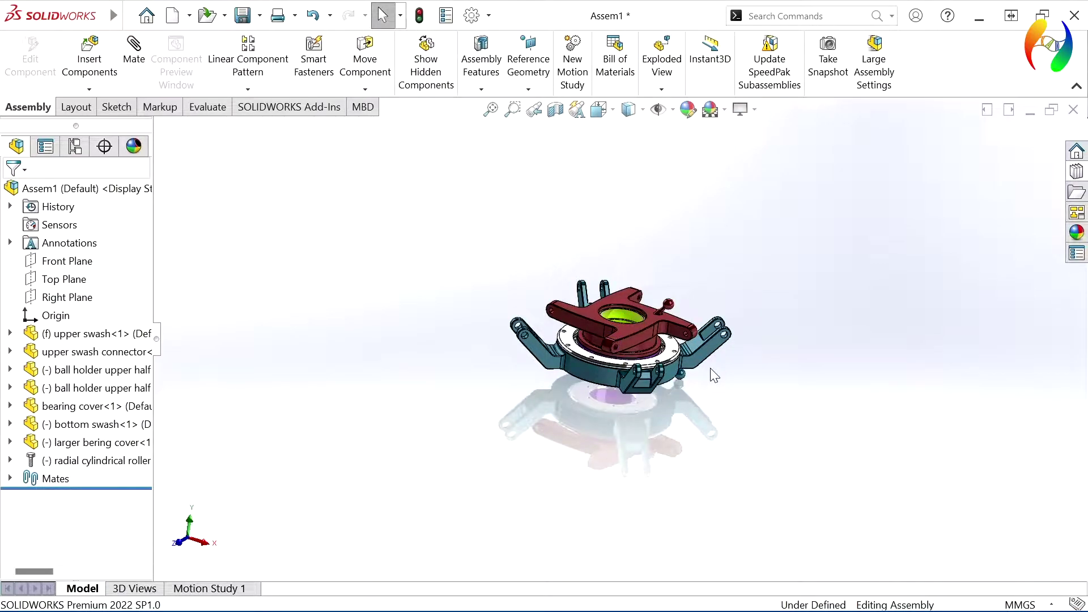
scroll(626, 334, down, 6)
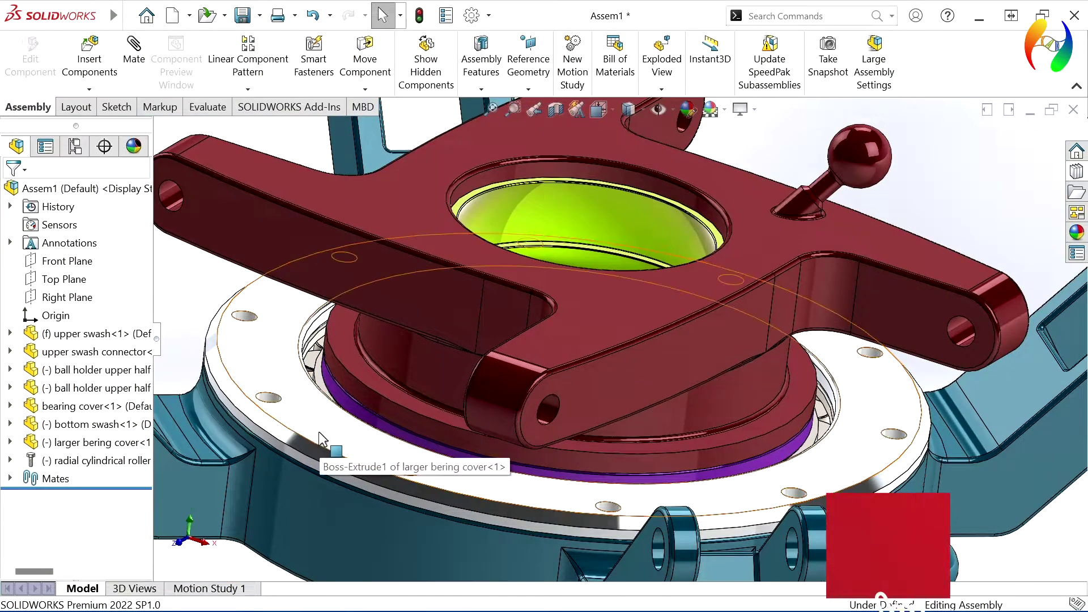
scroll(318, 429, down, 5)
middle_drag(319, 522, 346, 507)
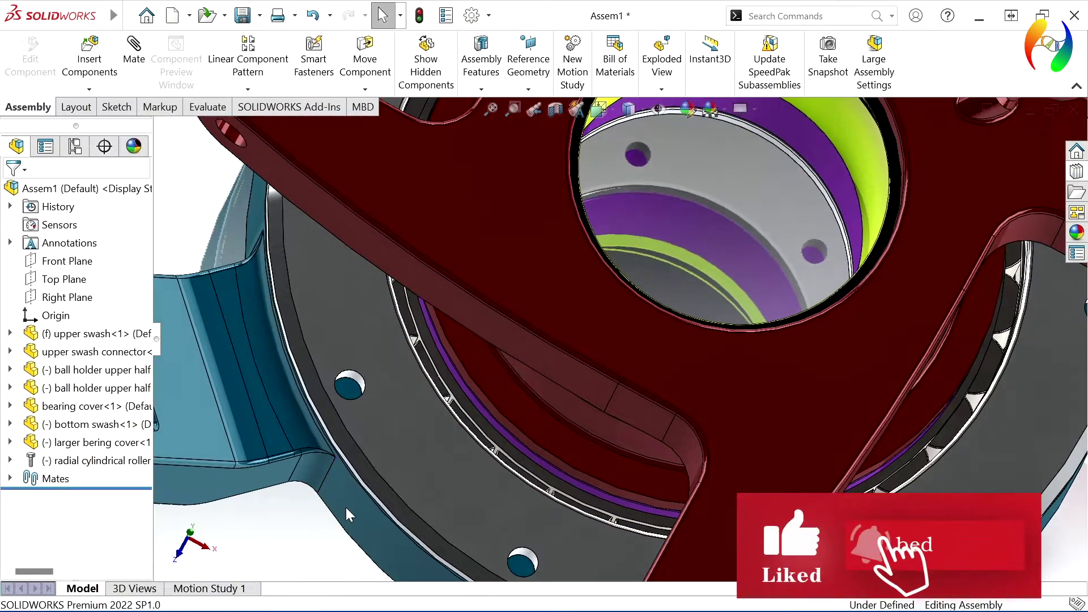
drag(460, 523, 532, 522)
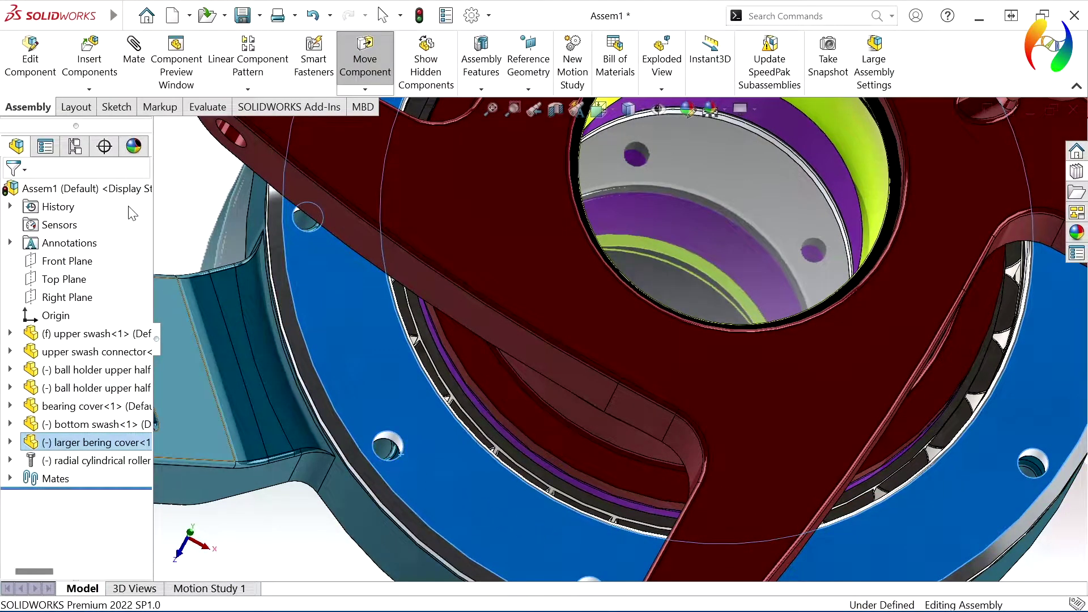
Exit Move Component and clear the stale face from the new mate selection
key(Escape)
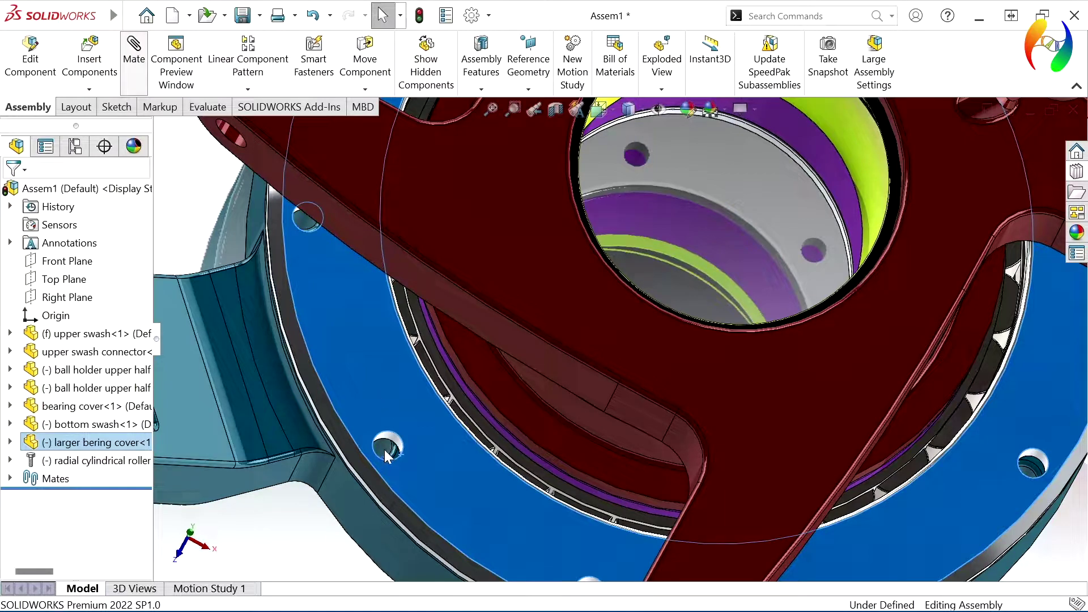
click(385, 450)
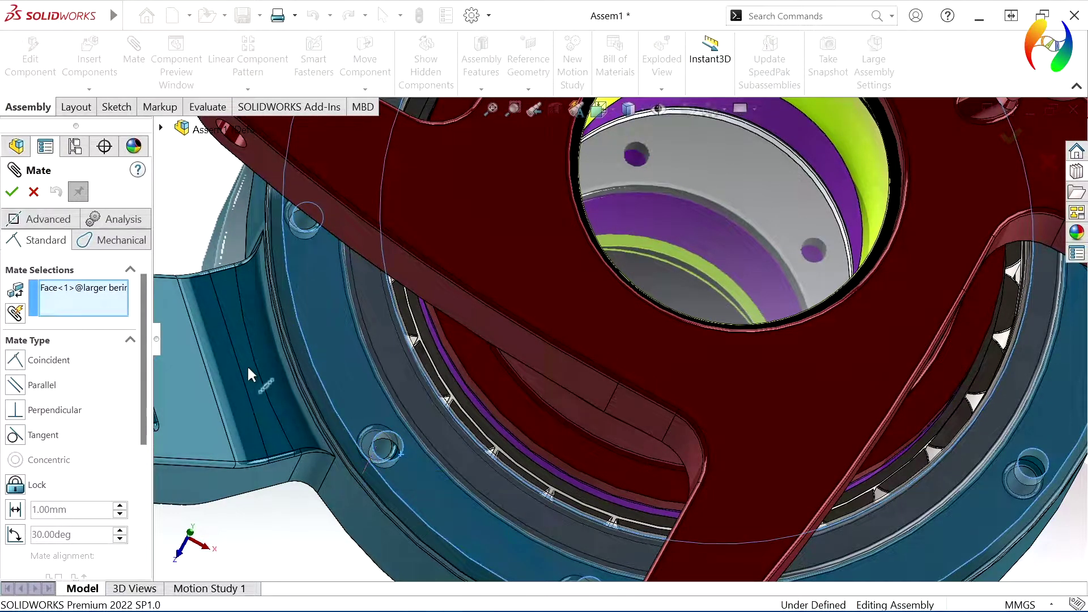
right_click(82, 287)
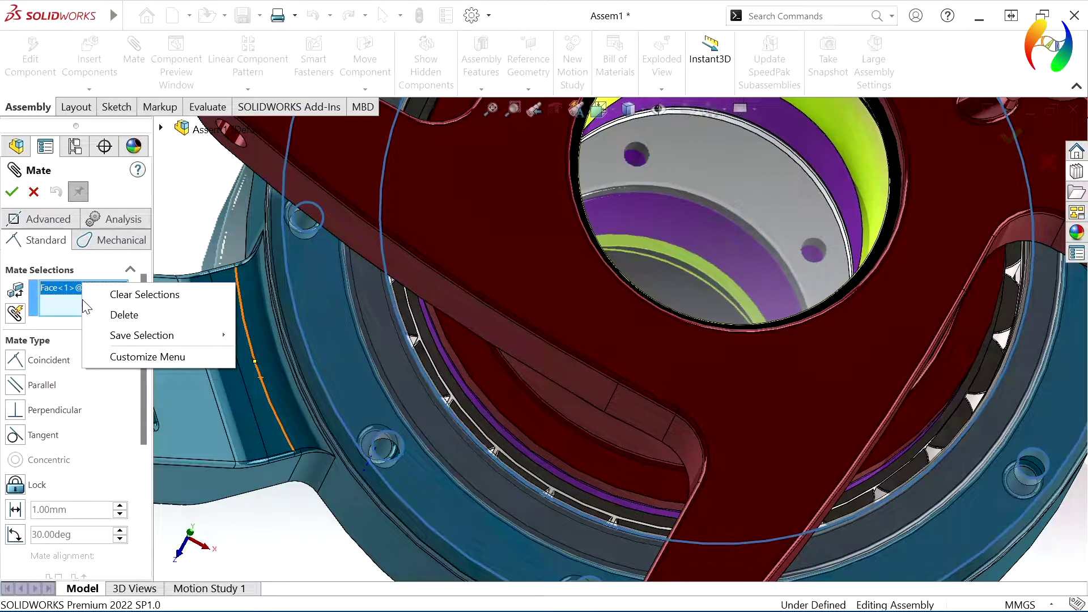
click(119, 293)
Make a bearing cover hole concentric with a bottom swash hole, then close the Mate tool
click(393, 444)
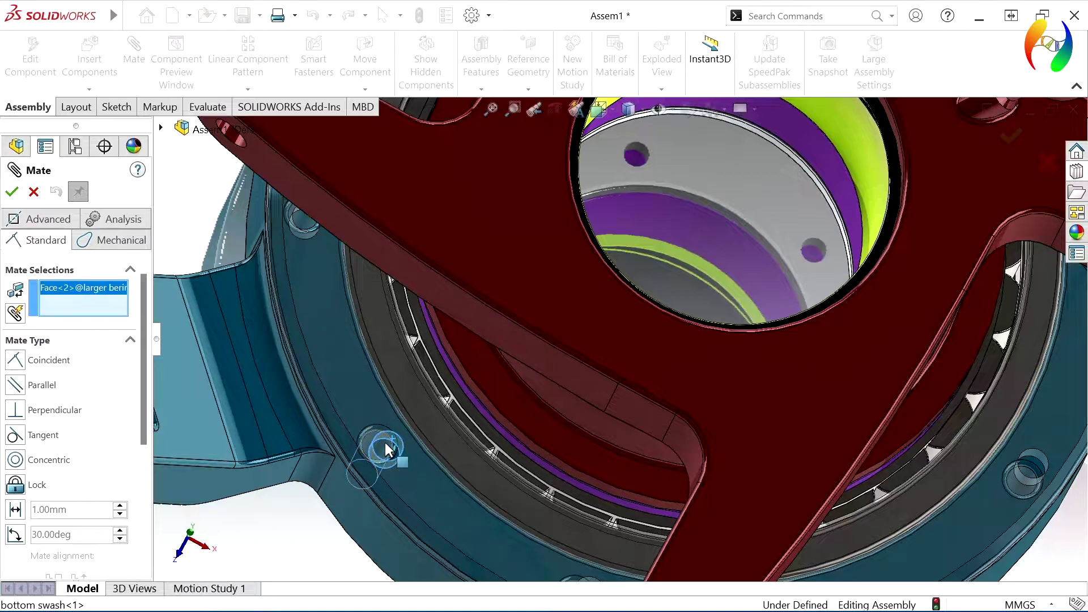
click(386, 445)
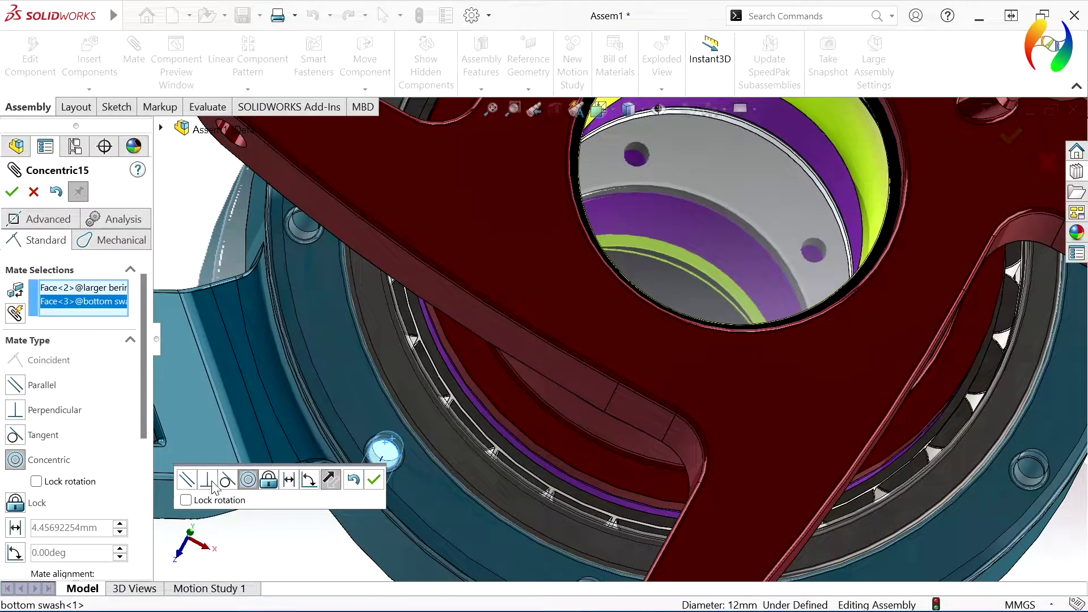
click(375, 480)
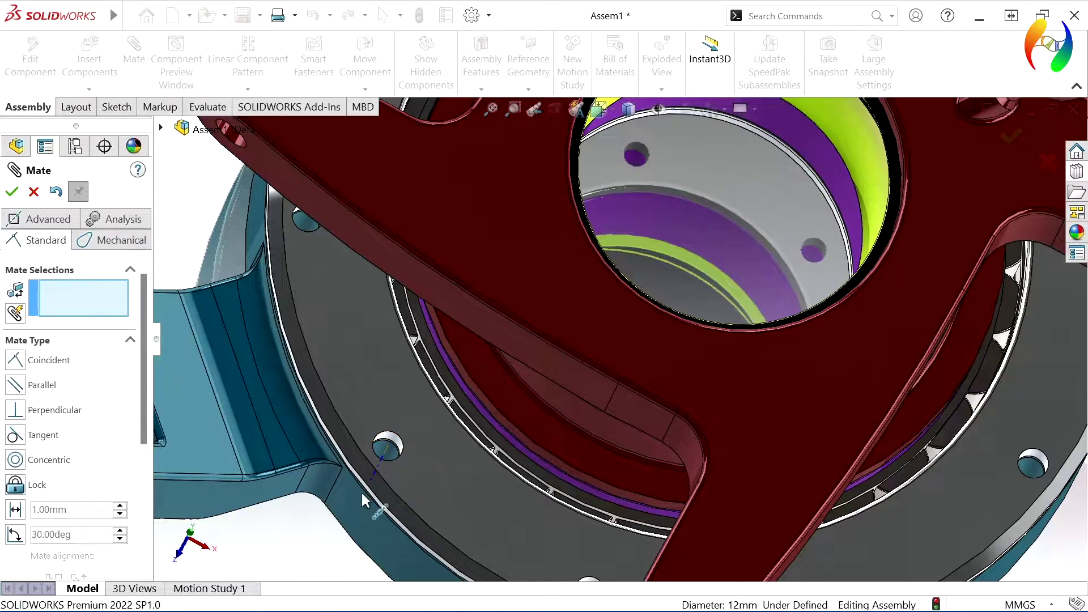
scroll(408, 465, up, 3)
middle_drag(376, 482, 398, 341)
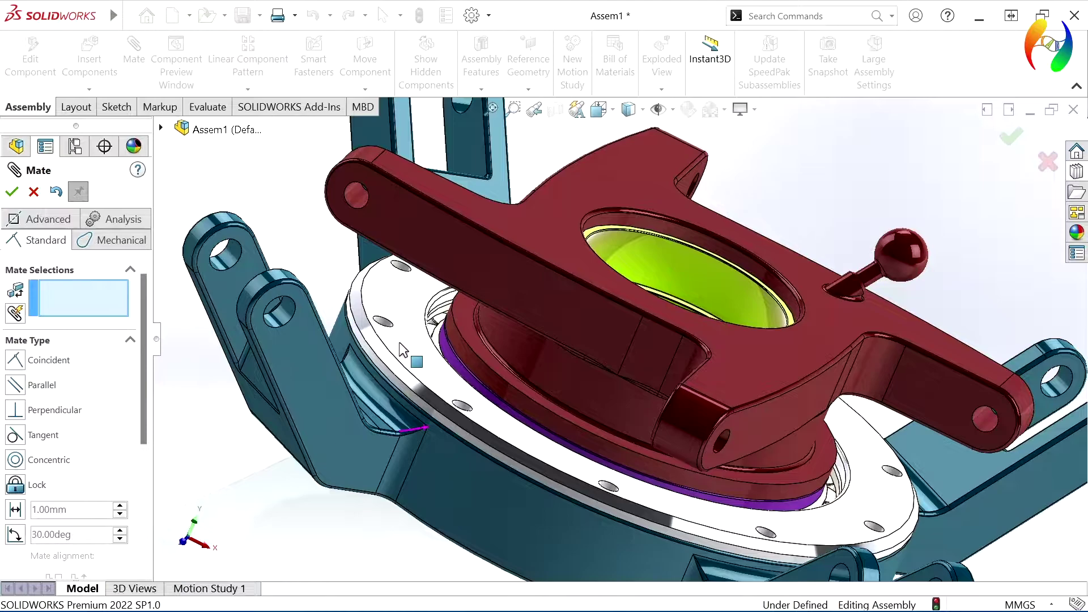
scroll(499, 433, down, 2)
scroll(501, 435, down, 3)
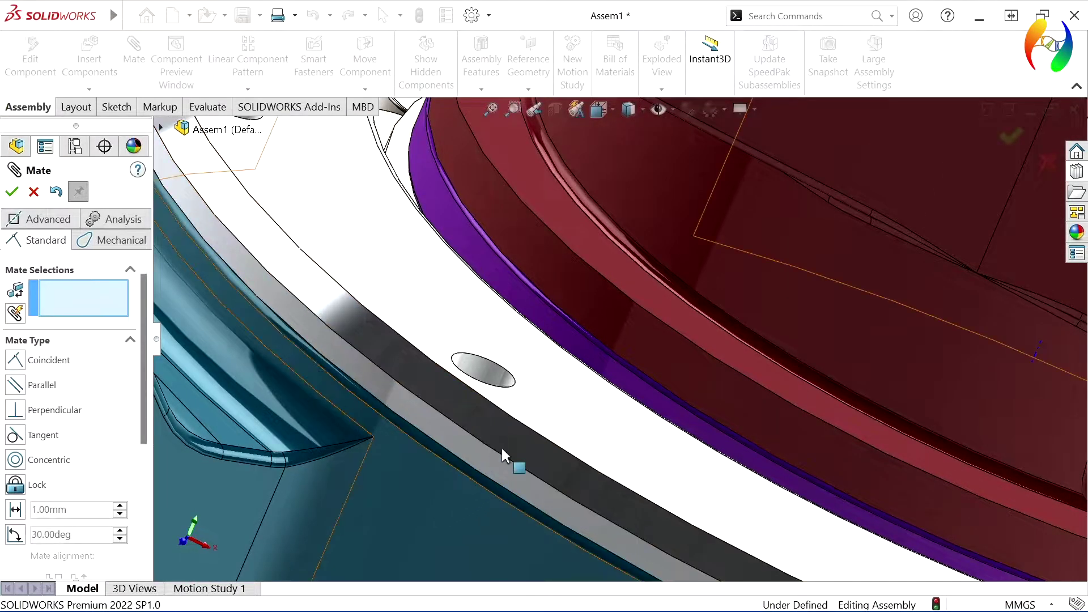
scroll(508, 461, up, 3)
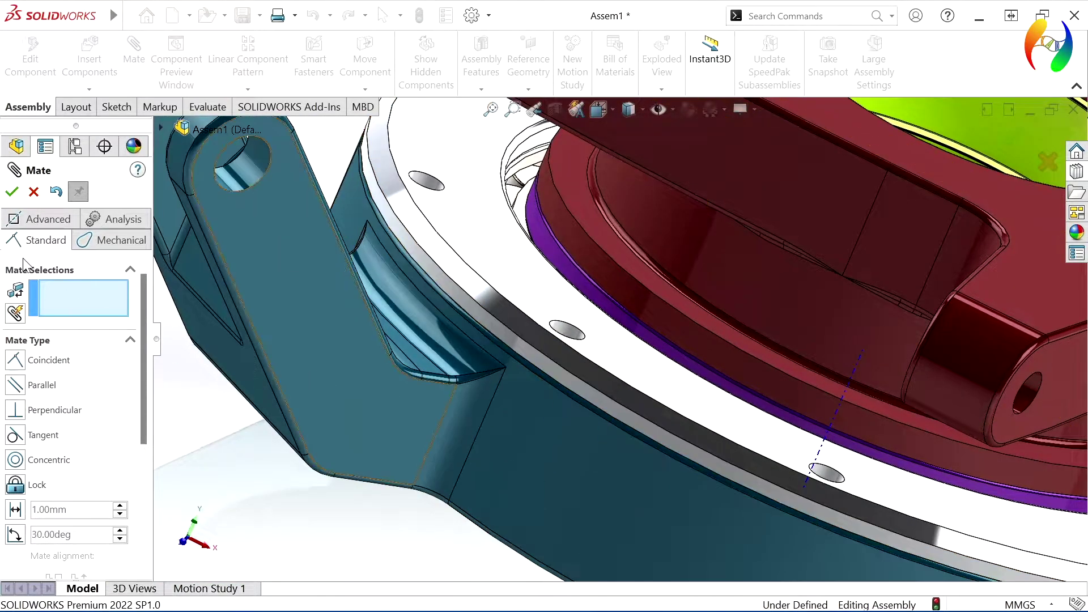
click(34, 193)
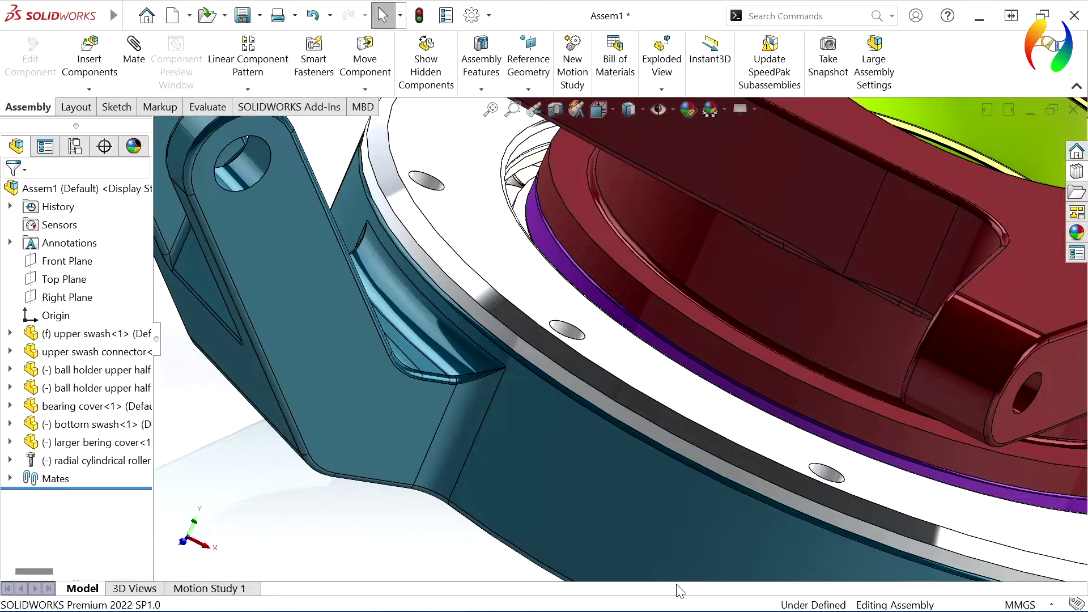
Drag a Toolbox ISO 4762 hex socket head screw into a flange hole
click(1076, 170)
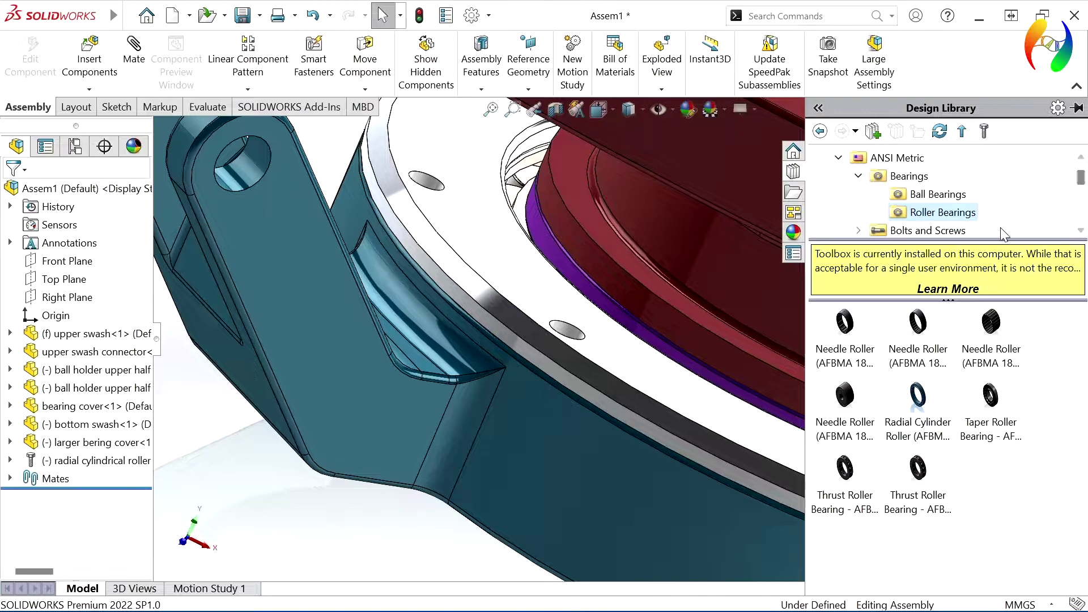
click(819, 132)
click(820, 131)
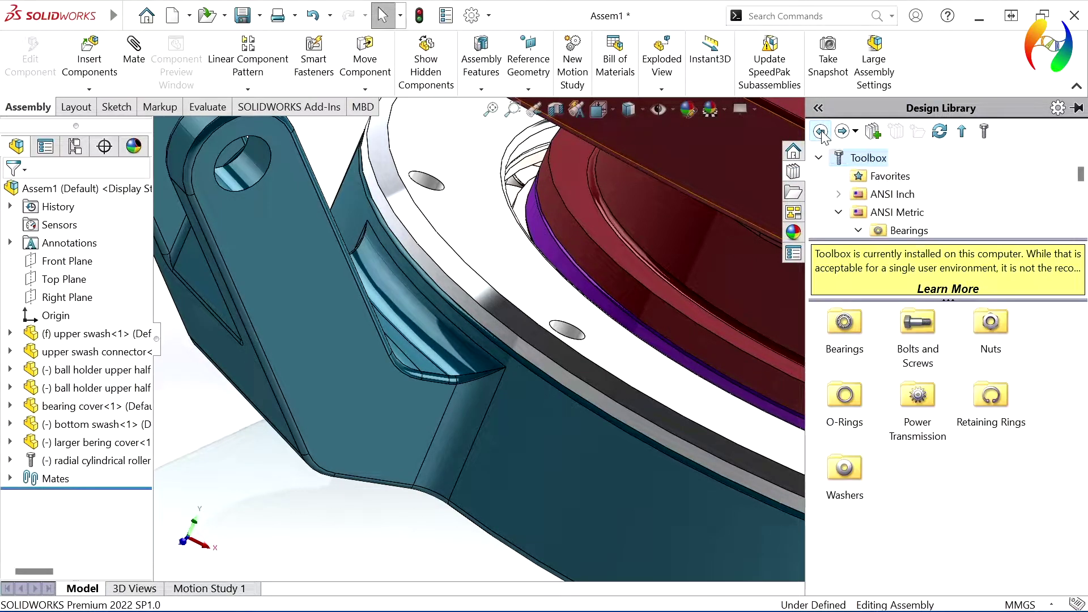
double_click(844, 546)
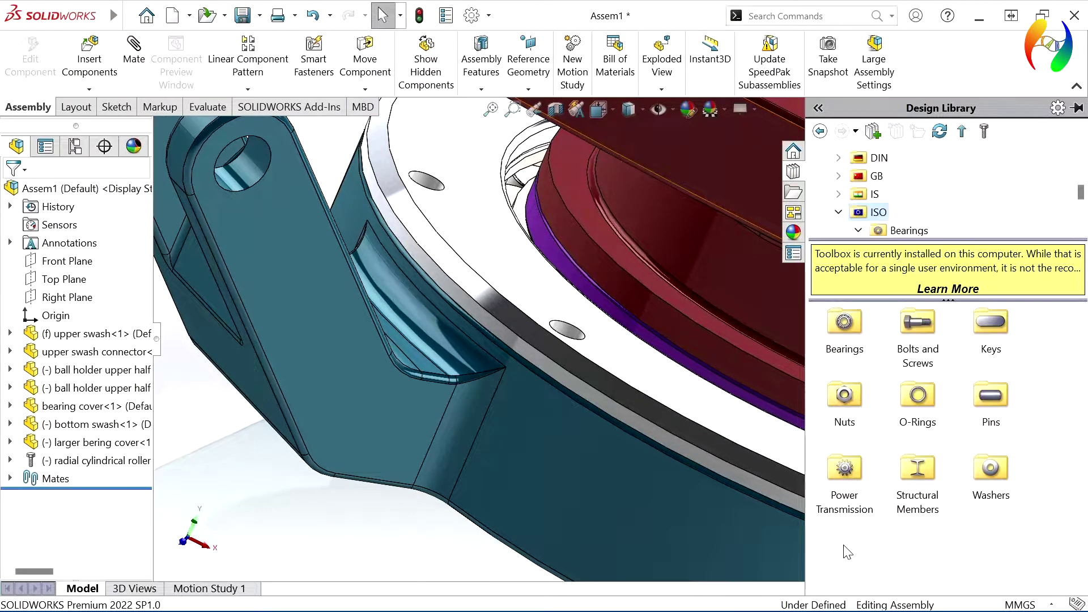
double_click(917, 322)
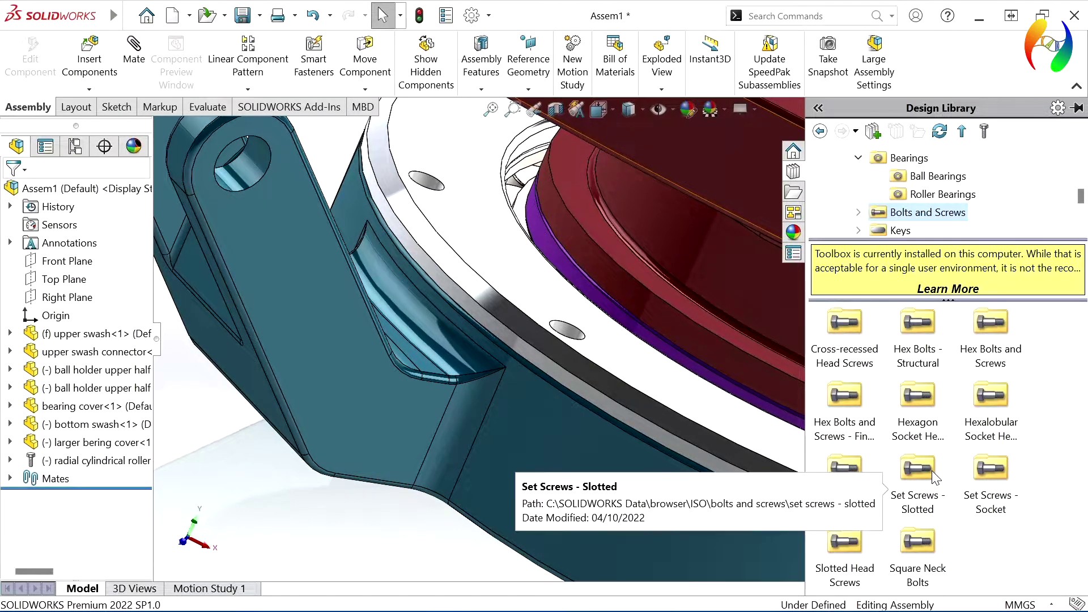
double_click(919, 404)
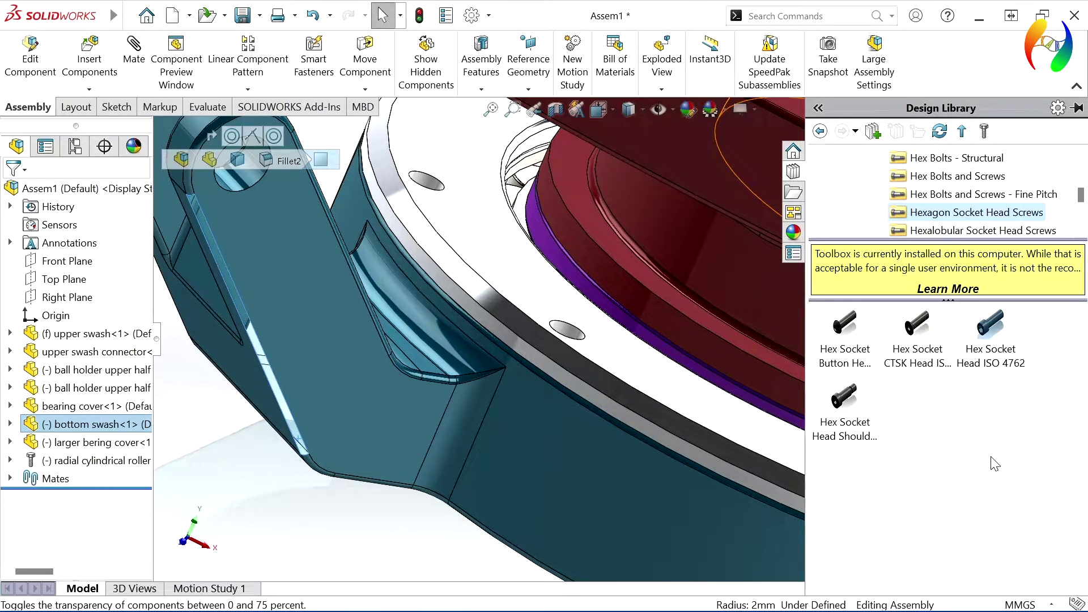
click(998, 322)
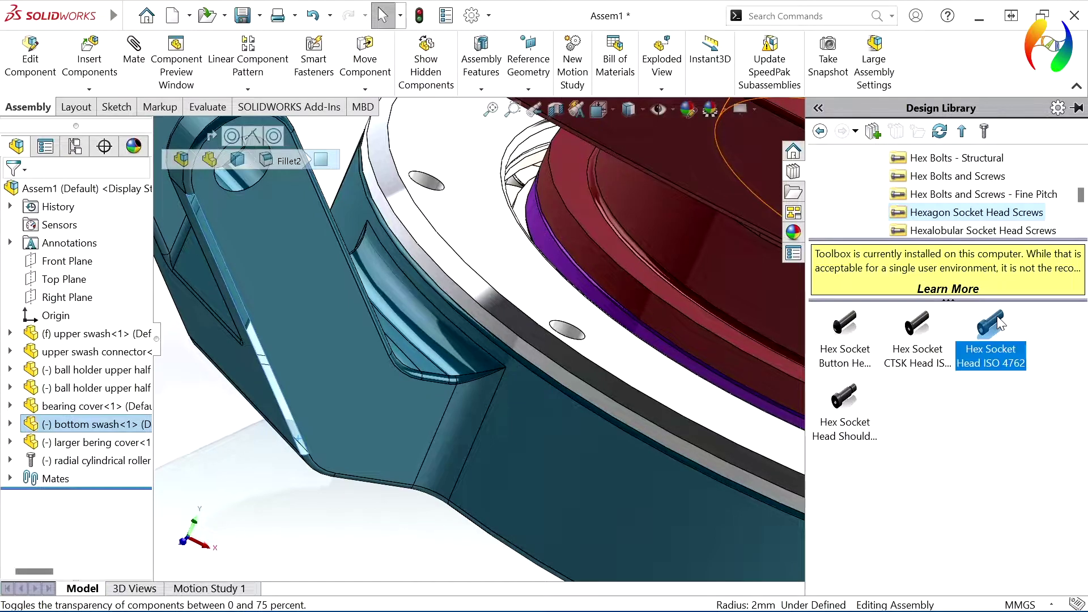
drag(998, 323, 576, 343)
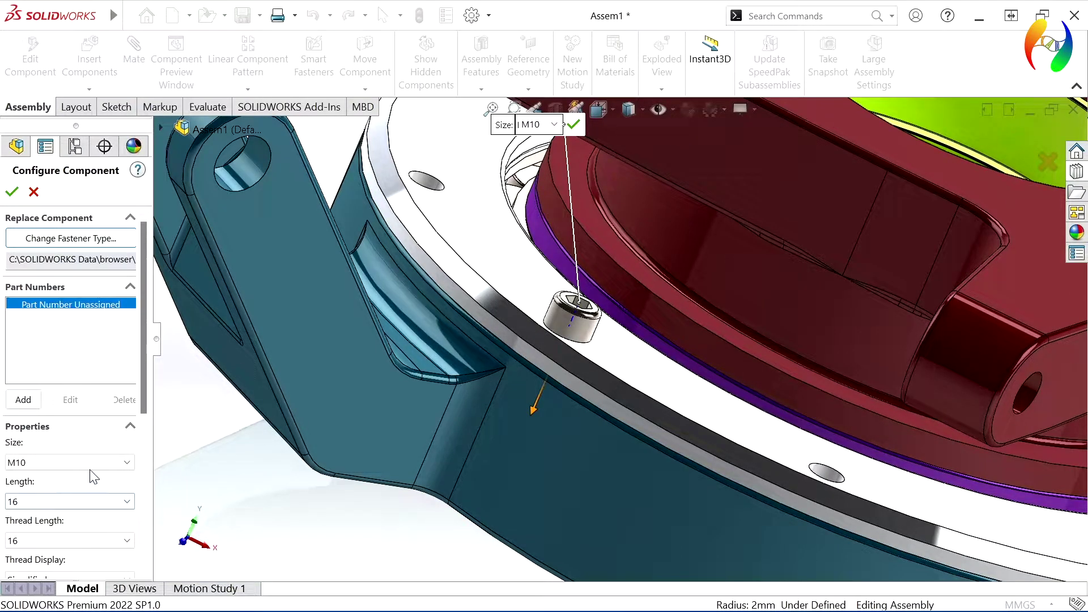
Set the screw to M12 with 50 mm length and 50 mm thread length
click(126, 461)
click(59, 340)
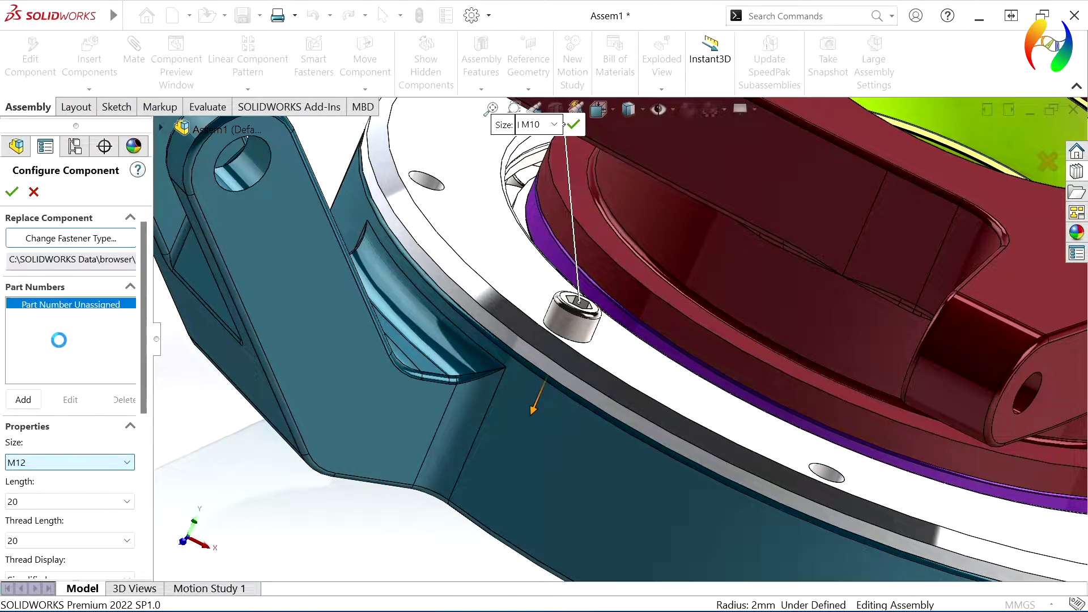
click(126, 501)
click(37, 379)
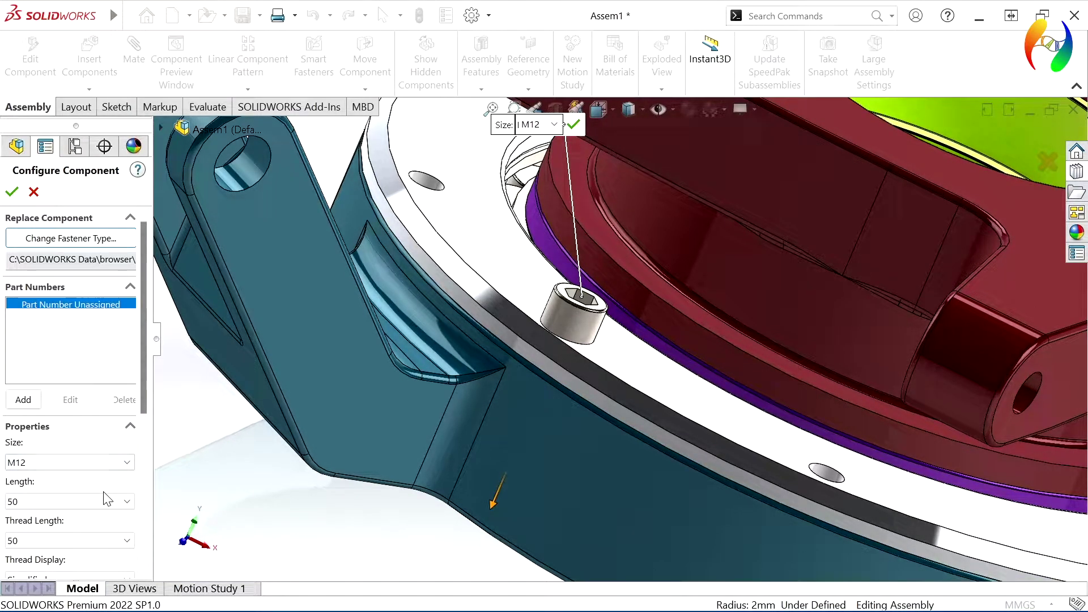
click(126, 540)
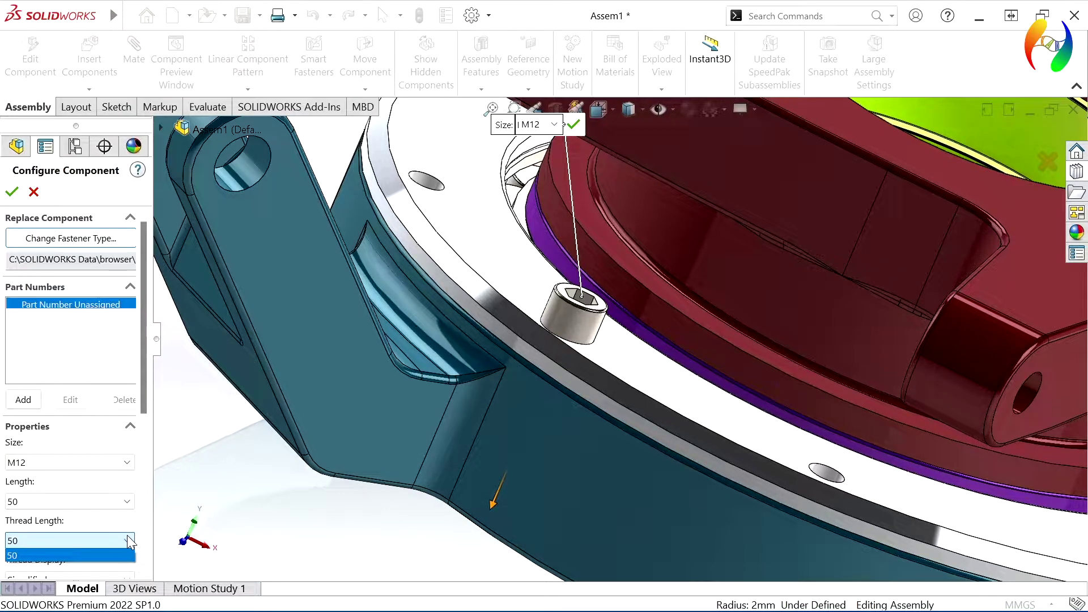
click(129, 541)
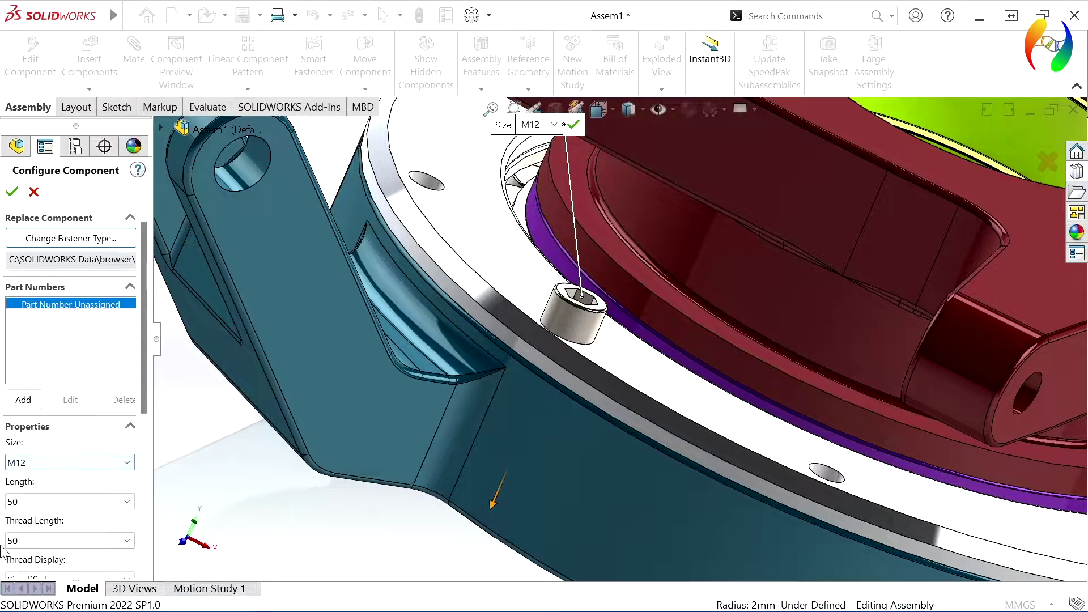
Confirm the M12 screw's size and length and drop copies into three flange holes
click(12, 192)
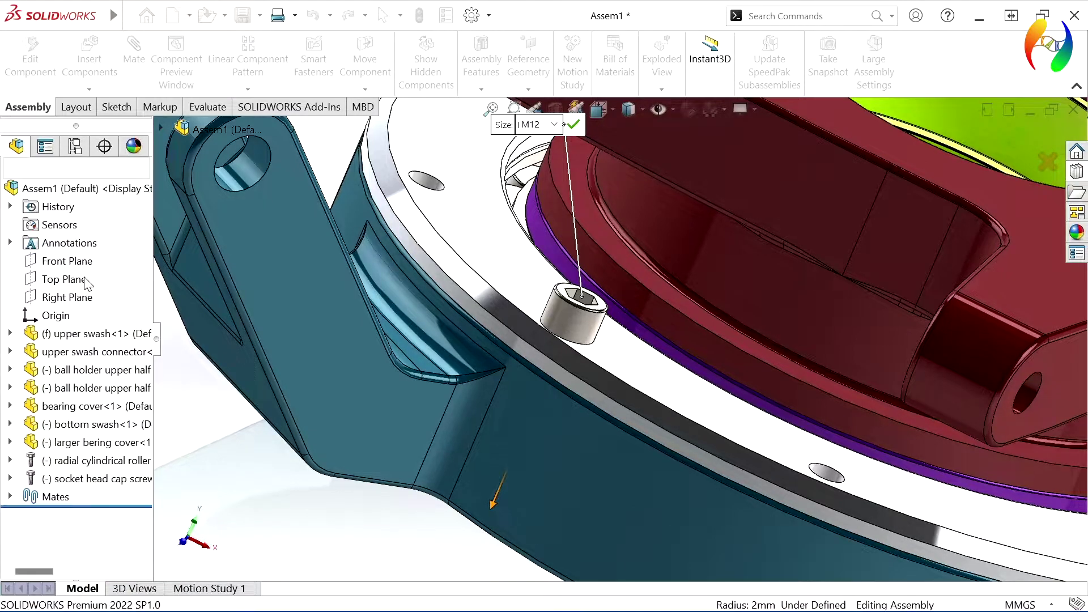
click(534, 332)
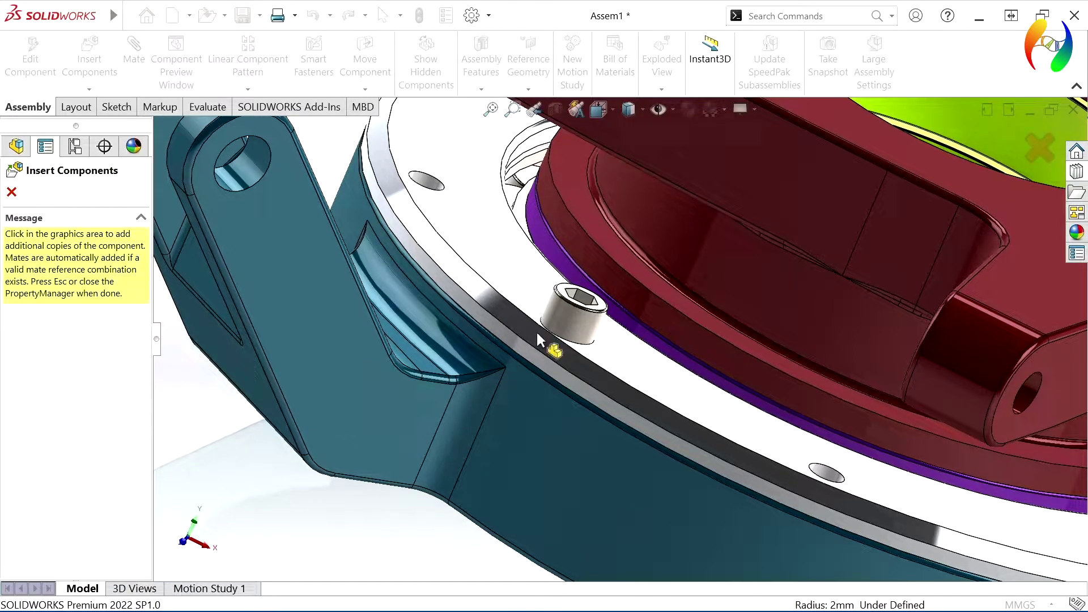
click(850, 488)
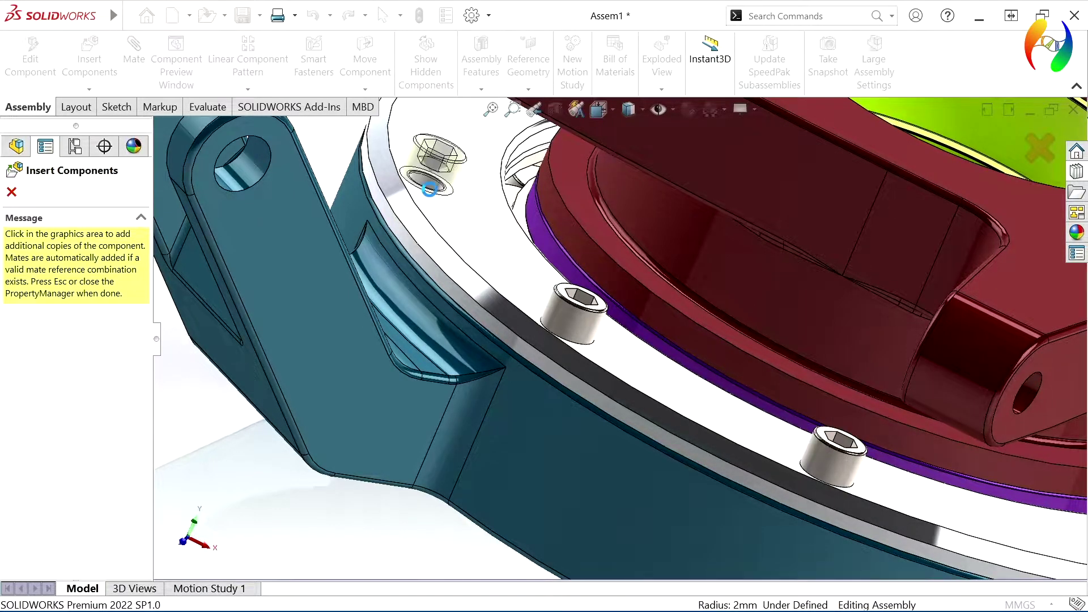
click(443, 193)
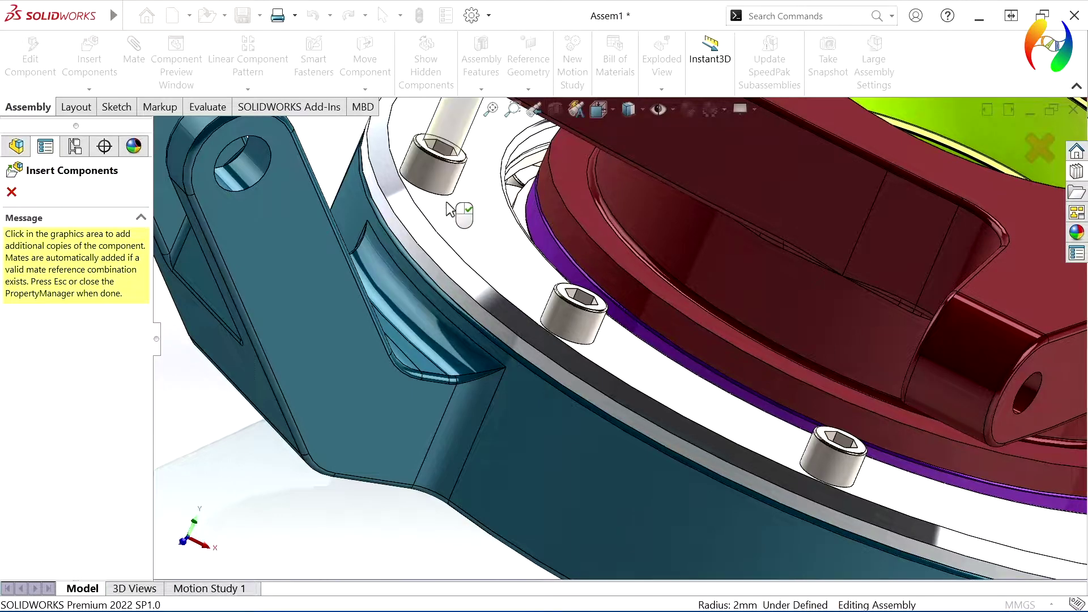
Fit the assembly in view and fill the next, lower and left flange holes with screws
key(f)
scroll(679, 387, up, 2)
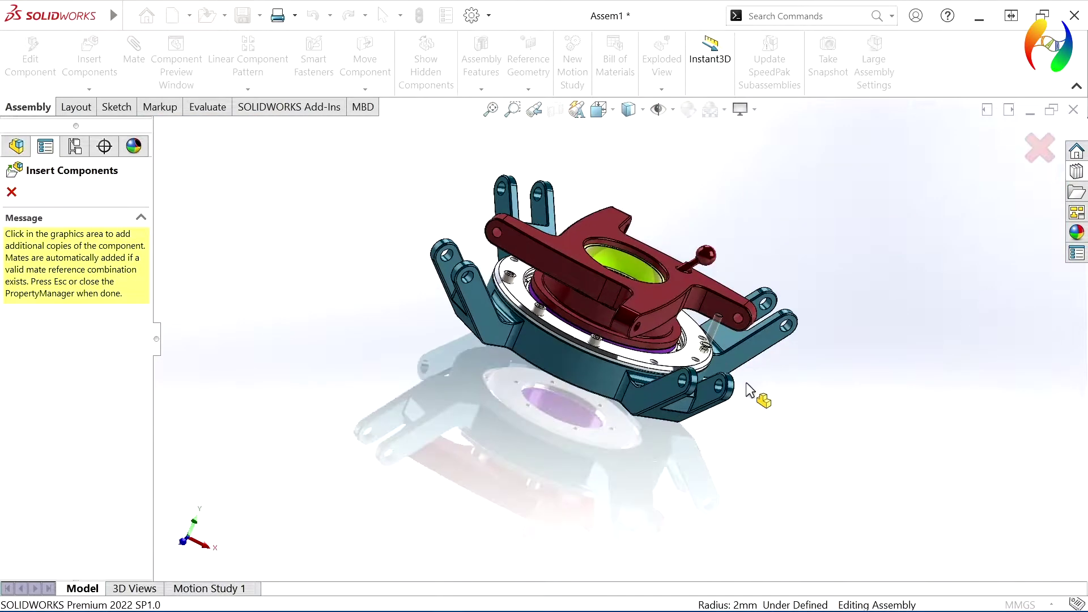
scroll(723, 352, up, 3)
scroll(723, 352, down, 3)
scroll(602, 334, down, 5)
scroll(602, 333, down, 3)
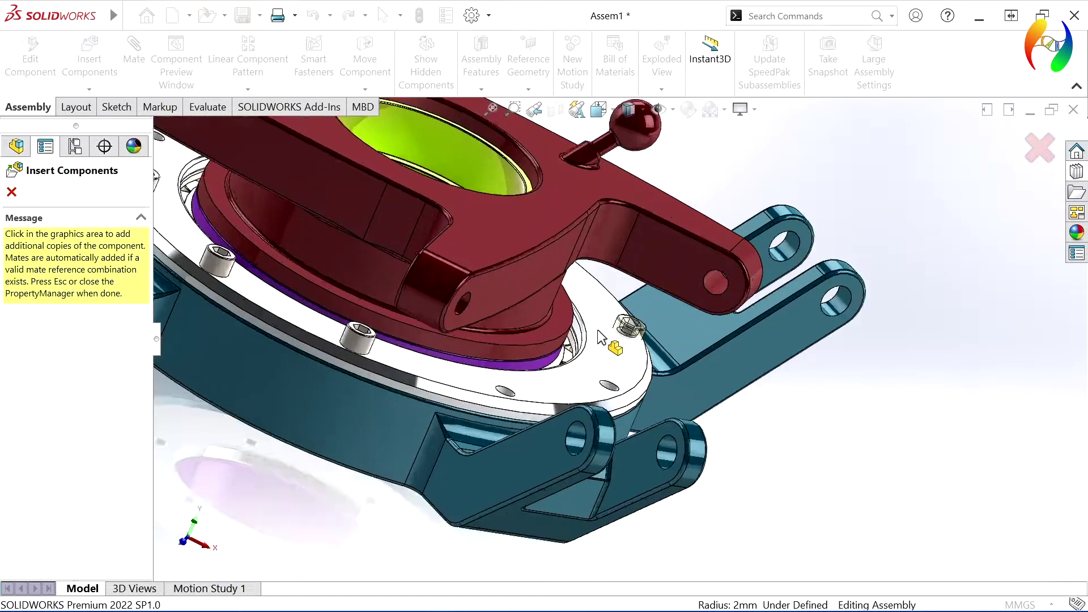
scroll(602, 333, down, 2)
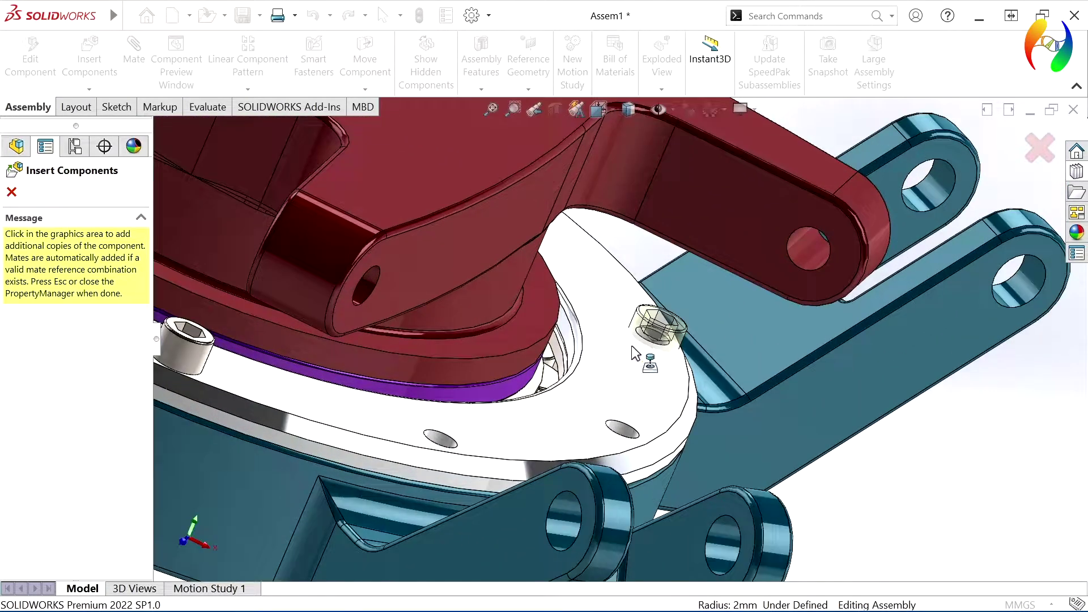
click(671, 344)
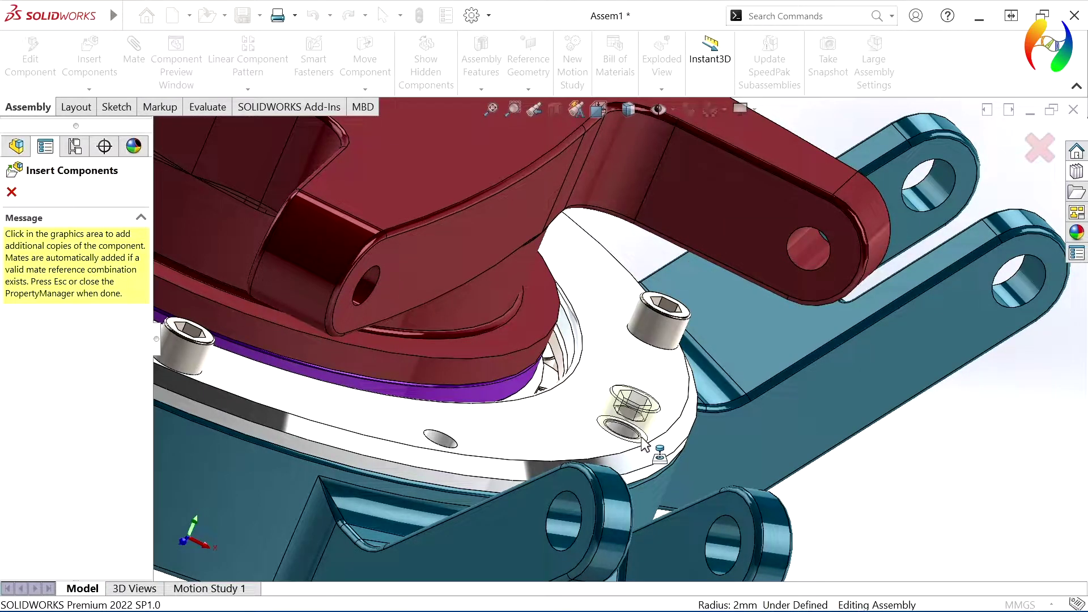
click(644, 445)
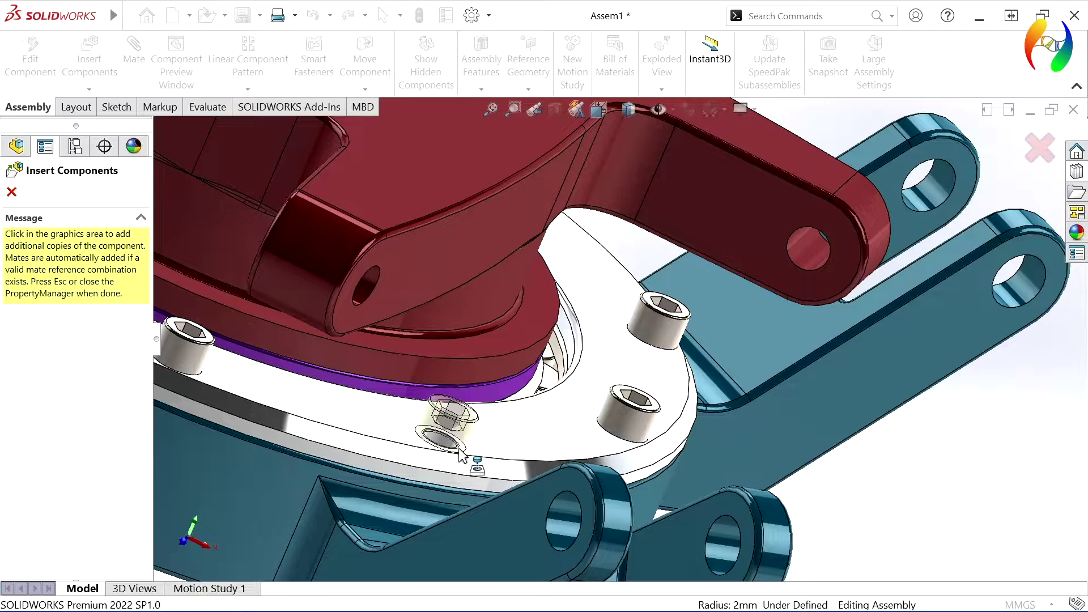
click(469, 453)
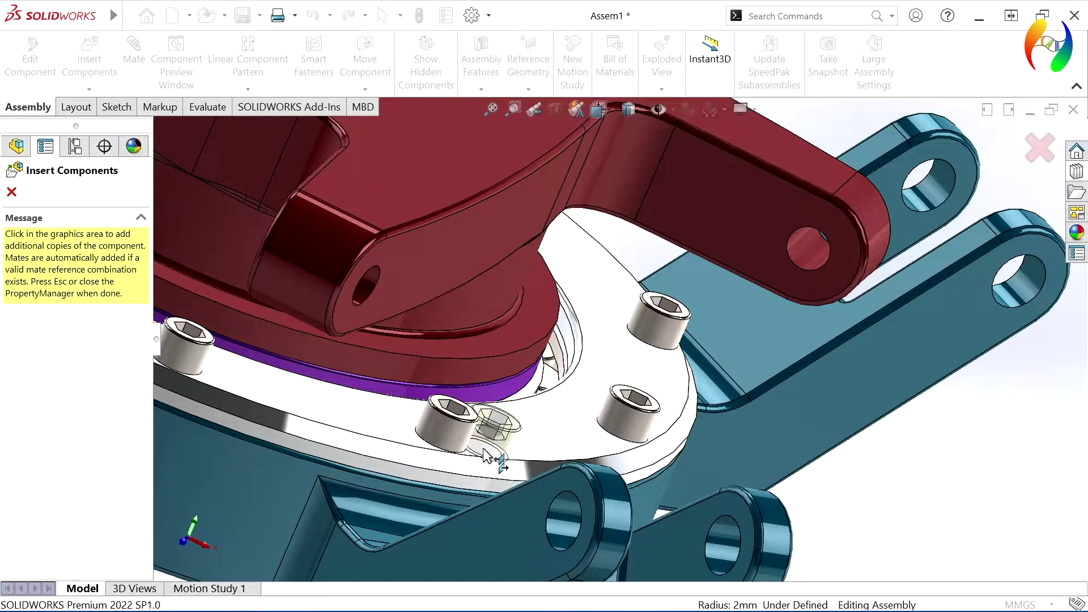
Orbit to the remaining flange holes and place two more screw copies
scroll(480, 451, up, 5)
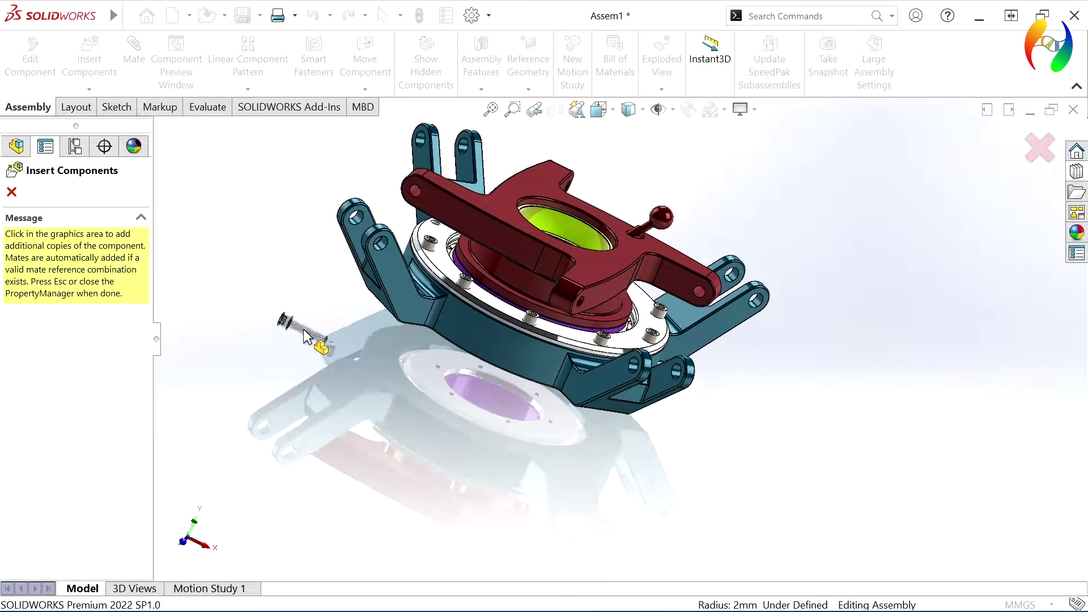
mouse_move(287, 316)
middle_down()
mouse_move(364, 369)
mouse_move(354, 422)
mouse_move(351, 362)
middle_up()
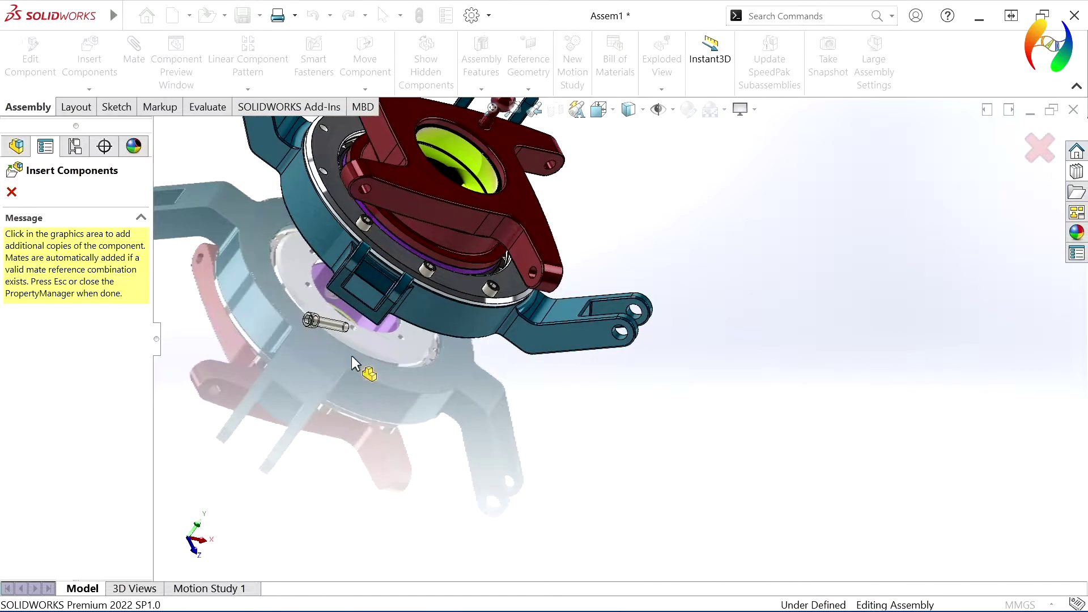
scroll(339, 182, down, 5)
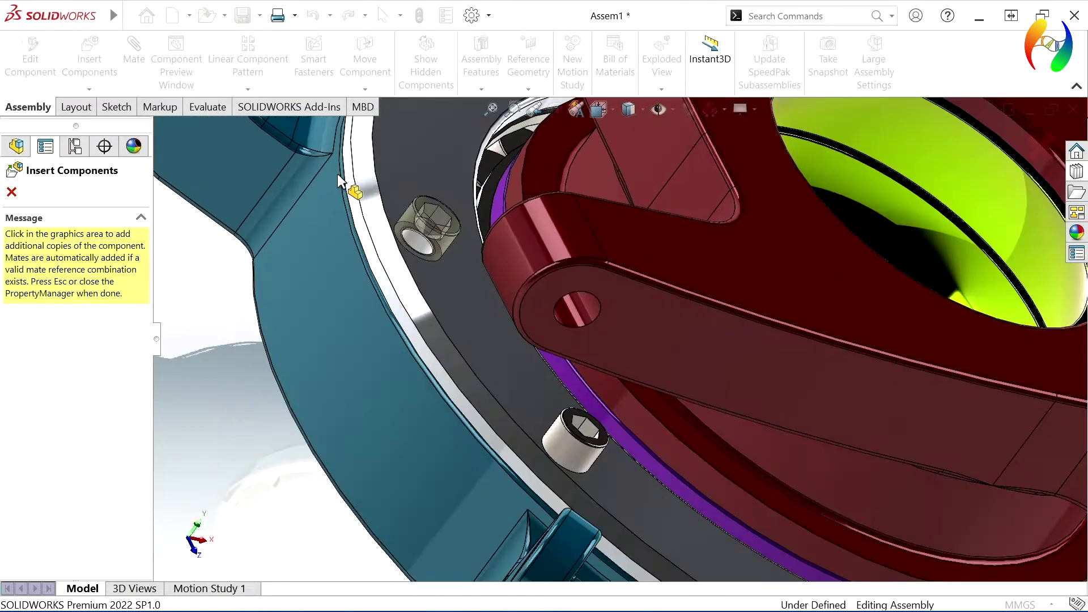
click(435, 254)
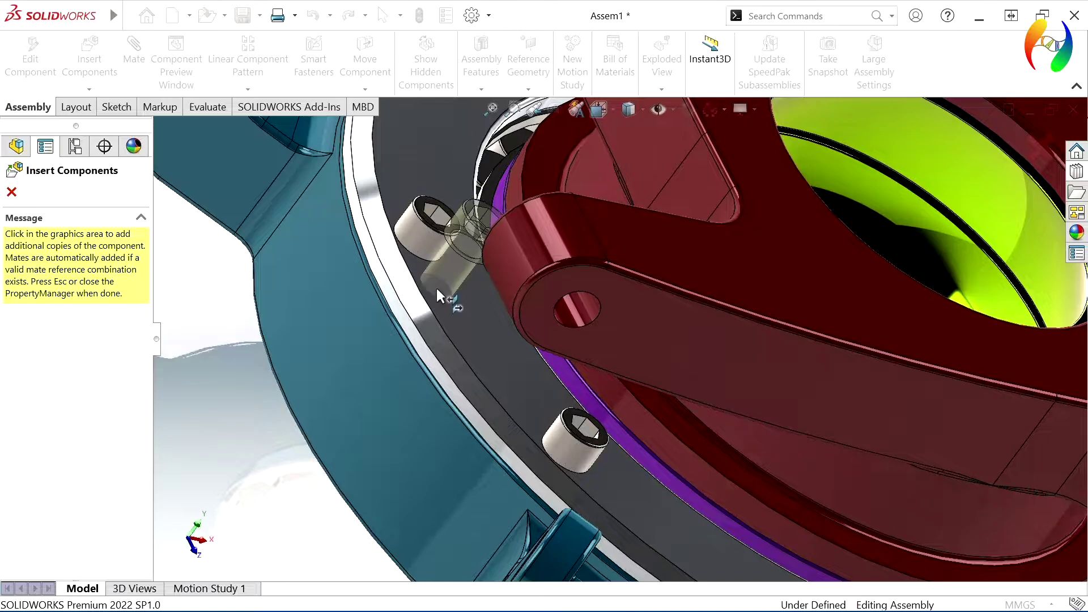
scroll(437, 289, up, 5)
scroll(535, 236, down, 3)
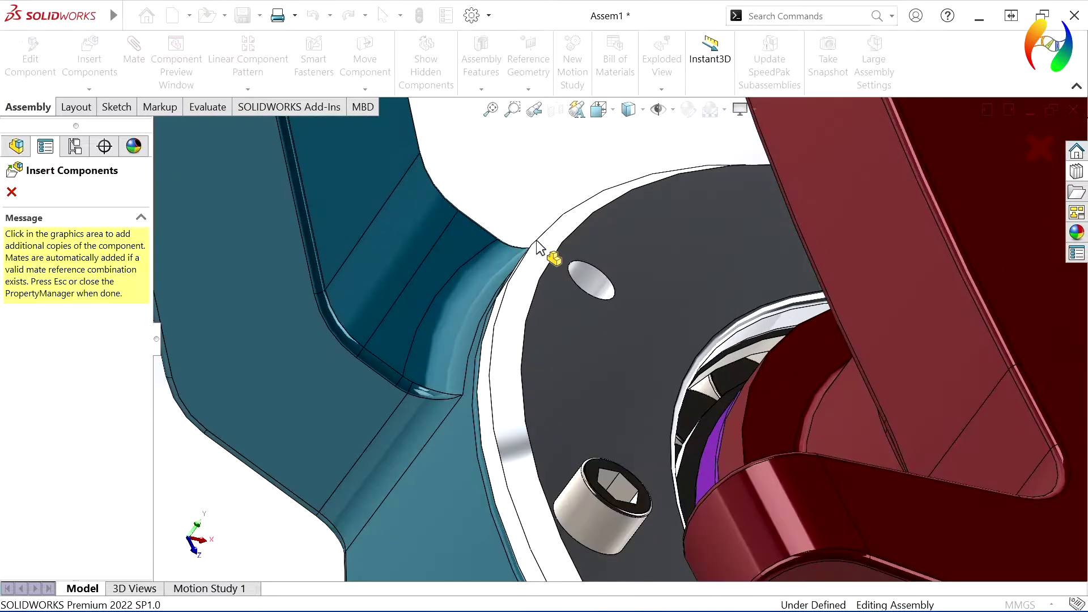
scroll(550, 249, down, 3)
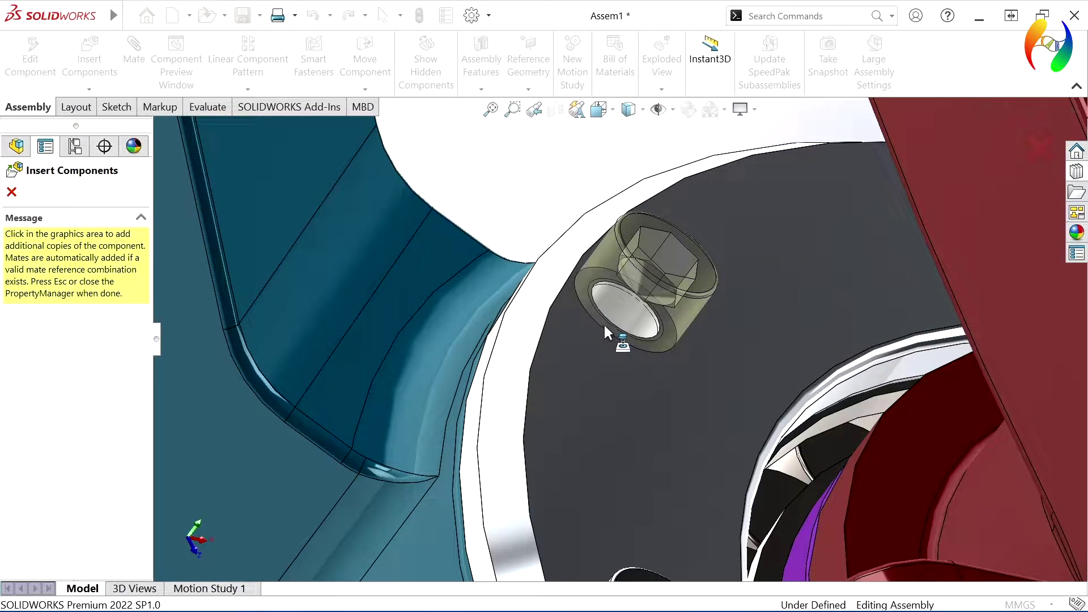
click(605, 326)
Place screws in the last two empty flange holes viewed from above, then finish inserting
scroll(613, 397, up, 3)
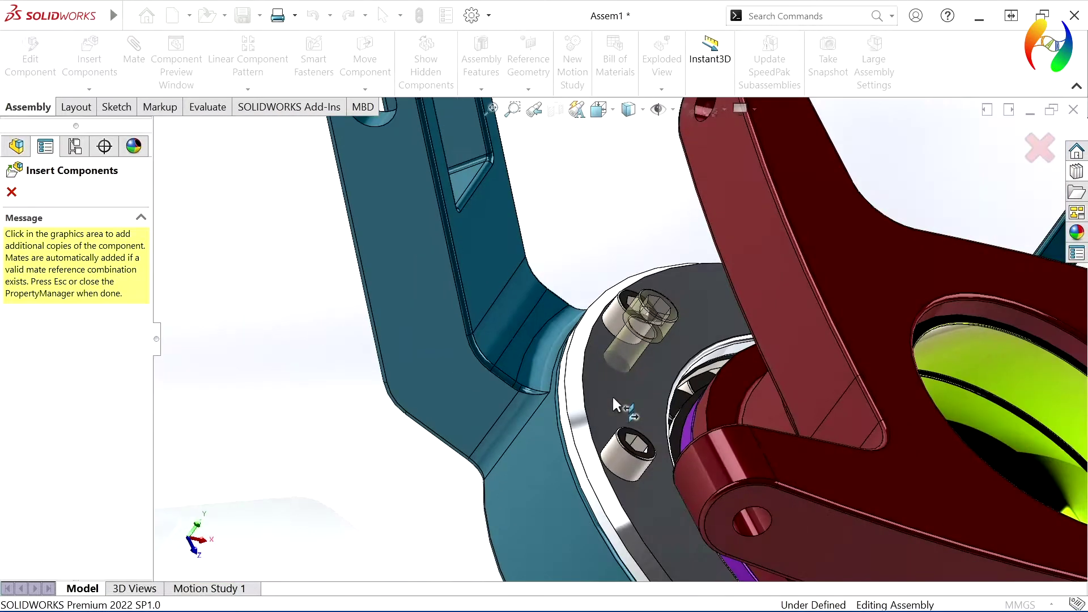
scroll(613, 398, up, 3)
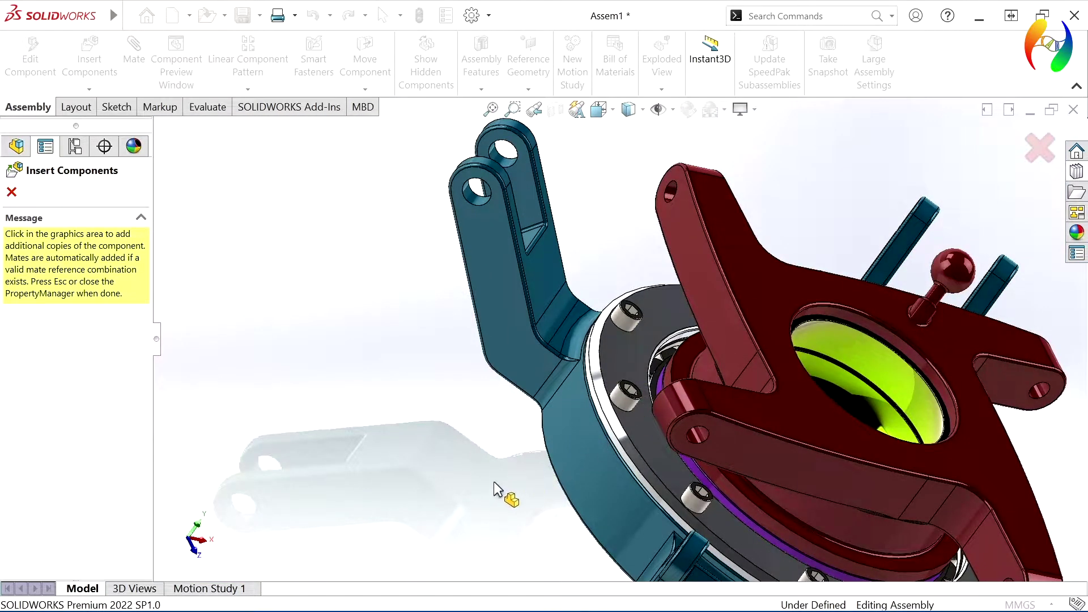
mouse_move(494, 489)
middle_down()
mouse_move(474, 413)
mouse_move(328, 359)
mouse_move(299, 390)
mouse_move(296, 420)
middle_up()
scroll(895, 532, down, 3)
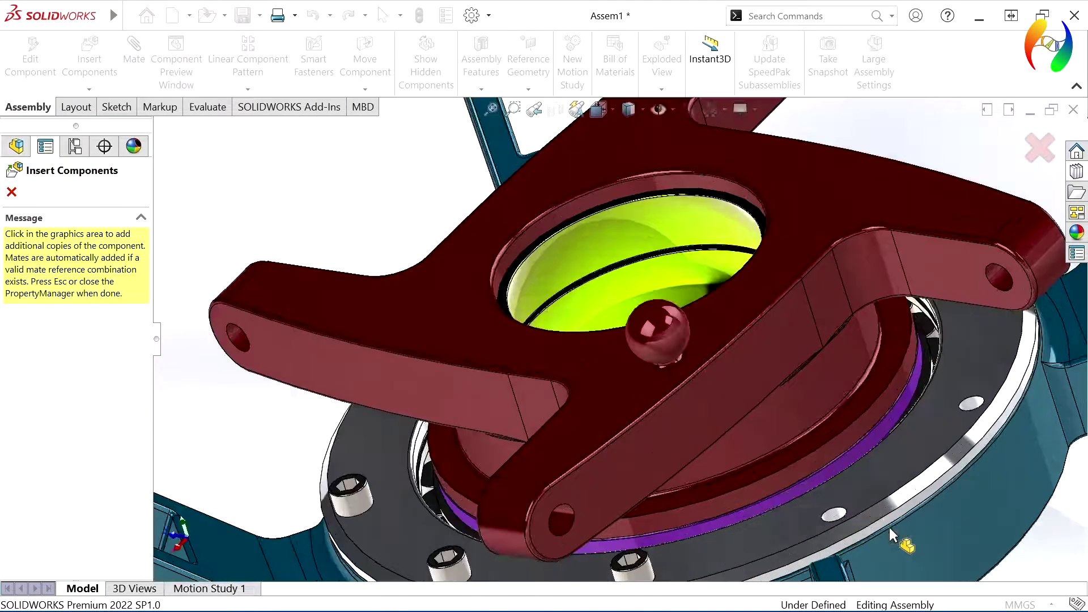
scroll(888, 526, up, 5)
scroll(686, 348, down, 3)
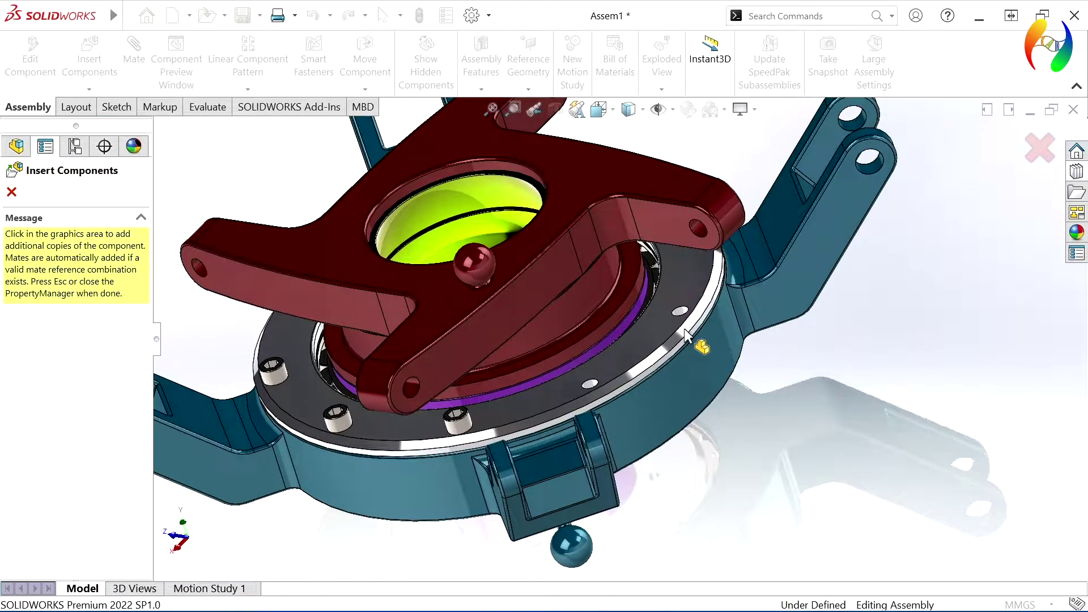
scroll(685, 335, down, 2)
scroll(667, 307, down, 3)
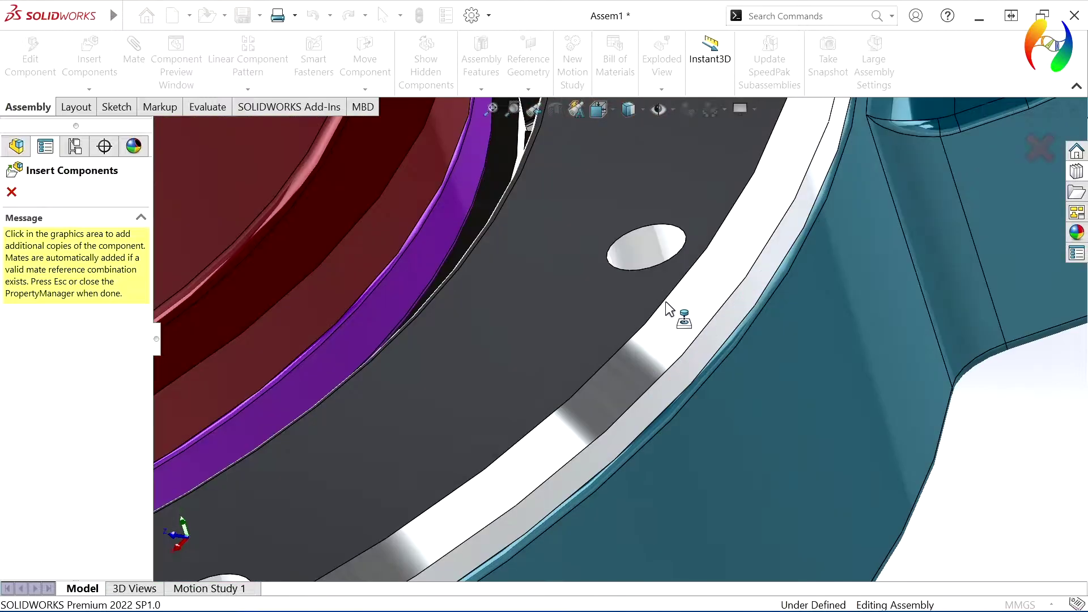
click(667, 263)
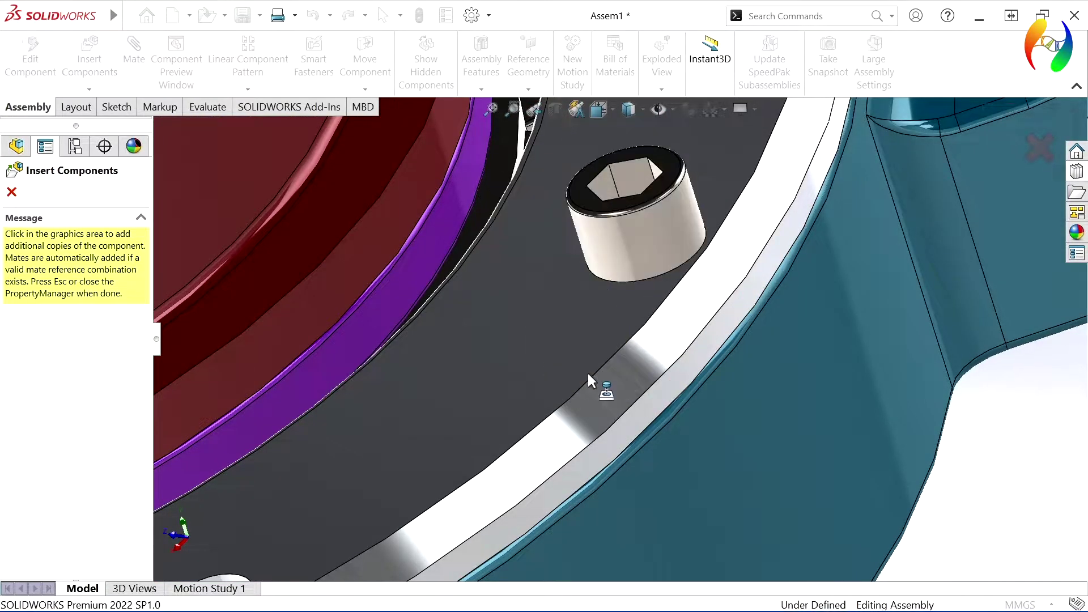
scroll(587, 372, up, 3)
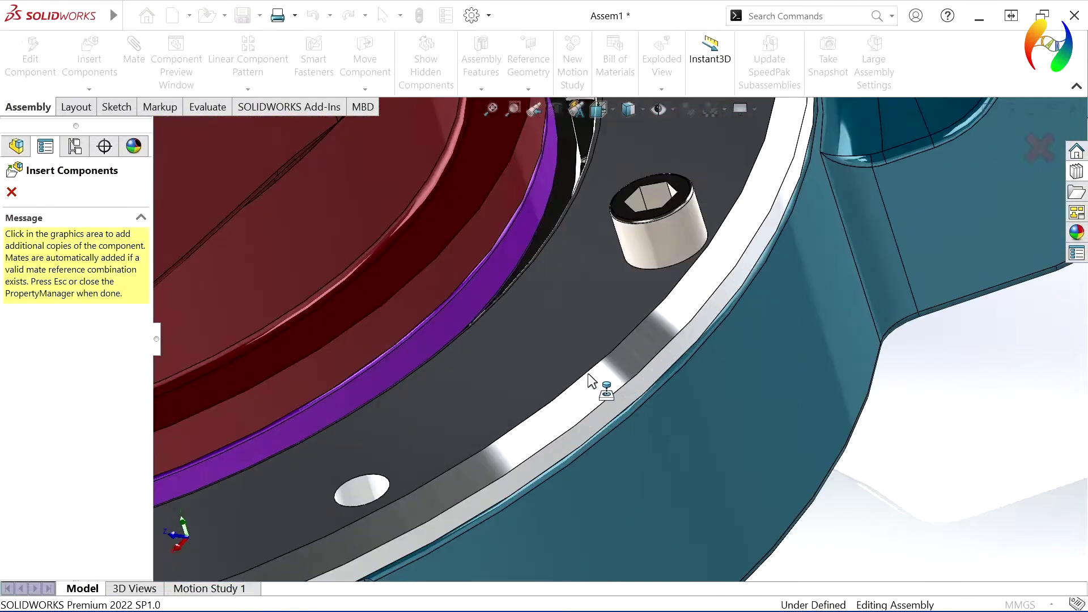
click(399, 485)
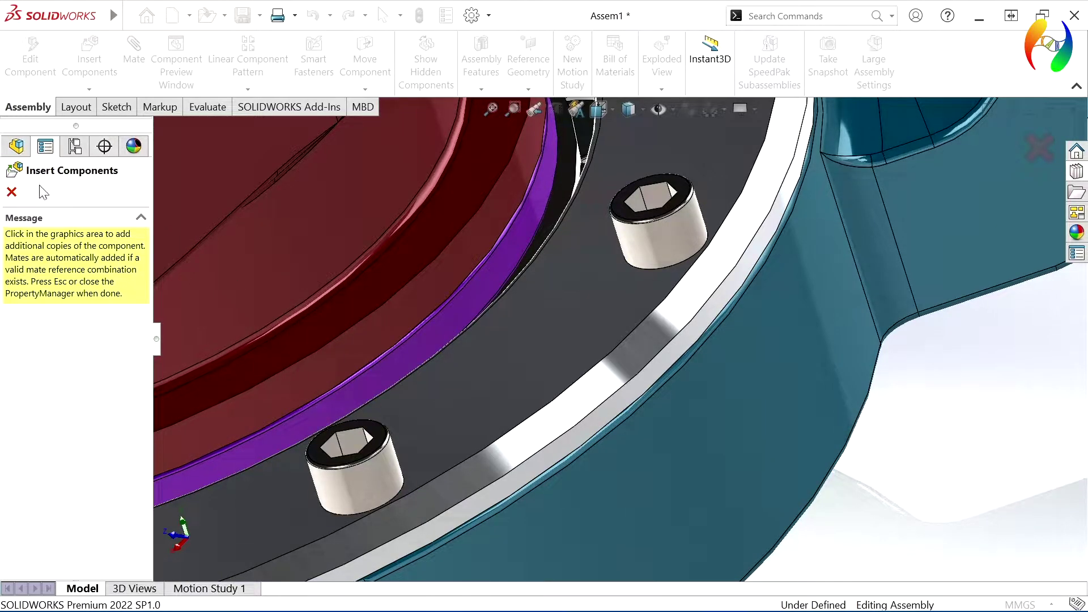
click(12, 192)
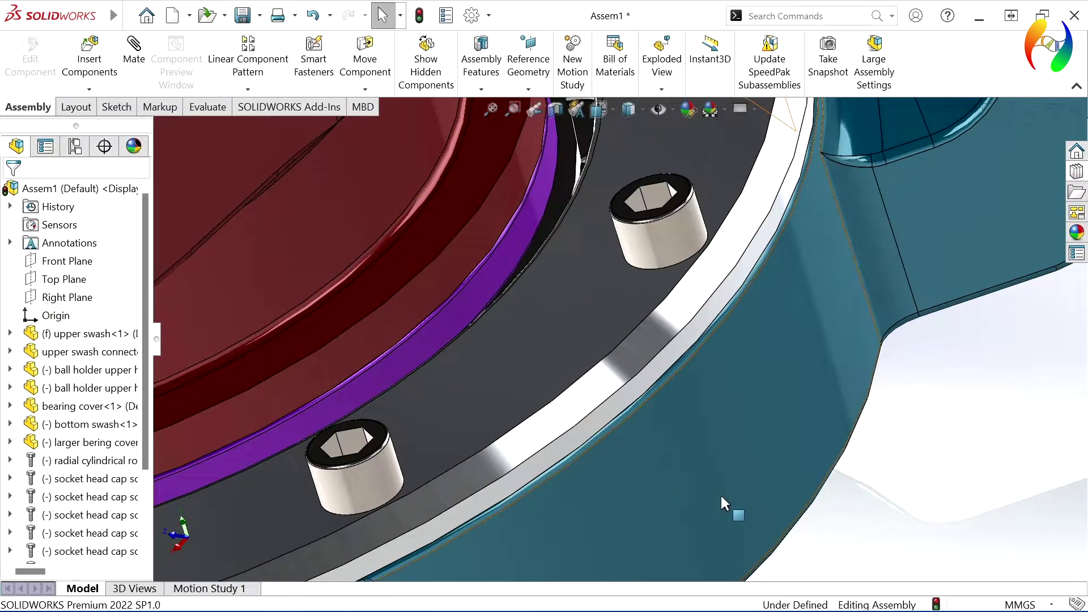
Orbit and zoom the assembly to face the bottom bearing cover and its six empty bolt holes
scroll(730, 484, up, 3)
scroll(734, 484, up, 3)
mouse_move(739, 486)
middle_down()
mouse_move(675, 427)
mouse_move(654, 487)
mouse_move(595, 499)
mouse_move(626, 519)
mouse_move(626, 545)
mouse_move(566, 447)
mouse_move(578, 243)
mouse_move(626, 274)
mouse_move(577, 334)
mouse_move(564, 233)
mouse_move(587, 209)
mouse_move(583, 190)
middle_up()
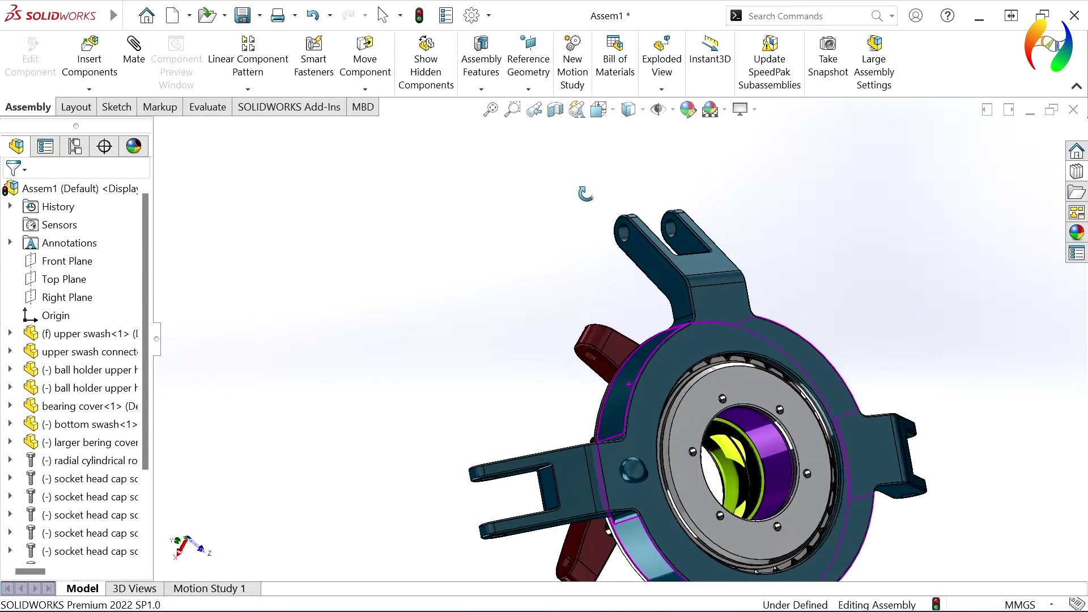
scroll(810, 524, up, 3)
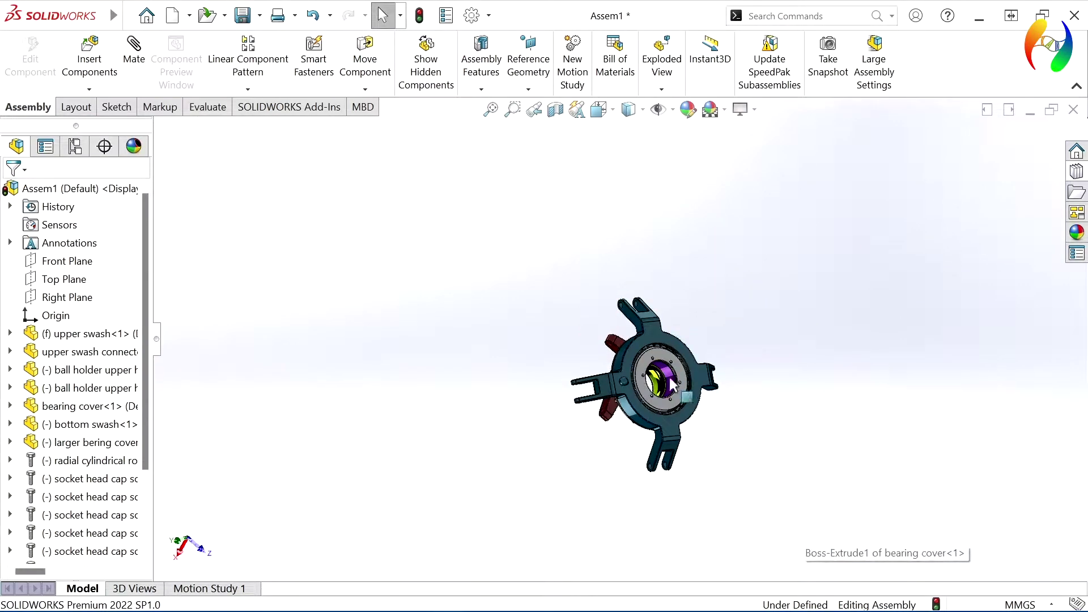
scroll(666, 385, down, 6)
mouse_move(640, 399)
middle_down()
mouse_move(802, 387)
mouse_move(472, 367)
middle_up()
scroll(801, 387, up, 2)
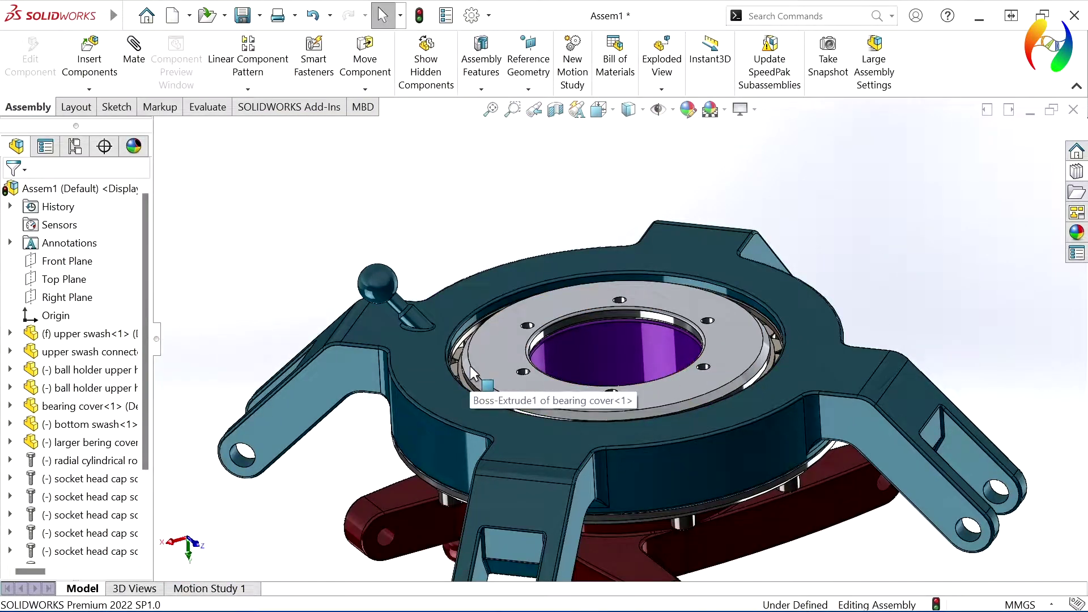
scroll(607, 324, down, 1)
scroll(631, 338, down, 2)
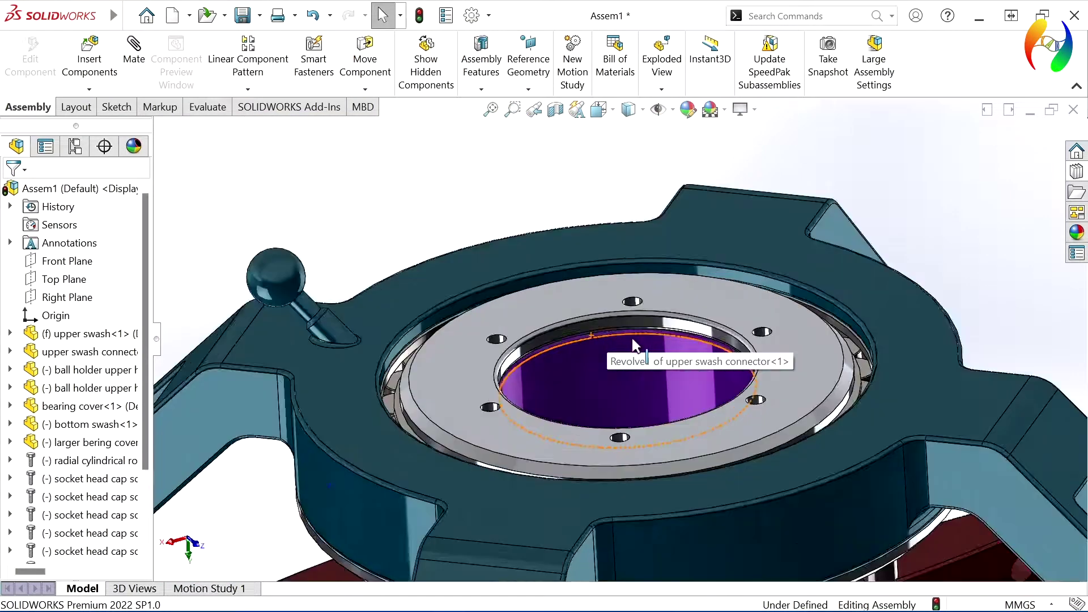
scroll(631, 339, down, 2)
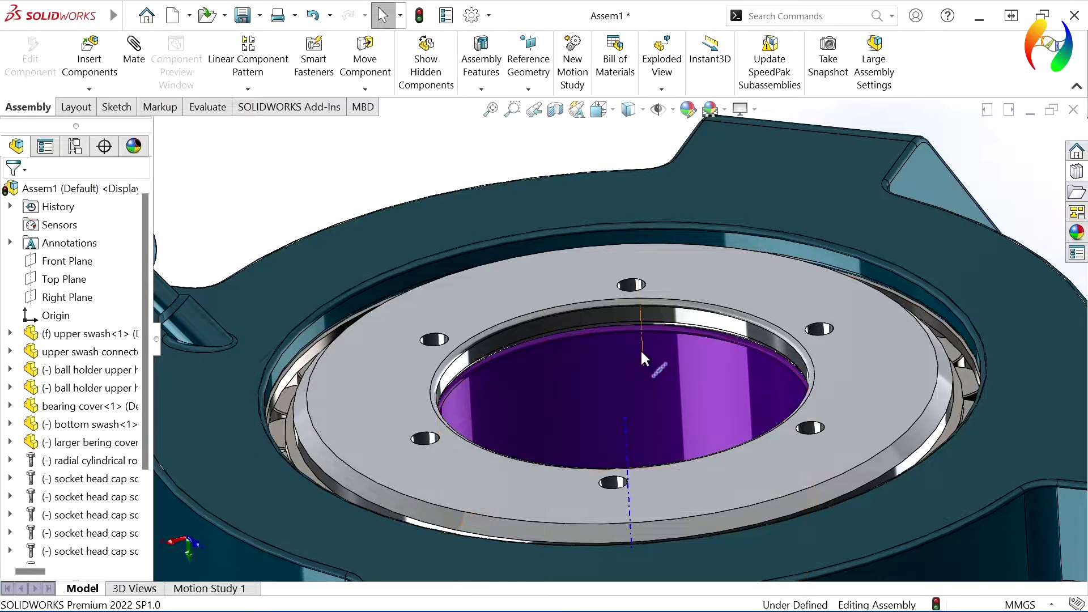
scroll(643, 358, up, 3)
scroll(640, 349, down, 2)
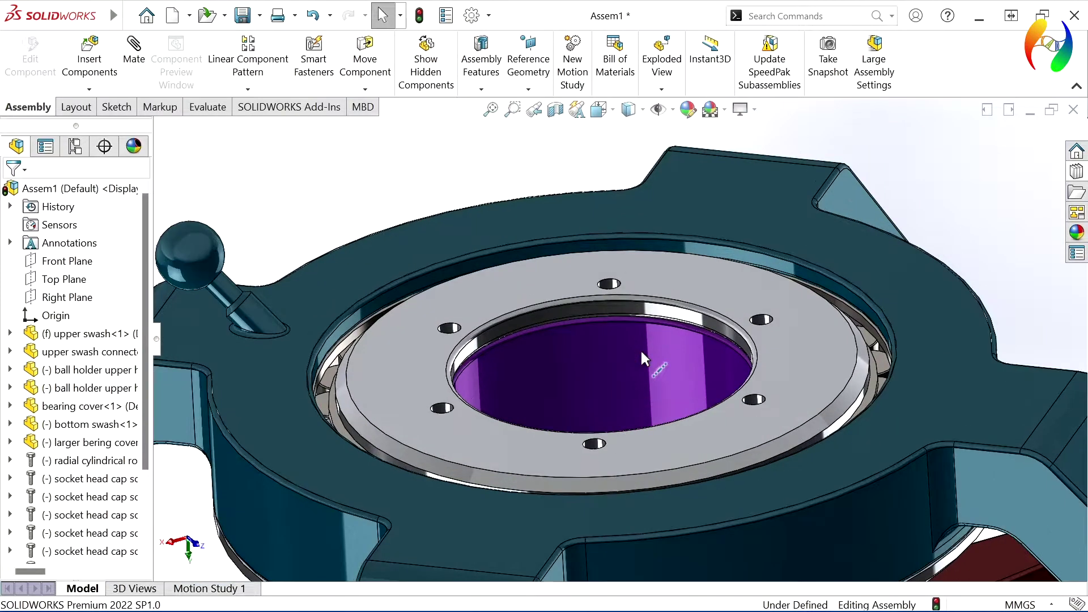
scroll(682, 294, down, 2)
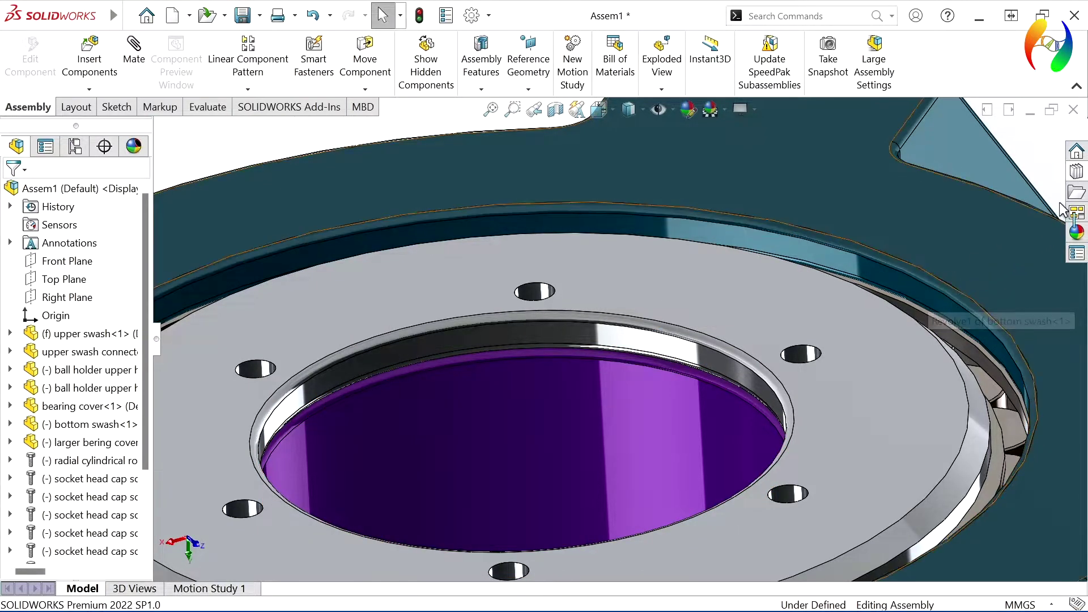
Drag a Hex Socket Head ISO 4762 screw from the Design Library into the top bearing cover hole
click(1077, 172)
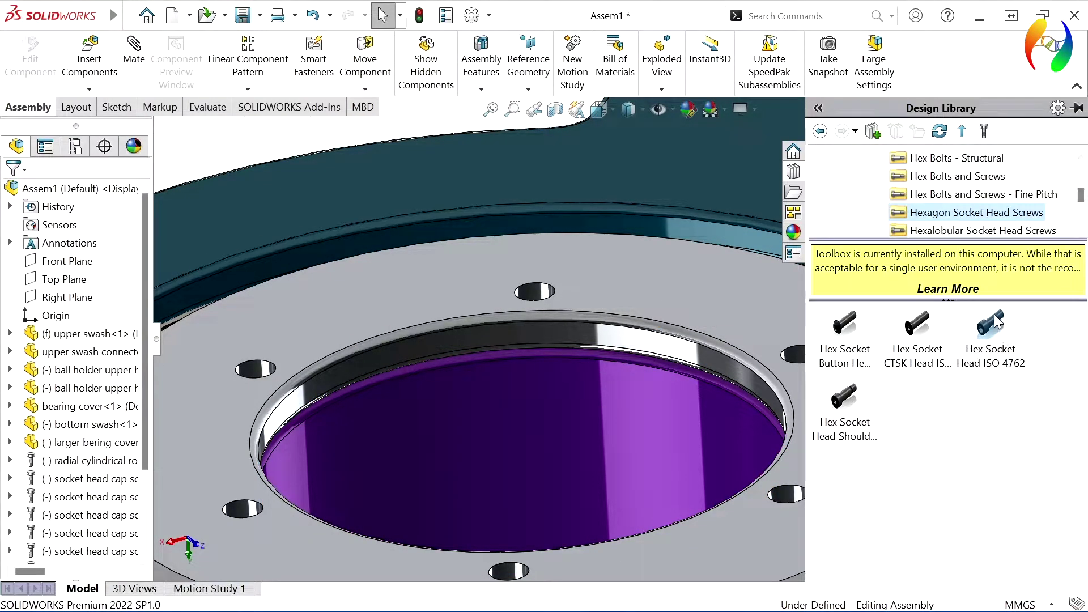
drag(994, 314, 793, 347)
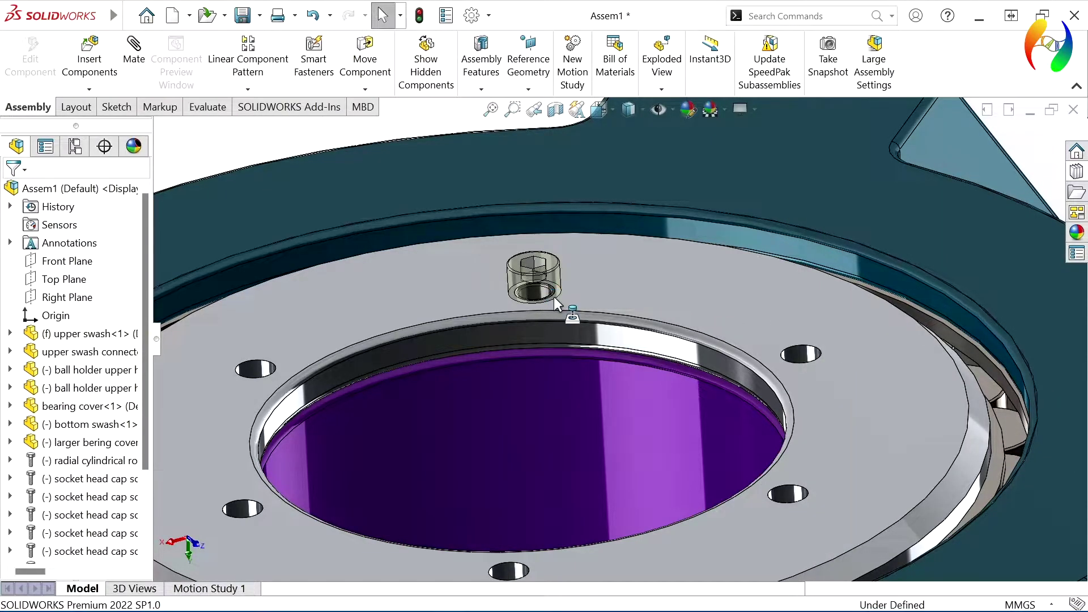
click(553, 299)
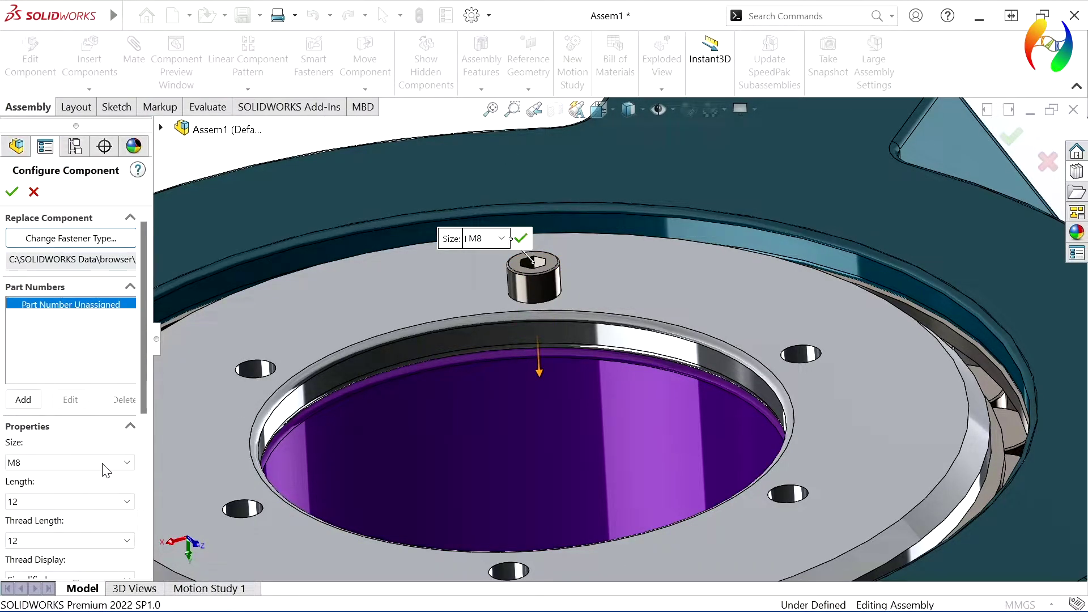
Size the new screw M10 with a length of 40
click(106, 463)
click(36, 326)
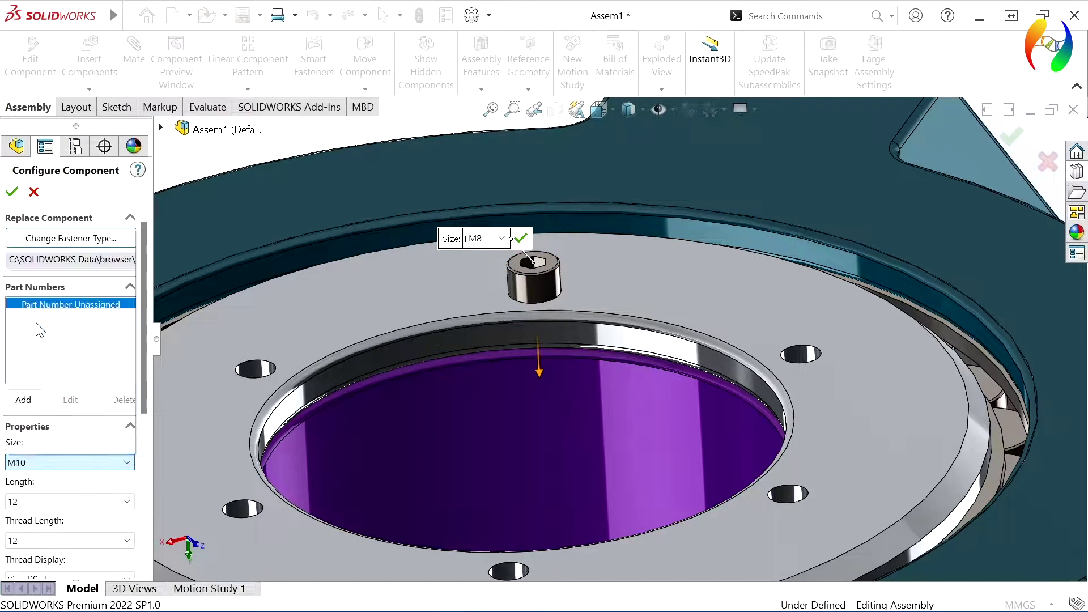
click(126, 501)
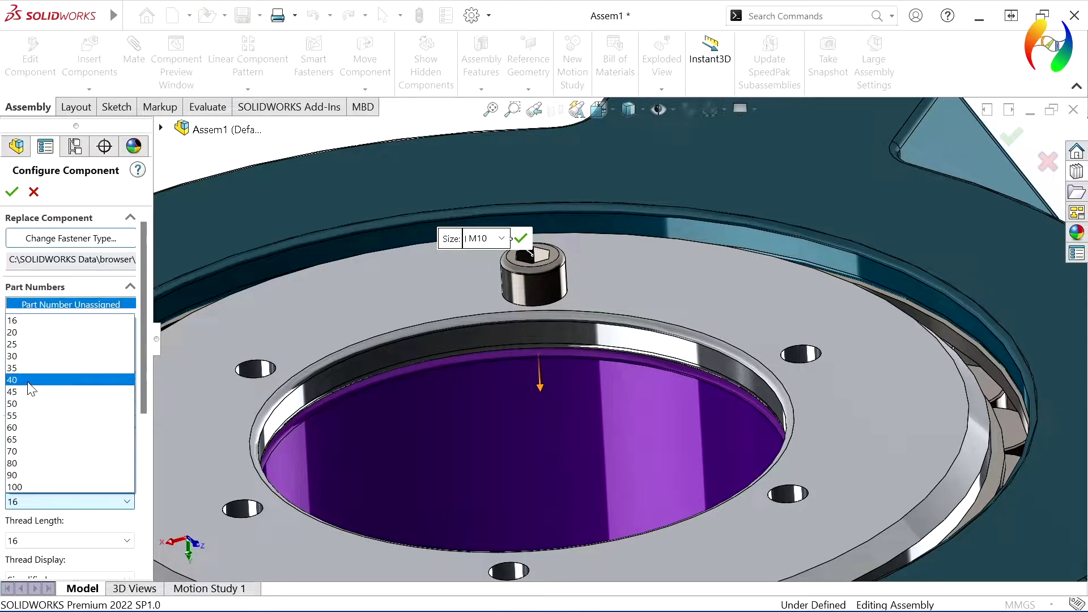
click(31, 379)
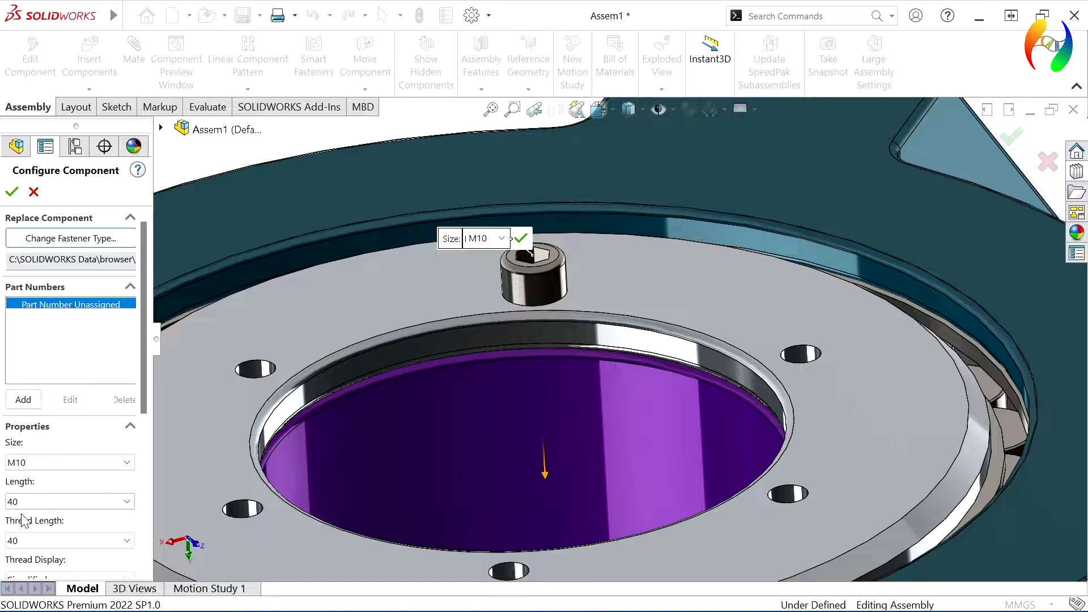
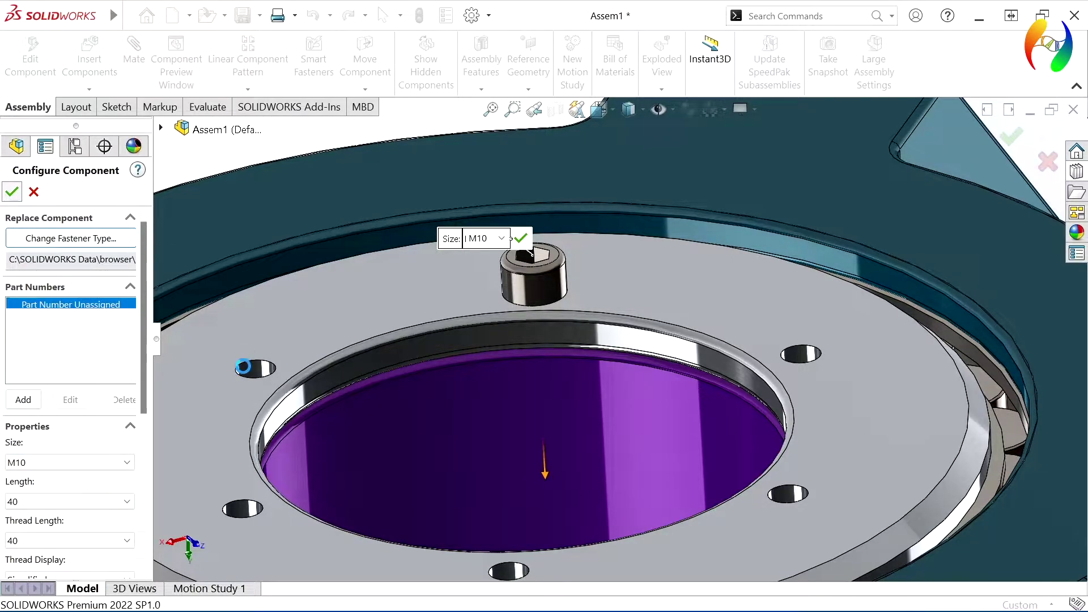
Confirm the M10 cap screw size and place copies in the left, lower-left, lower-right and upper-right holes
key(Return)
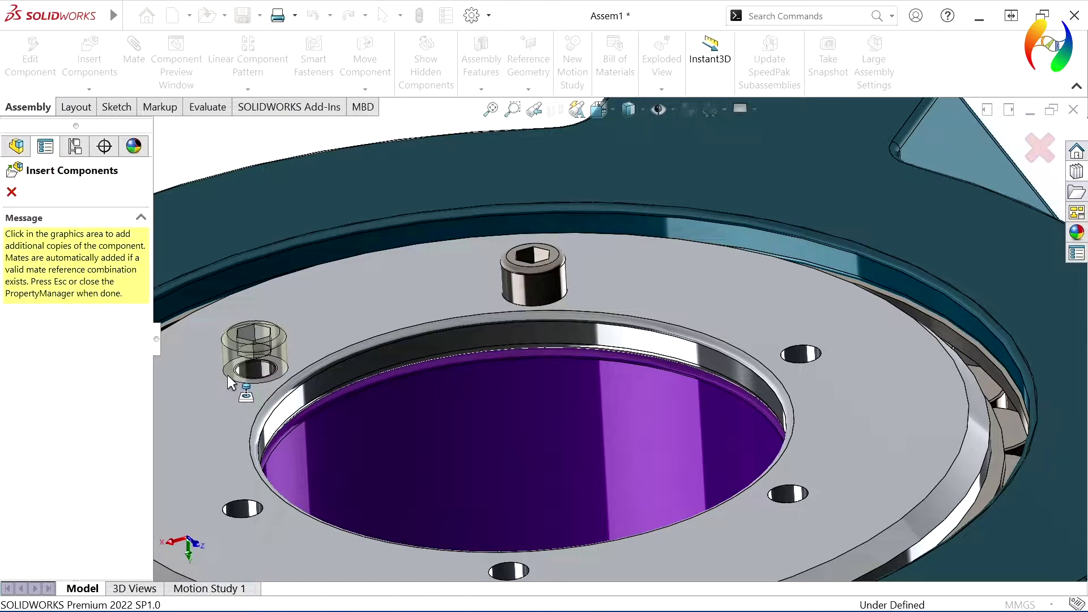
click(229, 372)
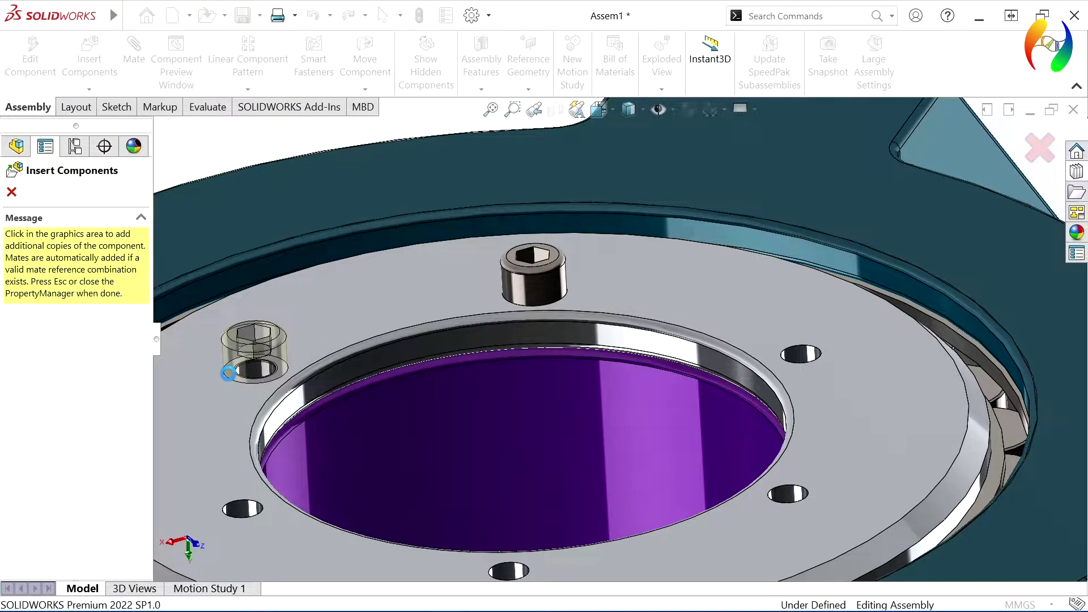
click(270, 510)
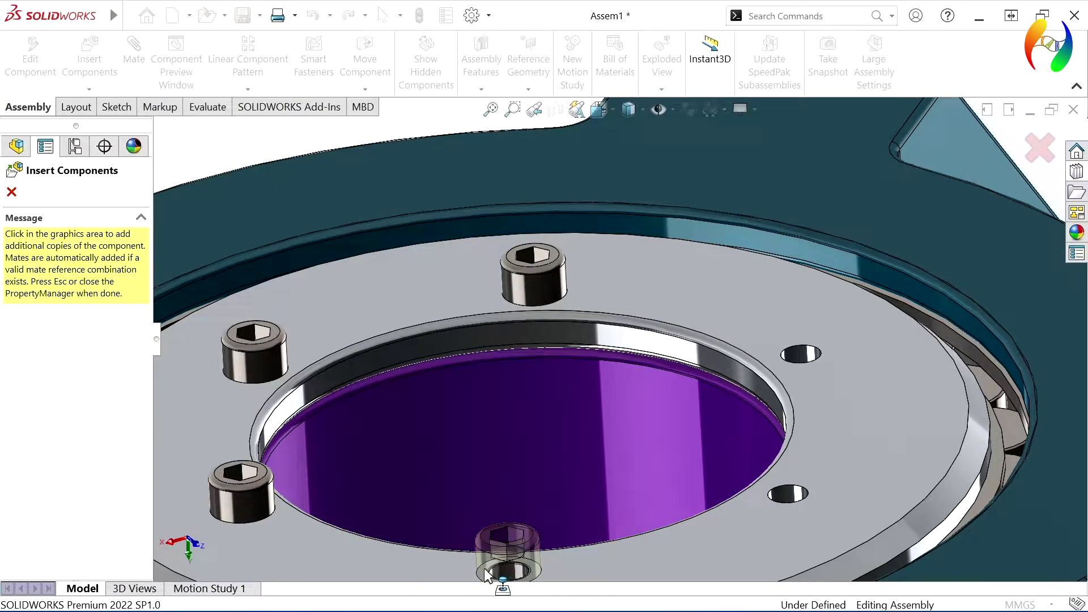
click(759, 497)
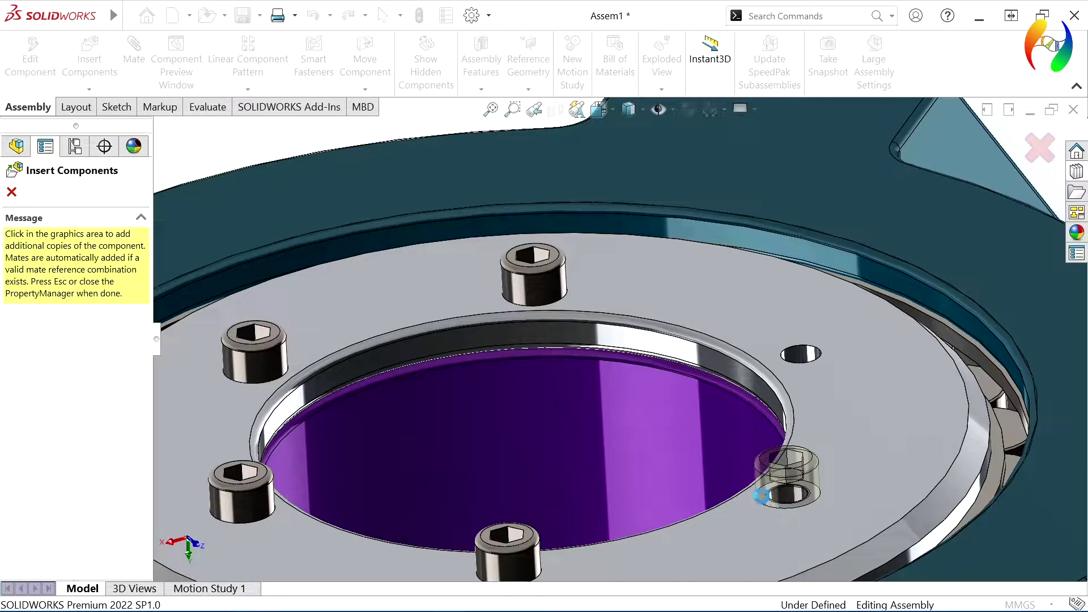
click(822, 358)
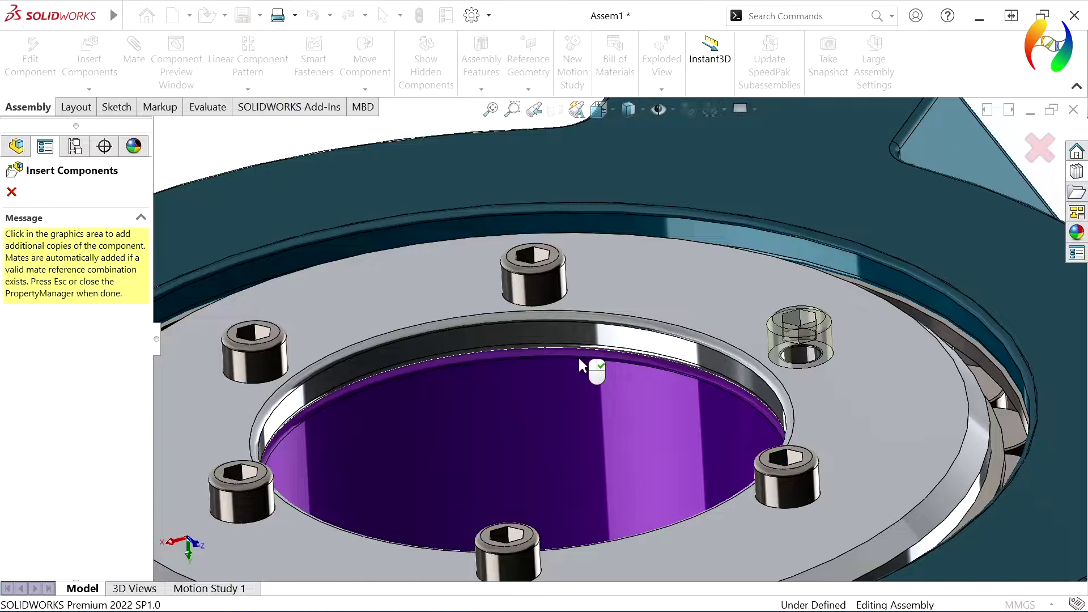
click(13, 193)
Zoom out and orbit the assembly to view it from below
scroll(554, 428, up, 3)
scroll(554, 428, up, 3)
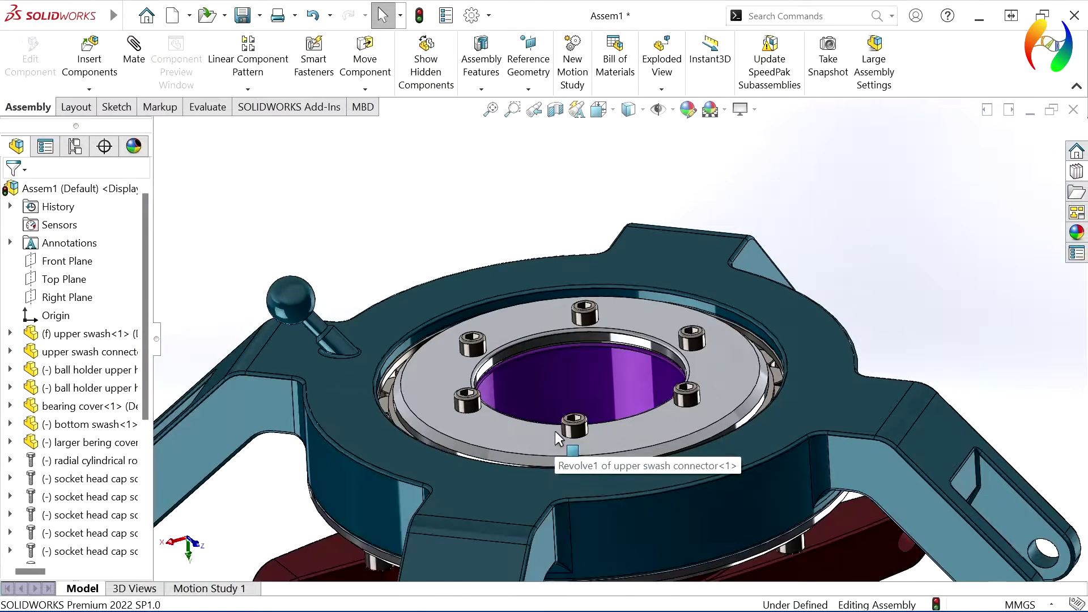
scroll(555, 430, up, 3)
mouse_move(661, 550)
middle_down()
mouse_move(656, 496)
mouse_move(601, 540)
mouse_move(768, 478)
mouse_move(701, 165)
mouse_move(644, 232)
mouse_move(704, 233)
mouse_move(668, 243)
mouse_move(595, 179)
middle_up()
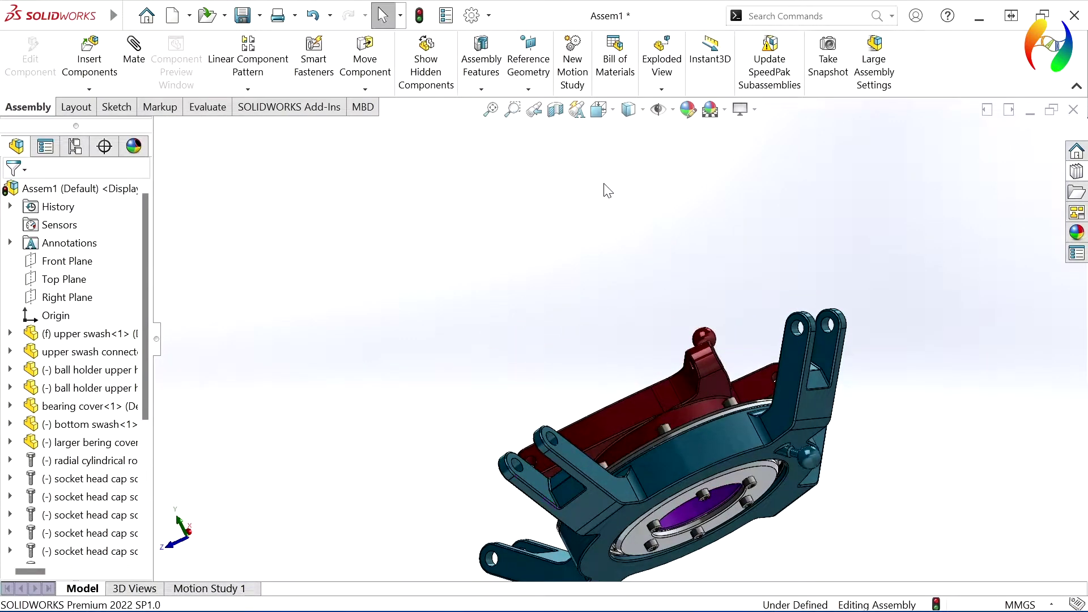
Insert linkage ball.SLDPRT from the servo motor folder, dropping it beside the swashplate
key(i)
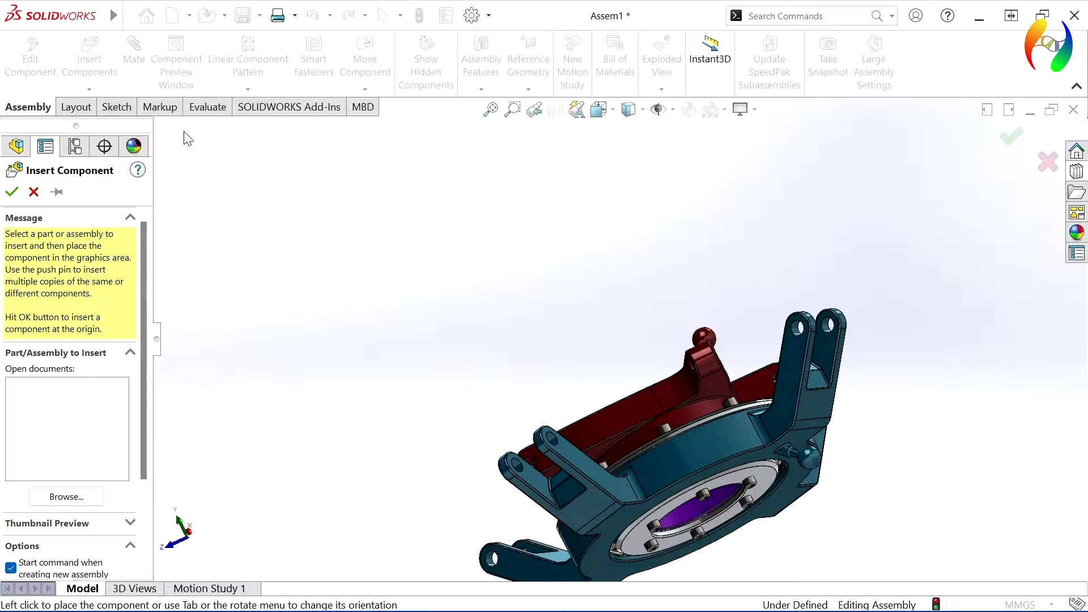
click(33, 191)
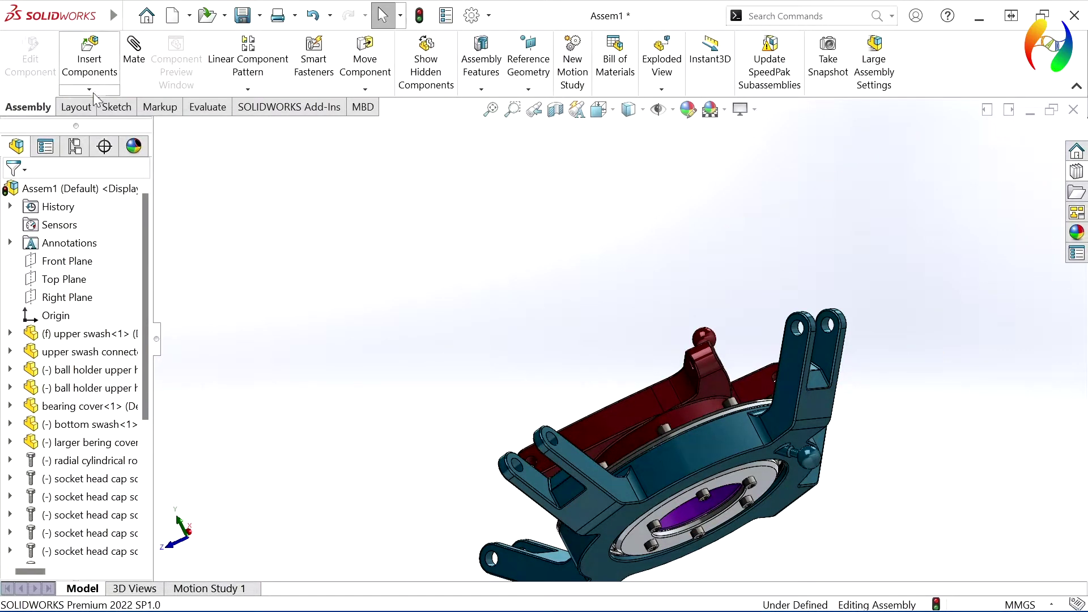
click(90, 90)
click(111, 108)
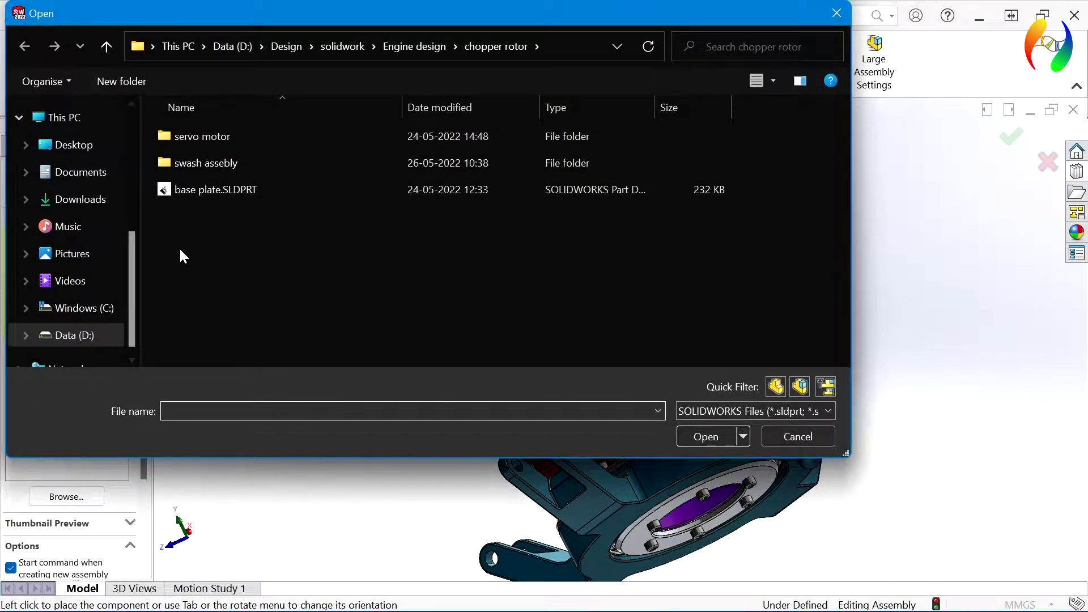
double_click(216, 137)
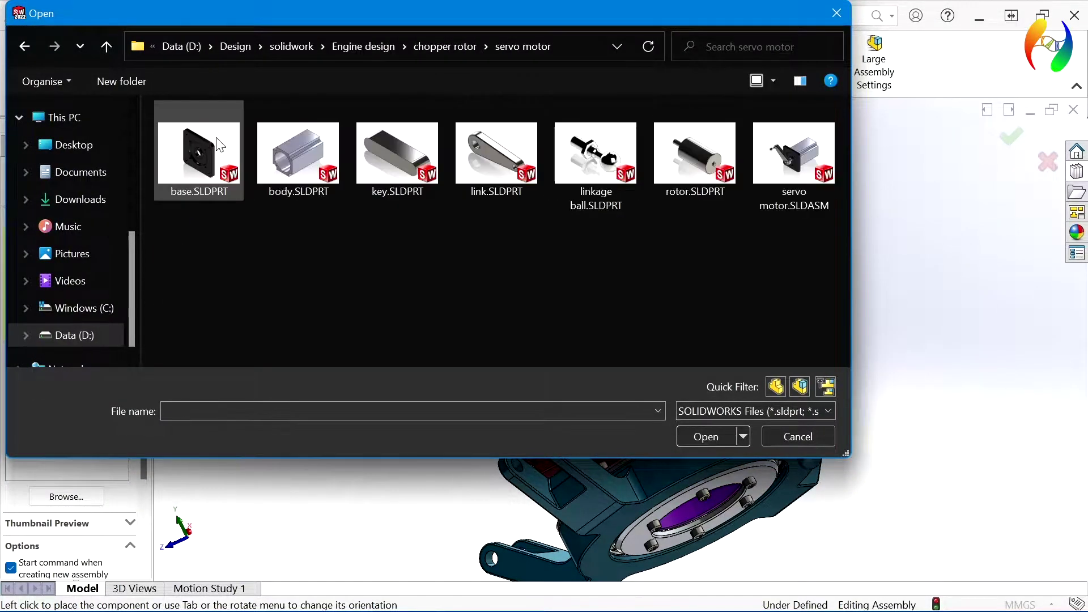
click(583, 172)
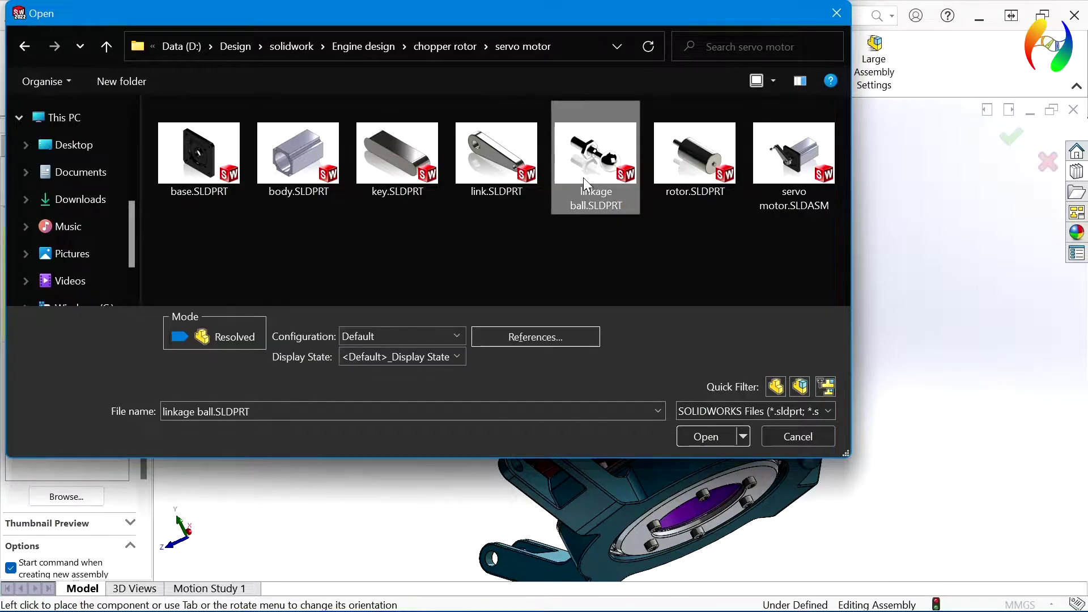
click(699, 433)
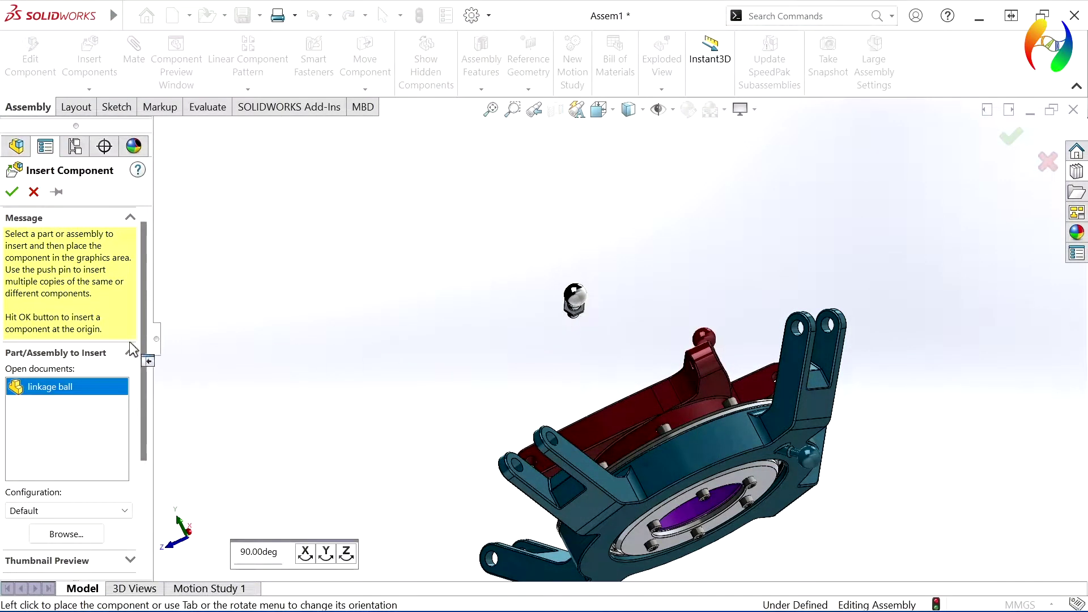
click(12, 191)
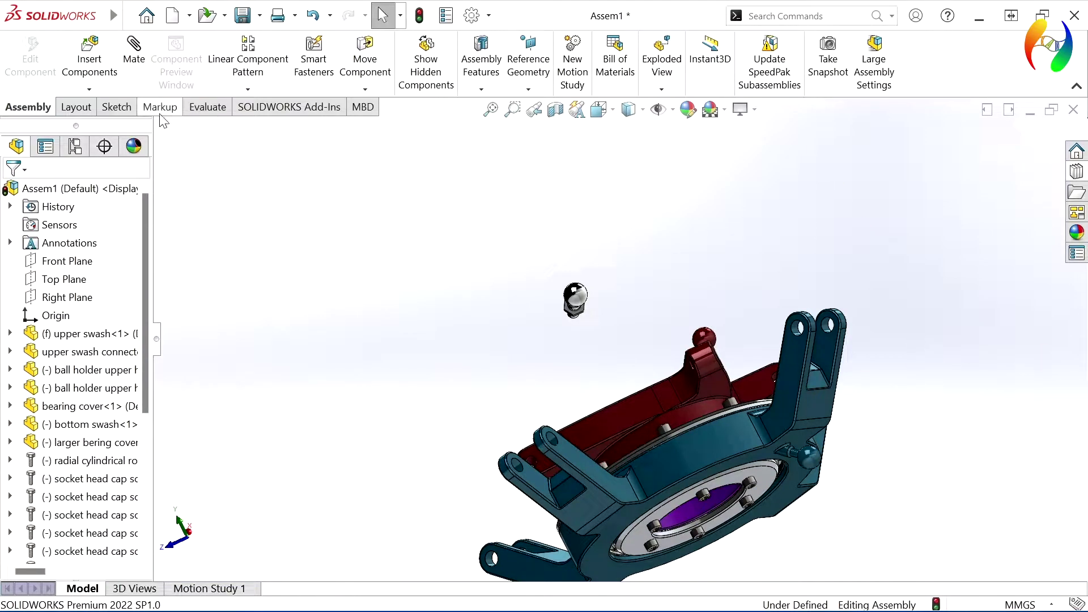
Mate the linkage ball stud concentric with the hole at the red arm's tip
mouse_move(338, 293)
middle_down()
mouse_move(376, 357)
mouse_move(385, 404)
middle_up()
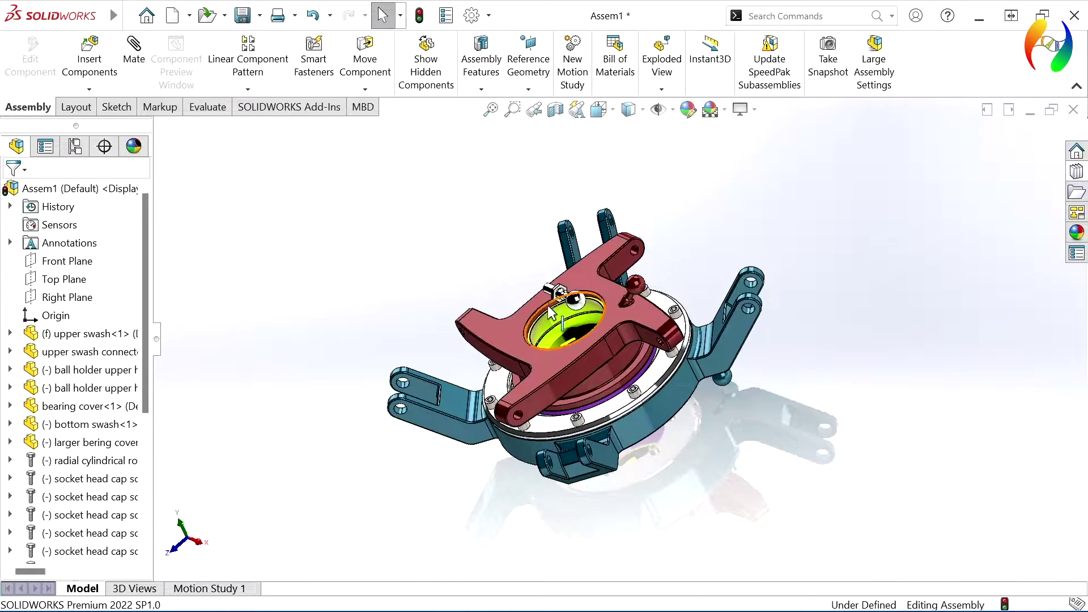
scroll(551, 311, down, 2)
scroll(550, 311, down, 3)
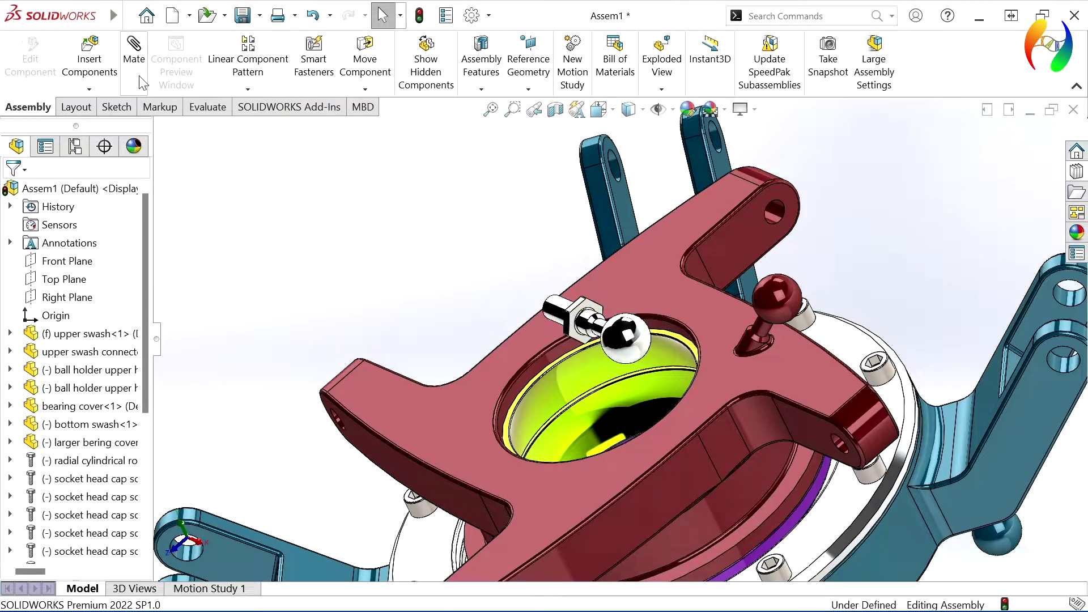
click(557, 301)
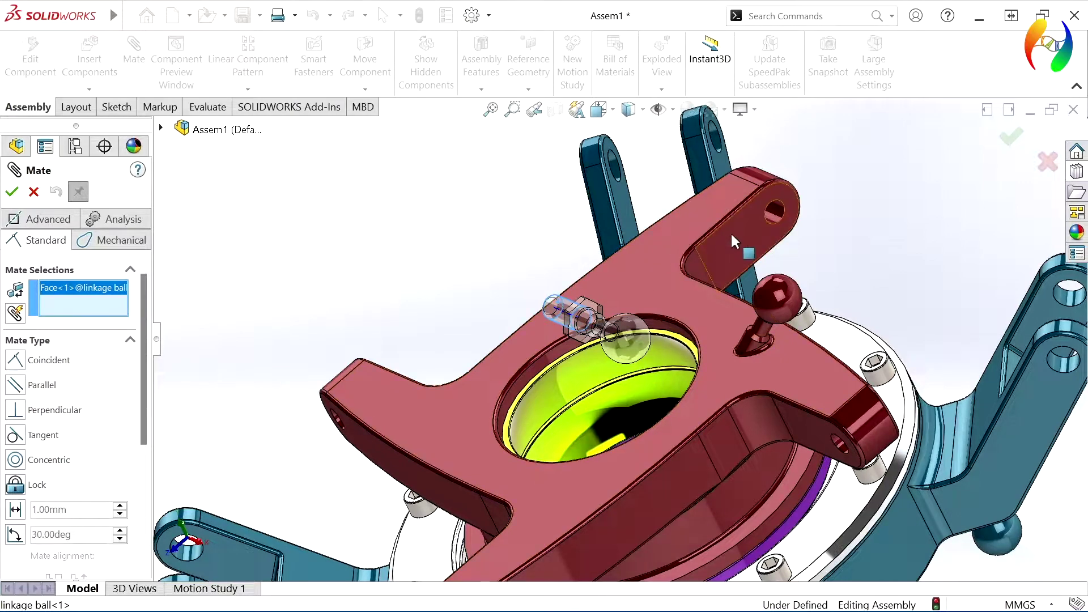
click(772, 217)
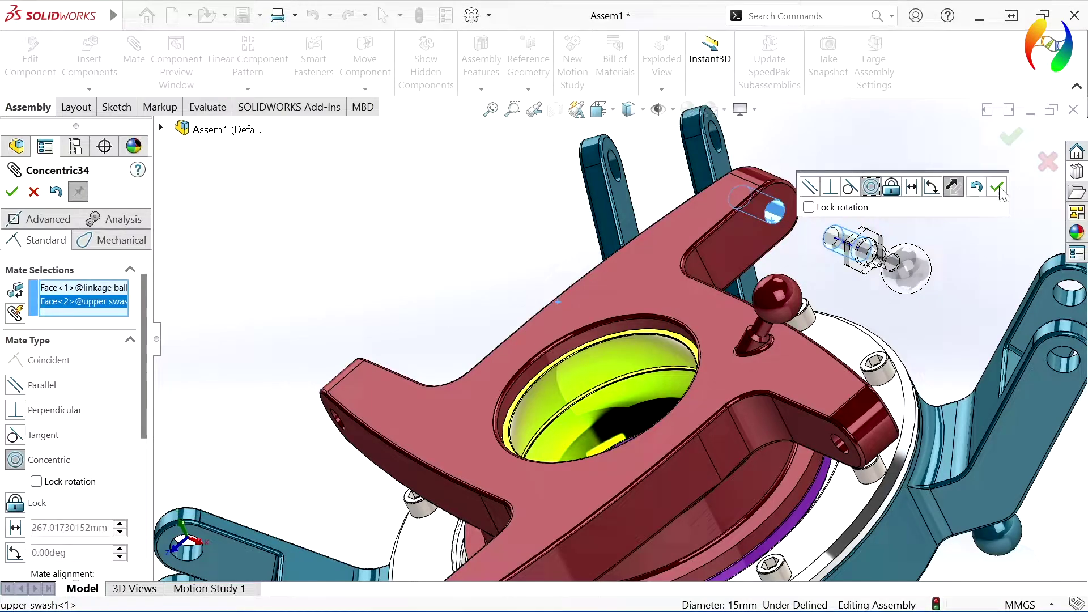
click(999, 189)
Add a coincident mate seating the ball's shoulder flush against the arm face
click(771, 229)
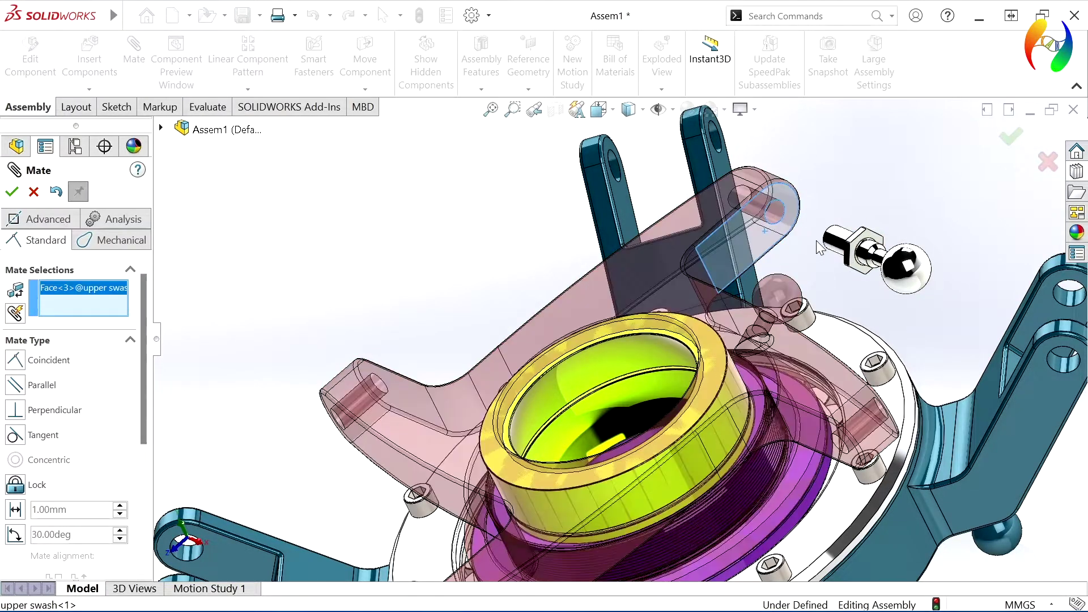
middle_drag(816, 241, 881, 268)
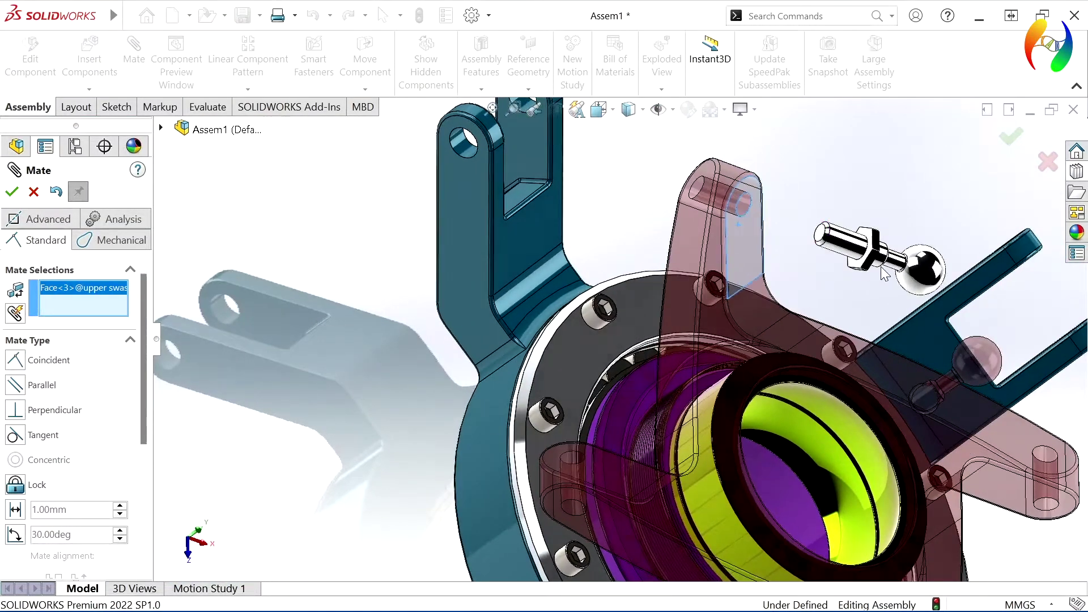
click(854, 262)
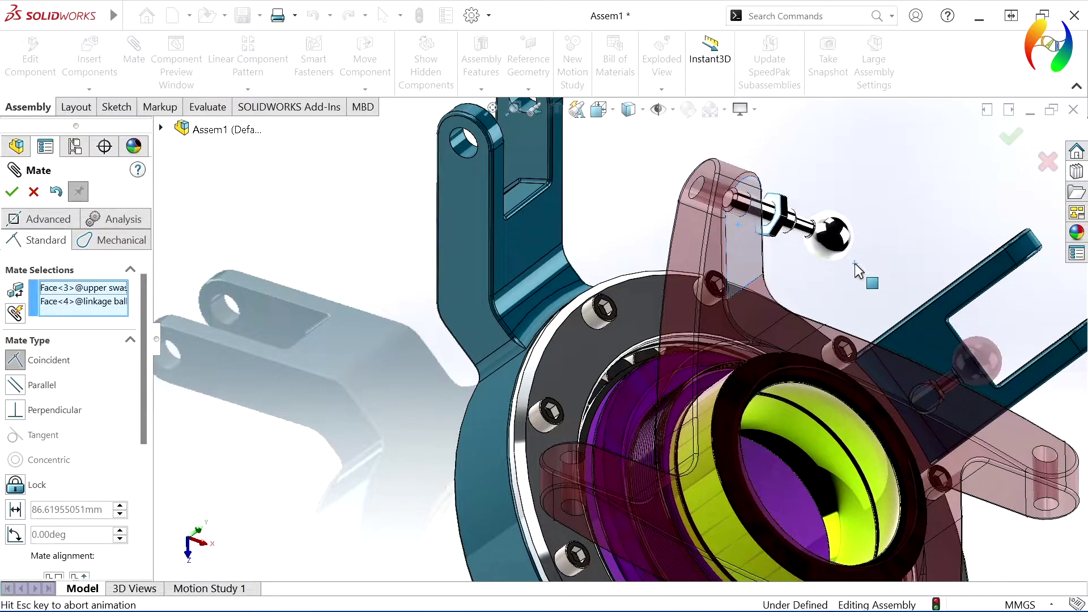
click(1049, 227)
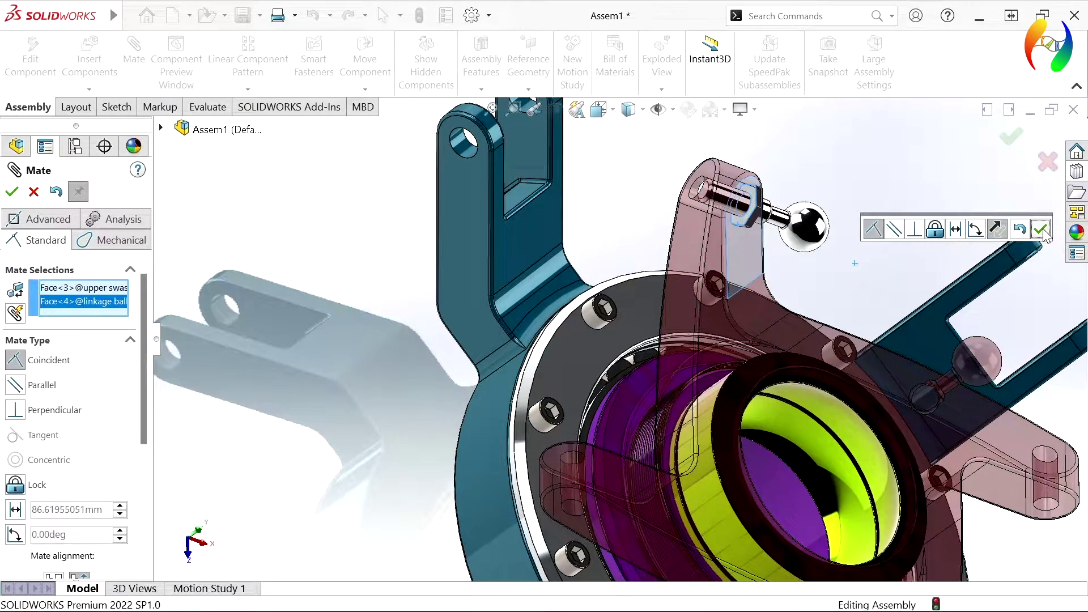
middle_drag(820, 260, 708, 283)
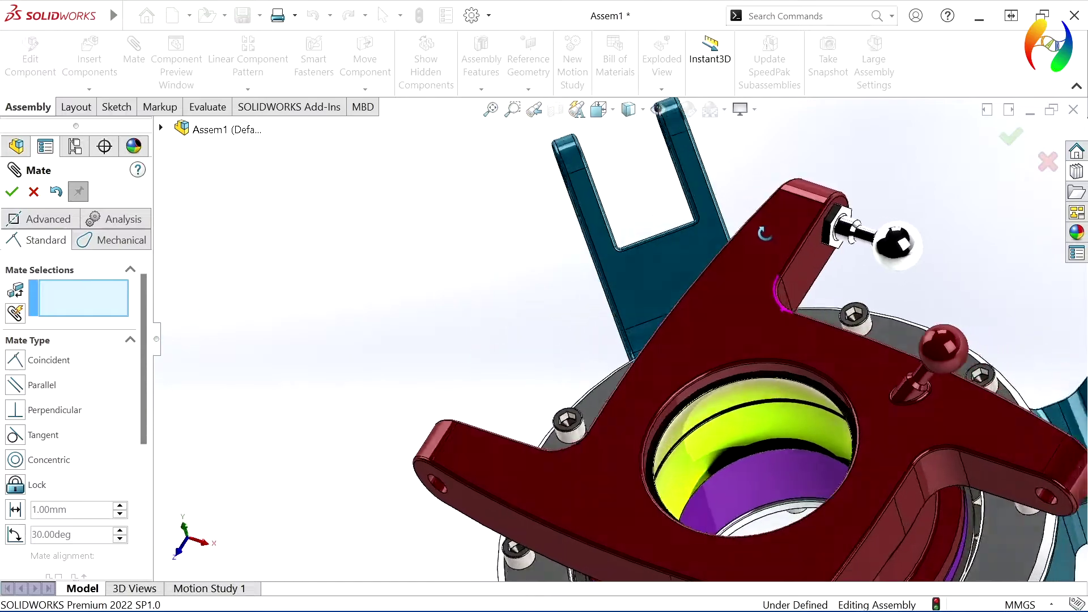
click(32, 192)
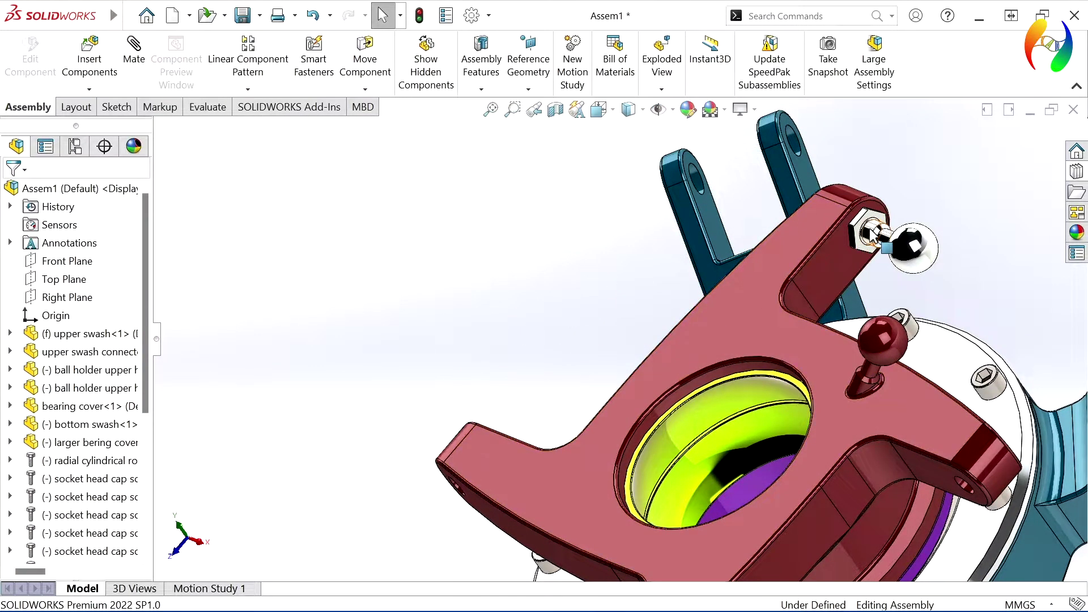
Start a Copy with Mates of the linkage ball component
click(905, 245)
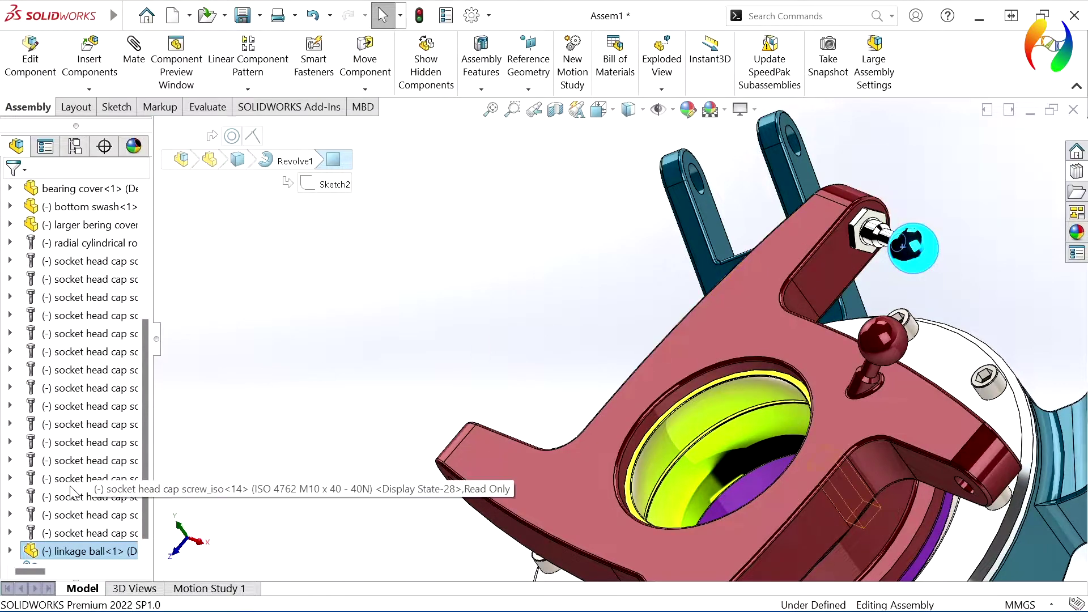
click(49, 549)
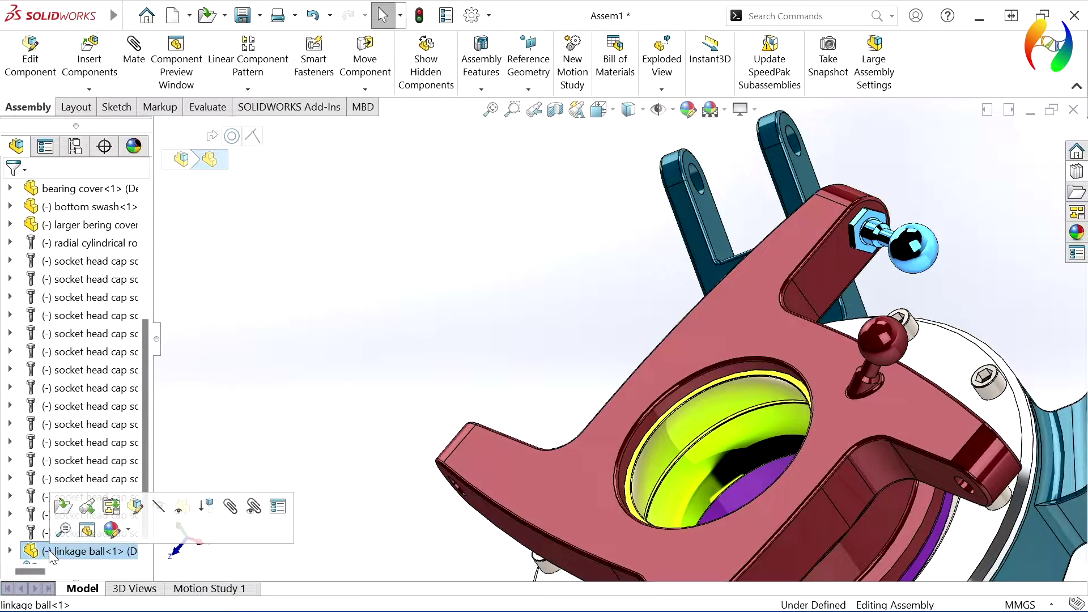
right_click(48, 549)
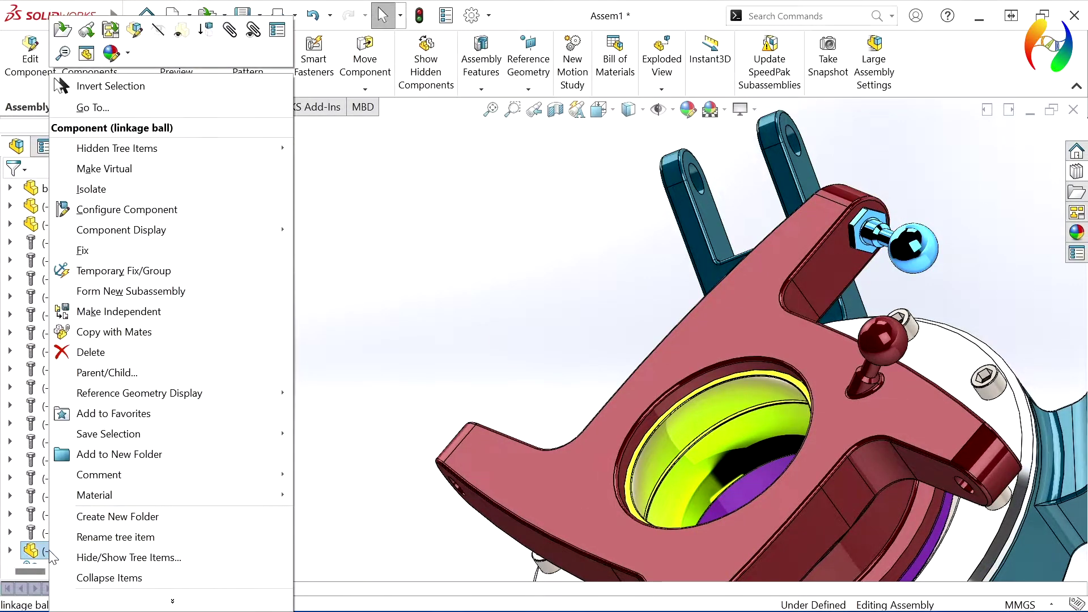
click(101, 331)
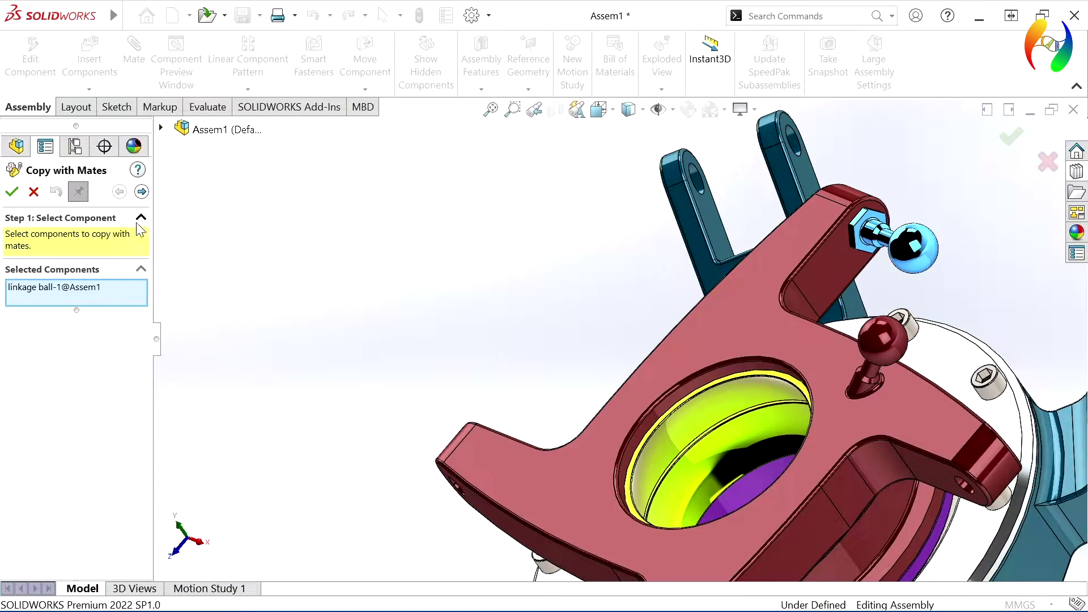
click(141, 192)
Place the first copy, concentric with a red-arm hole and coincident with its flat face
key(f)
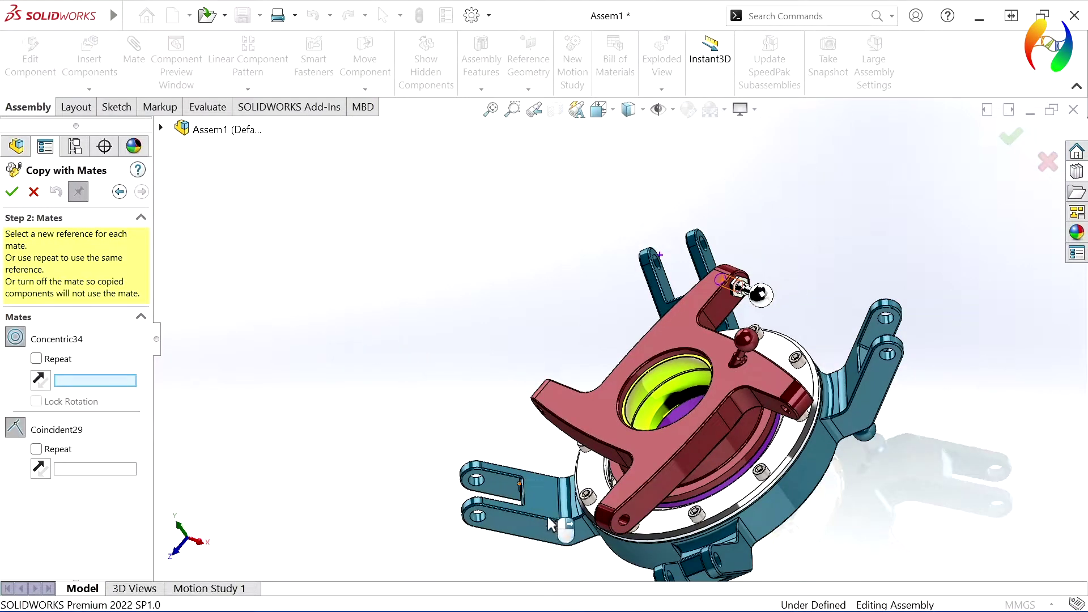
middle_drag(485, 377, 497, 286)
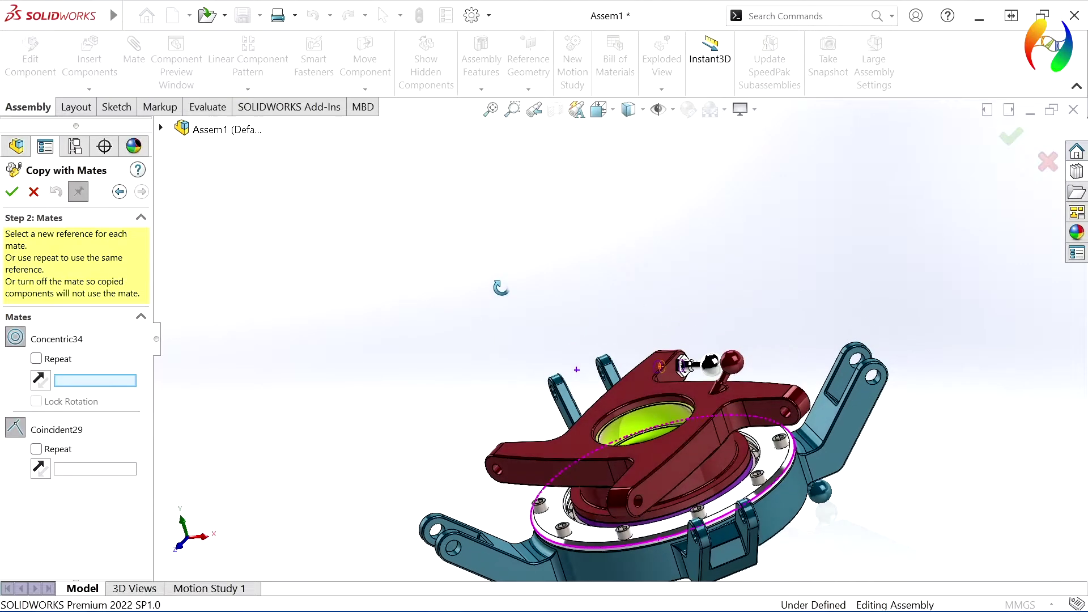
scroll(652, 390, down, 3)
scroll(705, 404, down, 5)
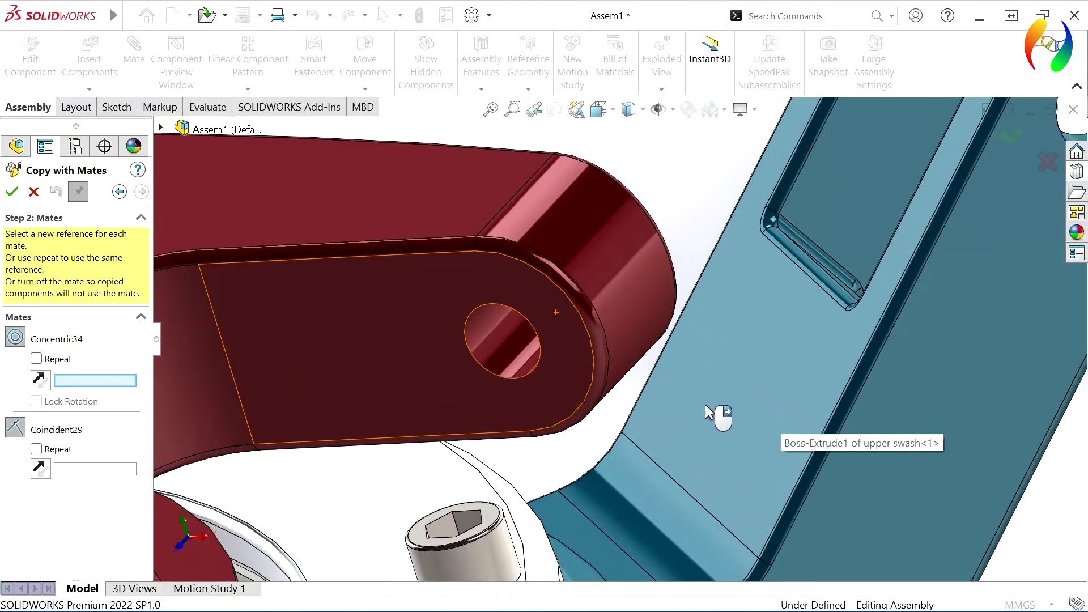
click(504, 346)
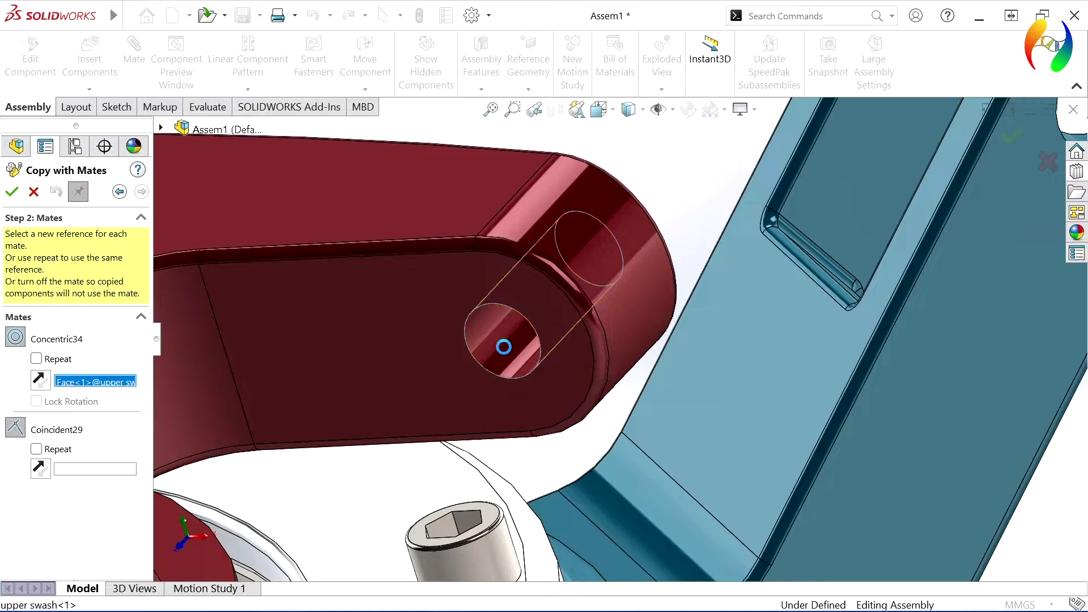
click(459, 382)
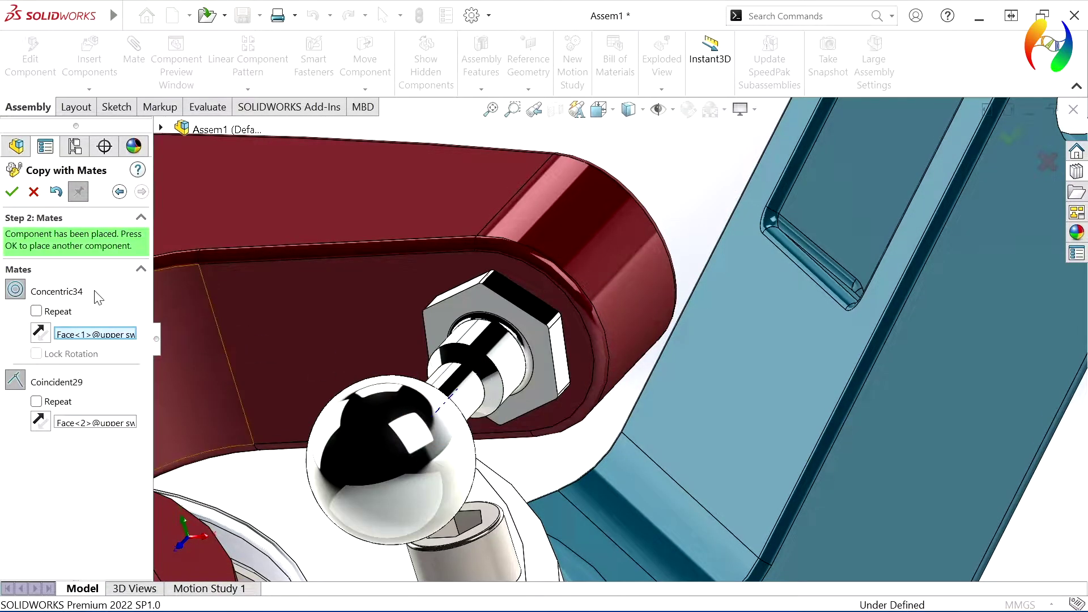
click(13, 192)
Place a second linkage ball copy in the next red-arm hole
scroll(540, 383, up, 3)
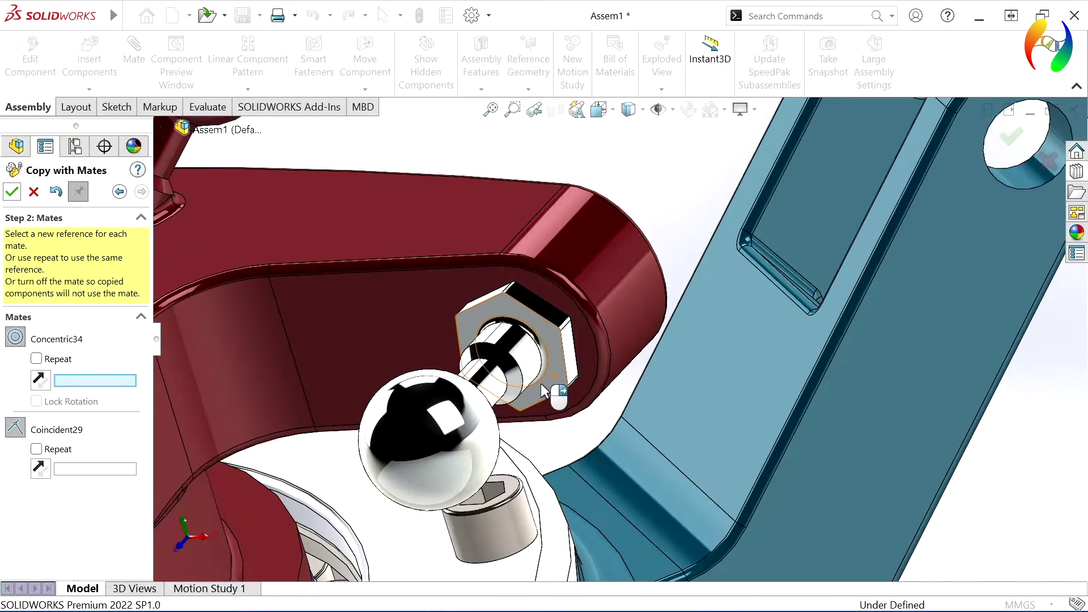
scroll(541, 383, up, 3)
scroll(295, 471, down, 3)
scroll(299, 482, down, 3)
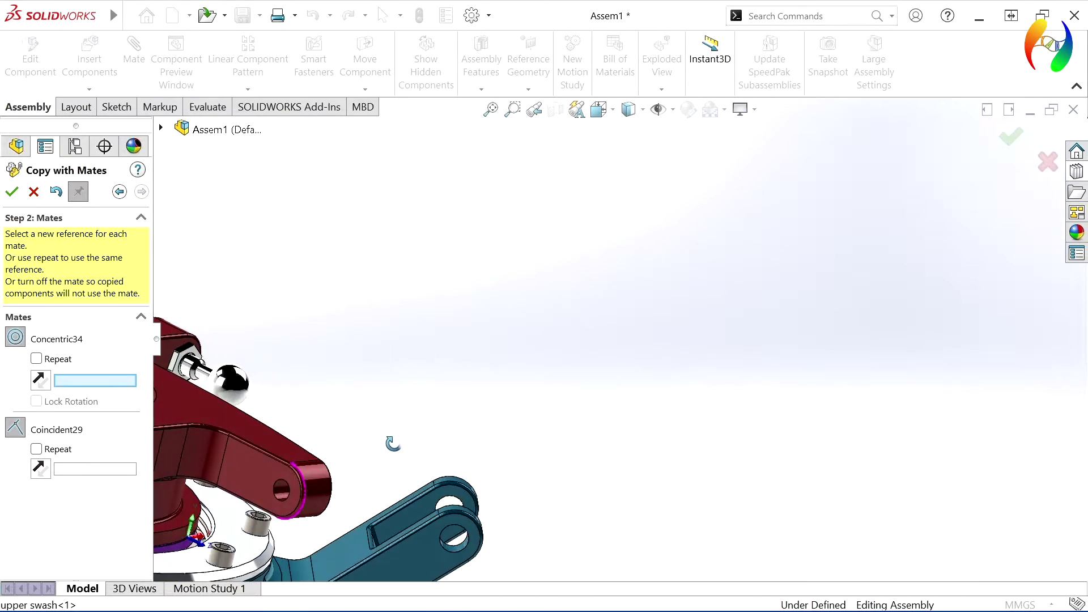
scroll(301, 486, down, 2)
ctrl+middle_drag(341, 457, 405, 437)
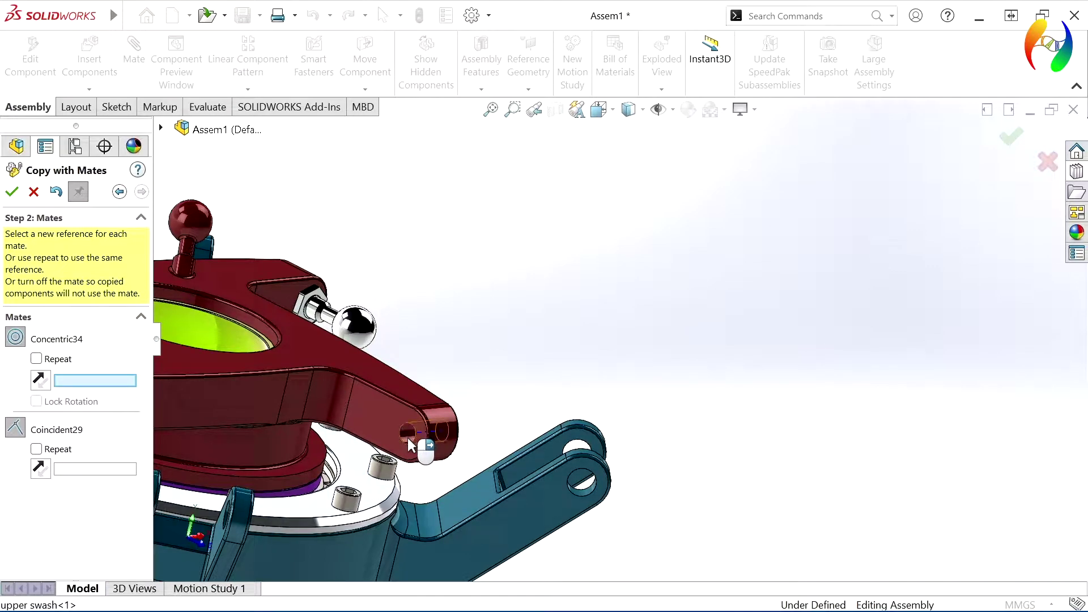
click(407, 437)
click(383, 426)
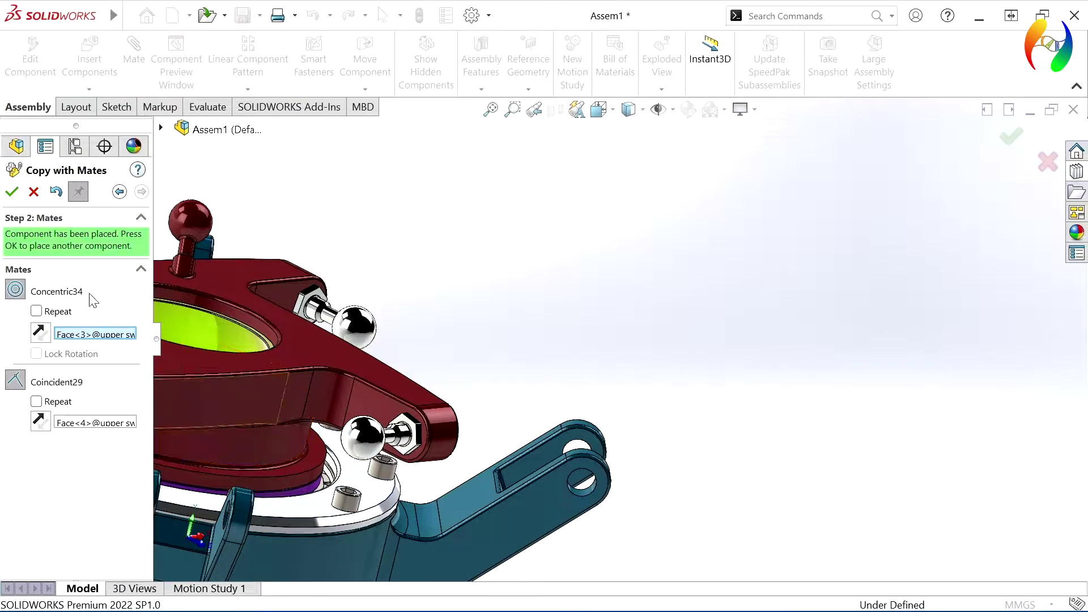
click(12, 193)
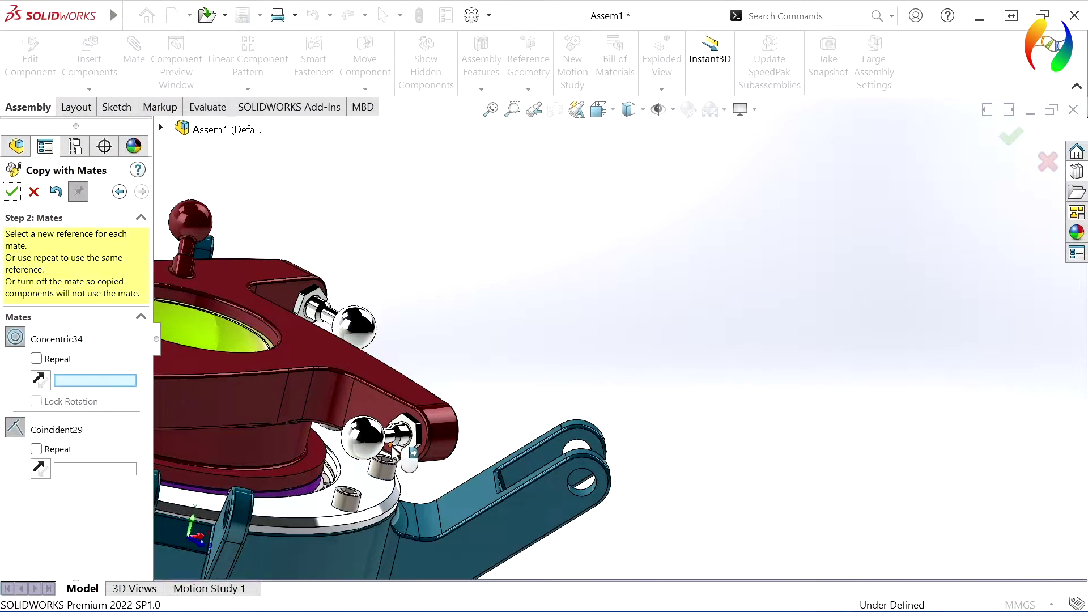
Place a third linkage ball copy in the hole at the red arm's end
scroll(399, 397, down, 5)
mouse_move(395, 365)
middle_down()
mouse_move(486, 419)
mouse_move(567, 396)
middle_up()
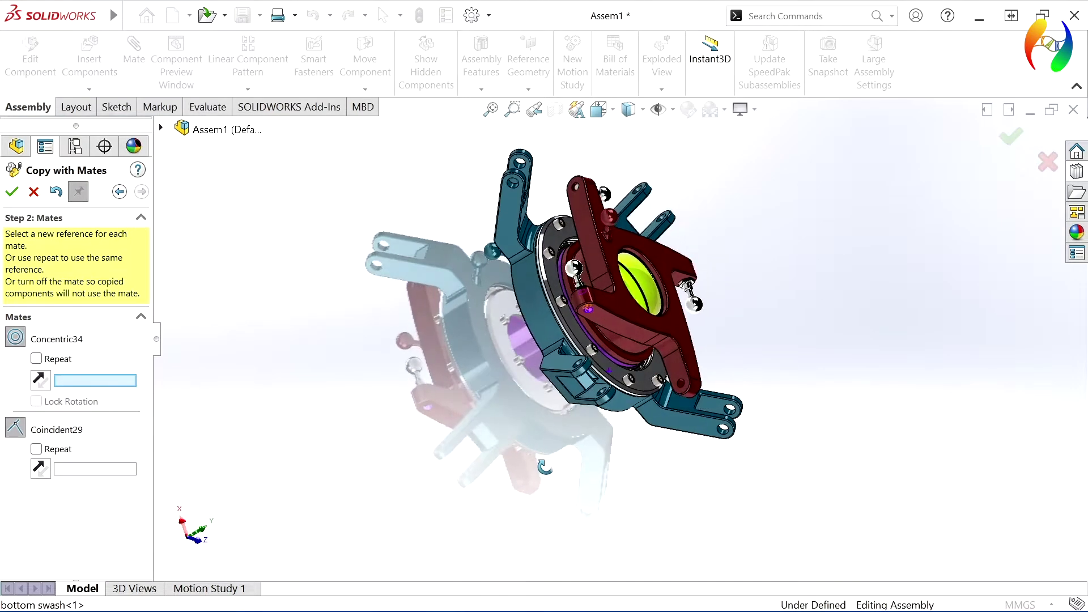
scroll(674, 379, down, 5)
scroll(674, 378, down, 2)
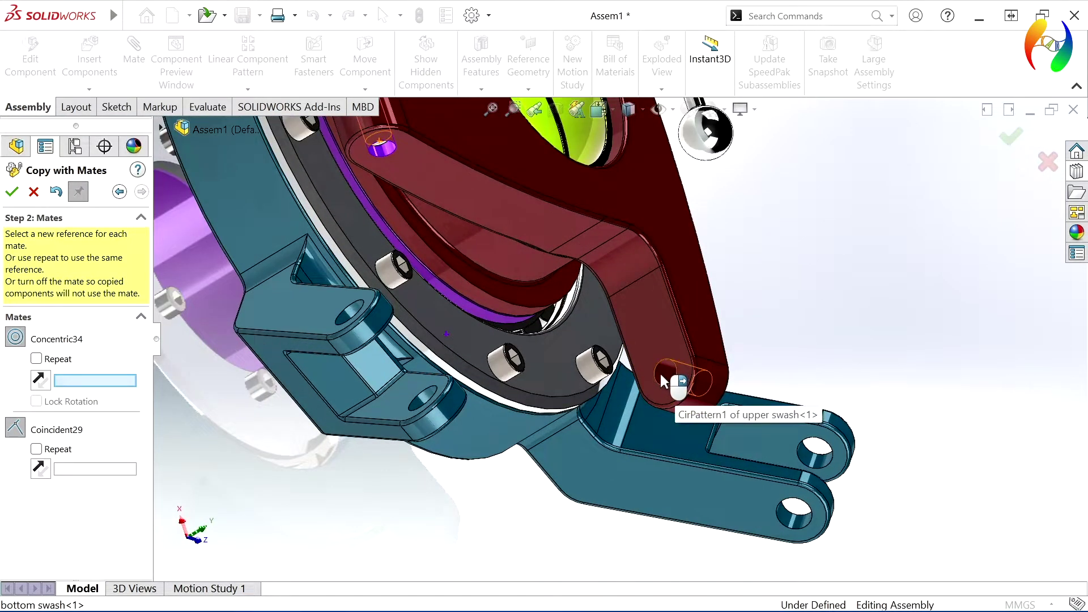
click(661, 372)
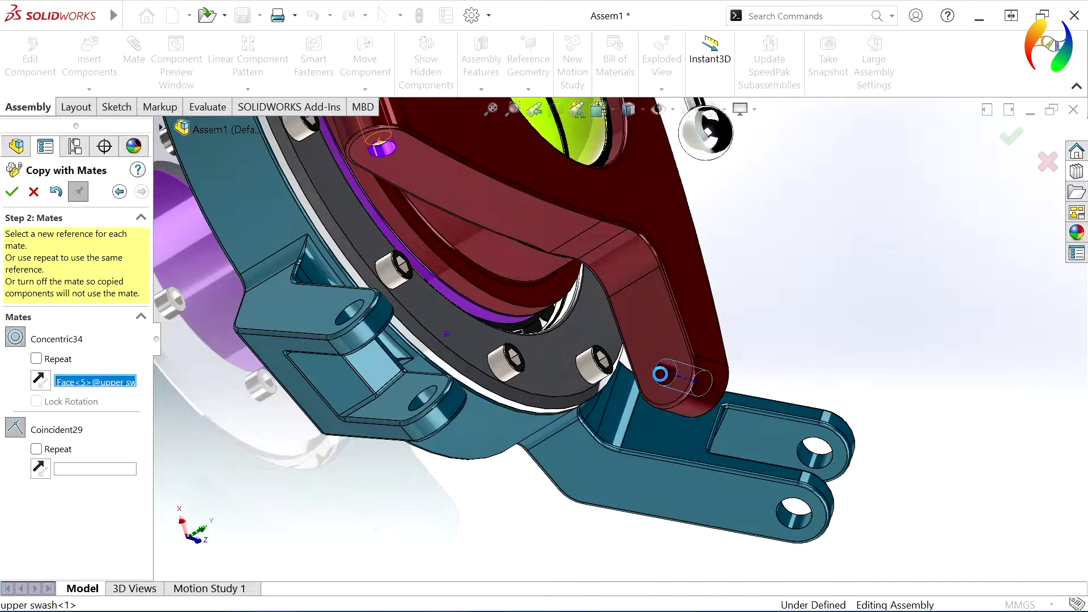
click(657, 334)
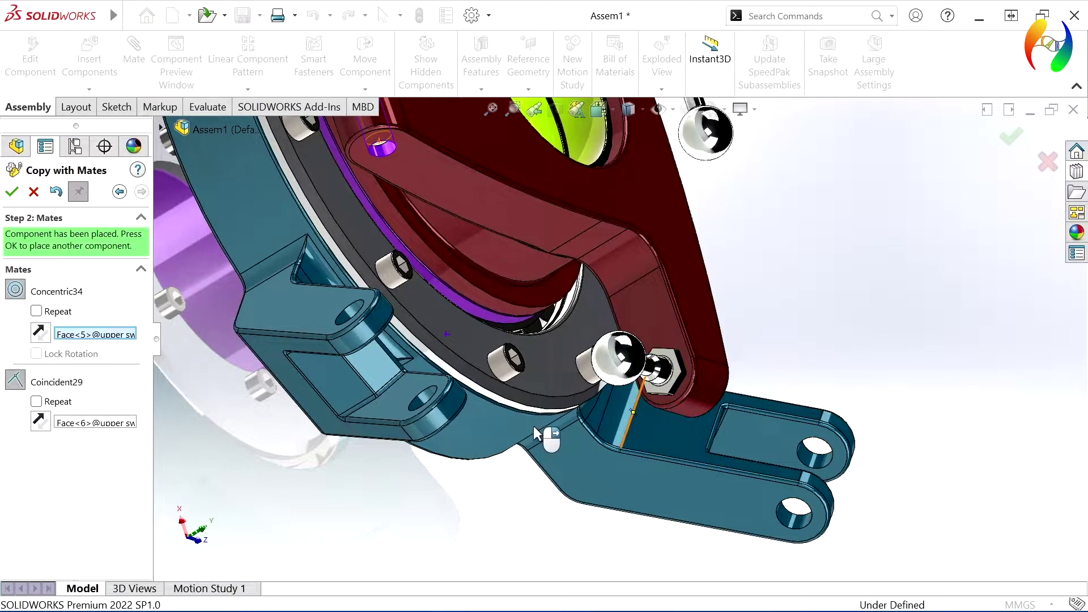
click(13, 191)
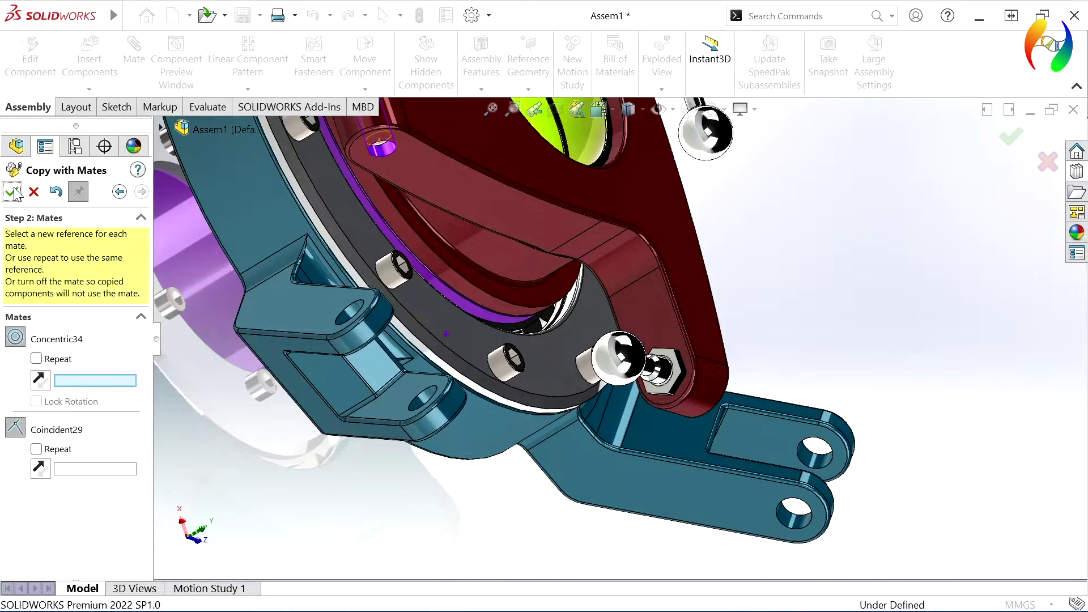
Group the radial bearing through the last cap screw into a new folder named 'screw'
click(34, 193)
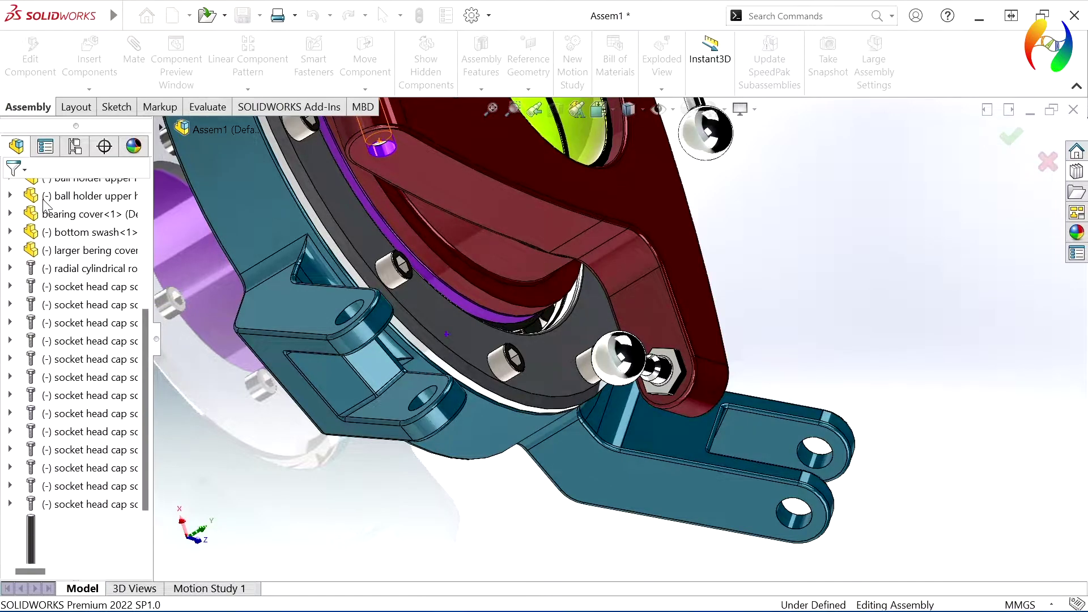
key(f)
mouse_move(497, 446)
middle_down()
mouse_move(326, 236)
mouse_move(328, 280)
middle_up()
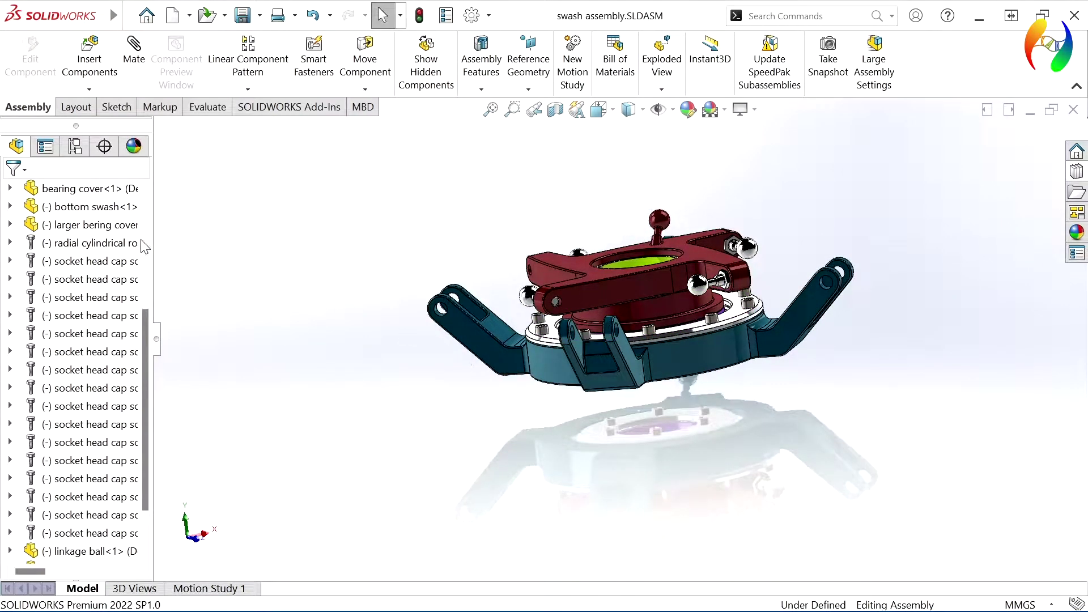
click(94, 244)
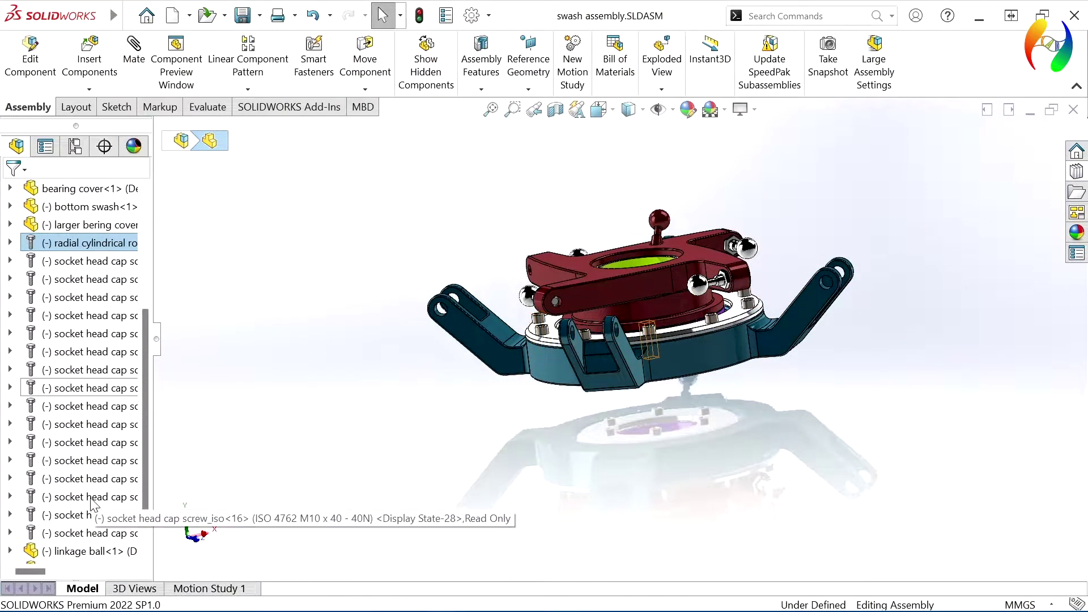
shift+click(77, 533)
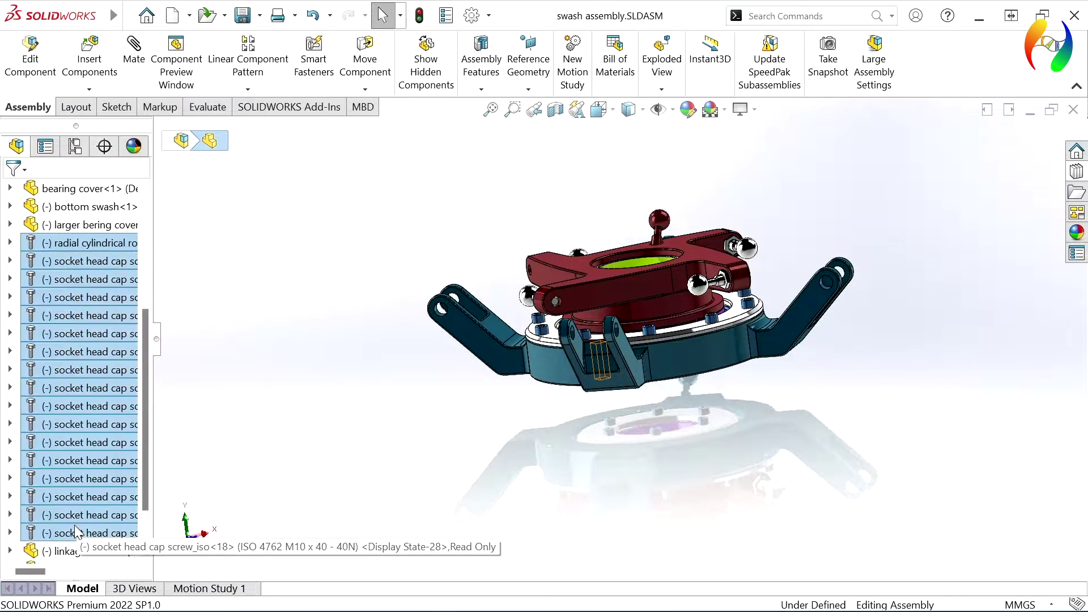
right_click(63, 441)
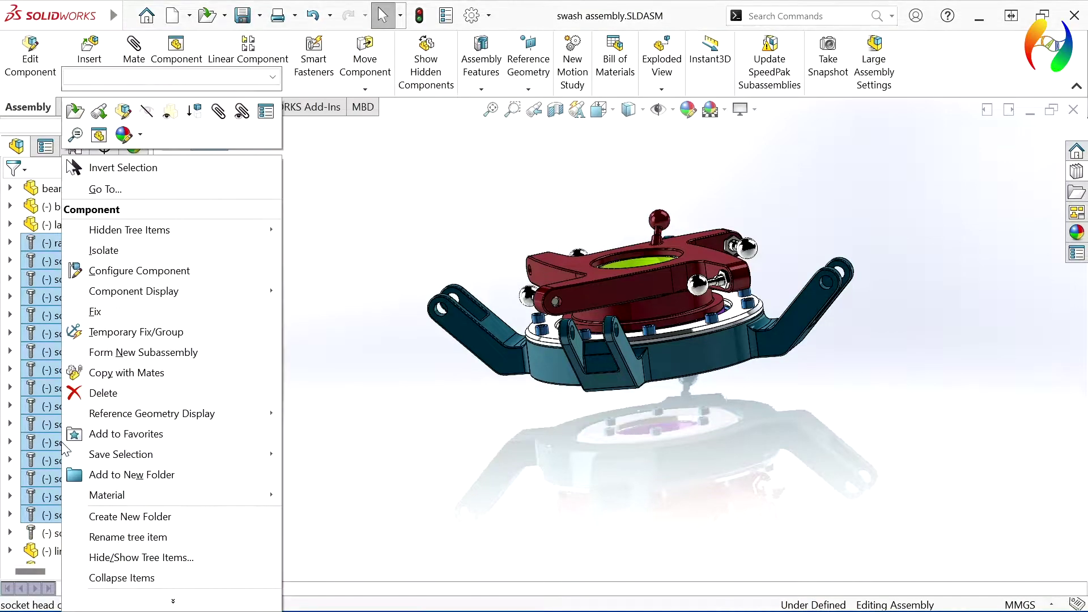
click(98, 476)
text(sc)
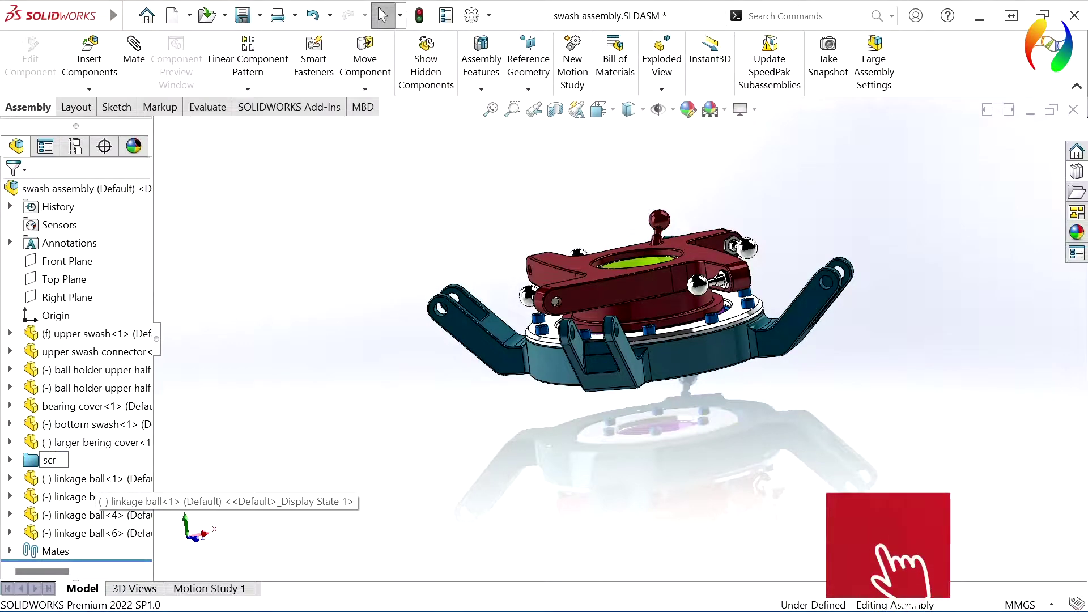
text(rew)
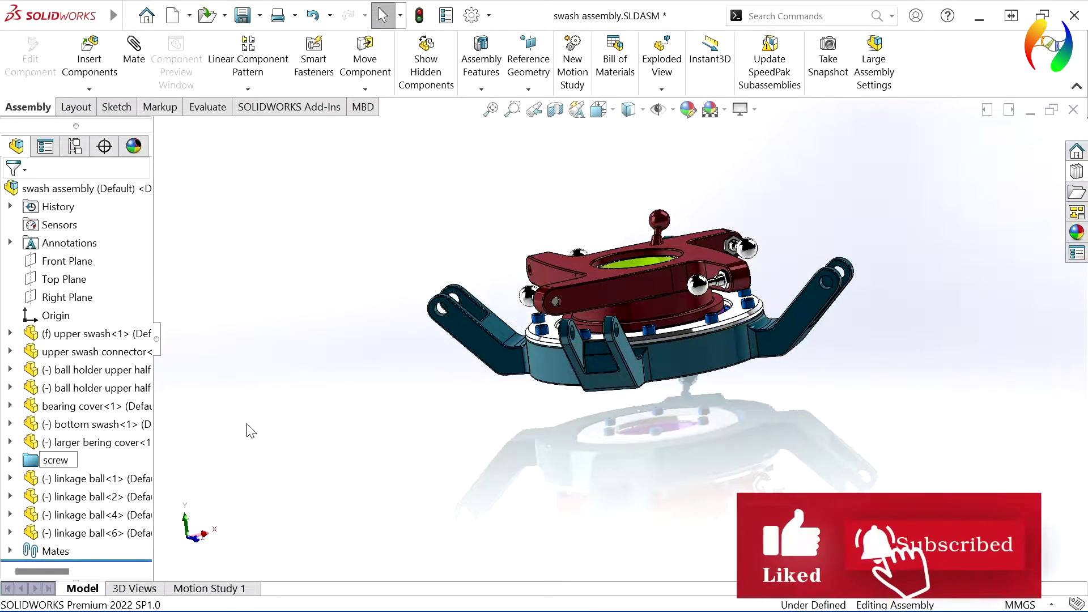
click(252, 430)
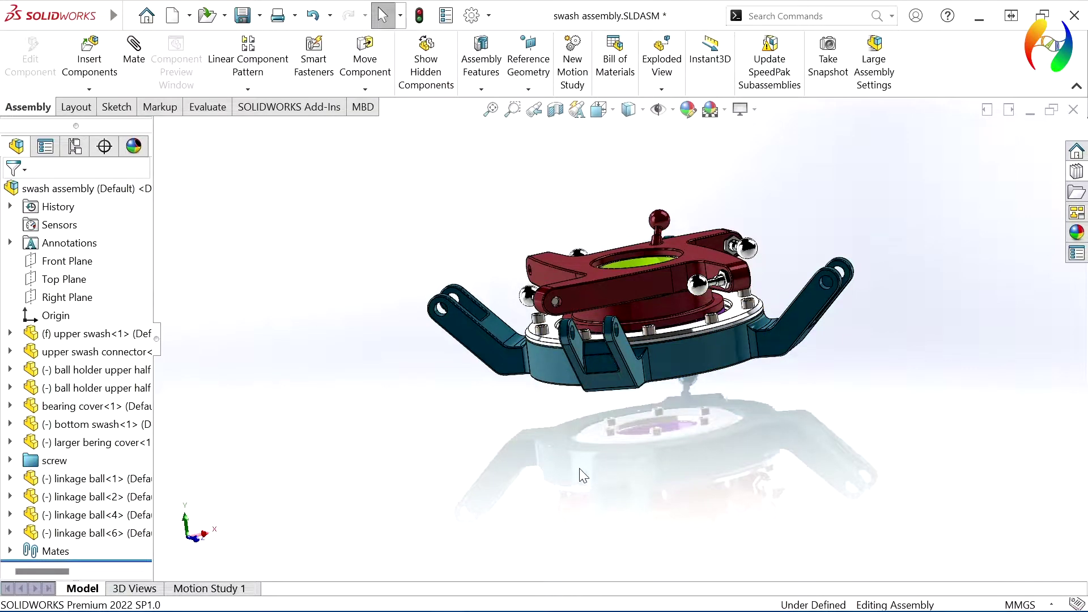
Browse the Design Library's Toolbox Bolts and Screws to the Hex Bolts and Screws category
middle_drag(579, 471, 535, 505)
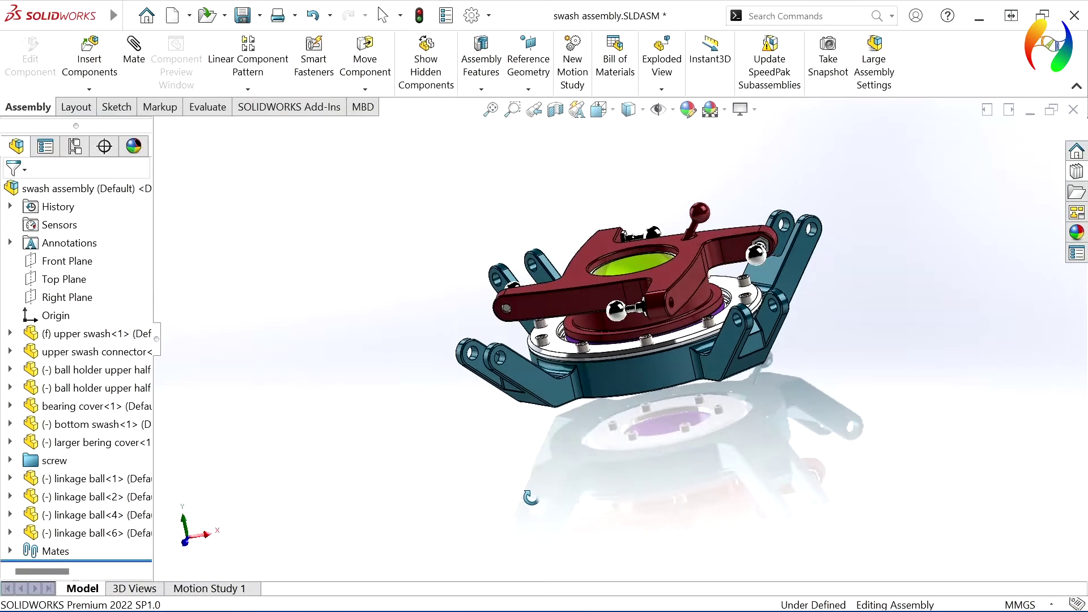
scroll(518, 353, down, 2)
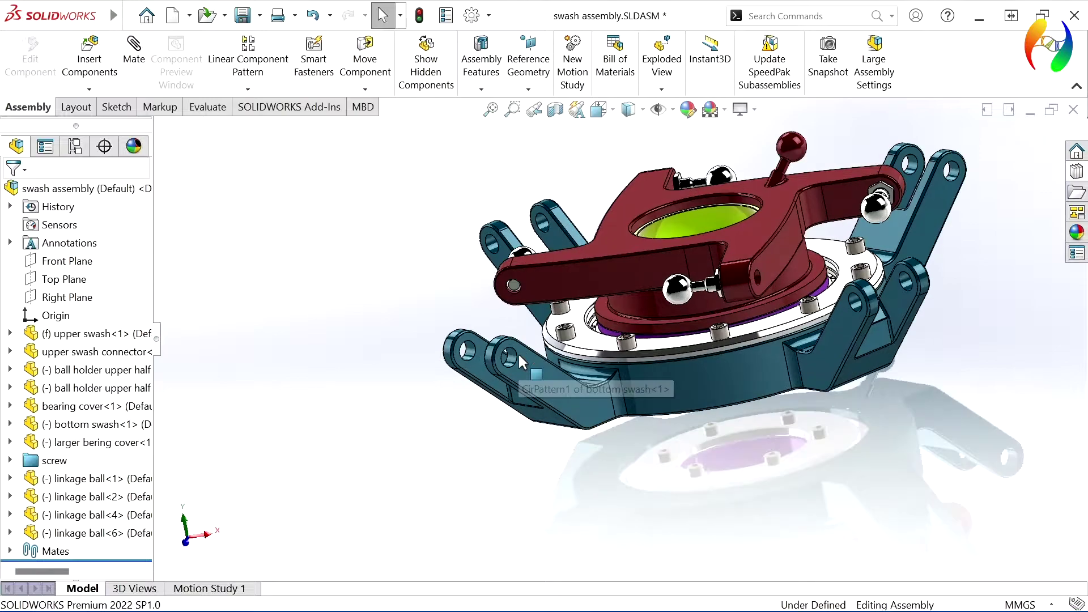
scroll(517, 352, down, 3)
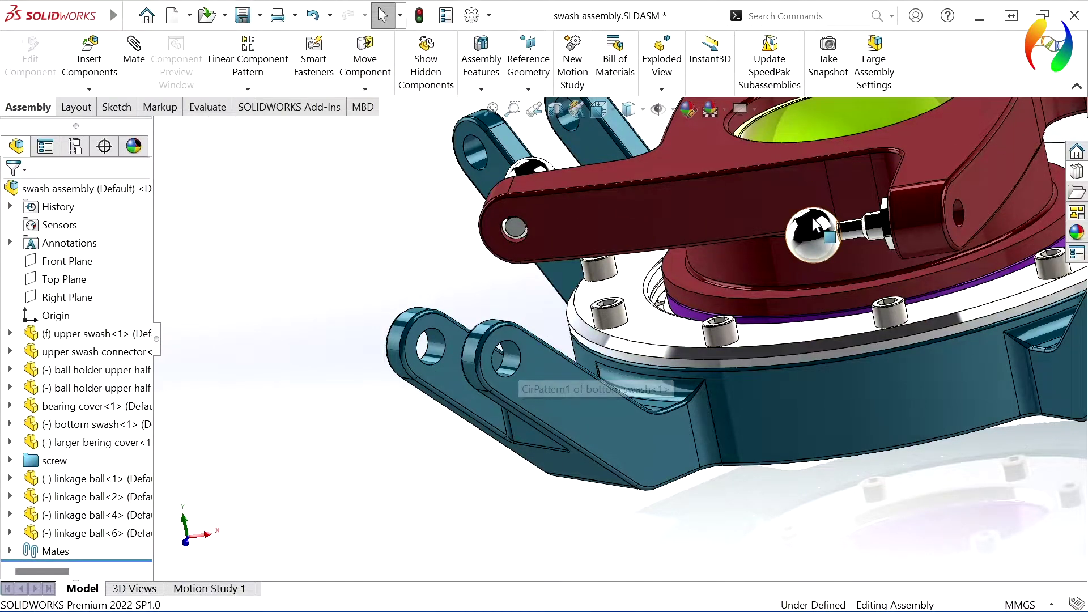
click(1077, 173)
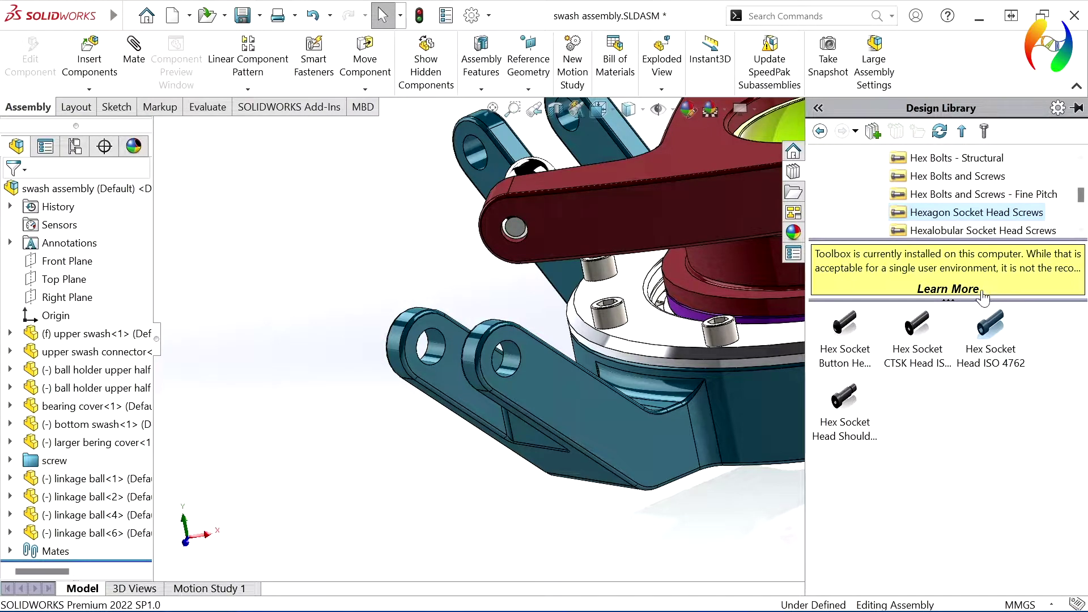
click(820, 132)
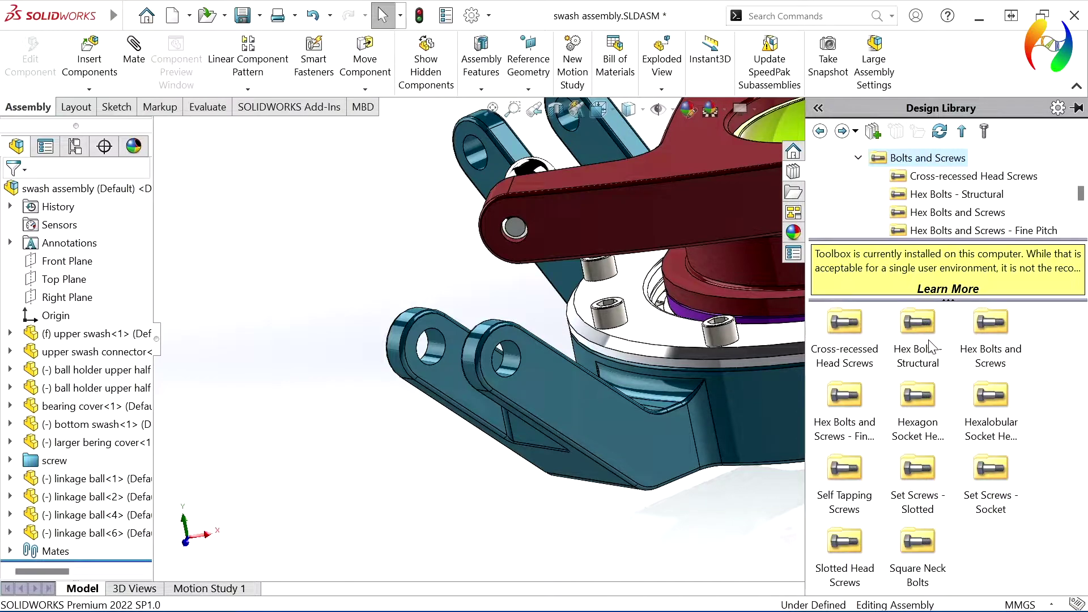
click(980, 345)
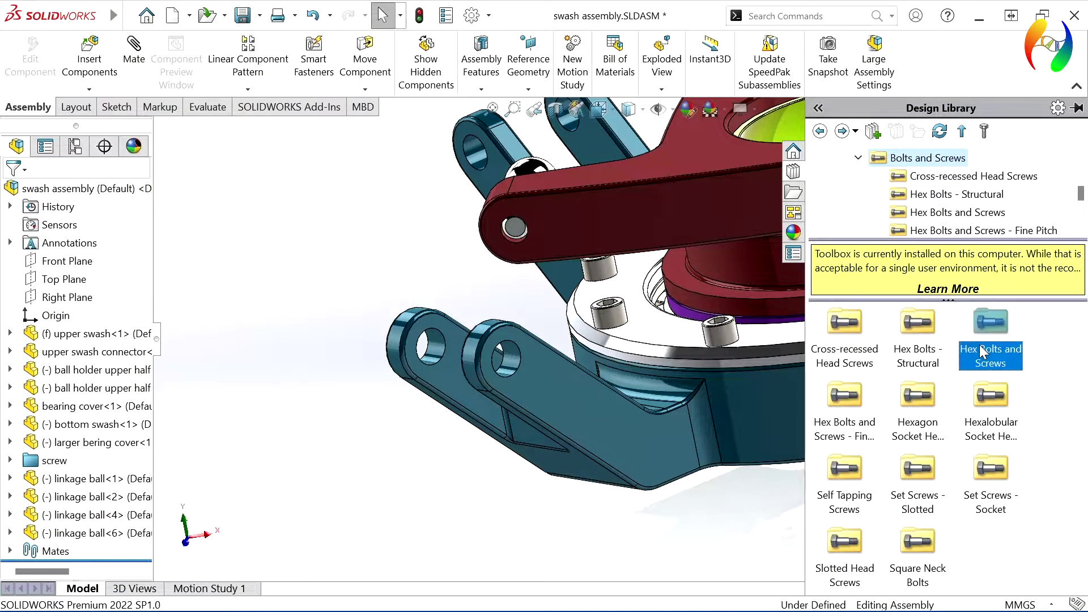
double_click(979, 345)
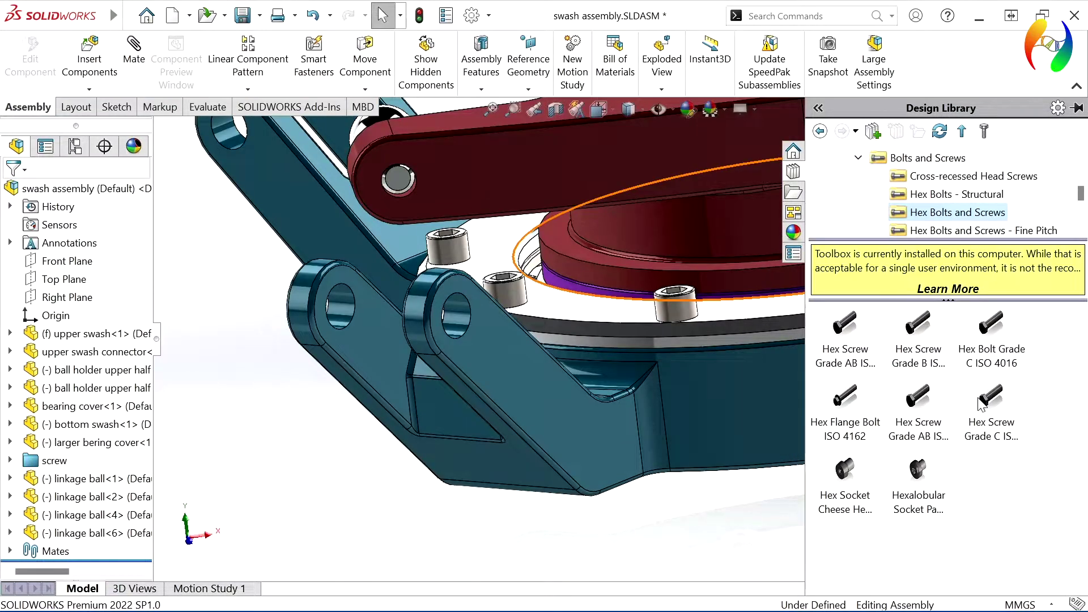
Drop a Hex Bolt Grade C into the lower-arm pivot hole, sized M20 with length 100
drag(991, 328, 587, 341)
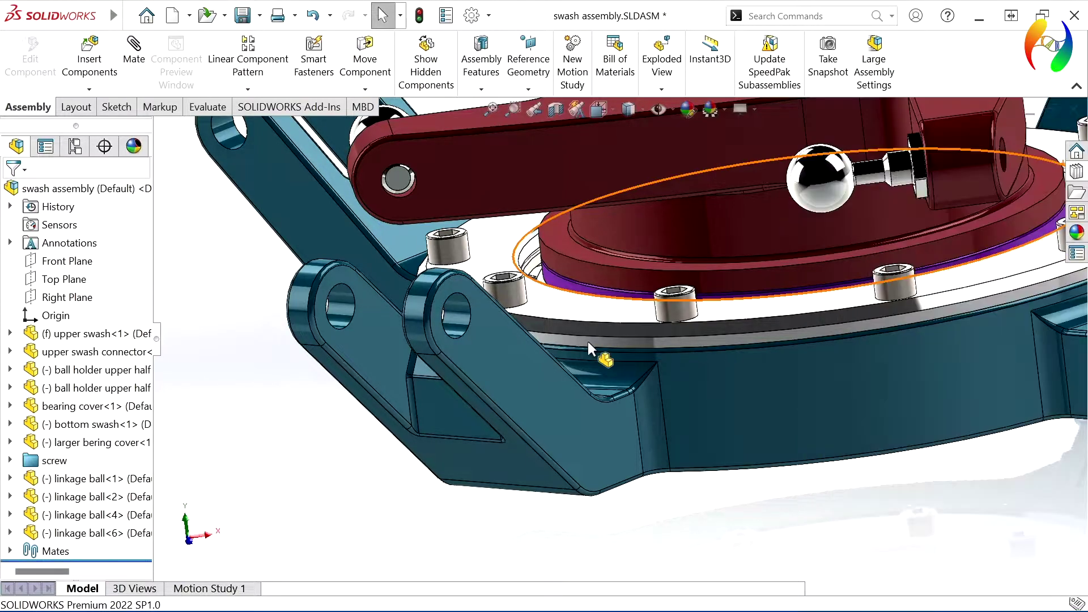
drag(486, 334, 470, 338)
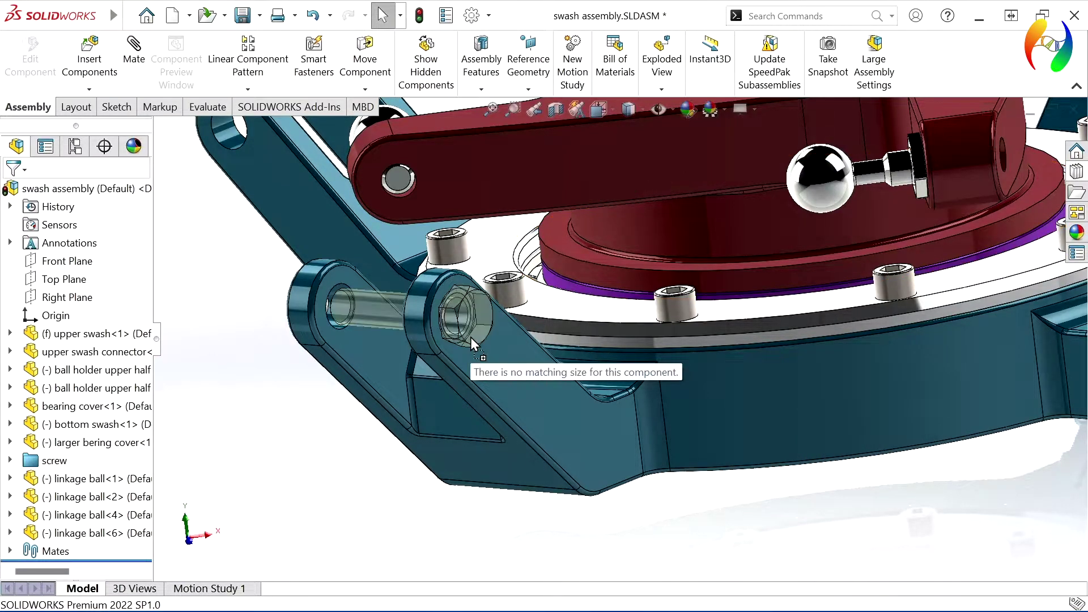
drag(473, 338, 474, 337)
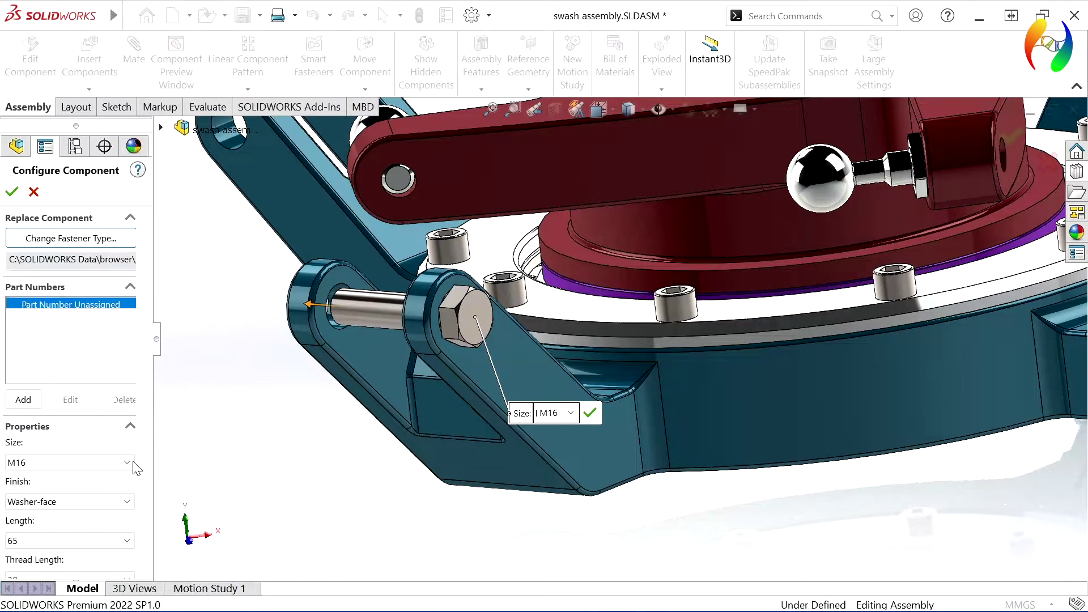
click(128, 462)
click(80, 364)
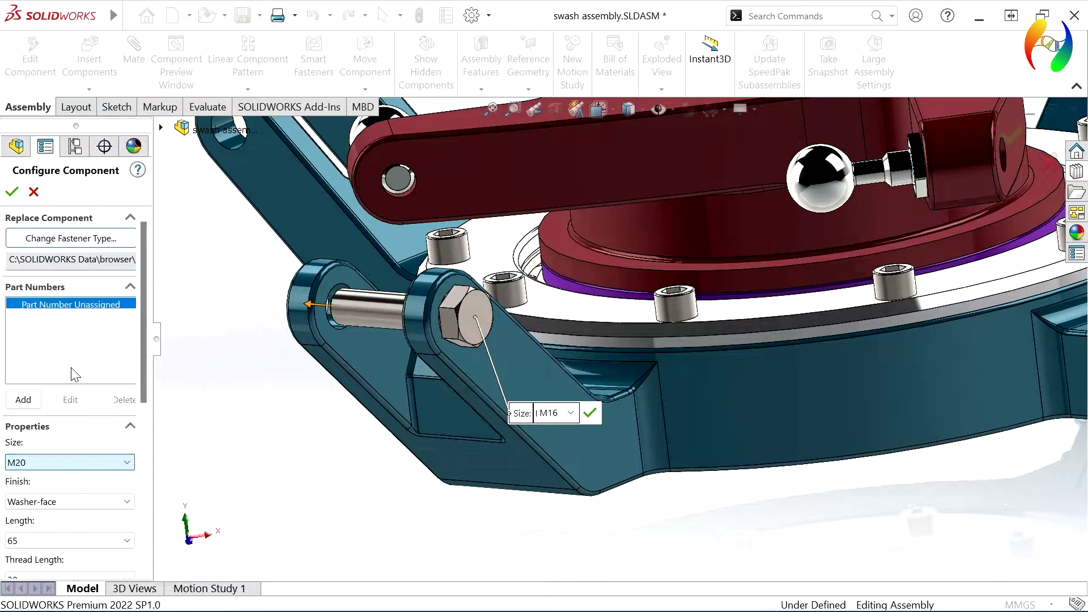
click(126, 541)
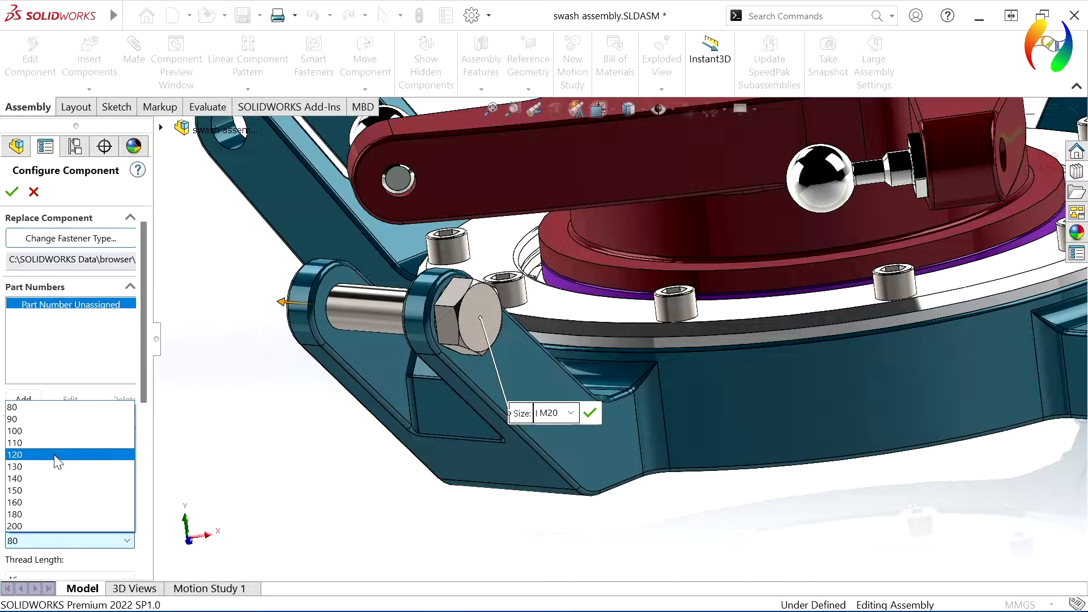
click(57, 430)
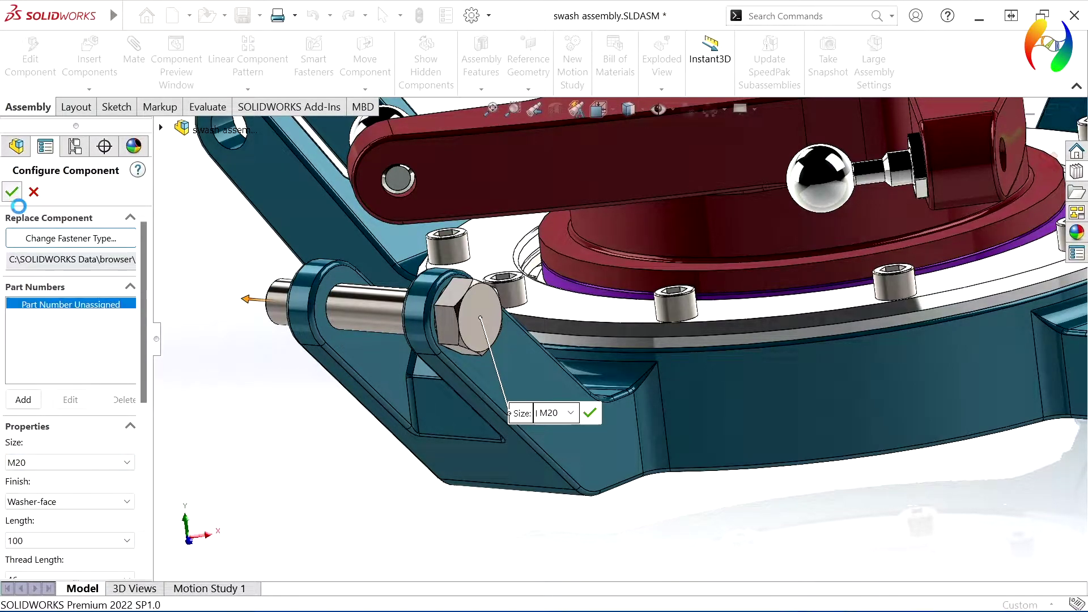
click(10, 191)
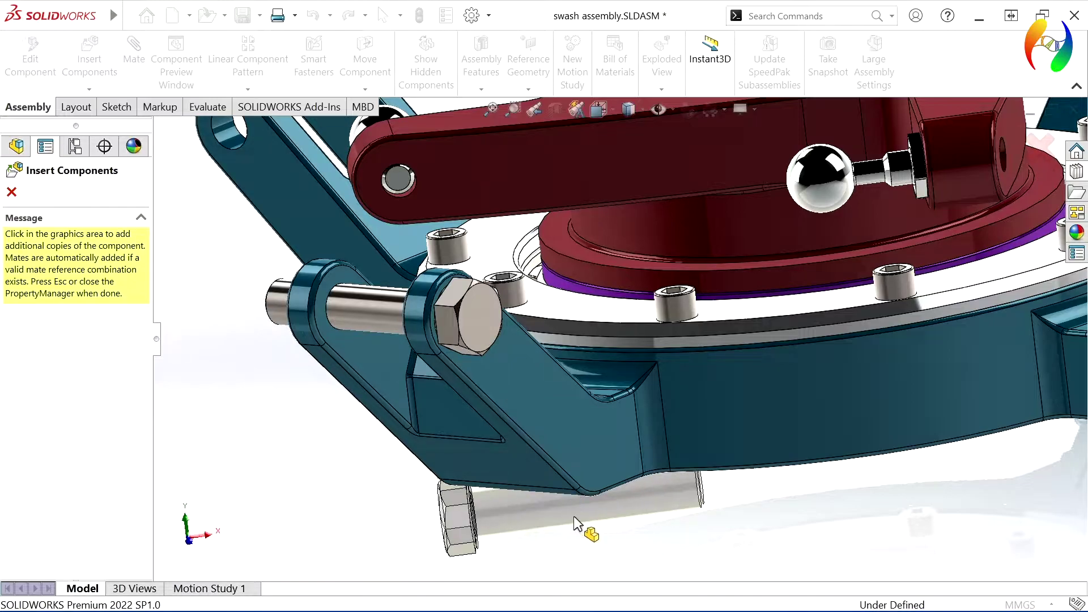
Place a hex bolt copy in the upper arm hole
scroll(573, 516, up, 5)
scroll(606, 493, up, 3)
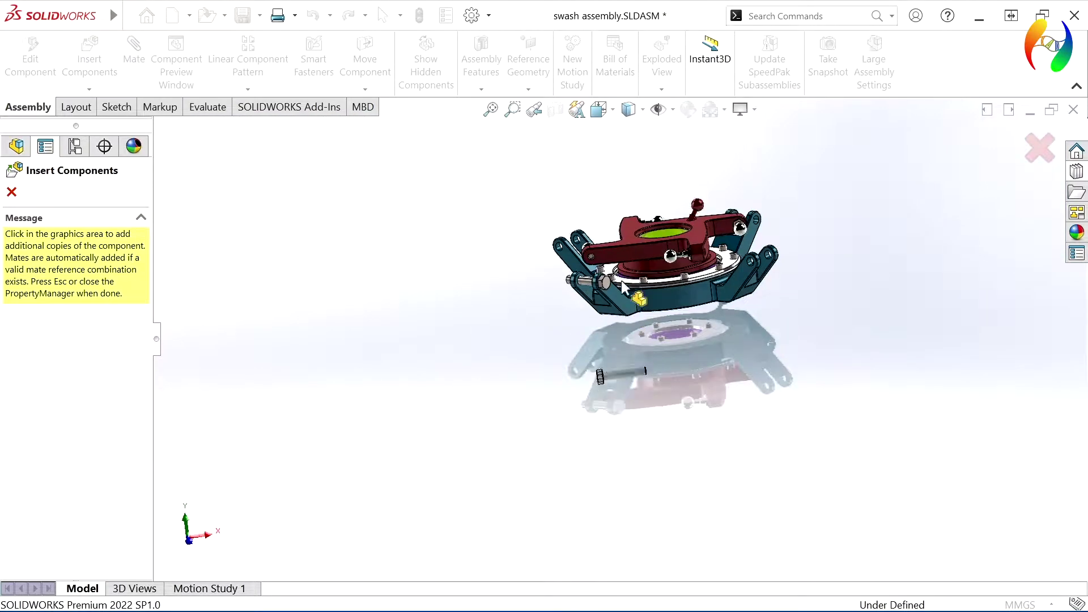
scroll(567, 269, down, 2)
scroll(559, 271, down, 5)
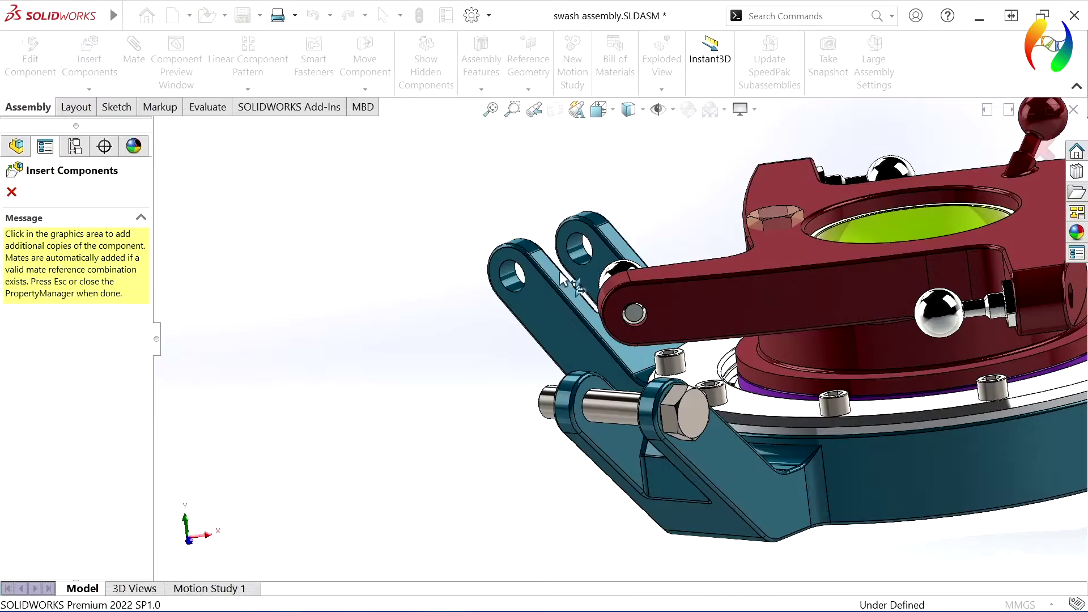
click(526, 281)
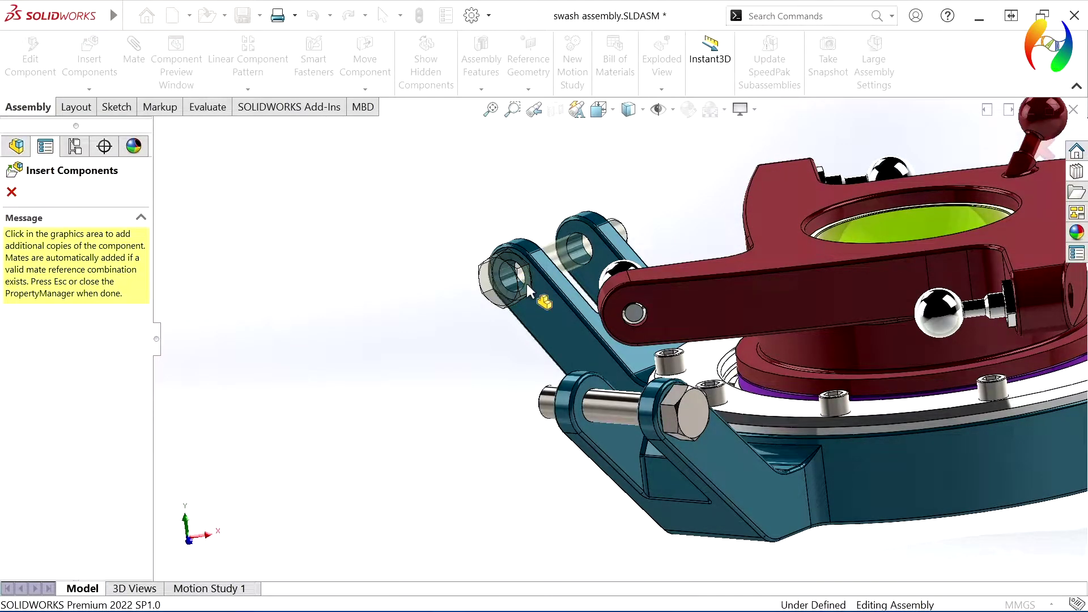
Place another hex bolt copy in the far arm's link hole and finish inserting
scroll(517, 391, up, 2)
scroll(517, 391, up, 2)
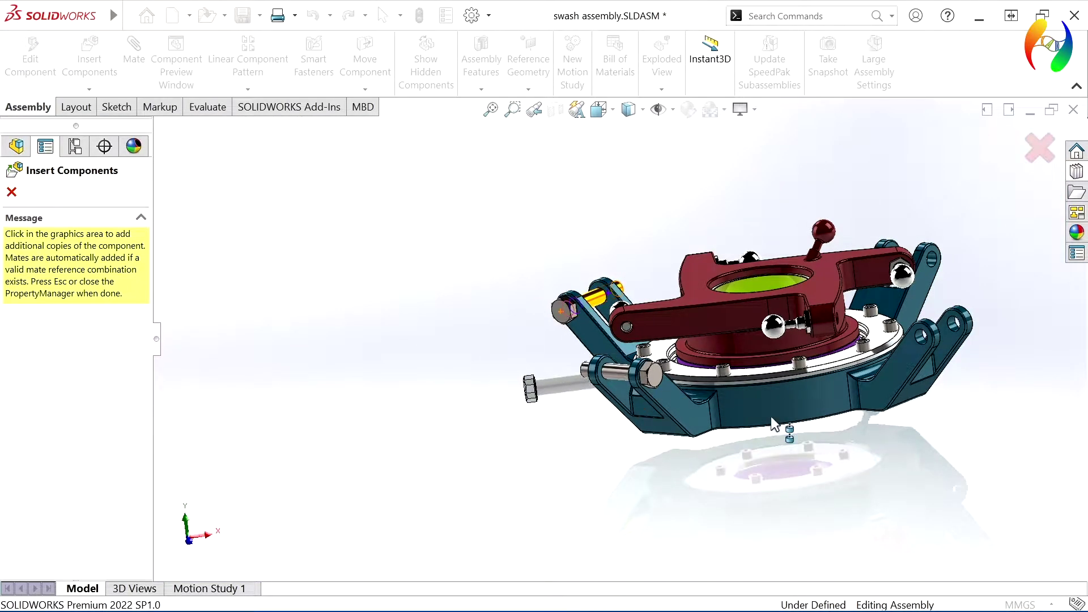
mouse_move(986, 348)
middle_down()
mouse_move(850, 415)
mouse_move(861, 409)
middle_up()
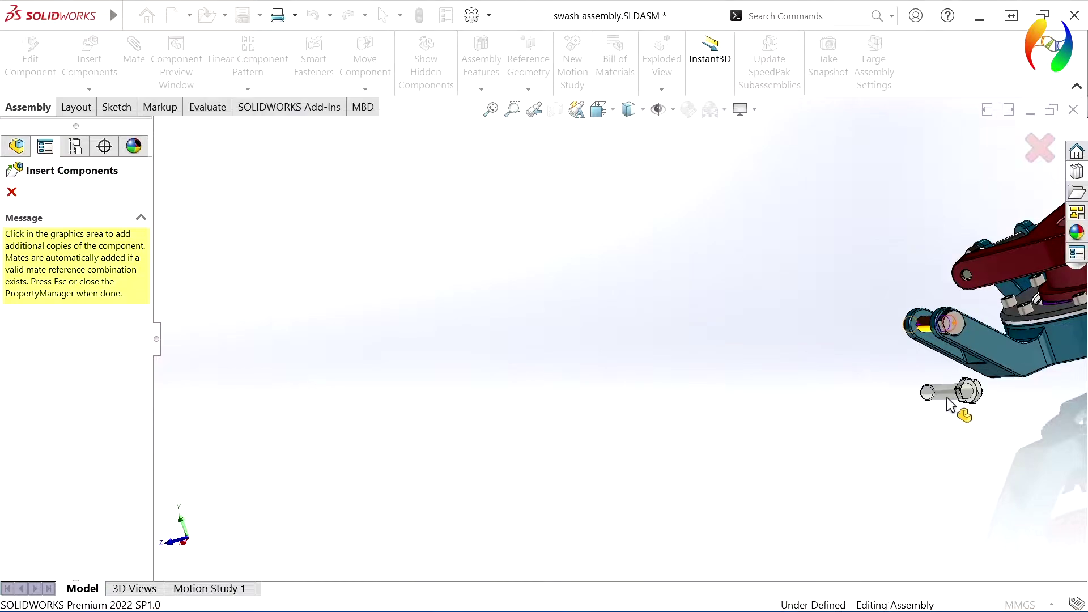
scroll(952, 399, up, 3)
middle_drag(871, 310, 768, 377)
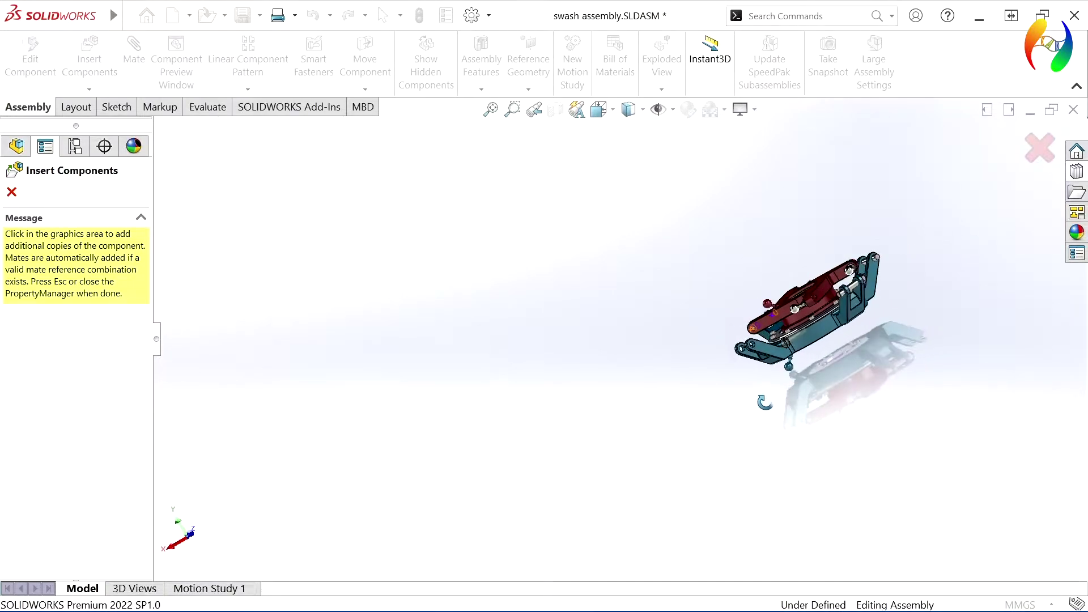
scroll(766, 360, down, 2)
scroll(765, 360, down, 3)
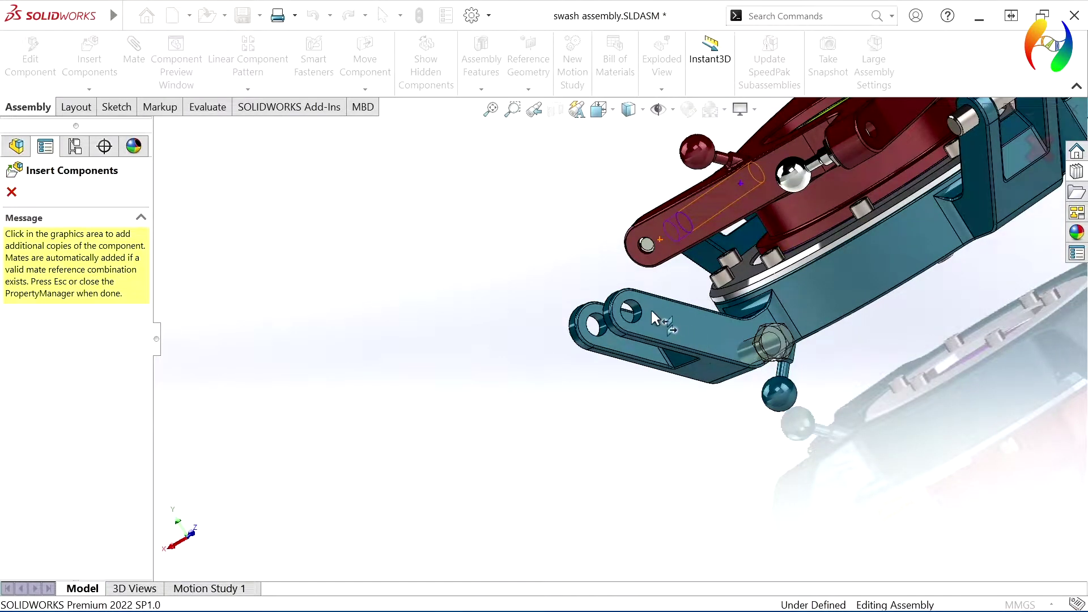
scroll(651, 310, down, 3)
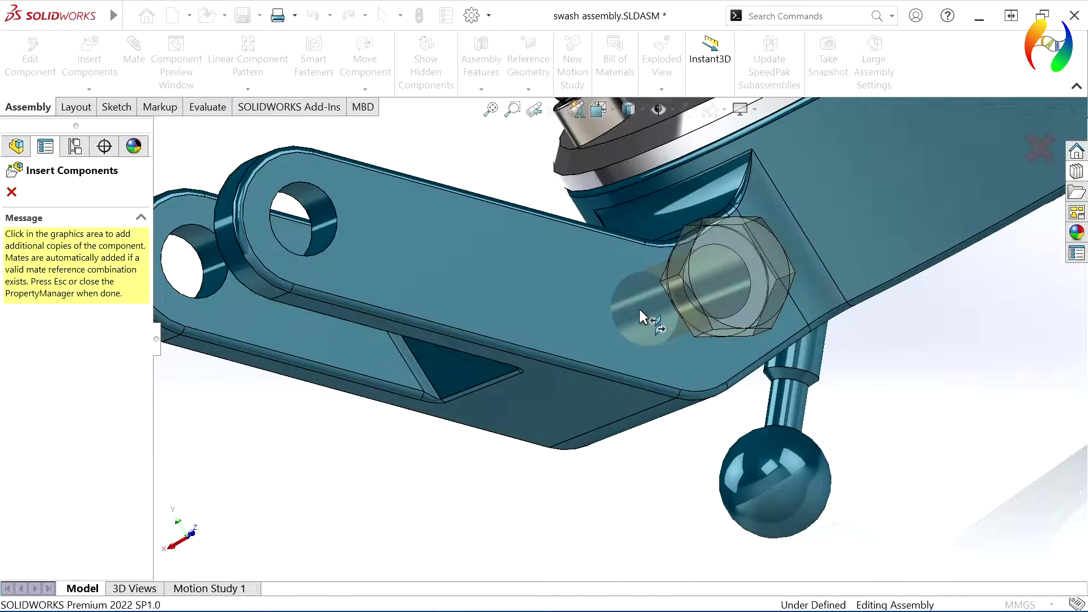
click(342, 235)
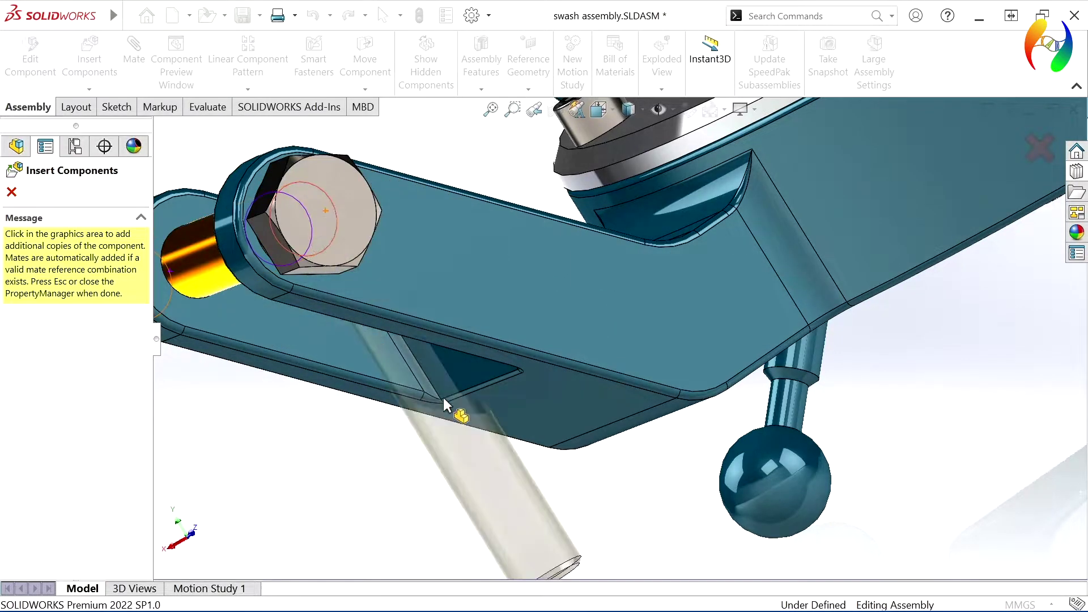
scroll(439, 398, up, 1)
click(11, 192)
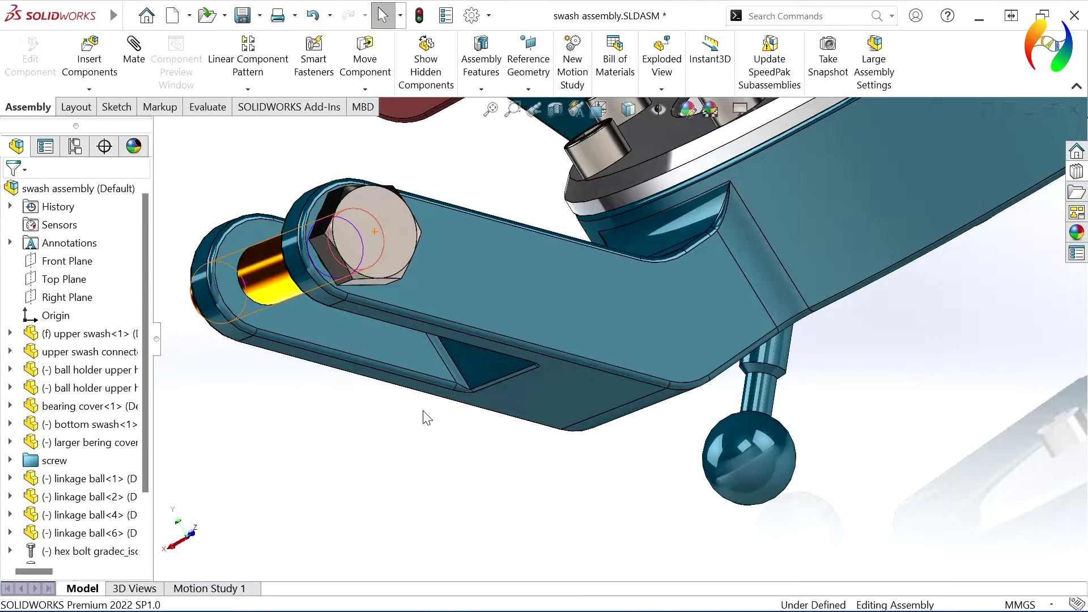
Turn the view toward the upper swash pin and bring up the Design Library
scroll(445, 422, up, 3)
scroll(448, 423, up, 4)
middle_drag(470, 403, 626, 330)
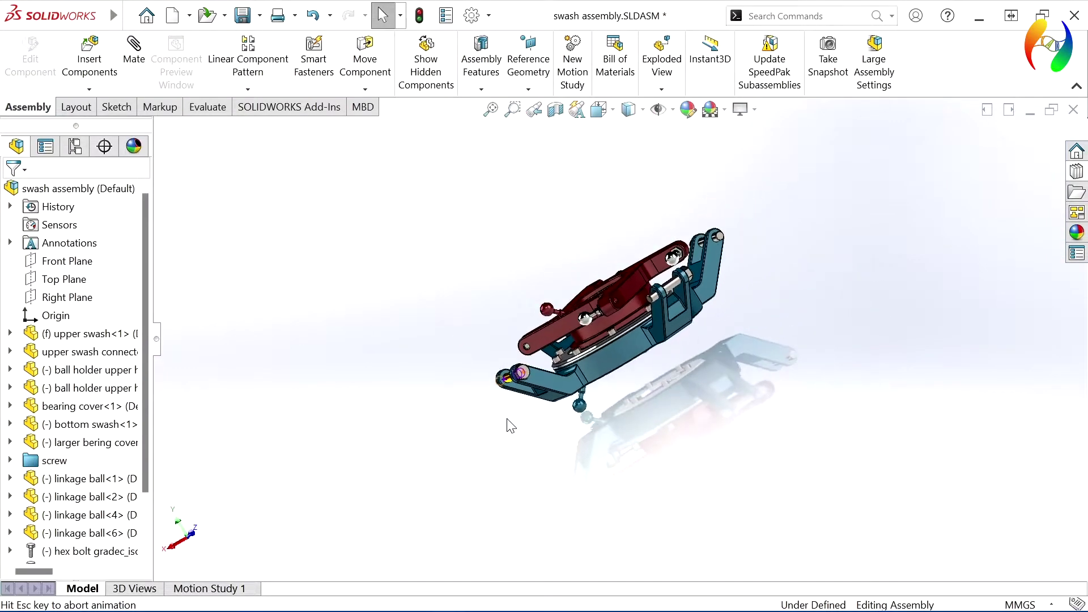
scroll(638, 300, down, 3)
scroll(637, 300, down, 3)
scroll(690, 342, up, 2)
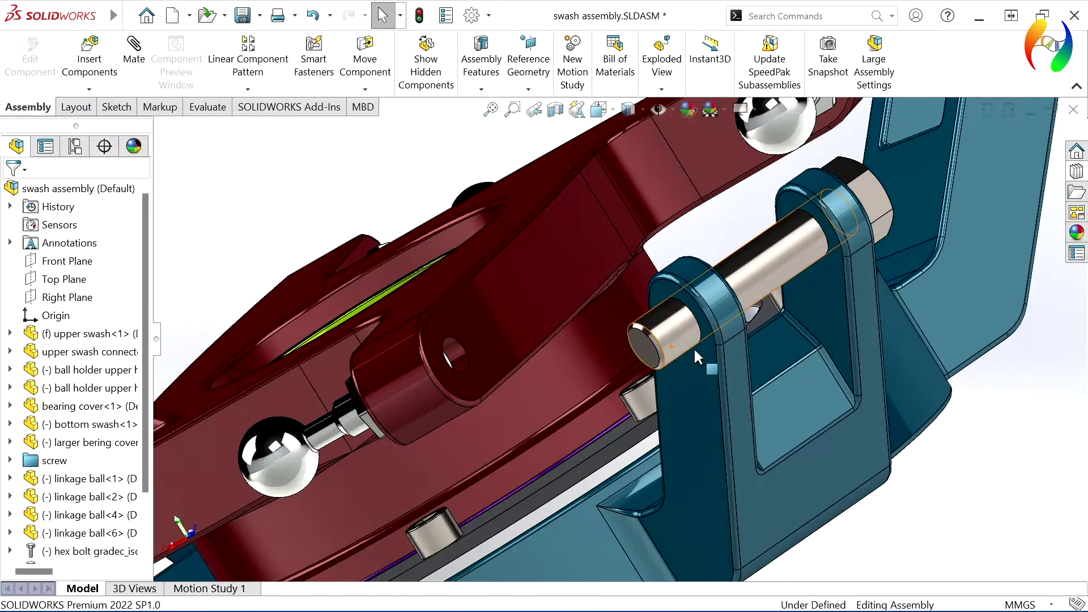
click(1079, 163)
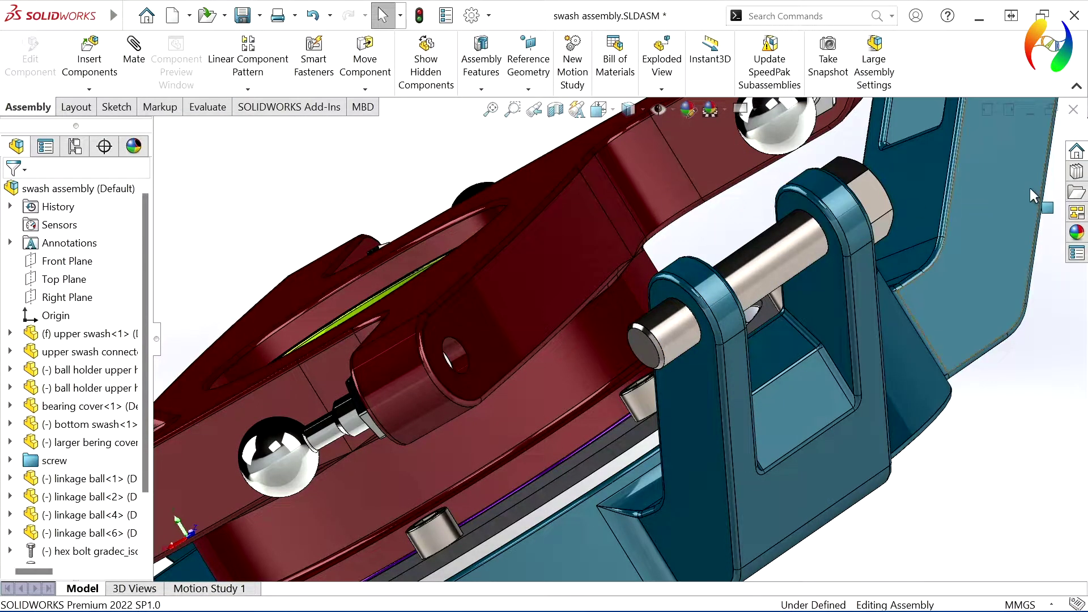
click(1080, 172)
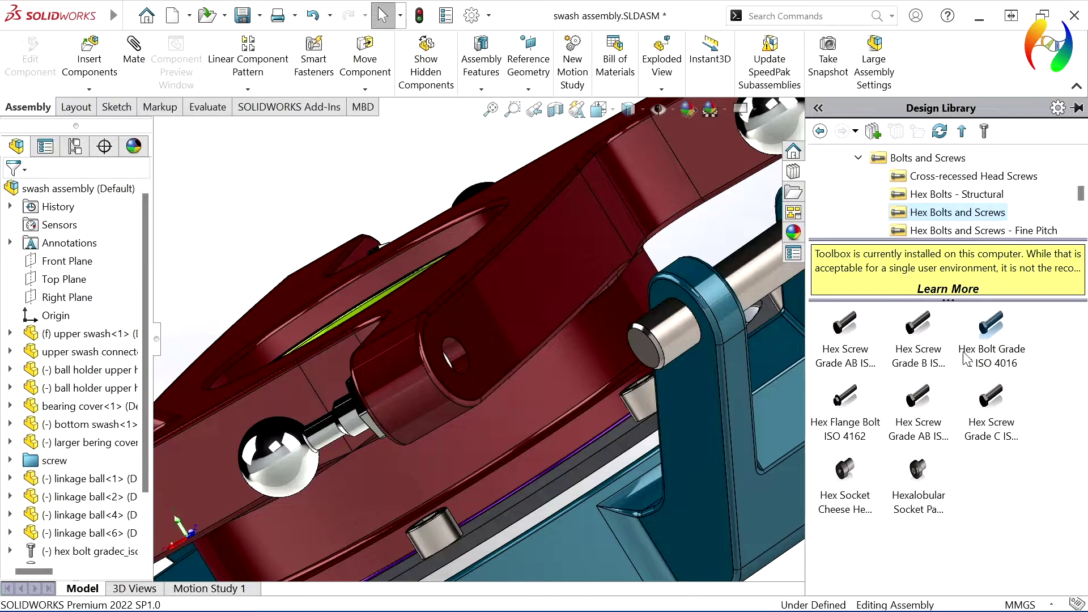
Navigate the Toolbox to ISO > Nuts > Hex Nuts and select Hex Flange Nut
click(820, 133)
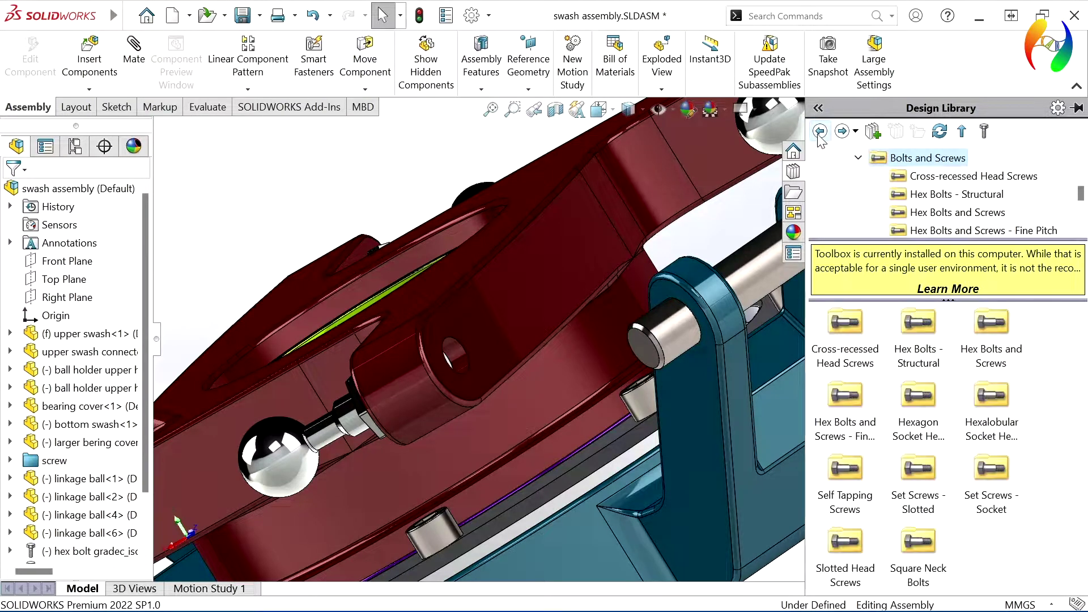
click(858, 157)
scroll(863, 172, up, 1)
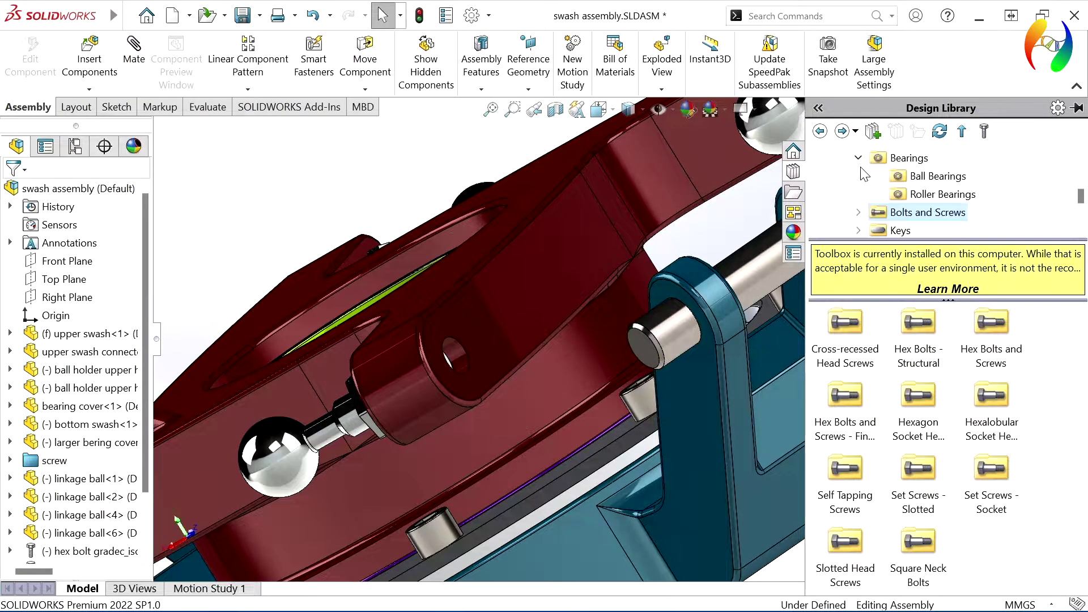
scroll(863, 174, up, 1)
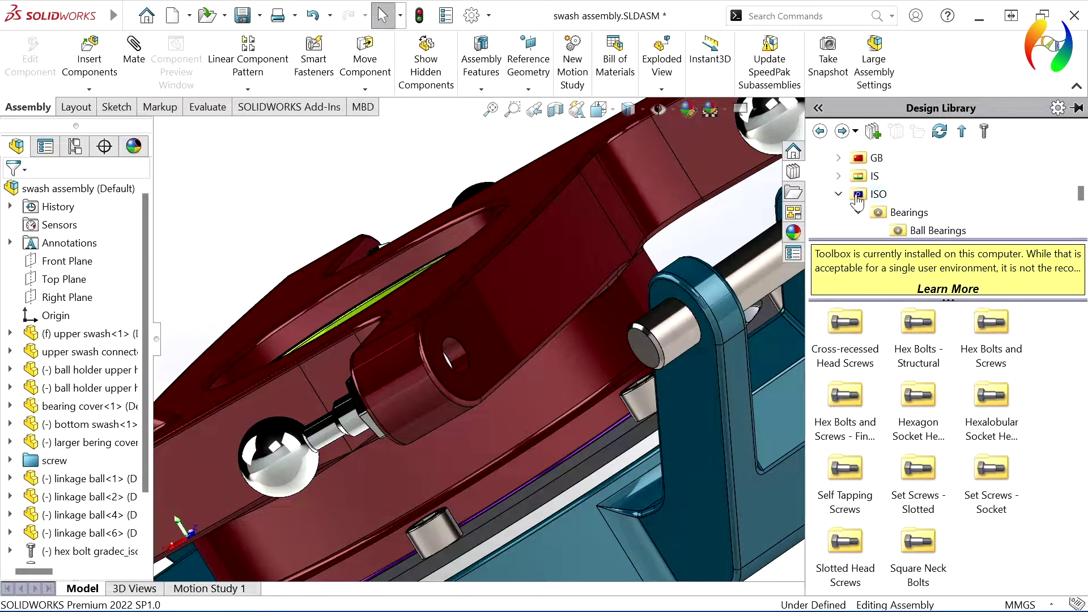
click(857, 195)
double_click(844, 396)
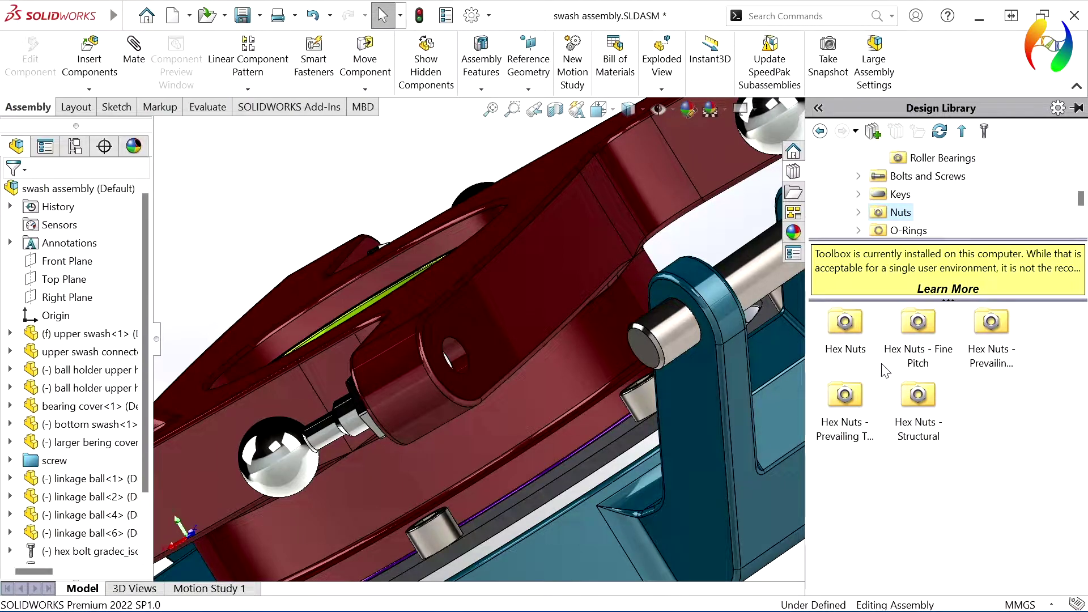
double_click(845, 323)
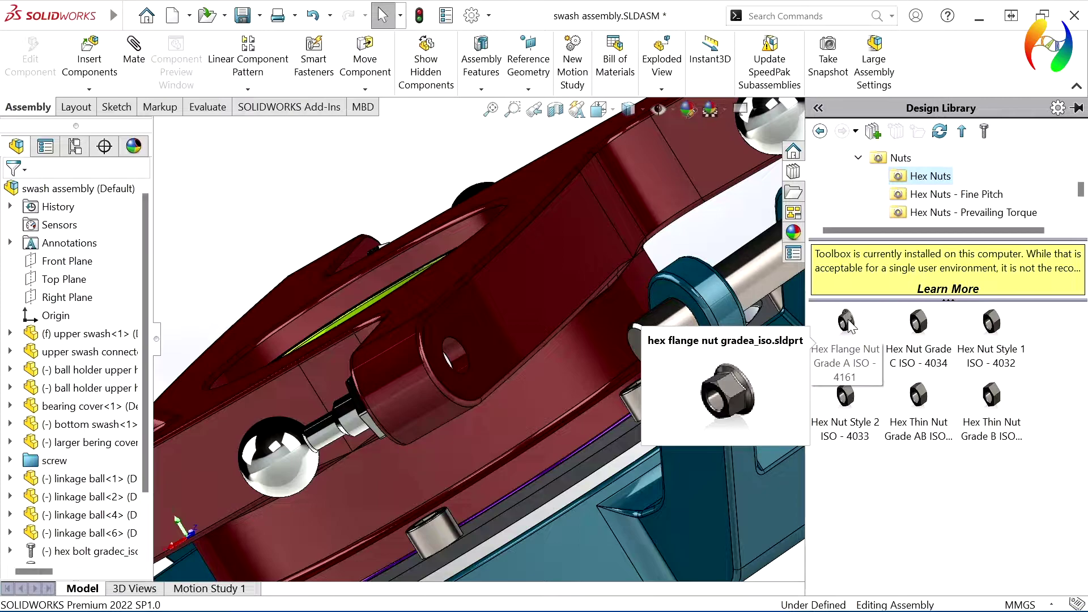
click(847, 322)
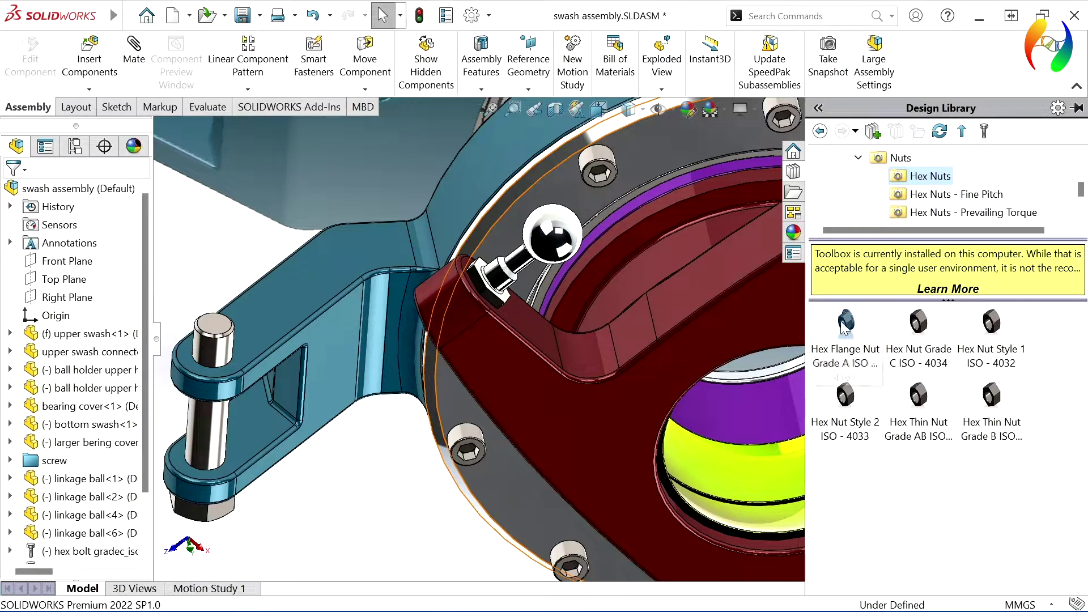
Place an M20 hex flange nut from the Design Library onto the top of the arm's pivot pin
mouse_move(844, 326)
mouse_down()
mouse_move(241, 371)
mouse_move(214, 349)
mouse_up()
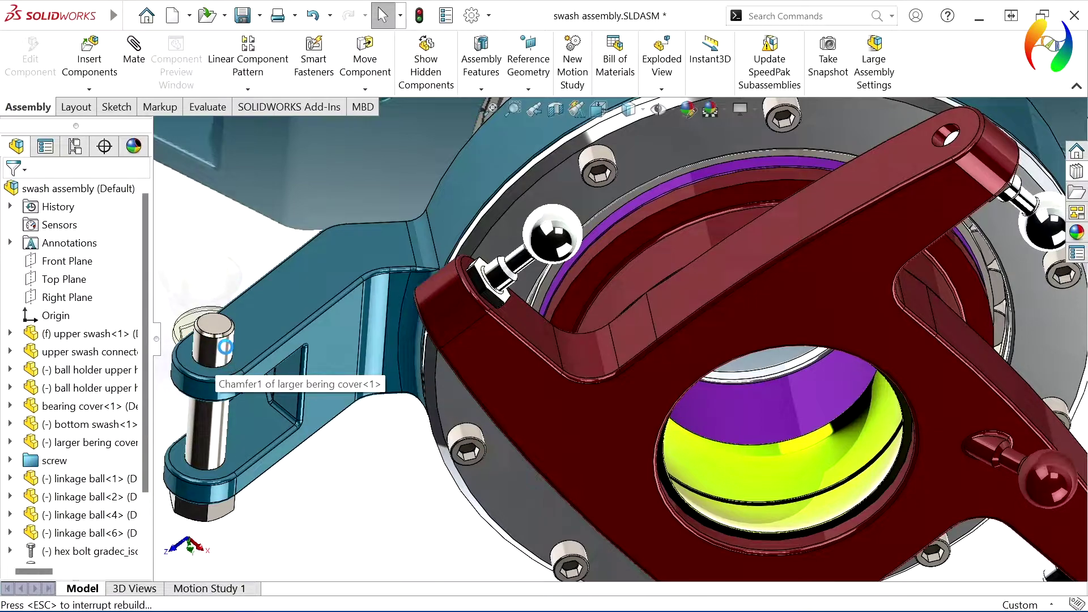
drag(213, 347, 226, 348)
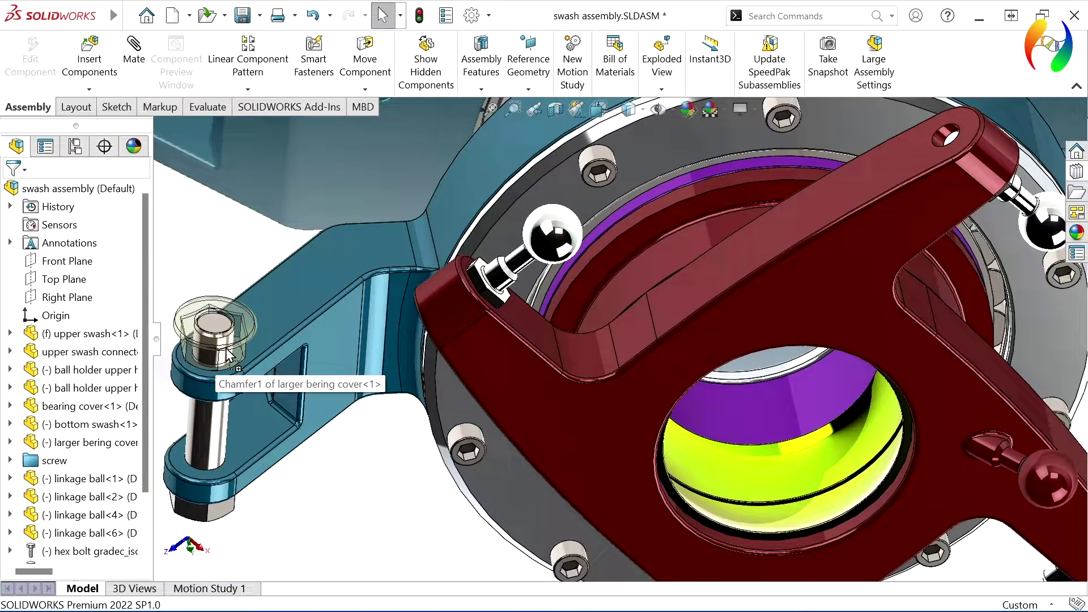
drag(227, 349, 226, 348)
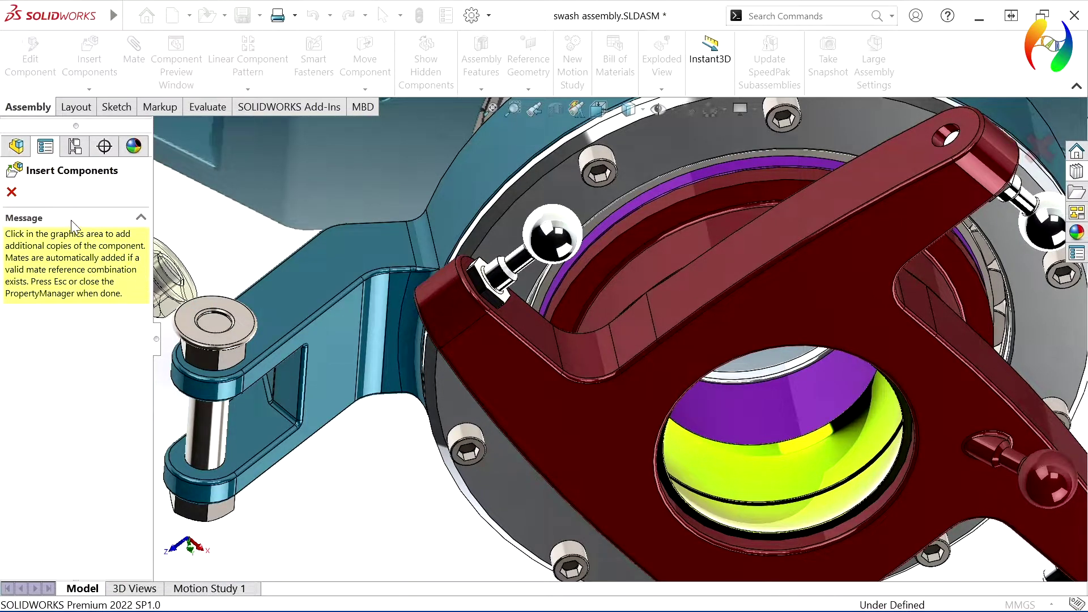
click(11, 193)
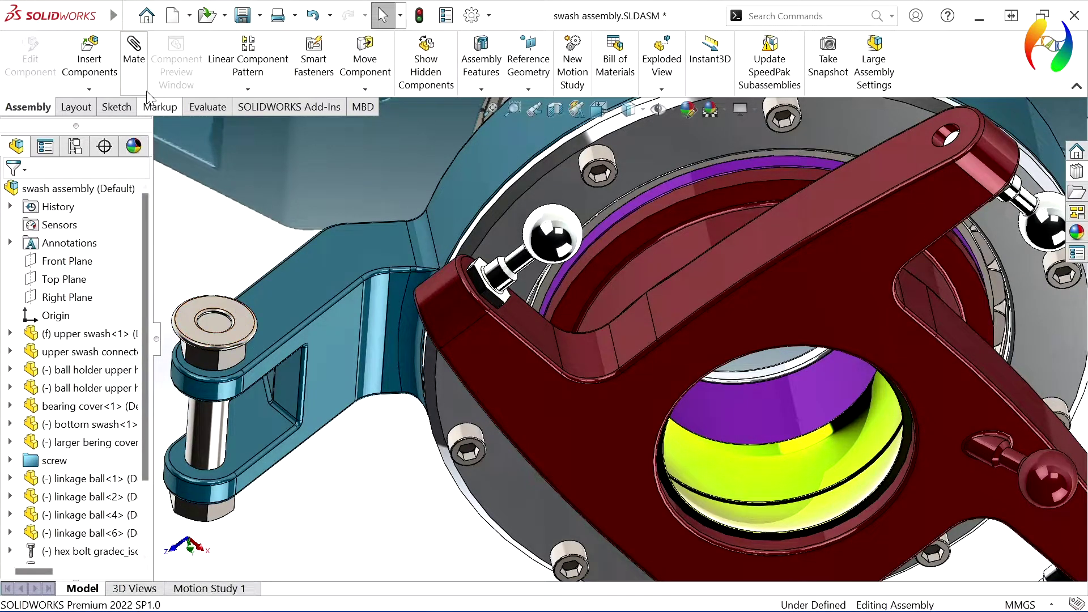
Mate the flange nut face coincident to the lower arm's lug face with flipped alignment
click(246, 316)
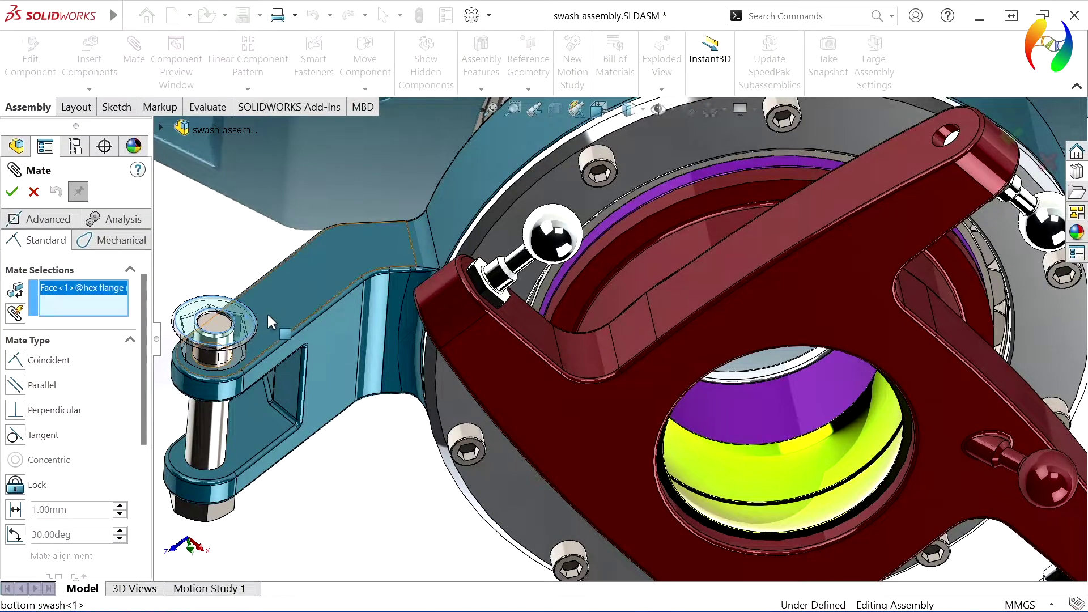
click(268, 313)
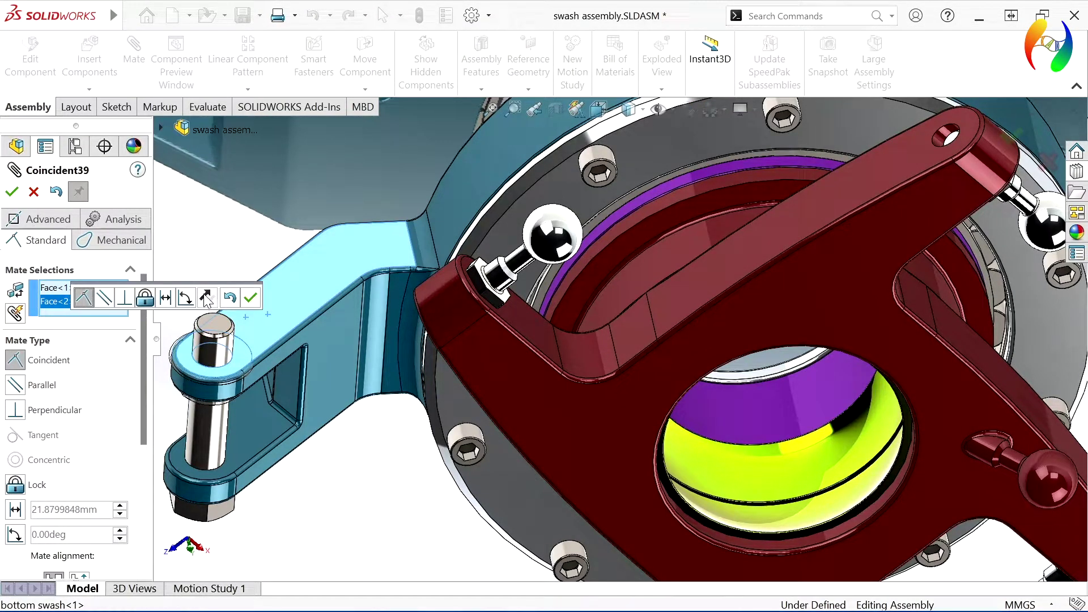
click(206, 298)
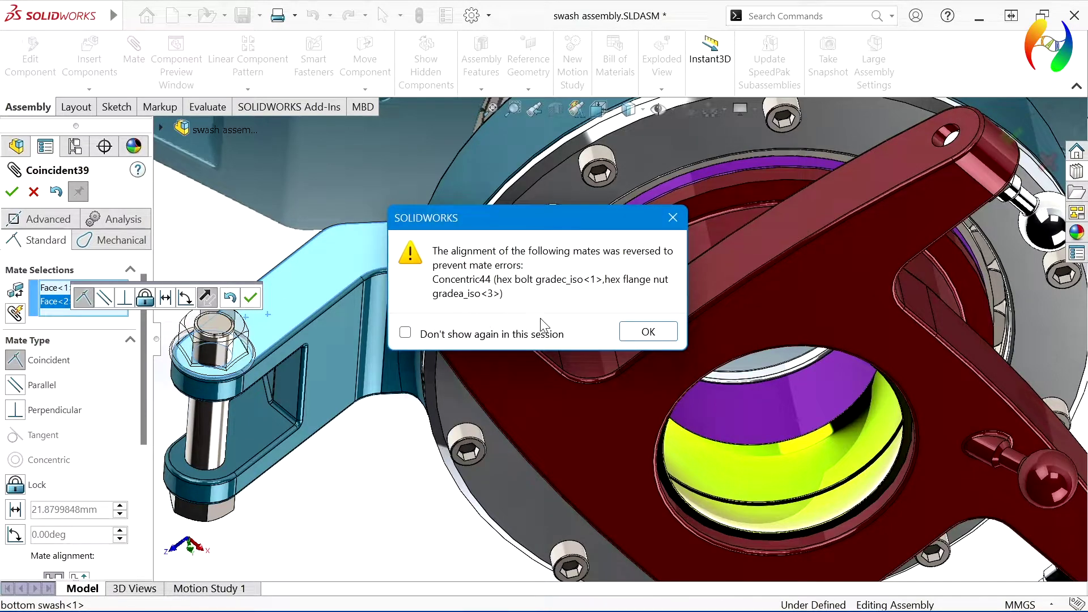
click(632, 331)
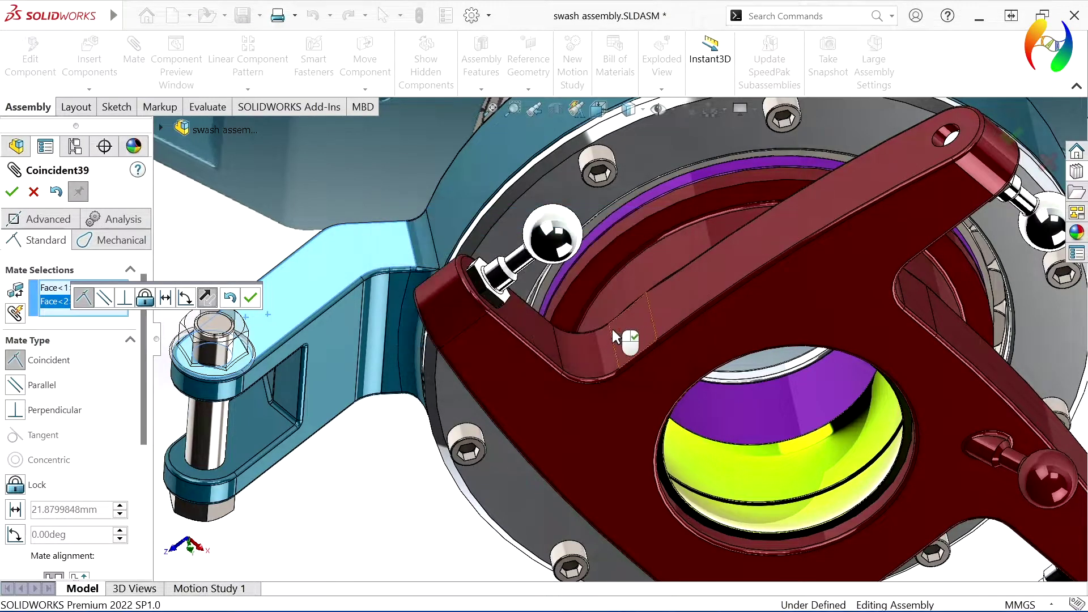
click(249, 297)
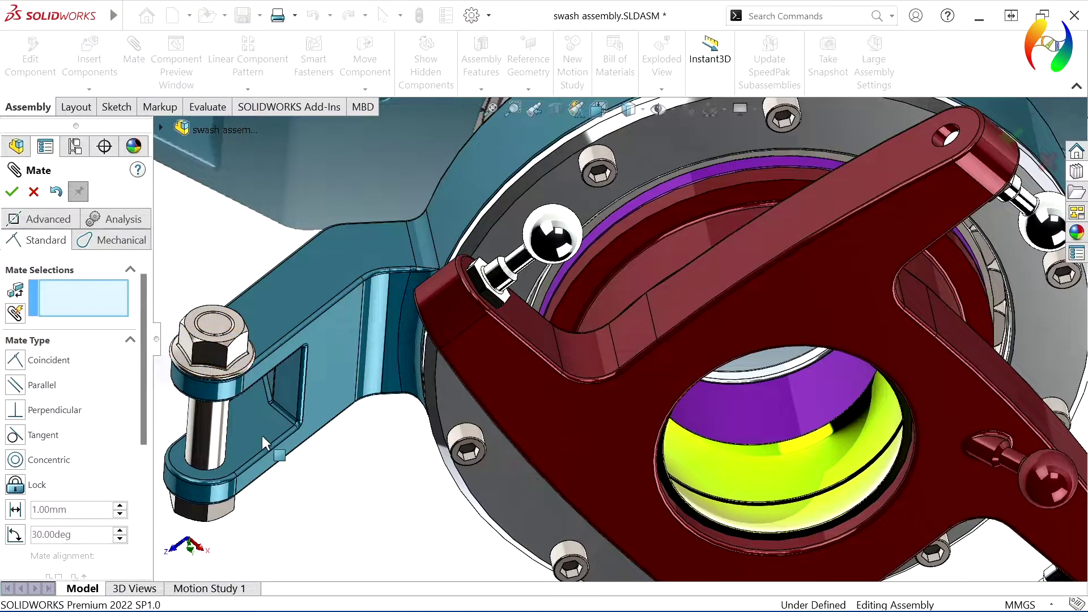
scroll(368, 541, up, 3)
scroll(413, 500, down, 4)
scroll(405, 457, down, 2)
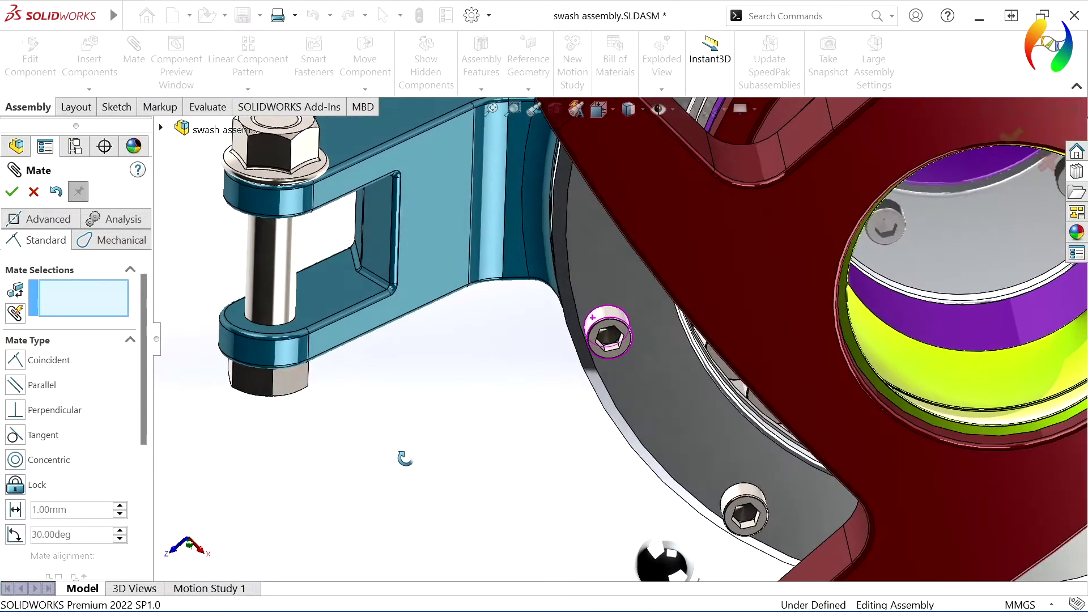
scroll(408, 464, down, 1)
scroll(408, 464, up, 3)
mouse_move(480, 451)
middle_down()
mouse_move(461, 405)
mouse_move(479, 393)
mouse_move(488, 406)
mouse_move(478, 432)
mouse_move(431, 397)
middle_up()
Select the hex flange nut in the FeatureManager tree and start Copy with Mates
click(26, 192)
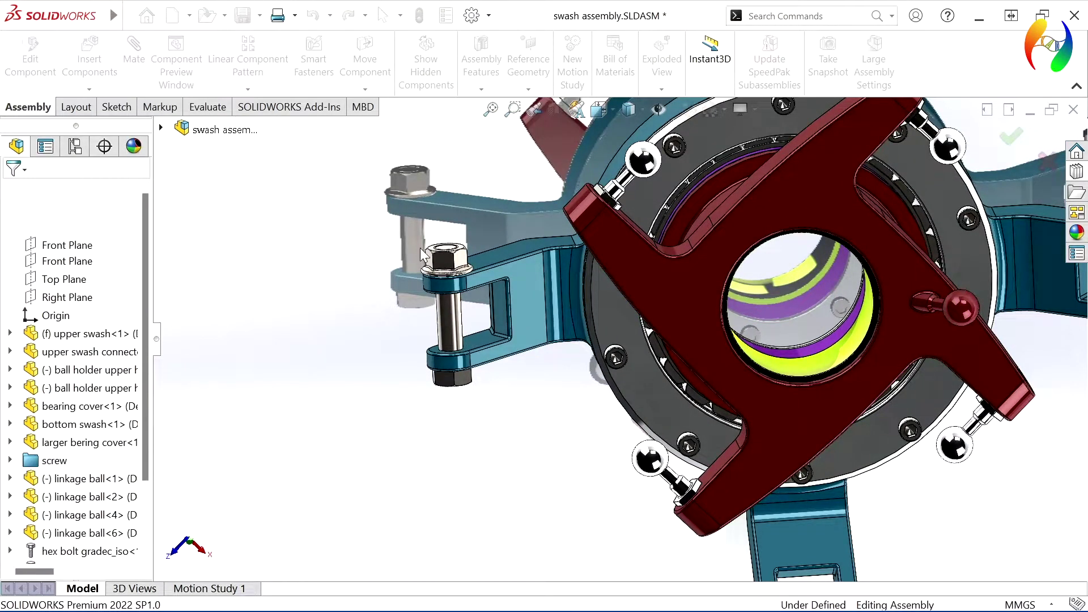
click(453, 260)
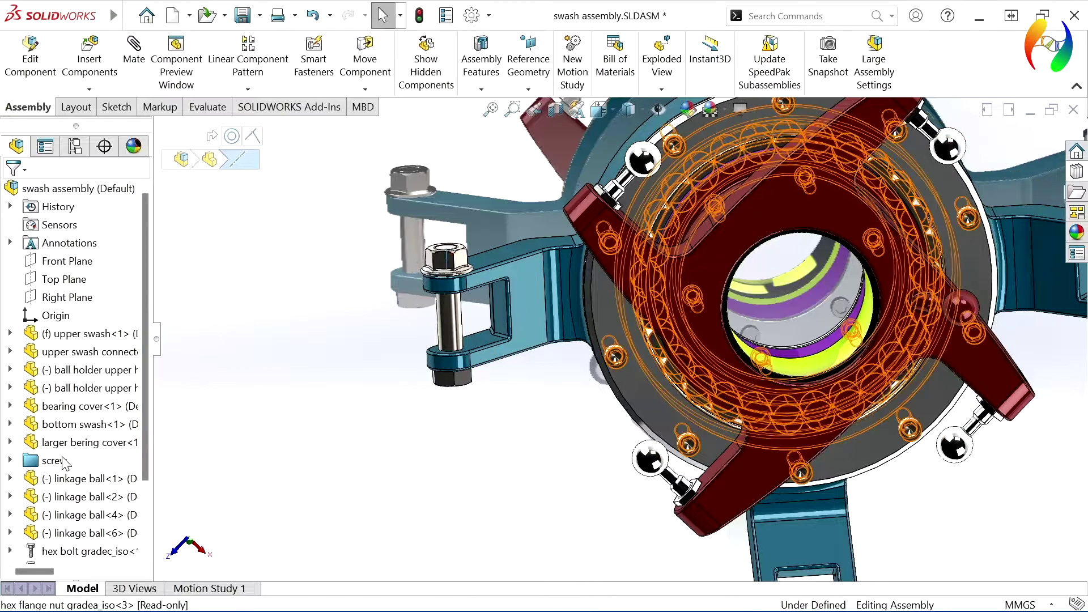
scroll(140, 441, down, 1)
scroll(136, 465, down, 4)
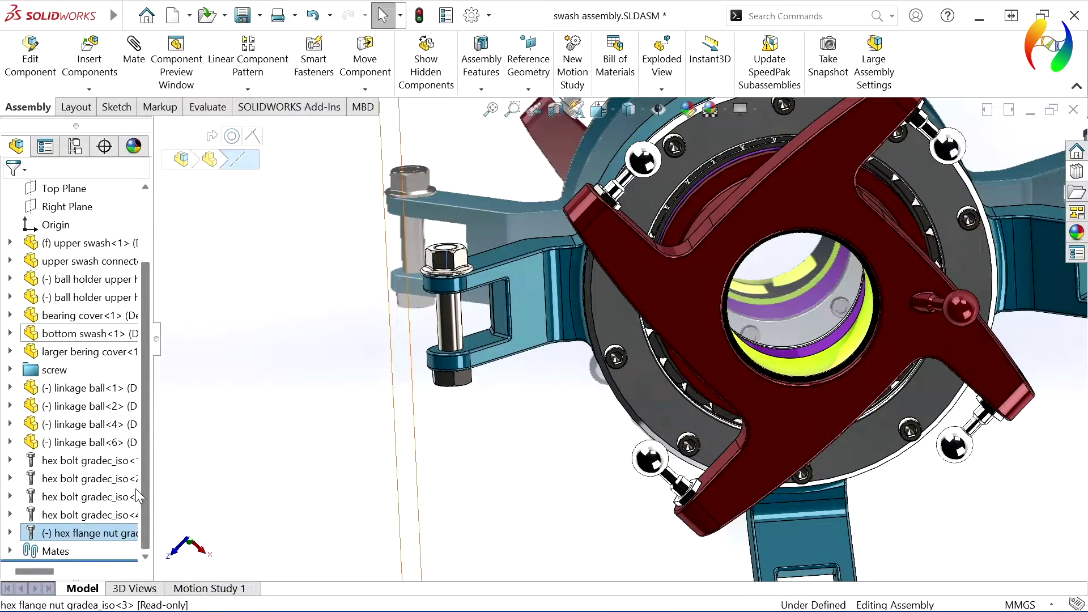
click(63, 530)
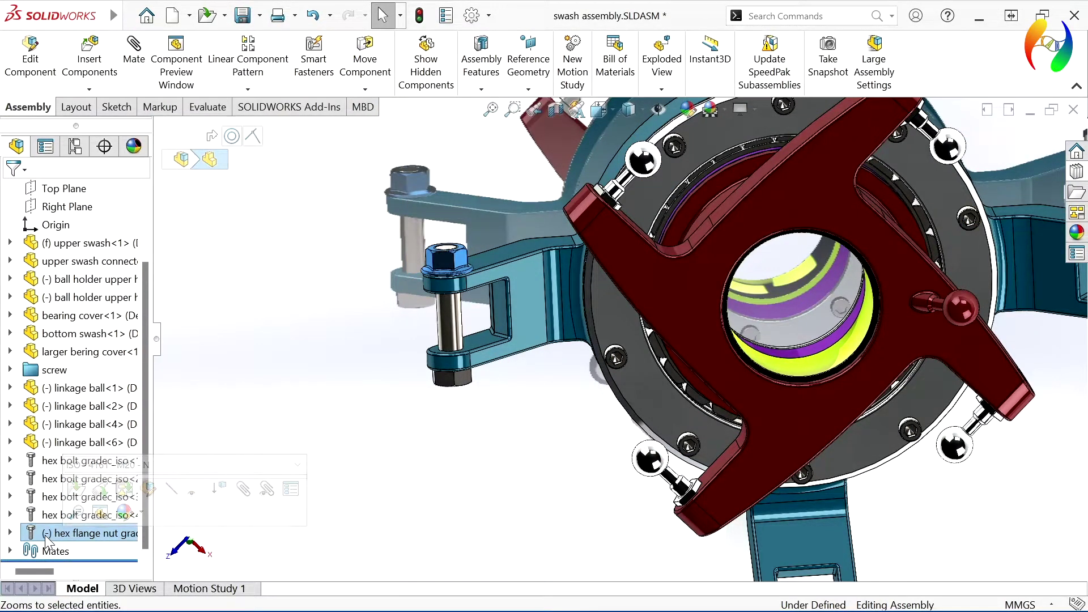
right_click(50, 535)
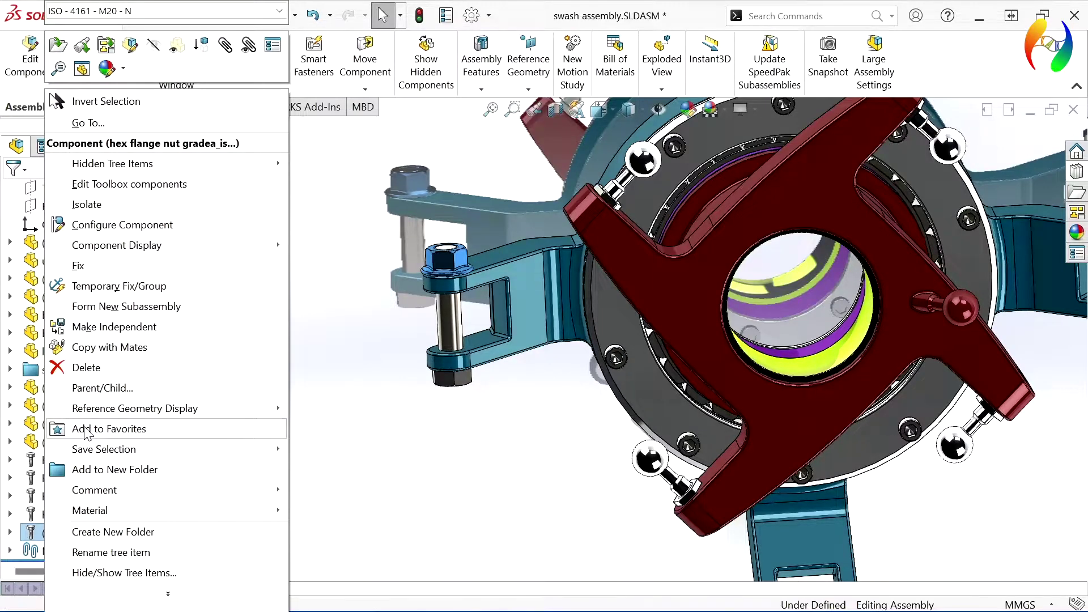
right_click(92, 357)
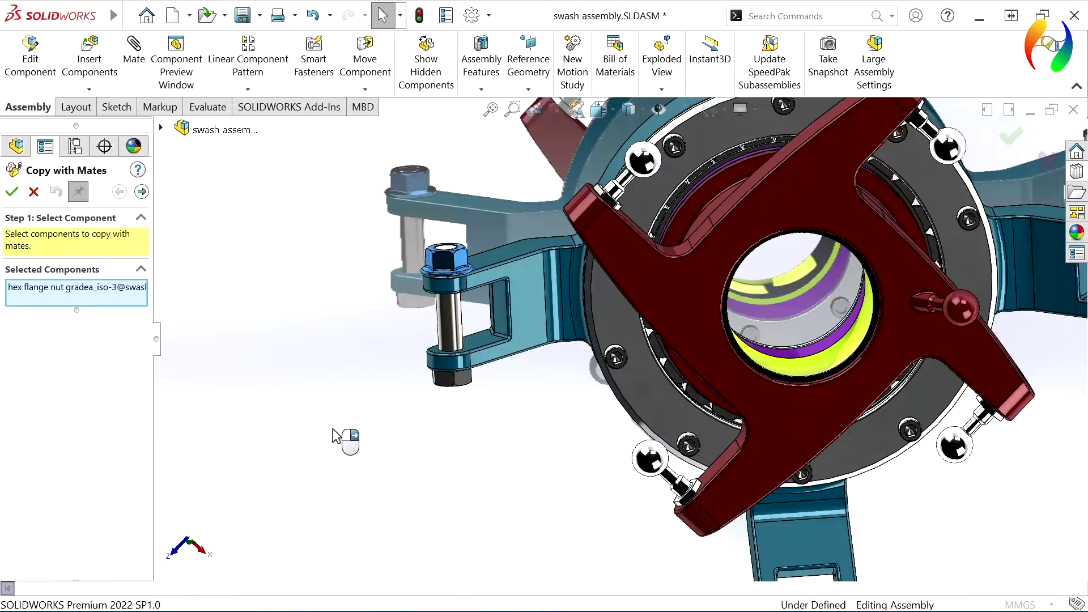
Place a nut copy on the upper bracket's bolt, seated against the bracket face
scroll(437, 487, up, 3)
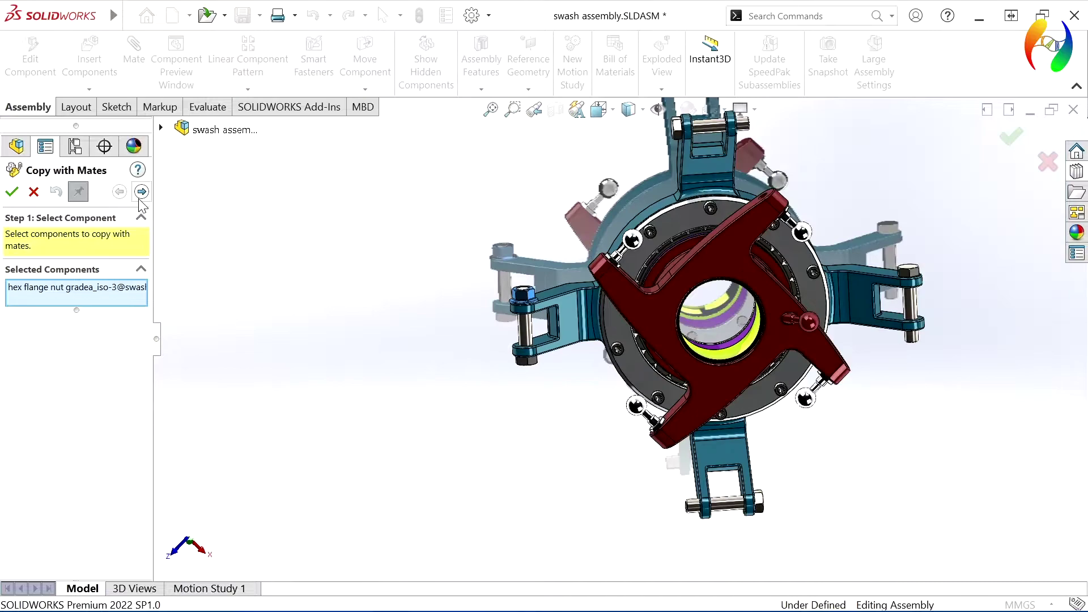
click(141, 194)
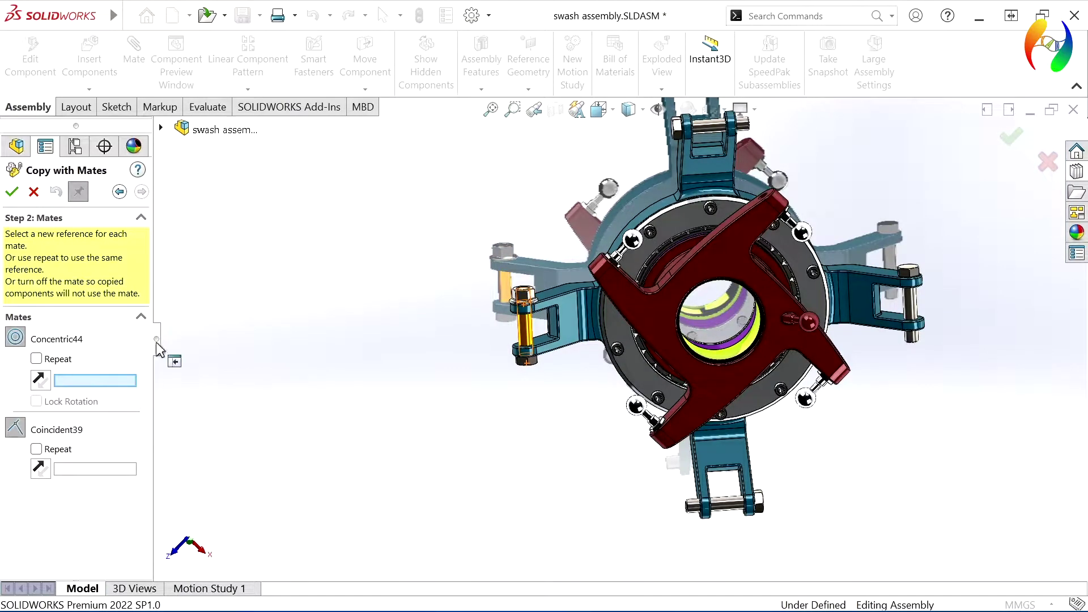
scroll(738, 148, down, 3)
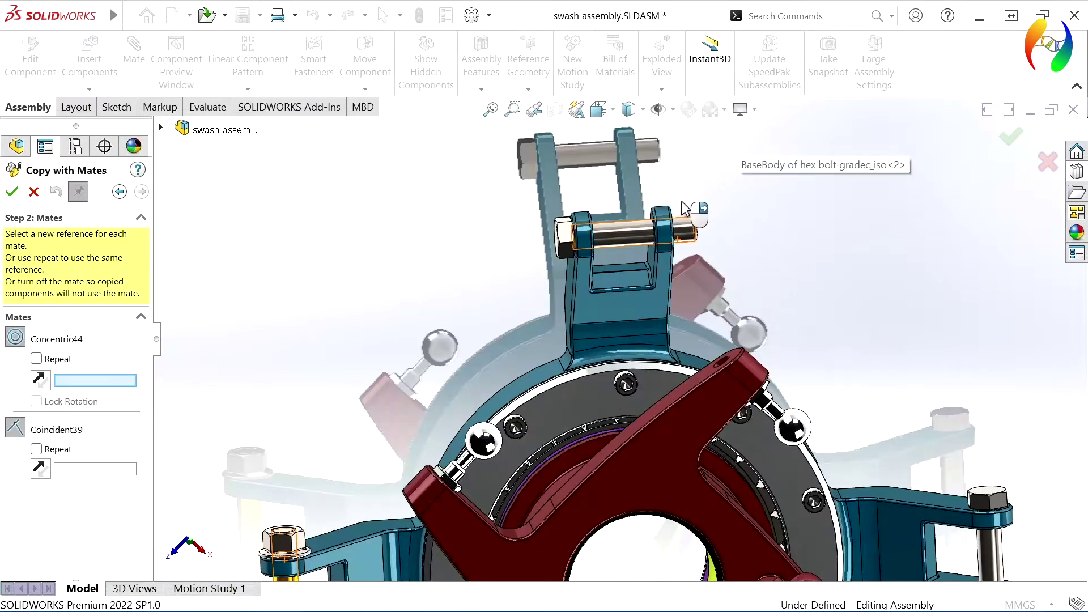
click(687, 237)
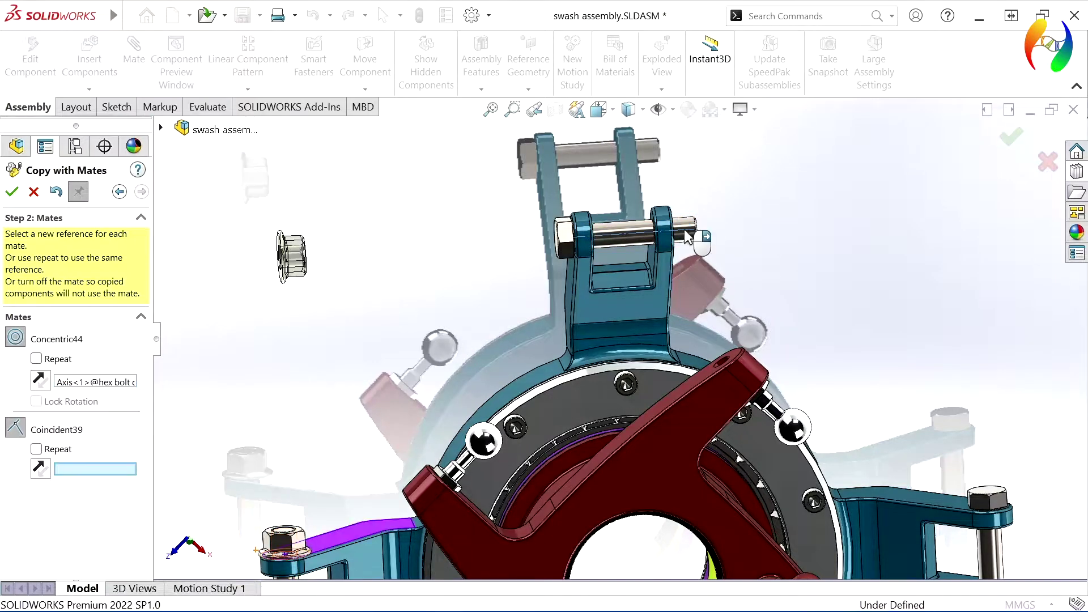
middle_drag(742, 261, 603, 266)
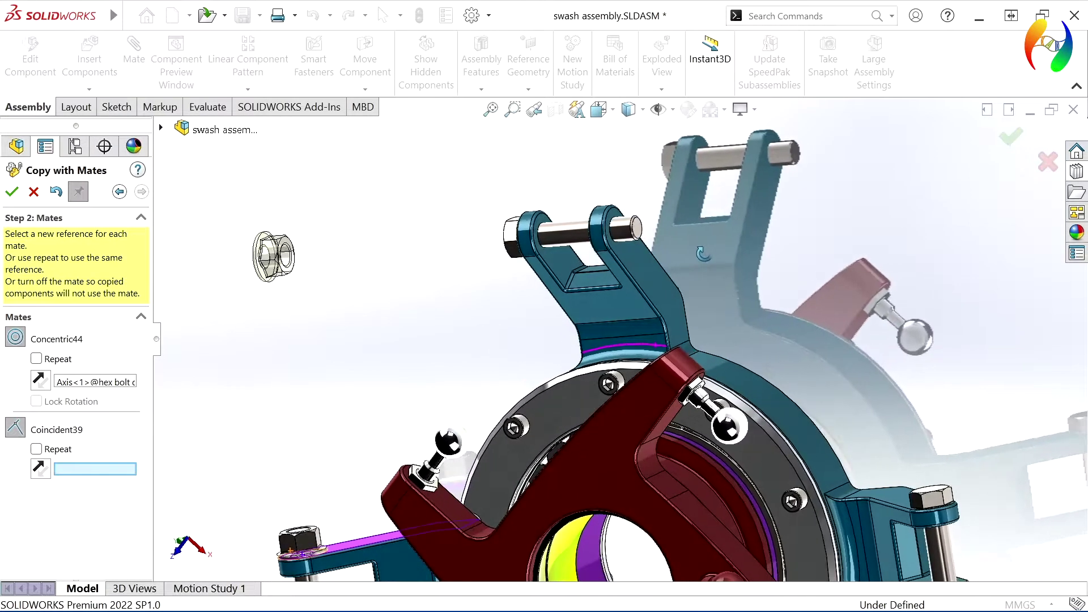
click(600, 260)
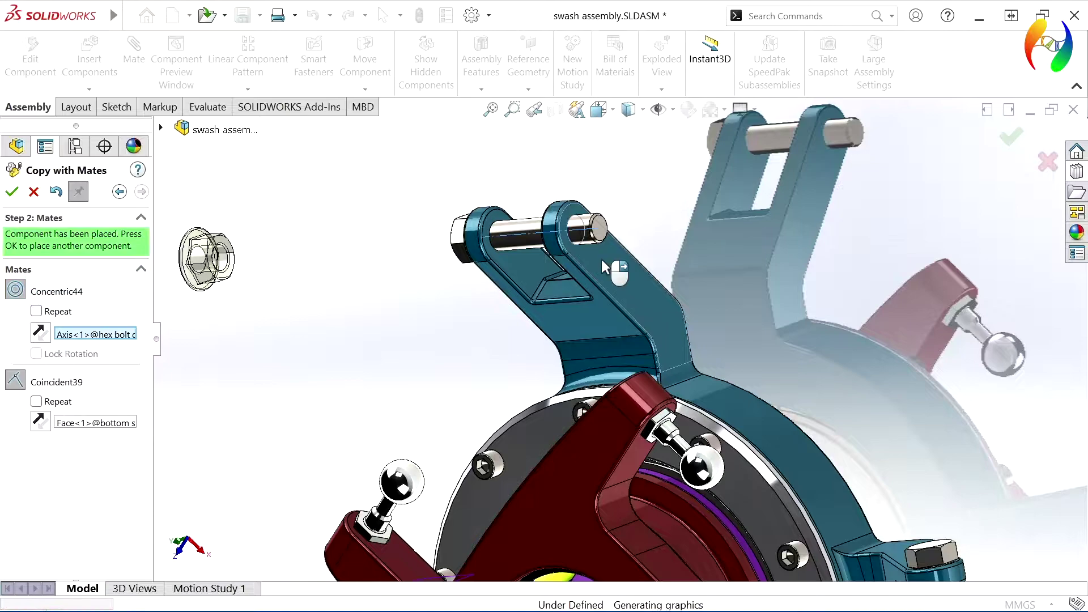
click(10, 191)
Place a second nut copy on the right-hand arm's bolt against its arm face
scroll(413, 345, up, 3)
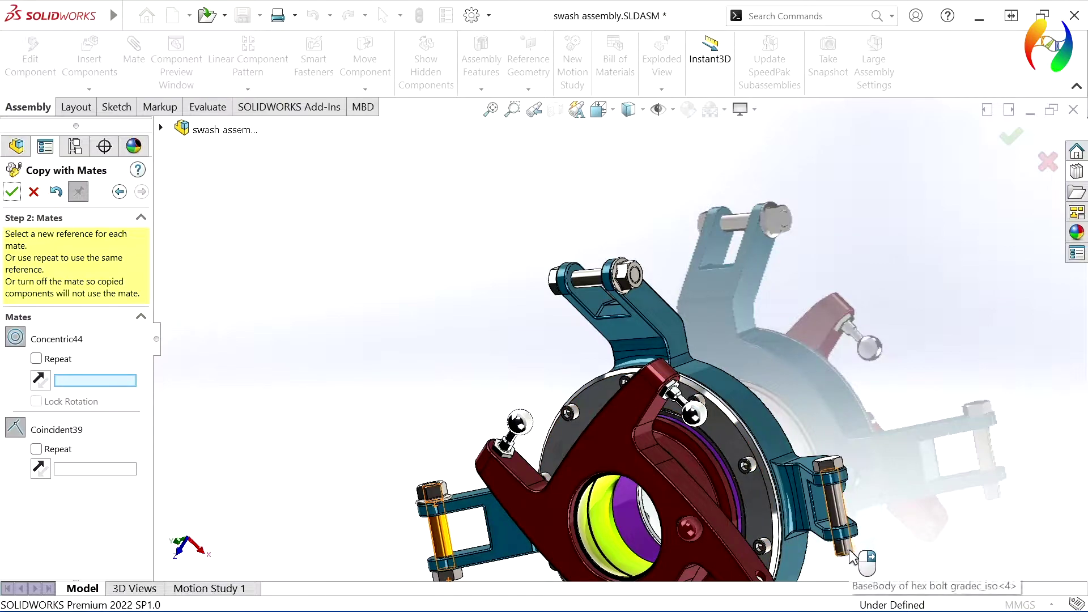
click(851, 558)
mouse_move(852, 558)
middle_down()
mouse_move(891, 508)
mouse_move(891, 453)
mouse_move(879, 479)
middle_up()
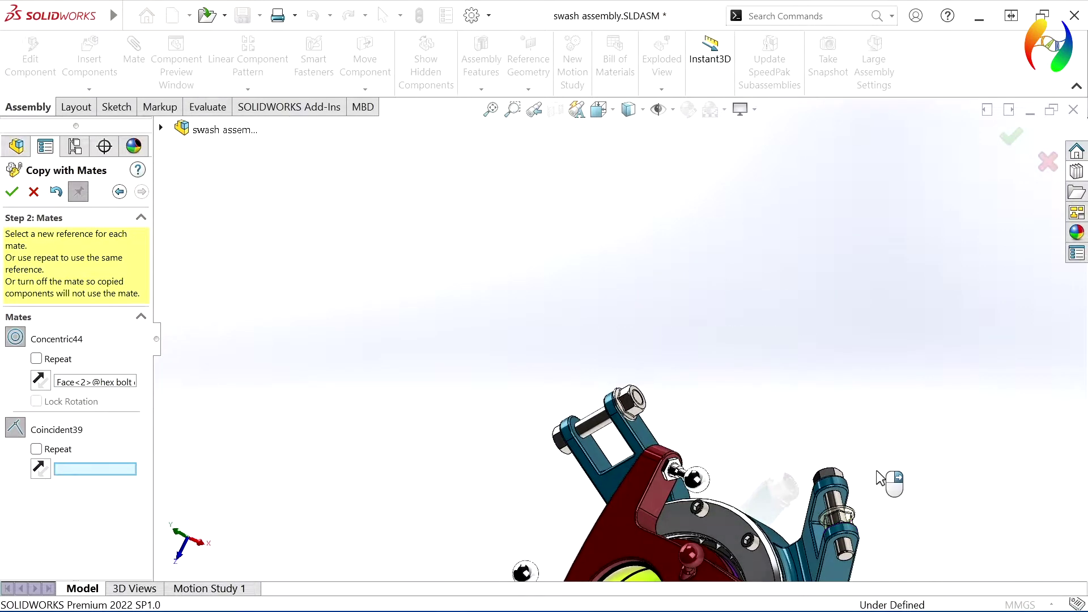
click(835, 574)
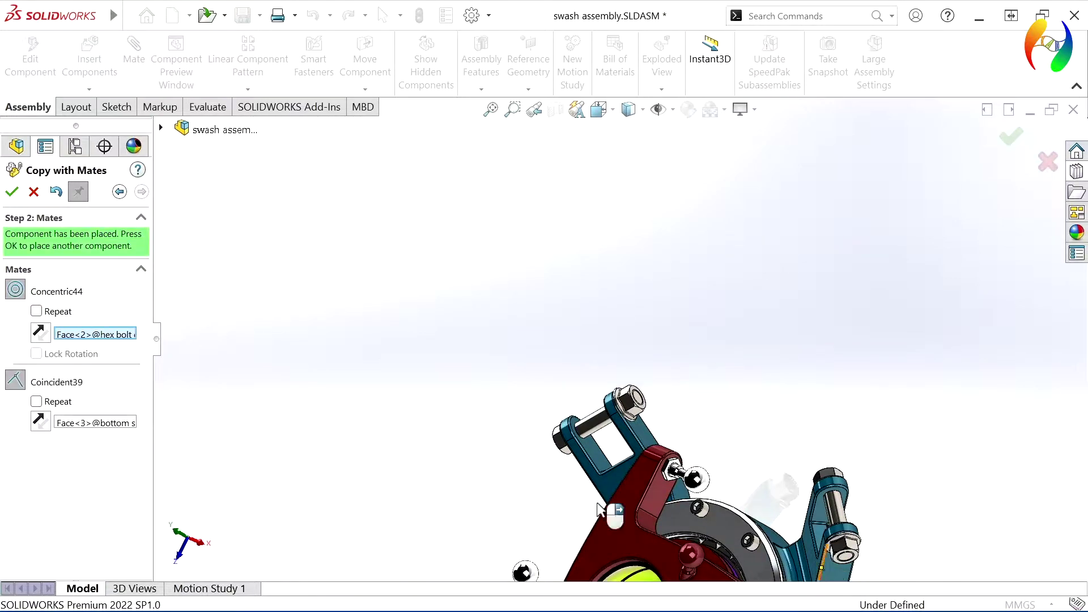
click(14, 195)
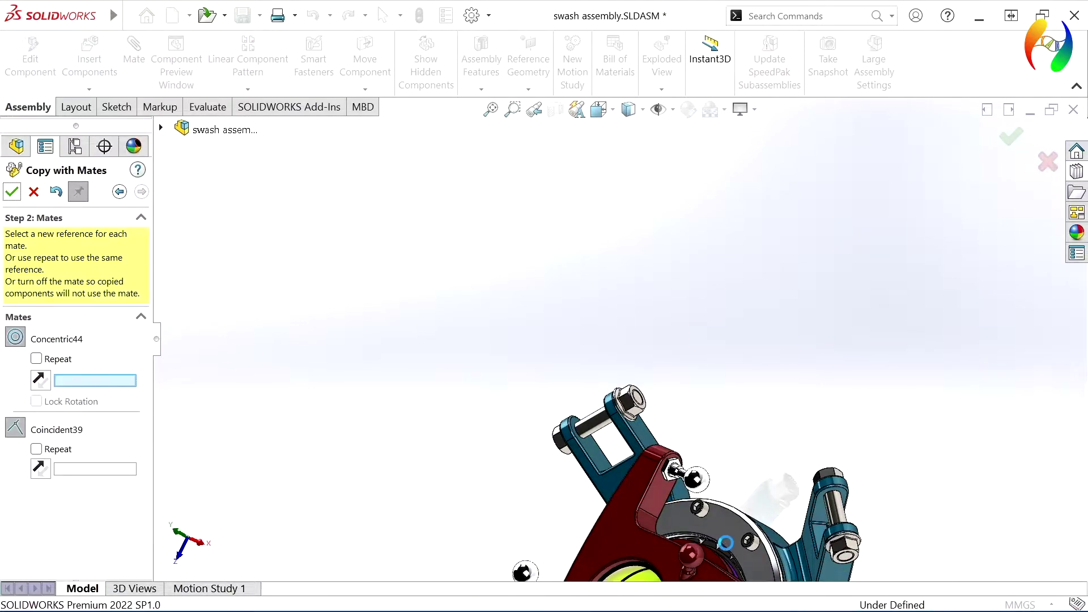
Place the last nut copy on the arm-end bolt against its arm face, finishing the copies
scroll(905, 453, up, 5)
scroll(867, 476, up, 2)
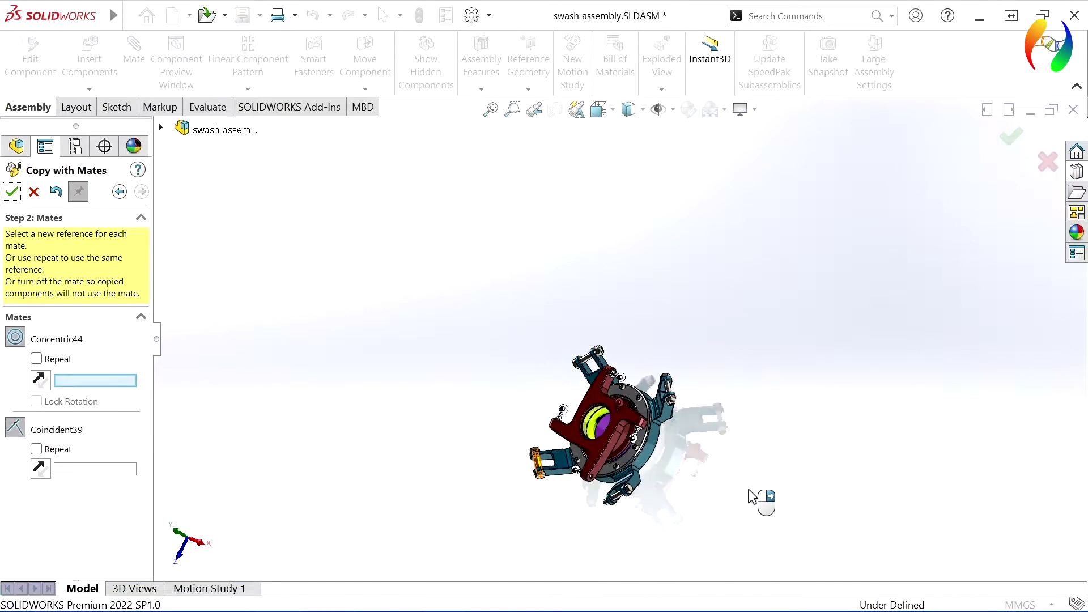
middle_drag(671, 470, 658, 442)
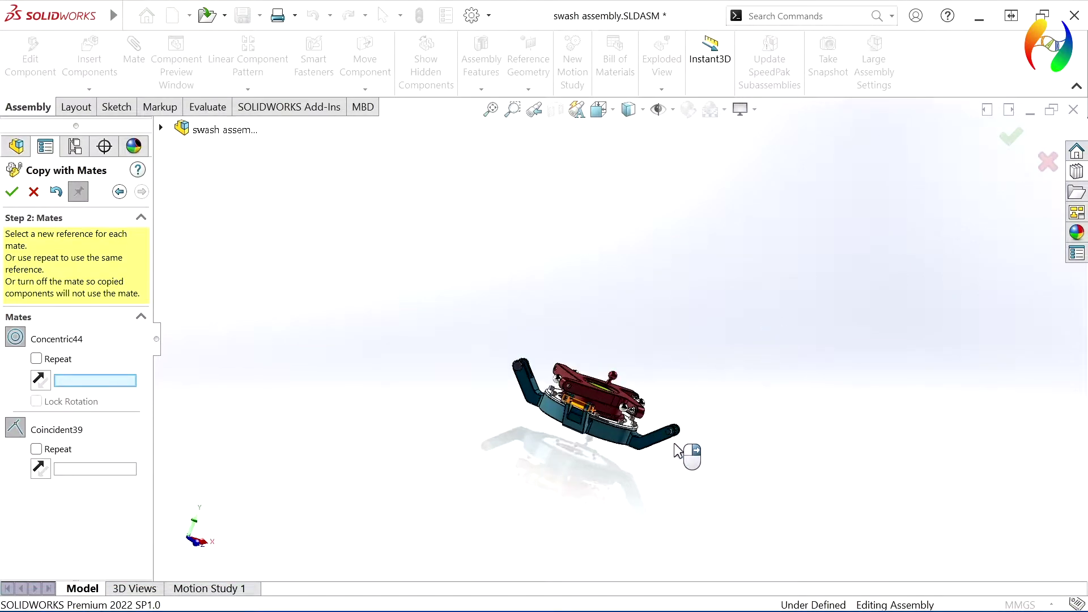
scroll(600, 335, down, 1)
scroll(612, 346, down, 2)
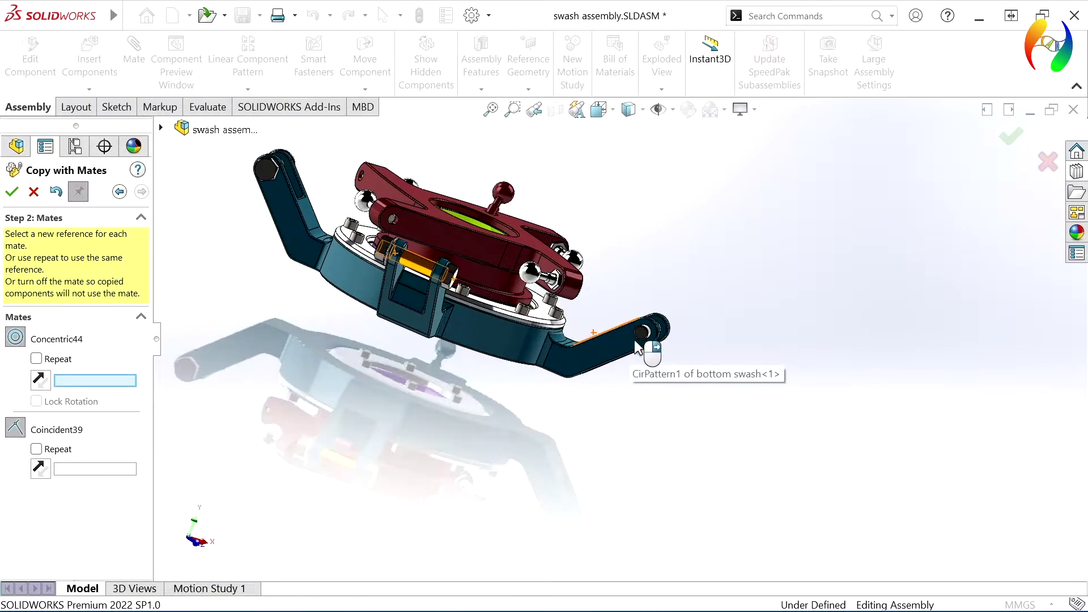
scroll(632, 372, down, 2)
scroll(716, 400, down, 2)
middle_drag(710, 434, 686, 355)
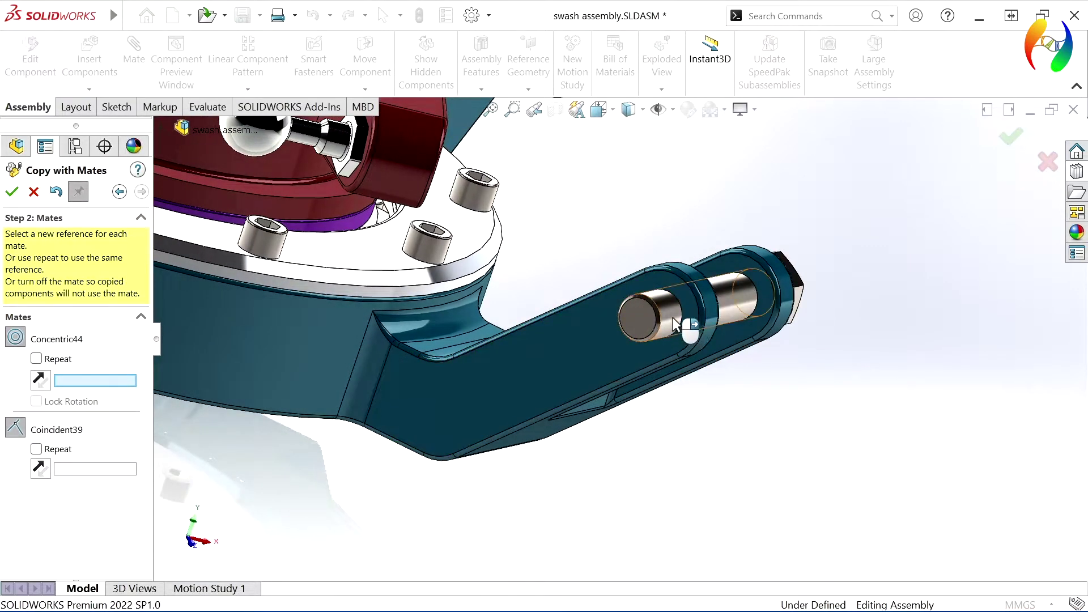
click(674, 324)
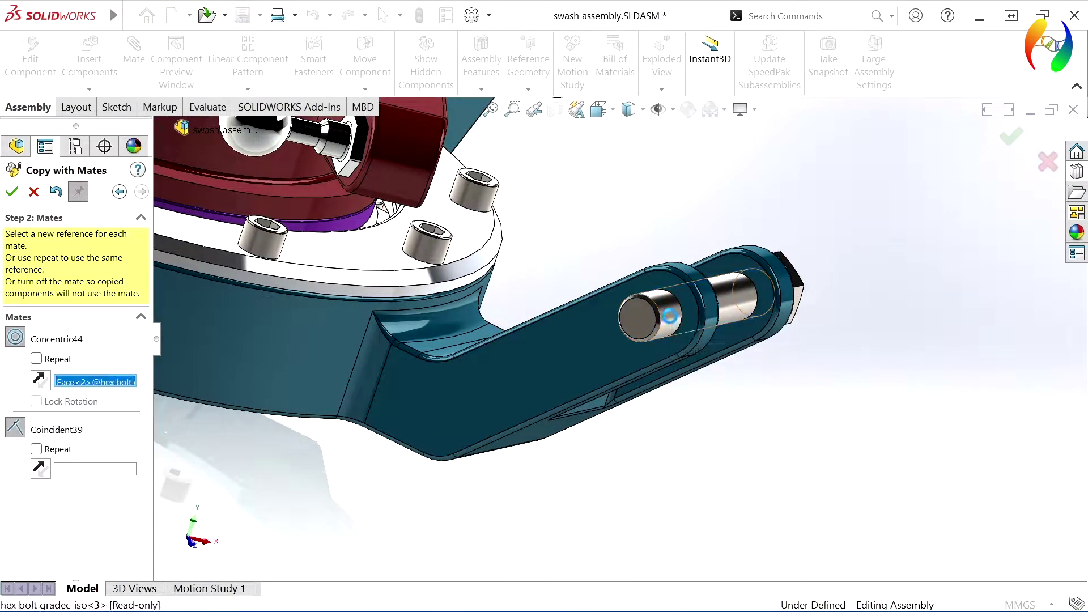
click(627, 346)
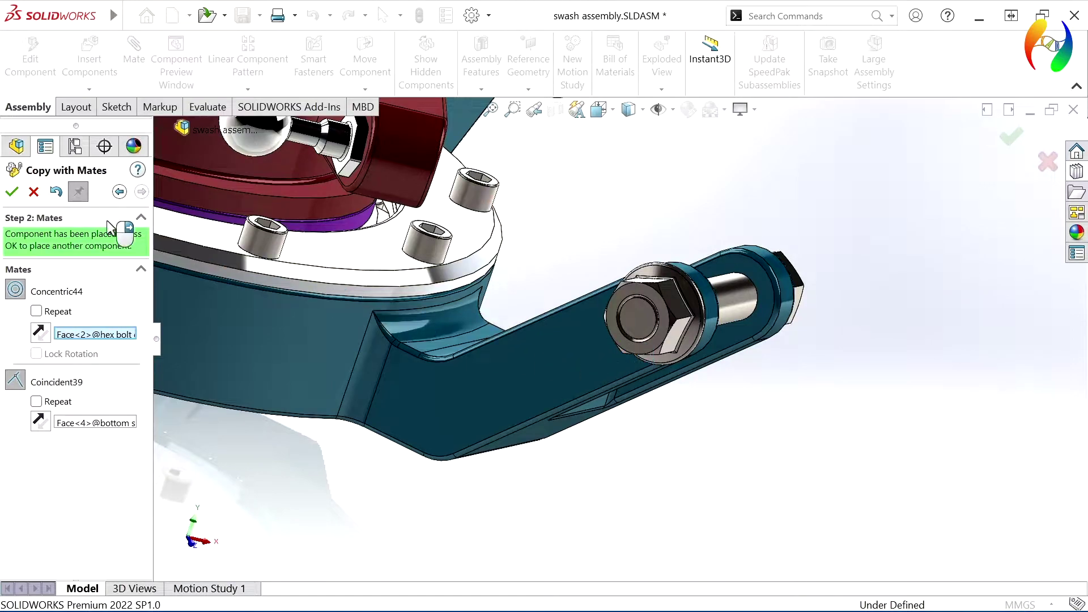
click(14, 193)
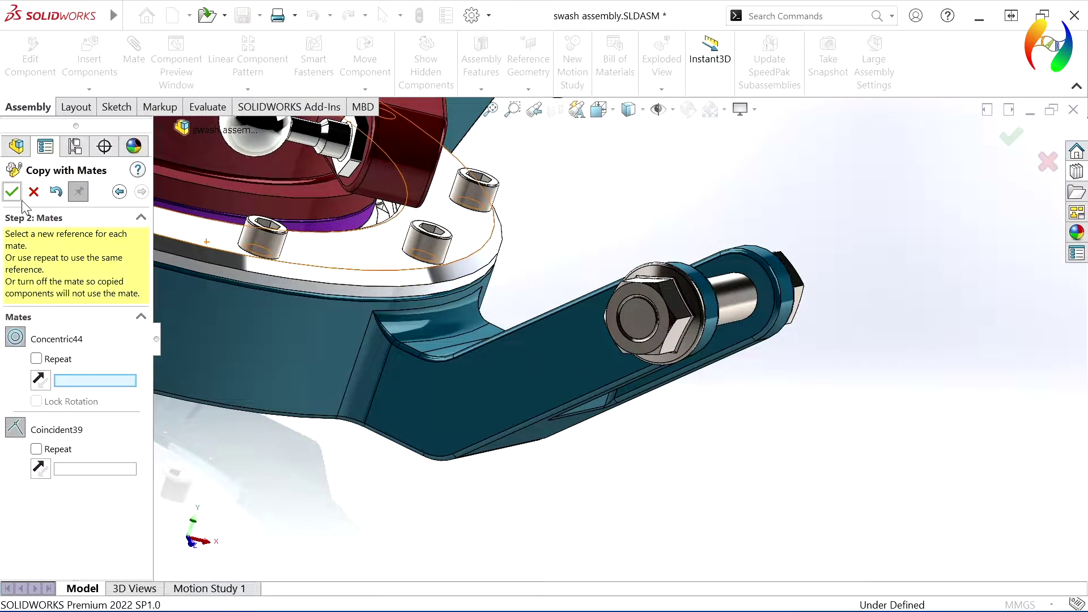
click(33, 191)
Put the four hex bolts and four flange nuts into a new folder named 'nut bolt'
scroll(527, 459, up, 3)
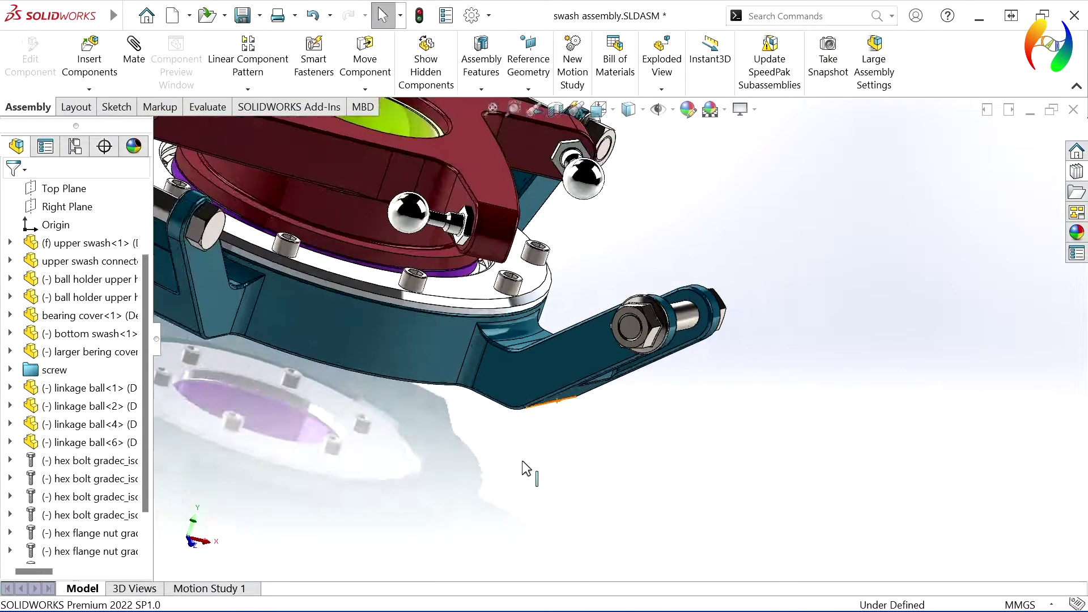
scroll(530, 431, down, 2)
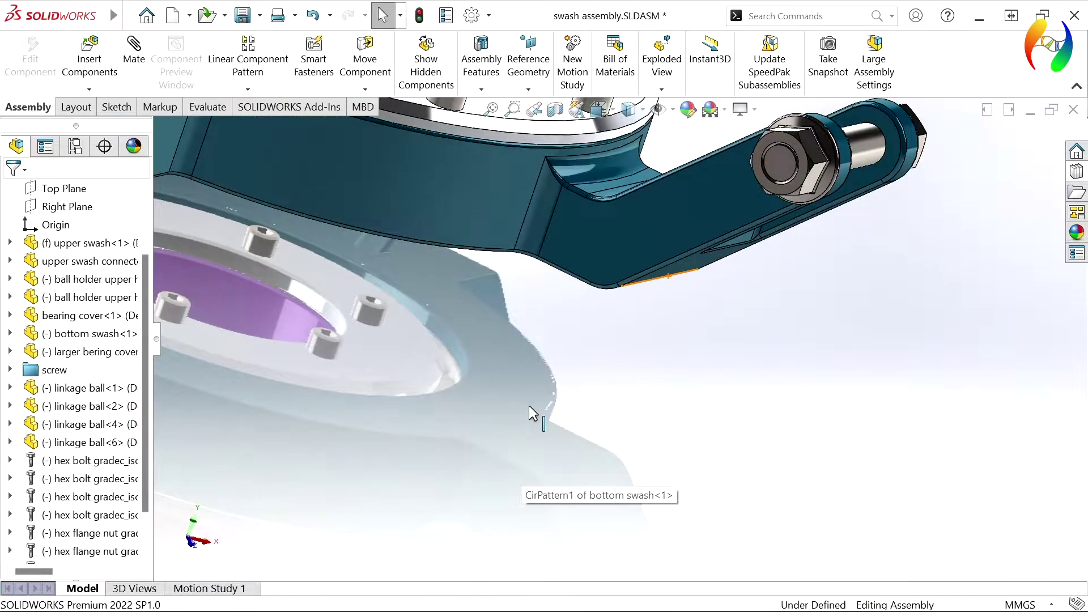
key(ctrl+7)
middle_drag(545, 390, 491, 422)
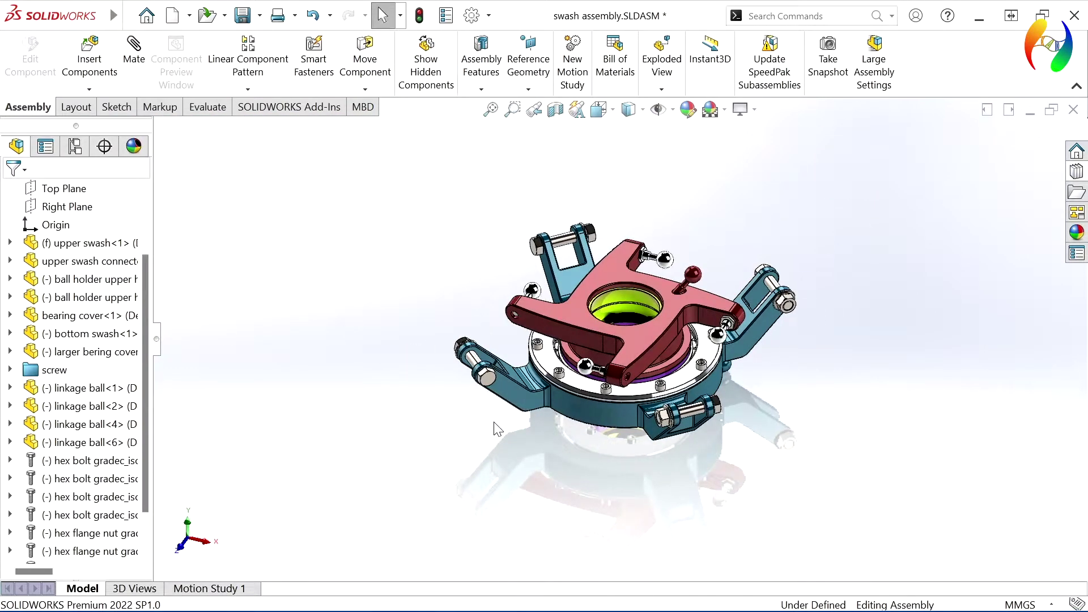
click(86, 461)
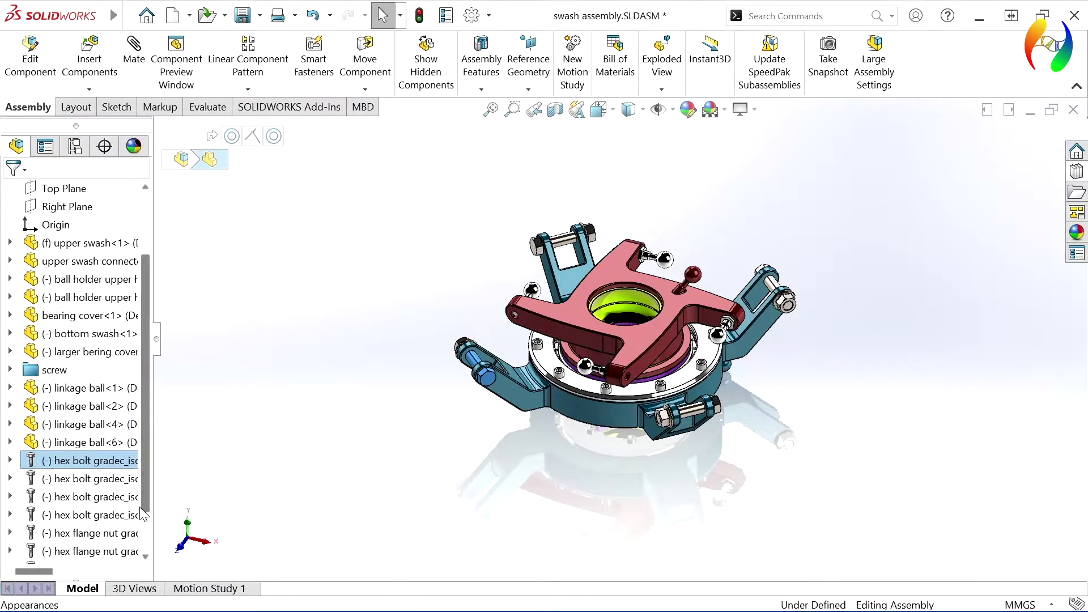
drag(147, 484, 142, 521)
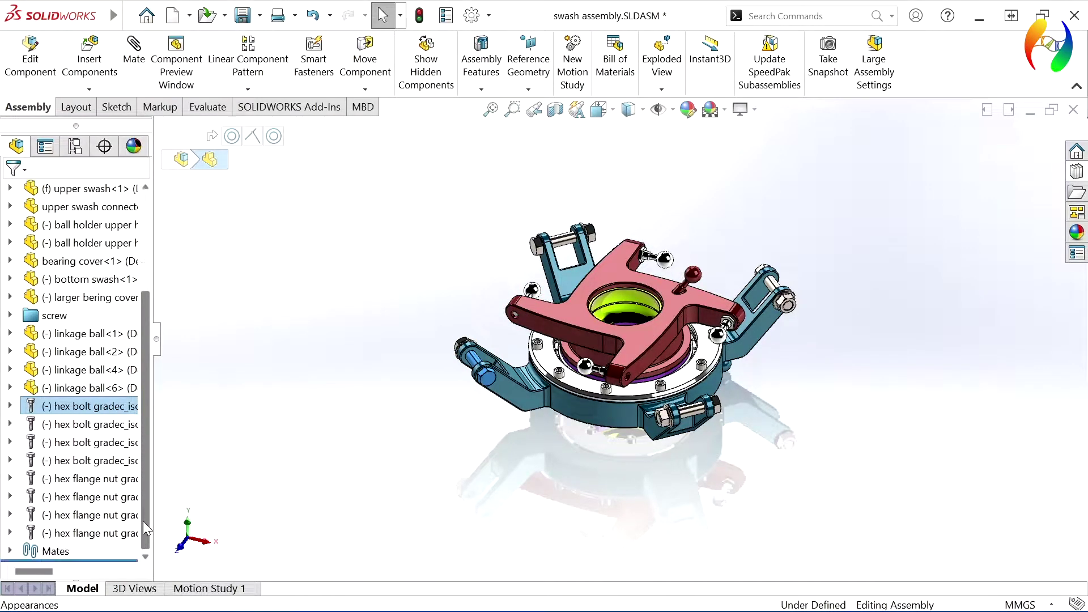
shift+click(111, 534)
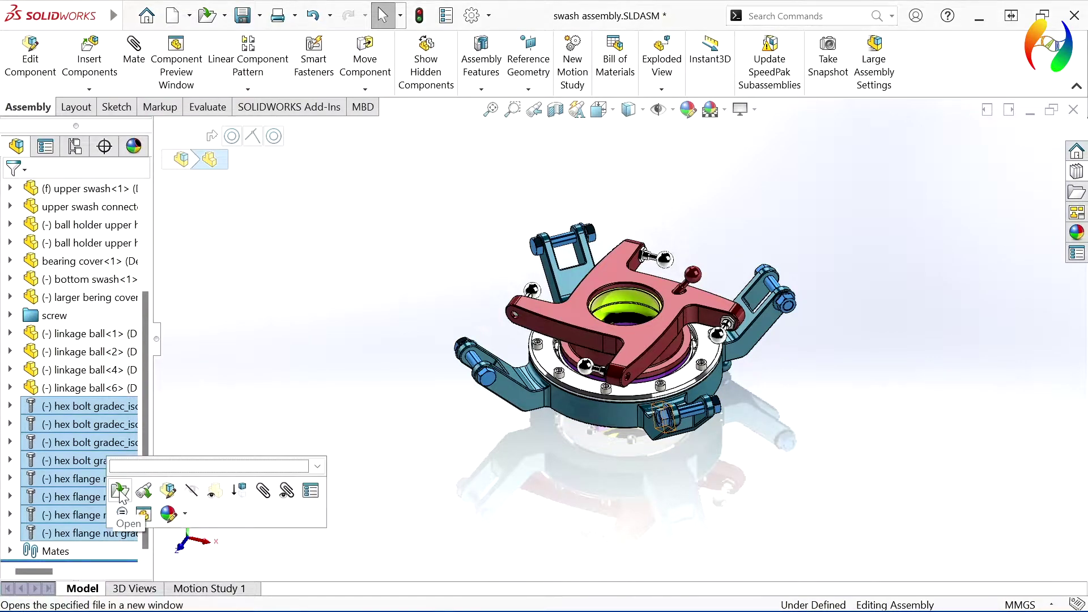
right_click(69, 498)
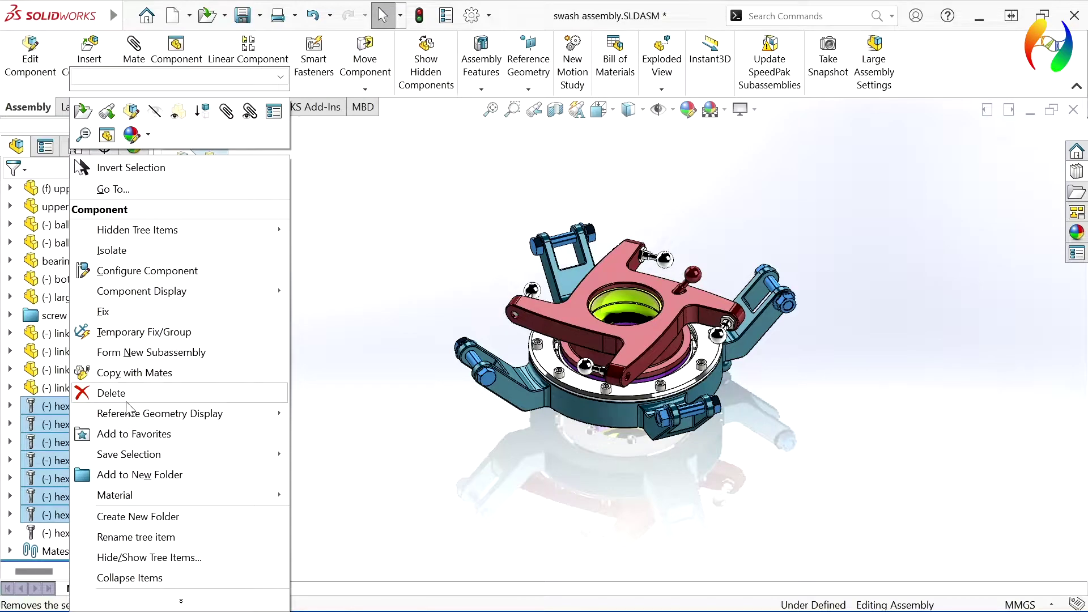
click(122, 474)
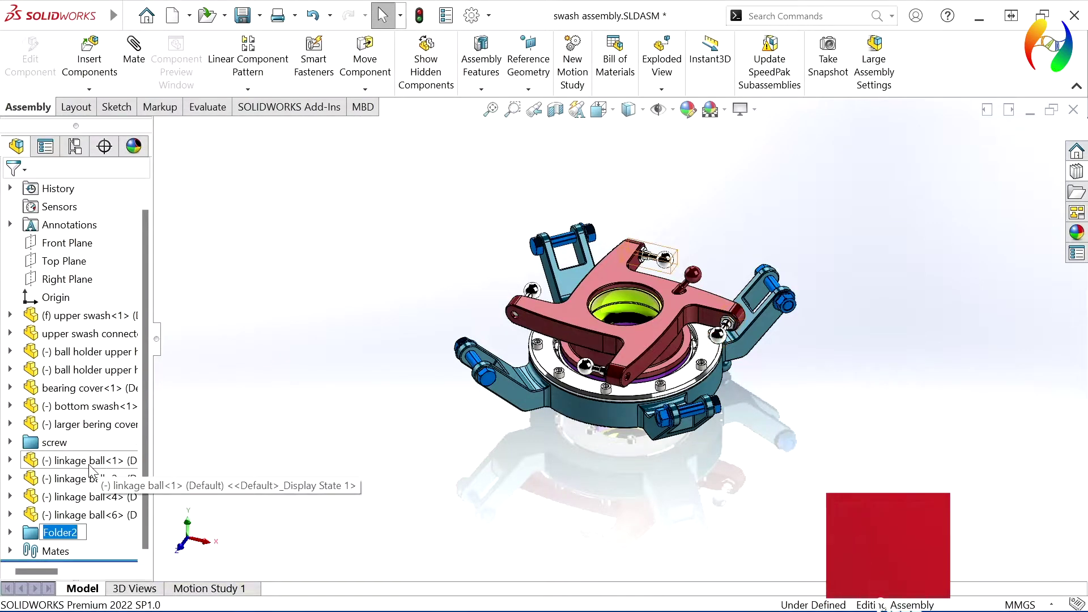
text(nut bolt)
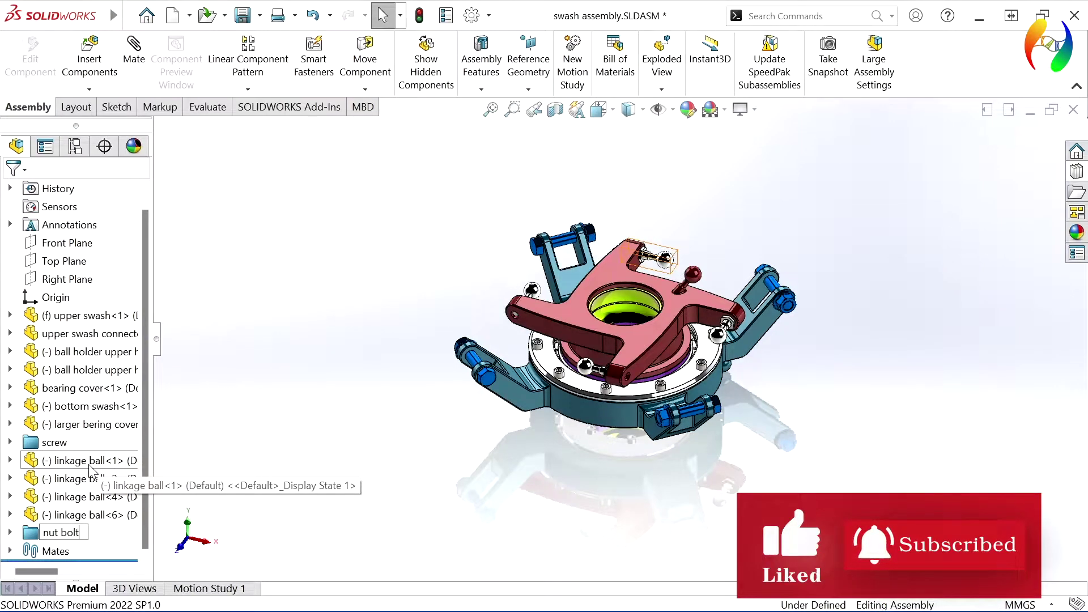
click(290, 501)
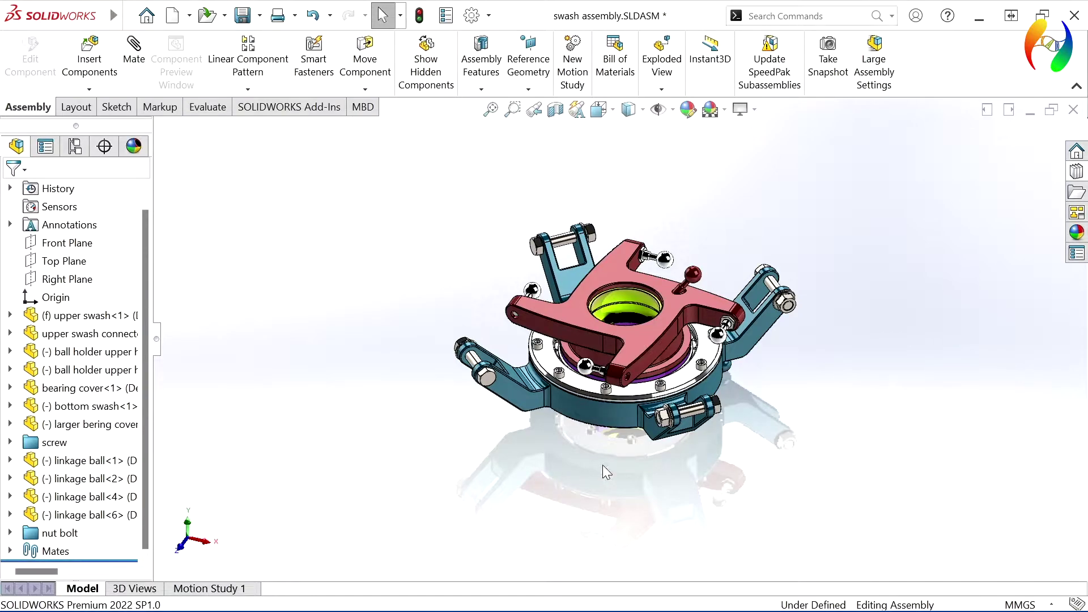
Hide the bottom swash and the bearing cover to expose the bearing
mouse_move(603, 464)
middle_down()
mouse_move(381, 369)
mouse_move(578, 508)
mouse_move(602, 464)
middle_up()
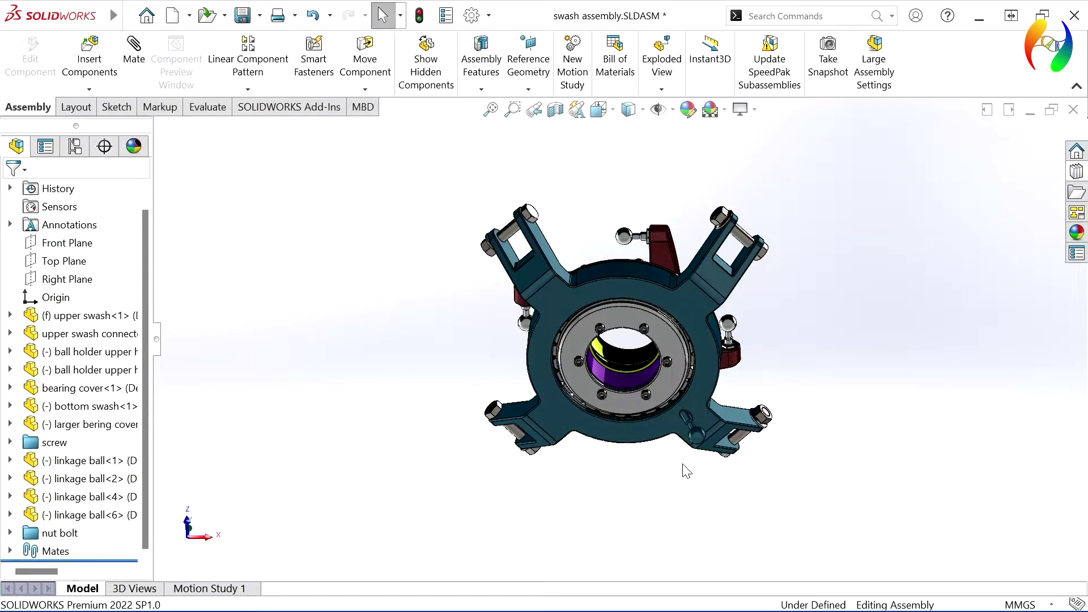
click(675, 439)
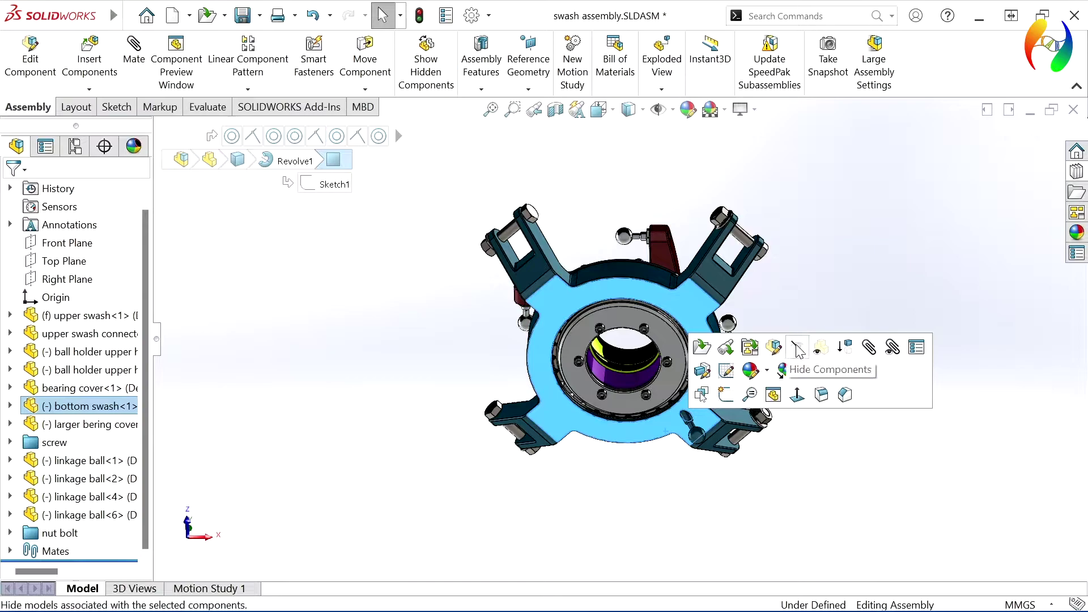
click(800, 348)
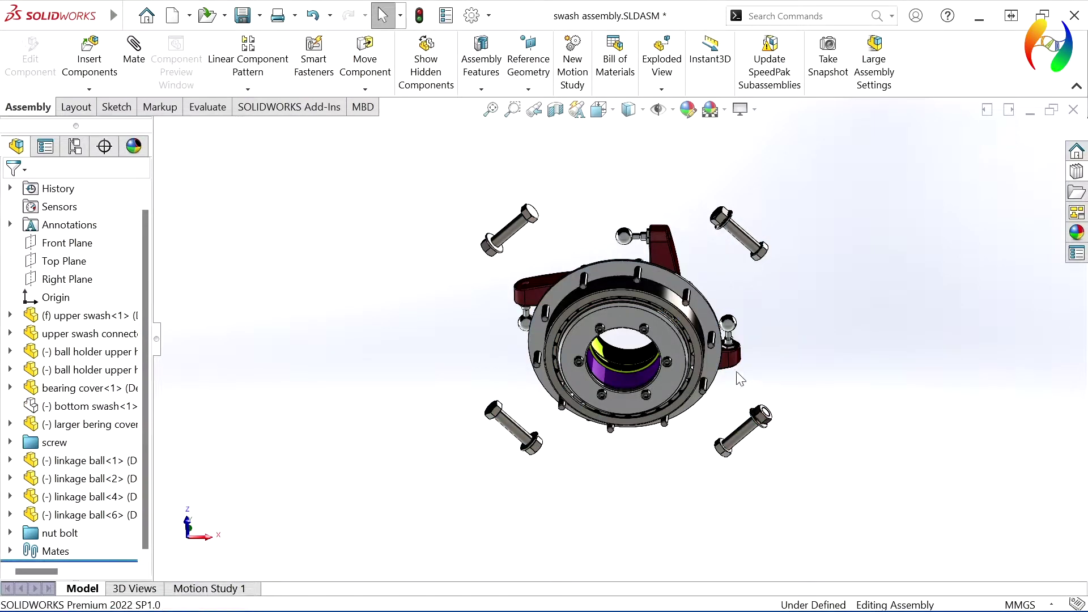
click(680, 339)
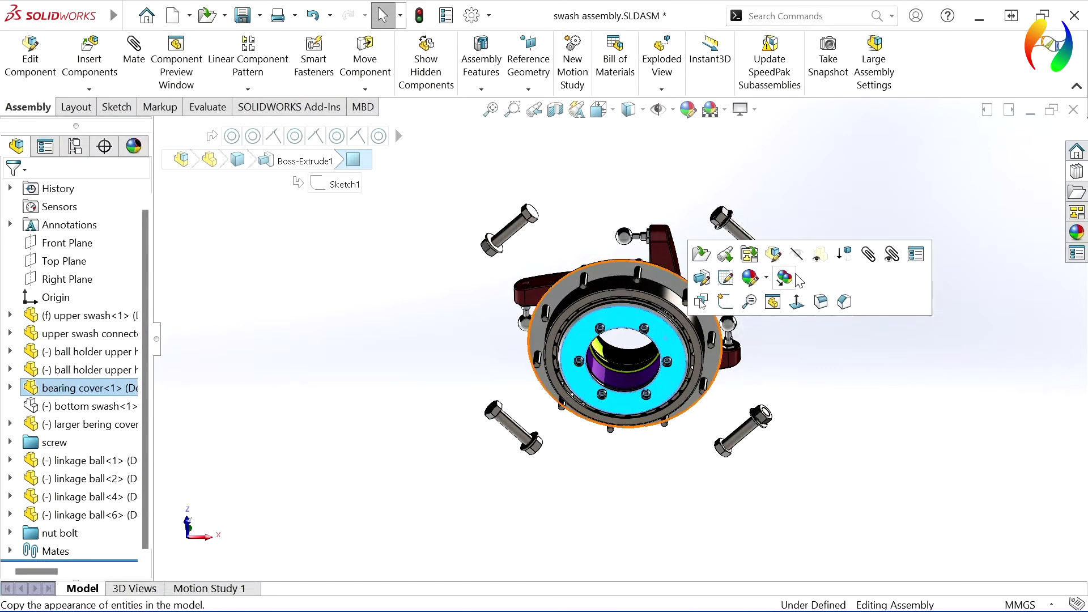
click(820, 254)
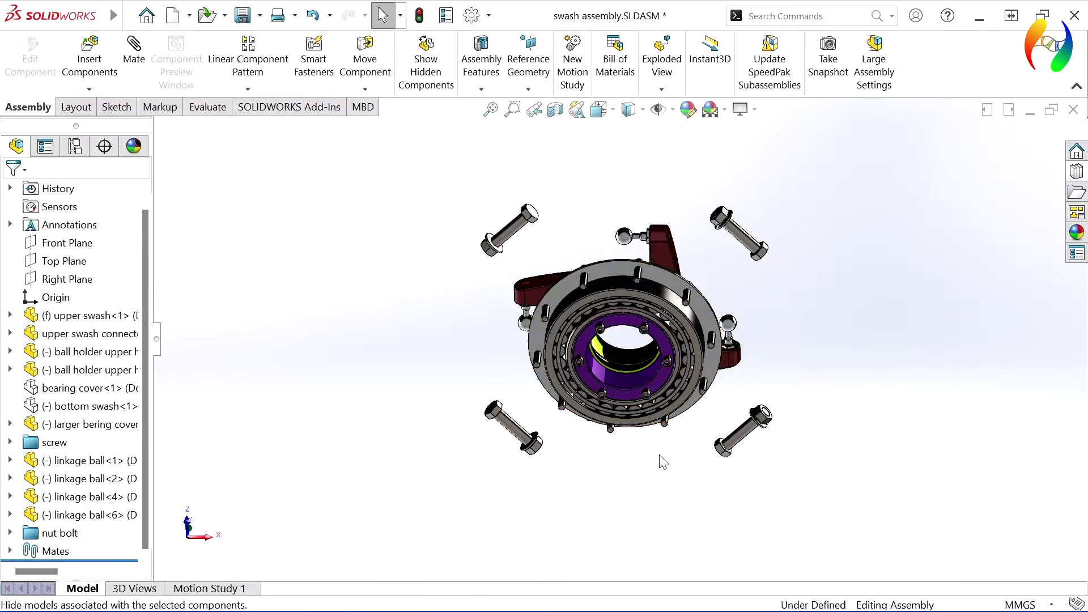
Spin the radial bearing's rollers to inspect them, then undo to restore the hidden parts
middle_drag(587, 468, 627, 266)
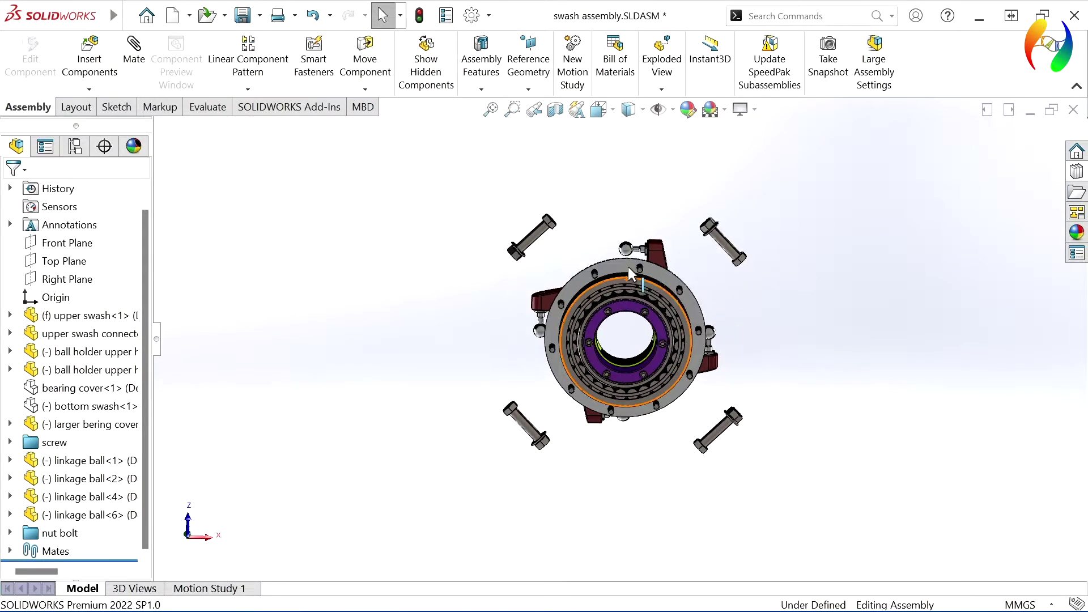
scroll(623, 308, down, 3)
click(613, 313)
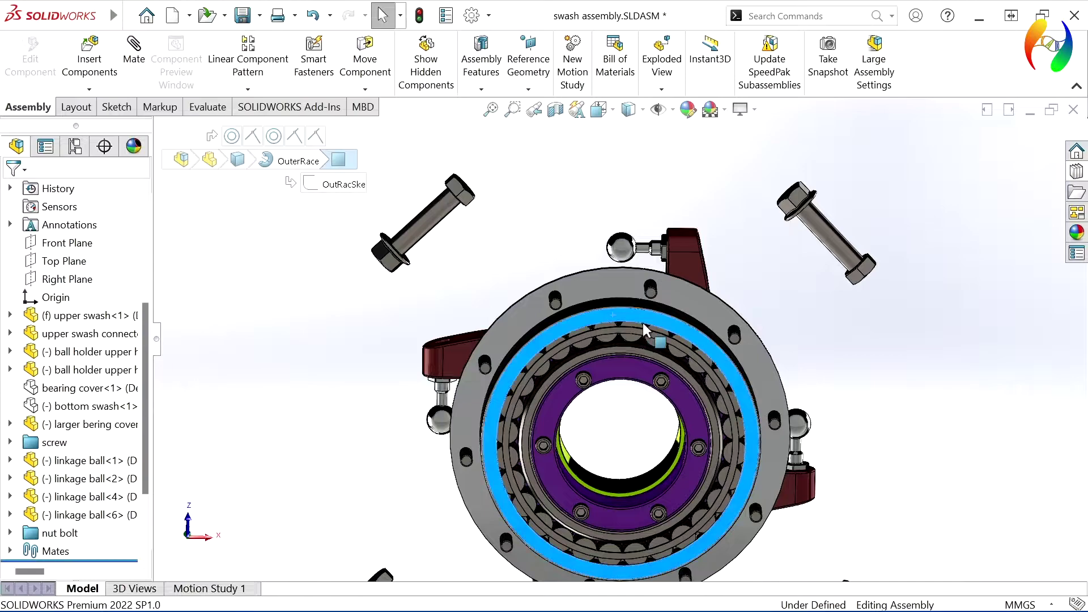
drag(692, 362, 756, 348)
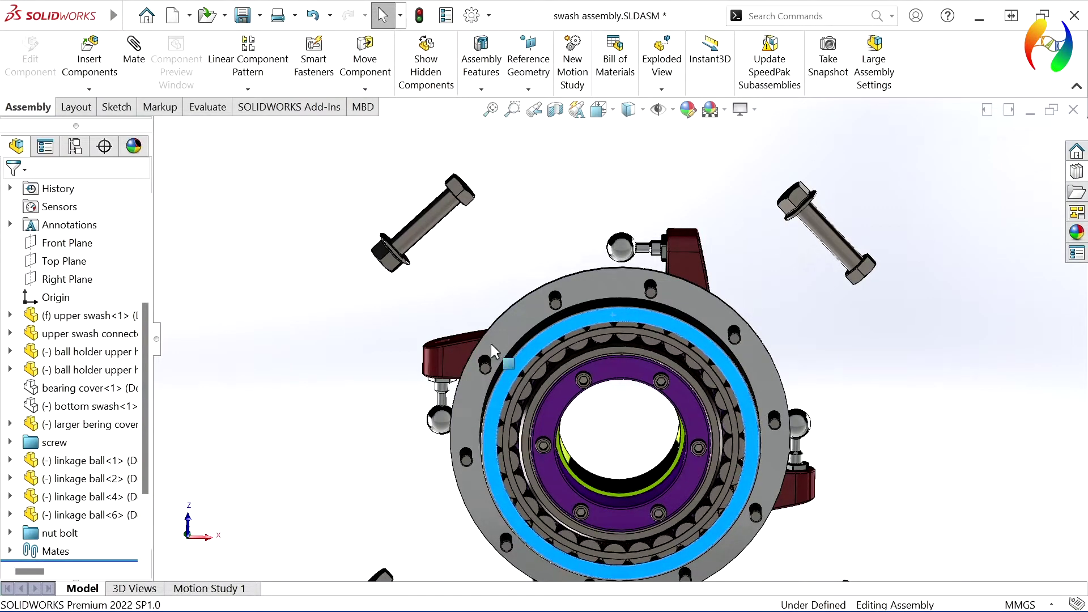
drag(757, 349, 369, 378)
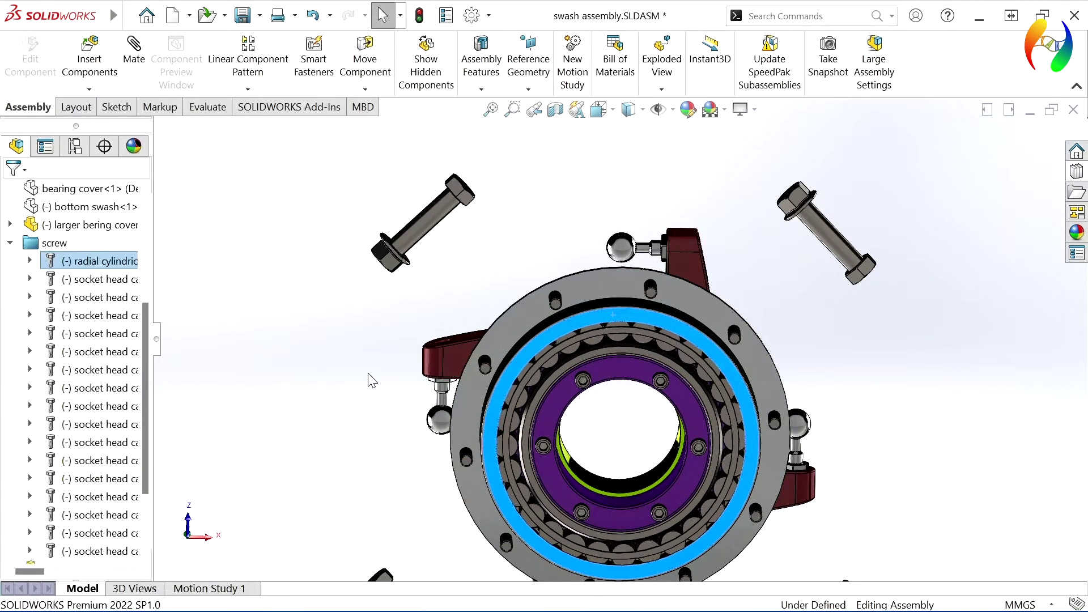
click(307, 383)
middle_drag(306, 384, 304, 534)
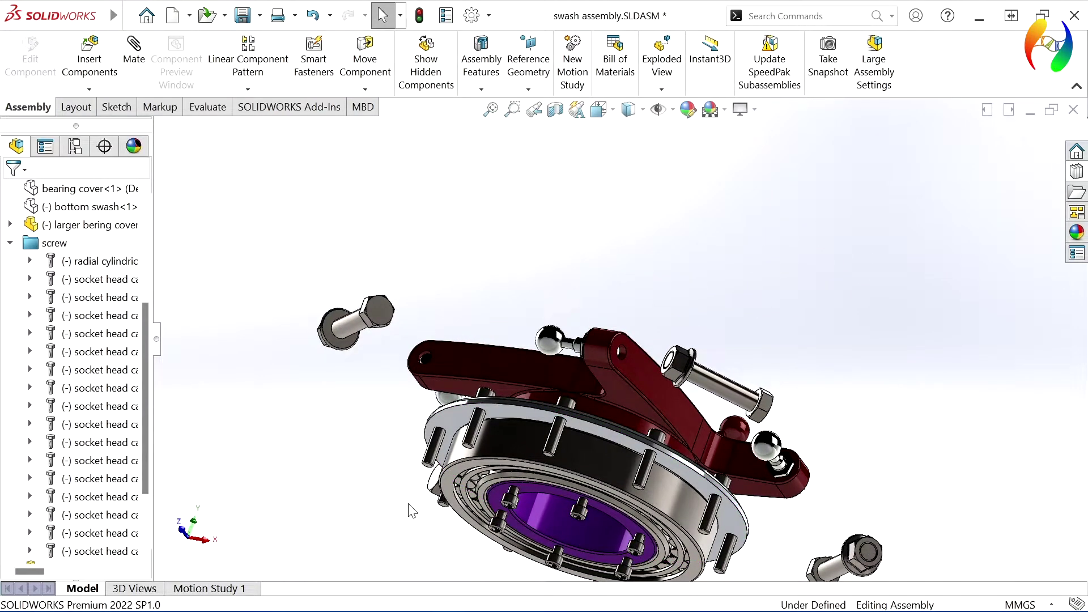
key(ctrl+z)
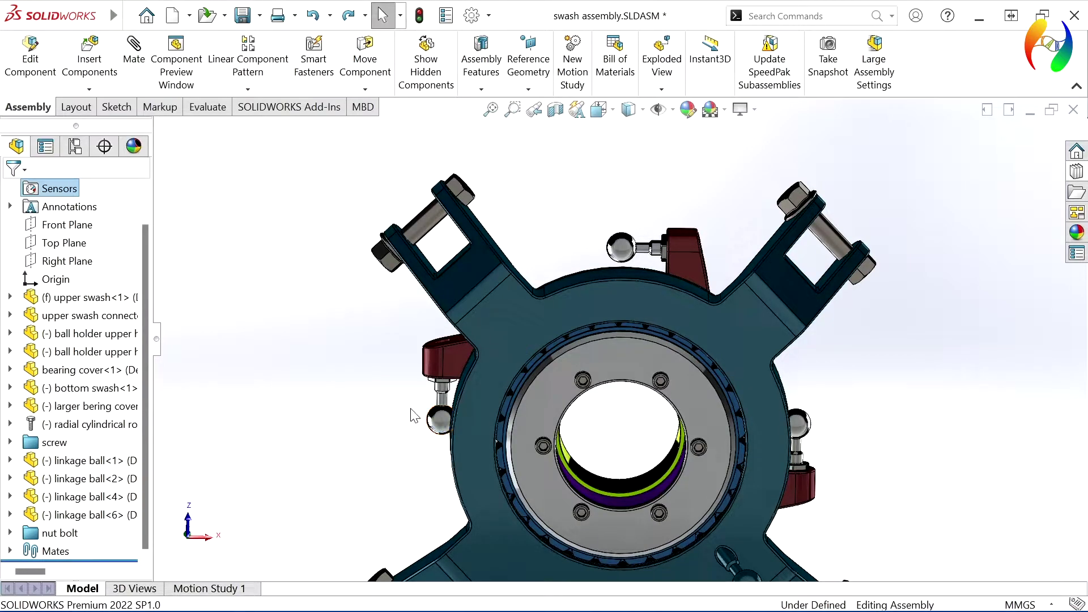
Drag the upper swash and its linkage arm to test which components move
scroll(412, 416, up, 1)
scroll(386, 388, up, 1)
click(386, 387)
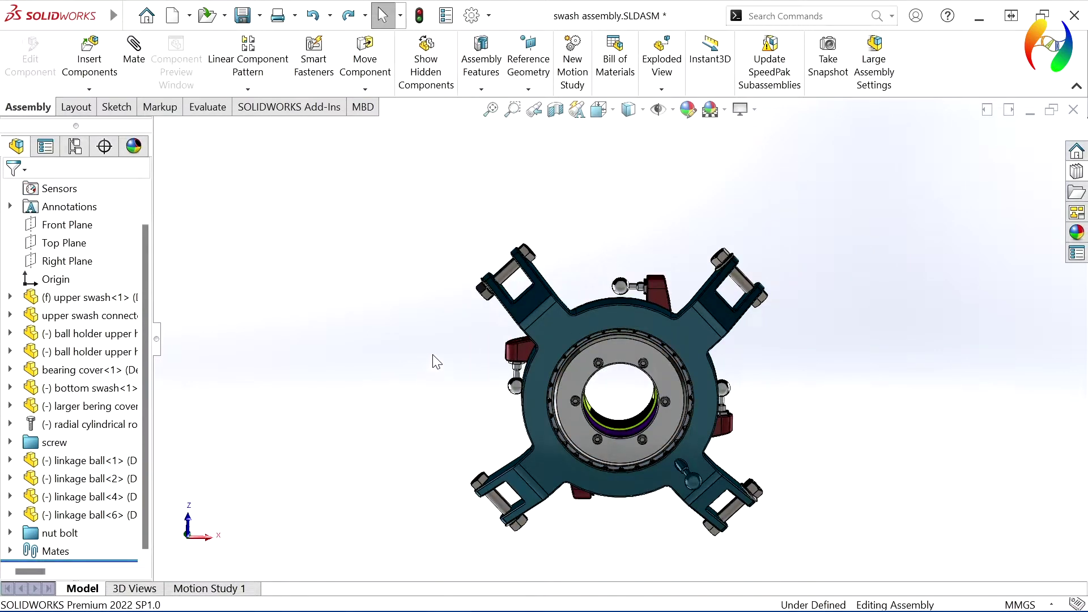
middle_drag(432, 355, 398, 473)
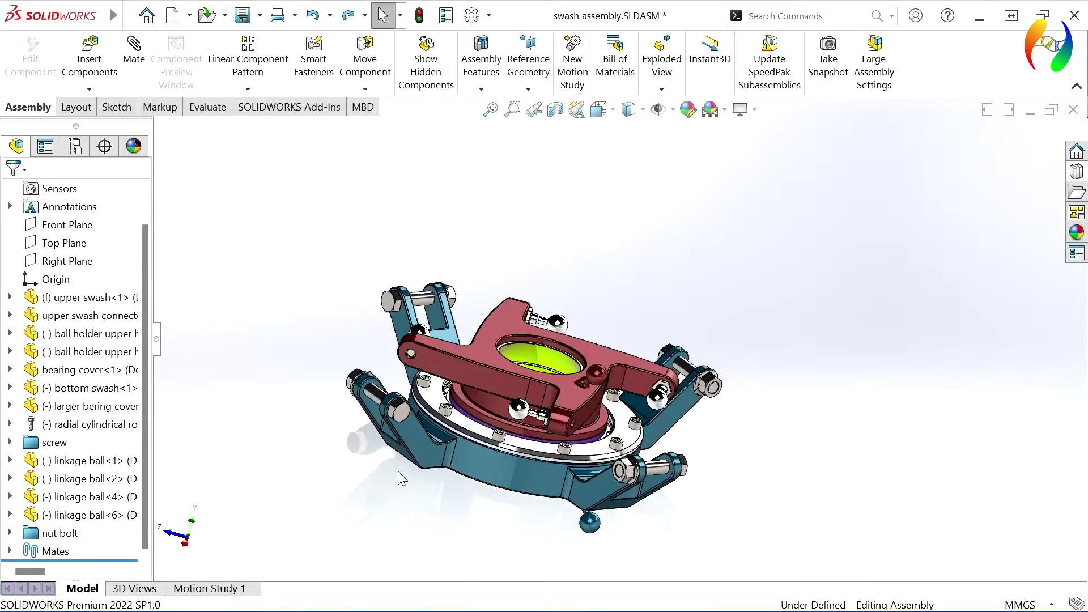
drag(456, 363, 453, 294)
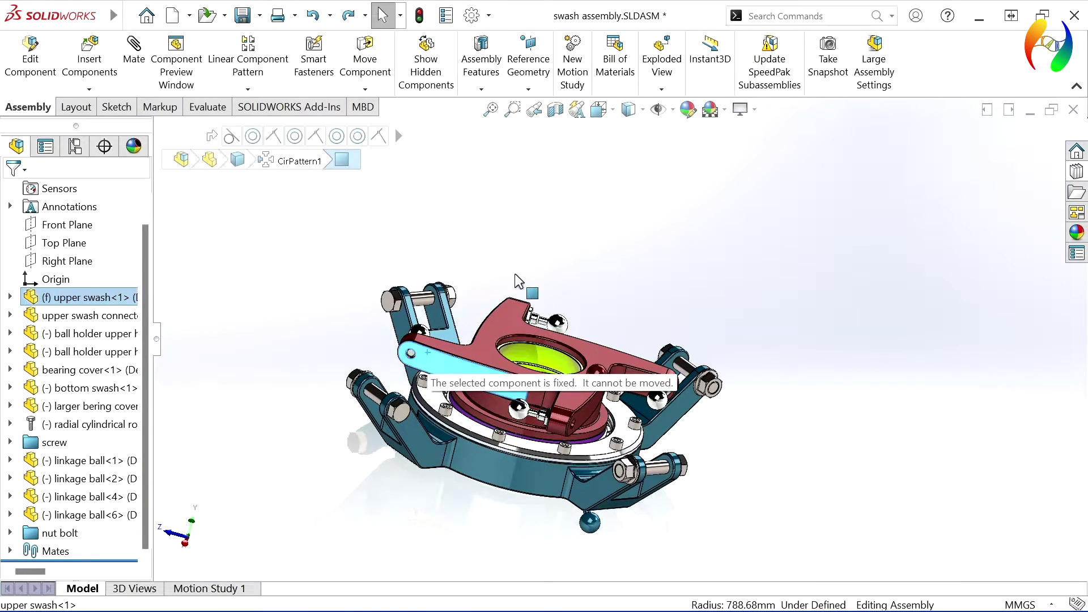
drag(548, 311, 415, 356)
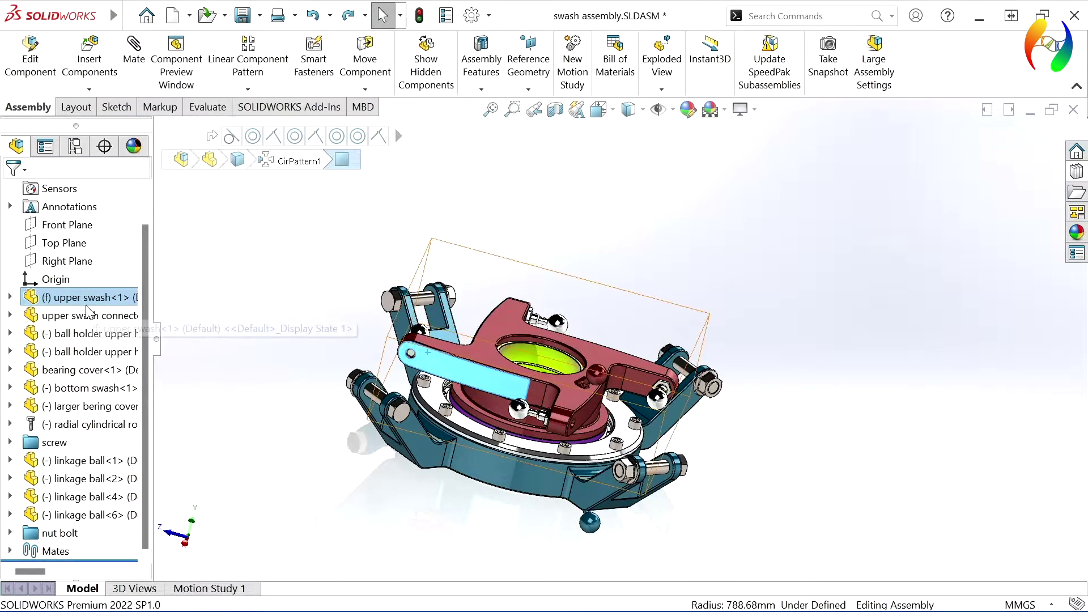
click(396, 413)
key(Escape)
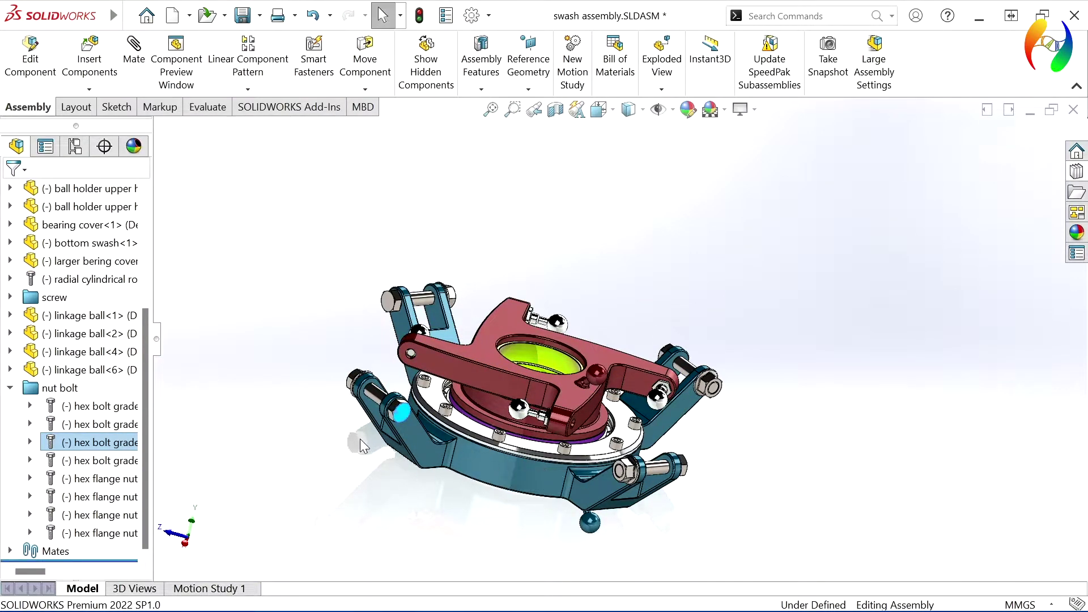
click(373, 424)
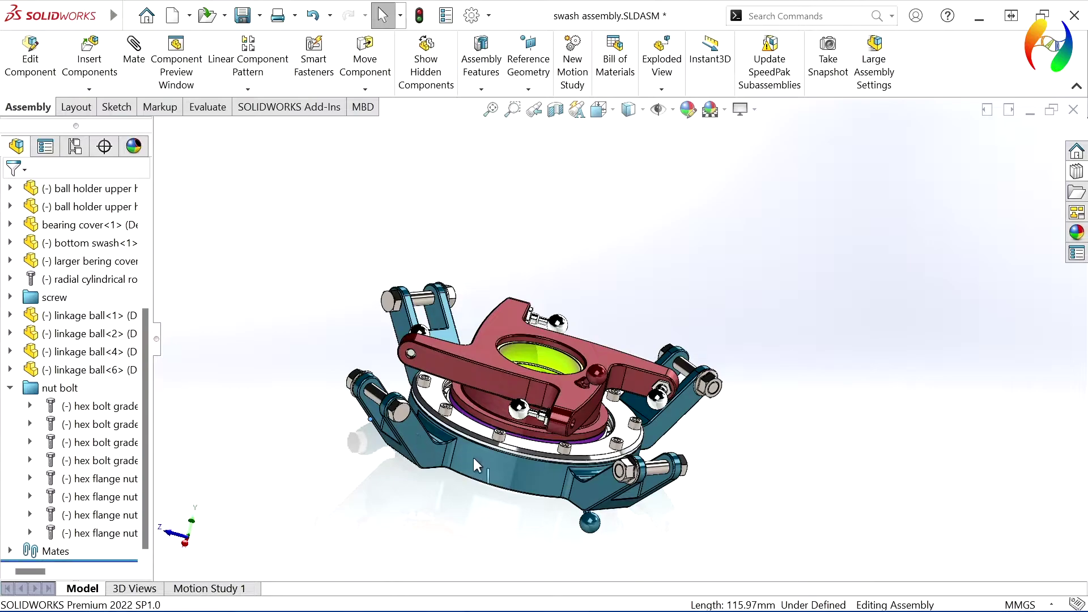
Rotate the bottom swash with its lower arms to a new angle and inspect it from several views
mouse_move(473, 465)
mouse_down()
mouse_move(412, 503)
mouse_move(158, 478)
mouse_move(755, 522)
mouse_move(868, 518)
mouse_move(253, 499)
mouse_move(736, 495)
mouse_move(520, 242)
mouse_move(790, 437)
mouse_move(653, 438)
mouse_move(815, 343)
mouse_up()
key(Escape)
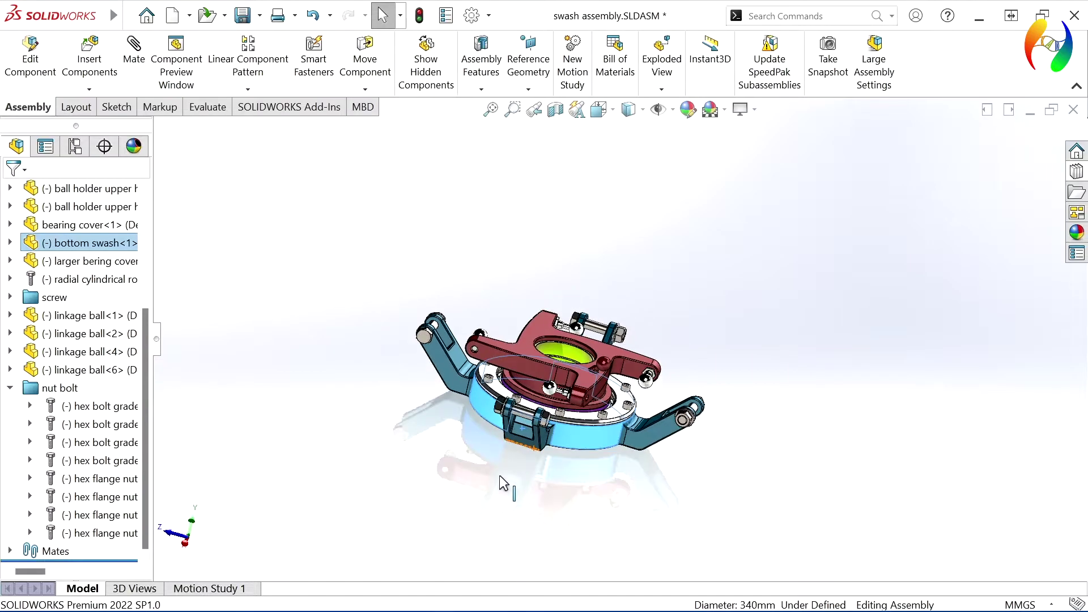
mouse_move(504, 483)
middle_down()
mouse_move(747, 233)
mouse_move(728, 168)
mouse_move(759, 167)
mouse_move(848, 255)
mouse_move(942, 175)
mouse_move(841, 140)
mouse_move(732, 284)
middle_up()
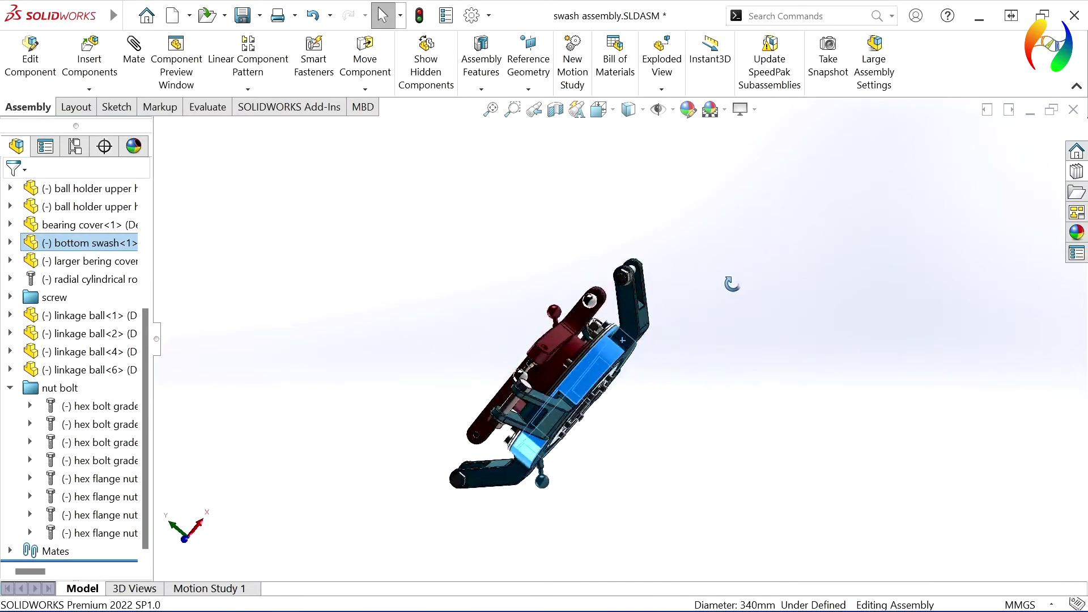
mouse_move(491, 374)
middle_down()
mouse_move(772, 374)
mouse_move(712, 372)
middle_up()
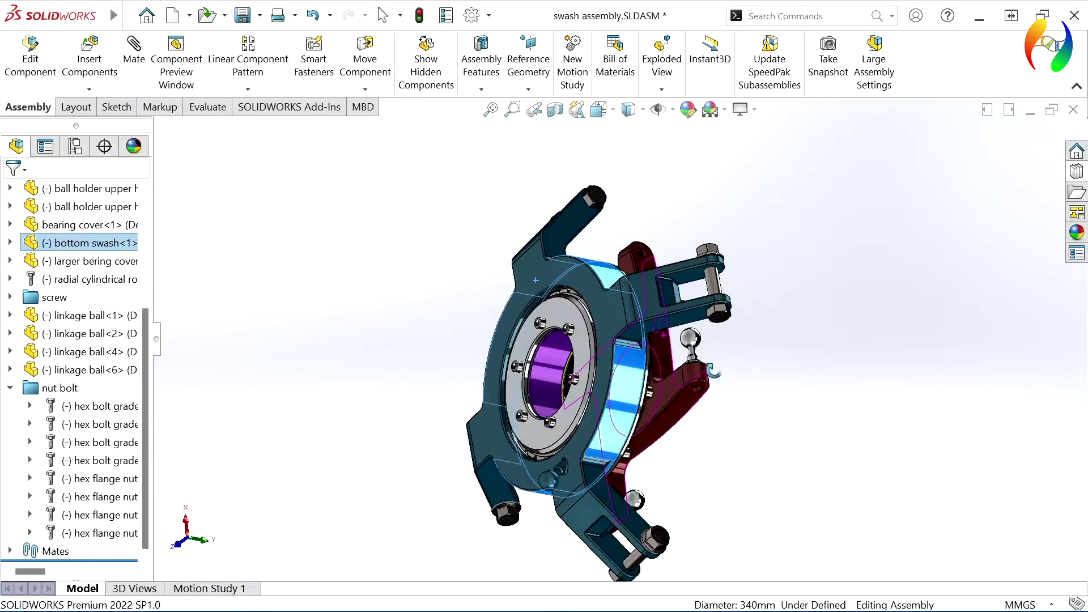
click(730, 432)
mouse_move(729, 432)
middle_down()
mouse_move(429, 394)
mouse_move(675, 451)
mouse_move(861, 413)
middle_up()
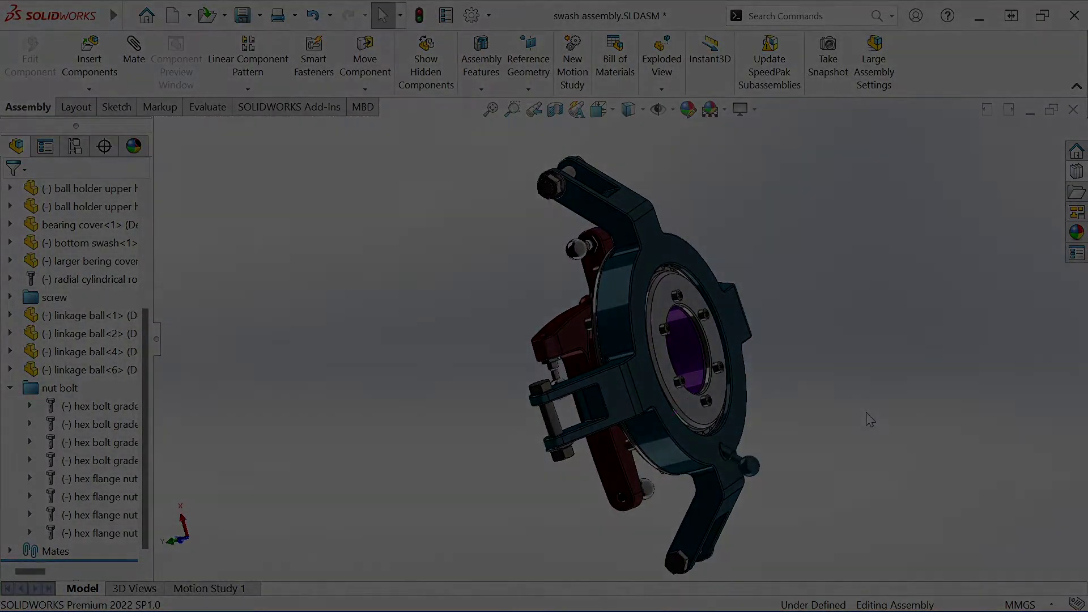